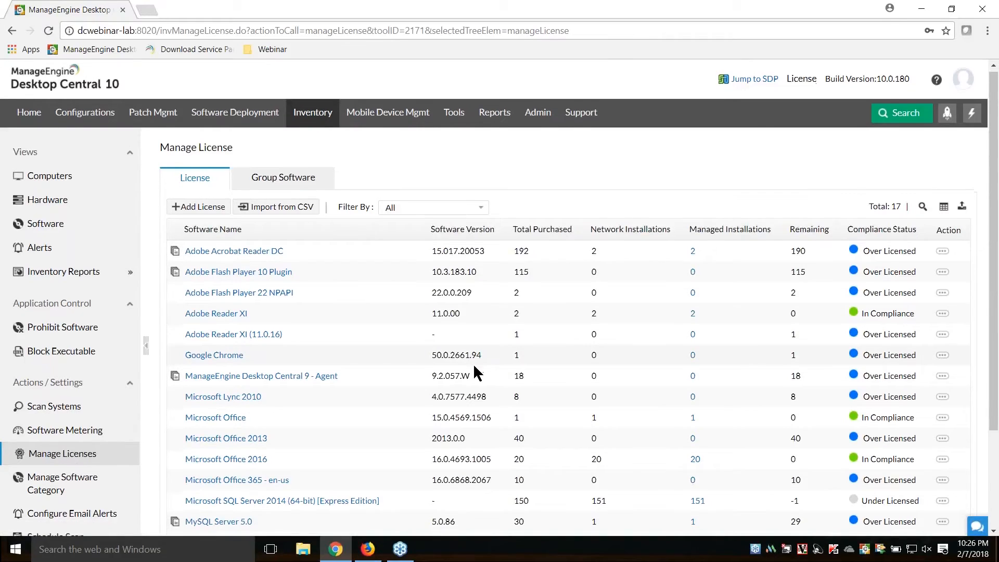
Start a new license entry, search the application list for office, and return to the license list without selecting anything
scroll(474, 371, "down", 3)
scroll(473, 363, "up", 3)
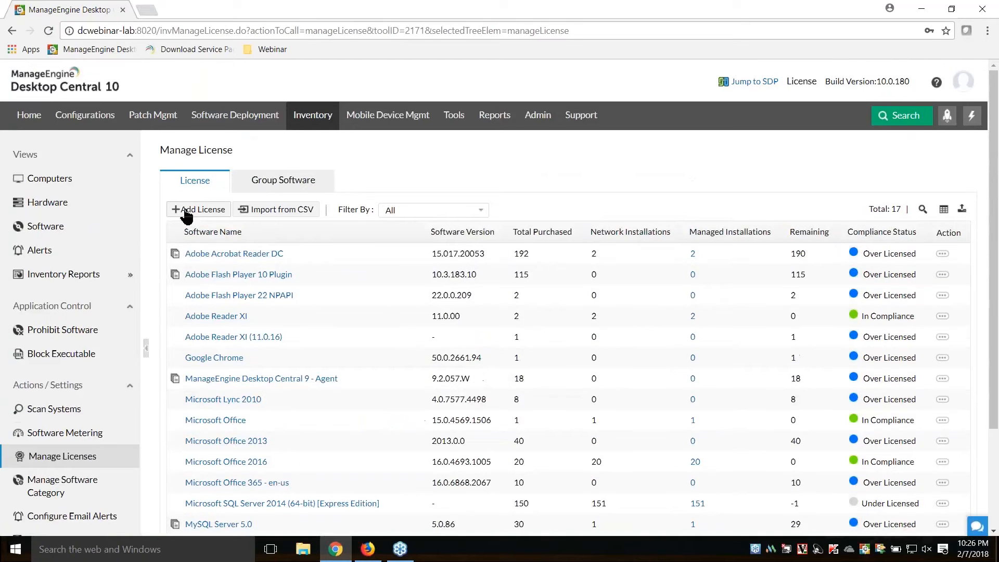
left_click(202, 211)
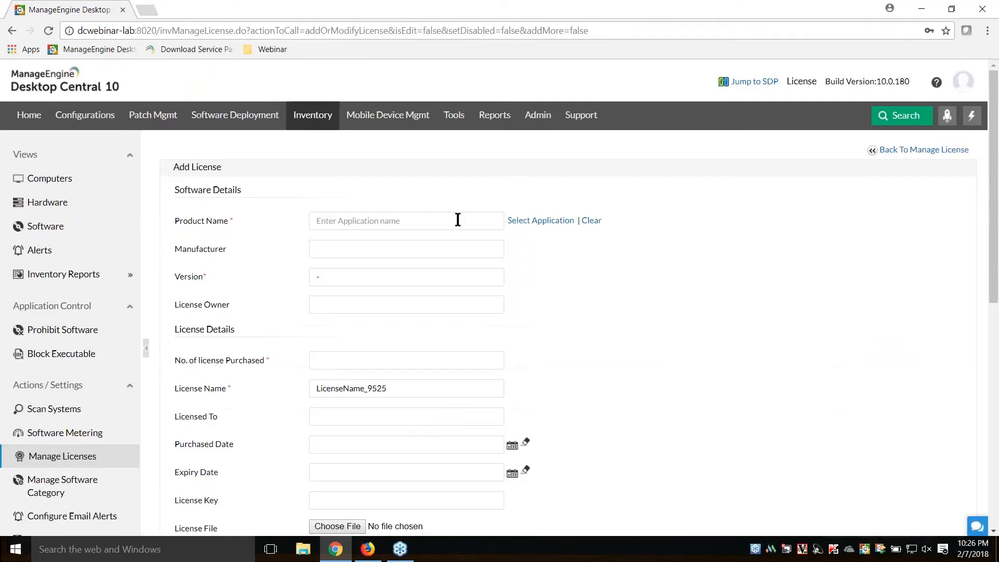
left_click(542, 221)
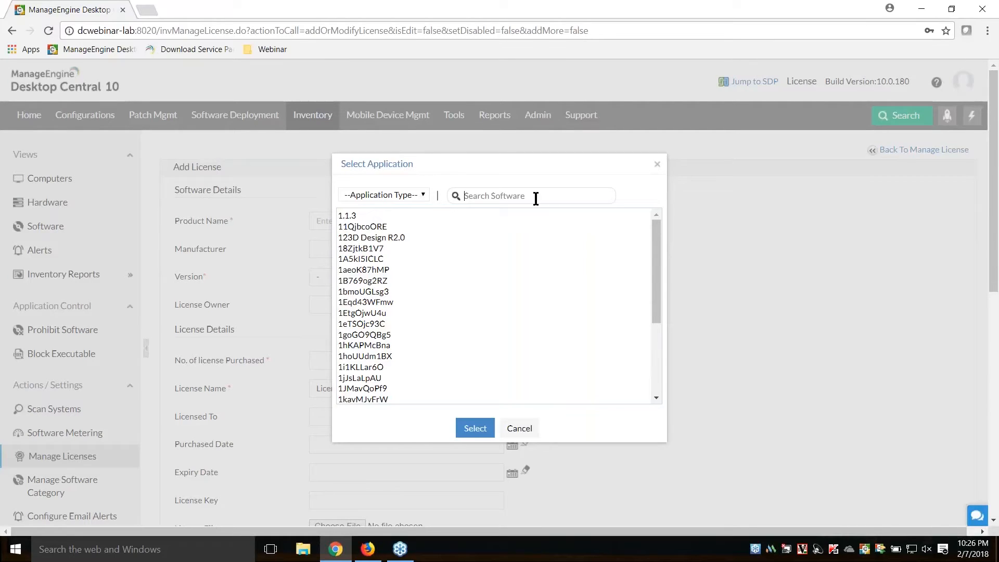
type("office")
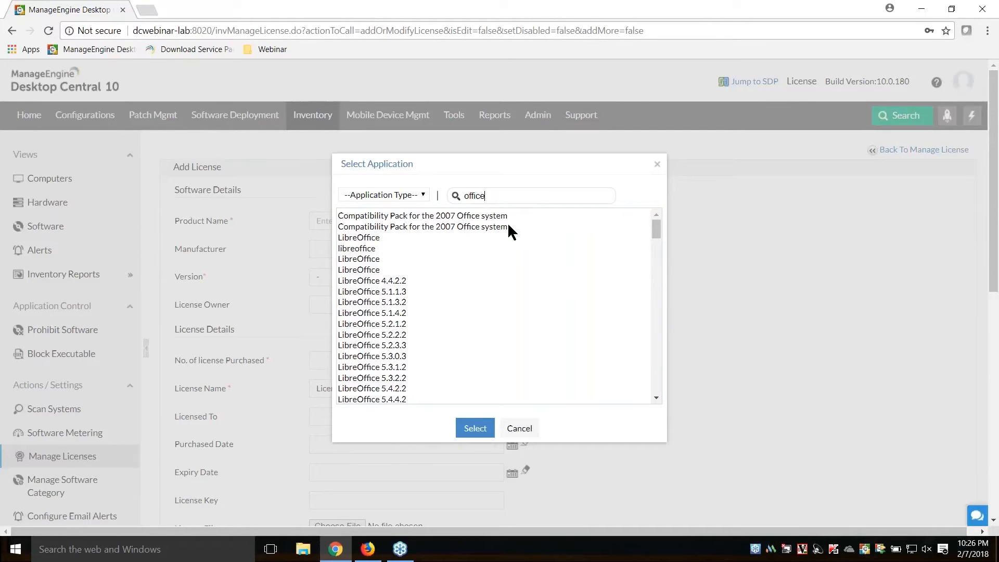
scroll(485, 265, "down", 5)
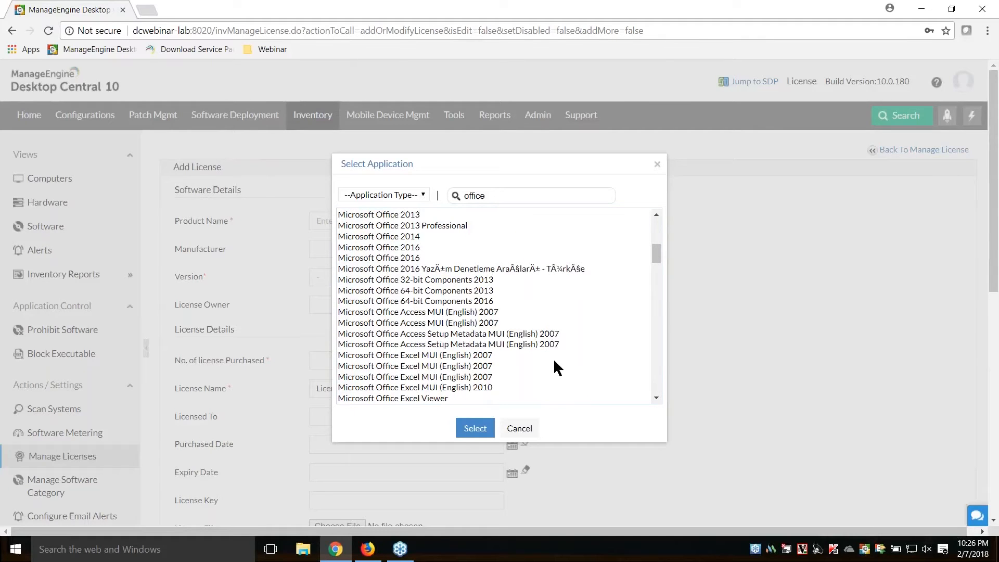
key("Escape")
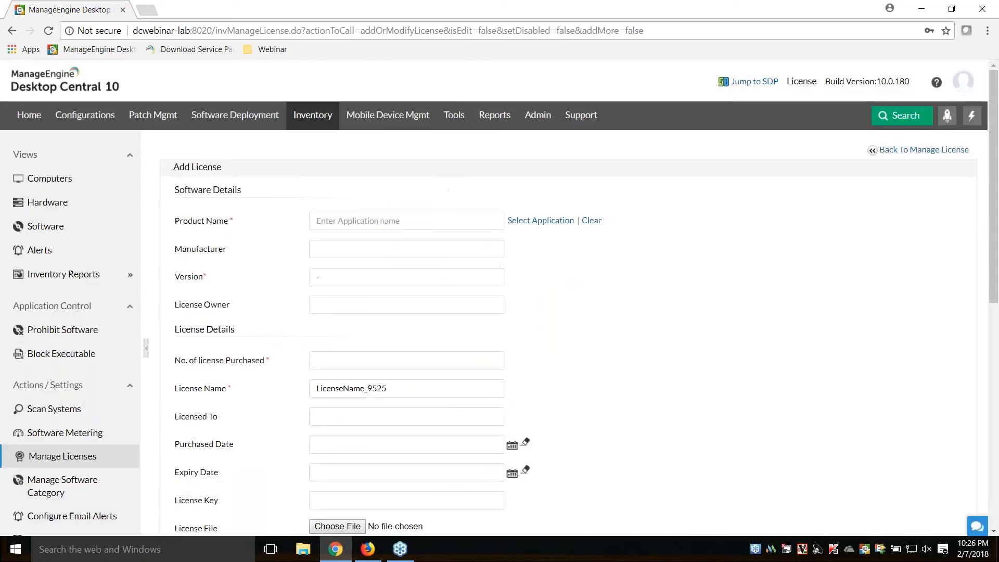
left_click(71, 467)
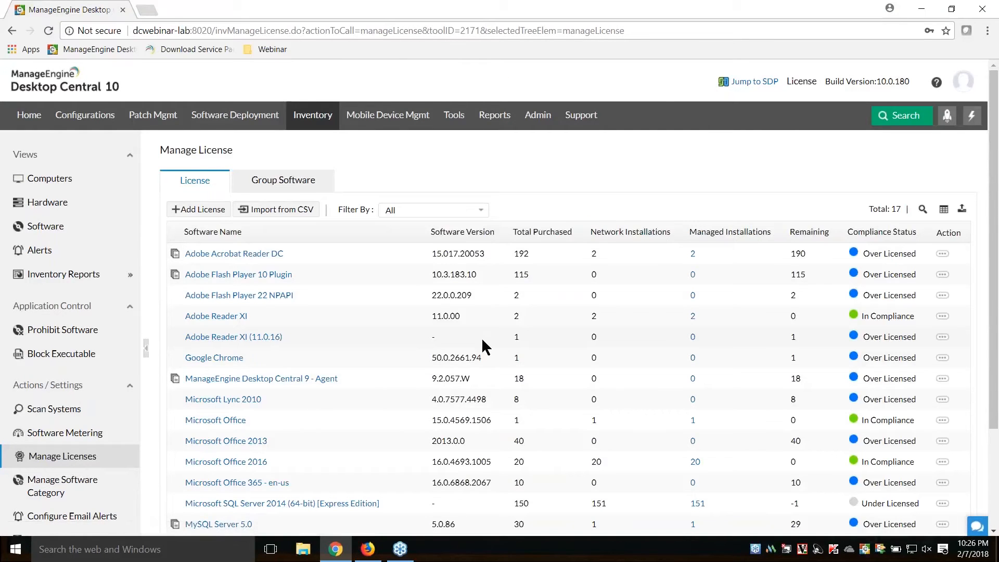
Open the Microsoft Office 2016 license for modification and examine its owner, license name, purchase and expiry dates, and file fields
scroll(482, 338, "down", 3)
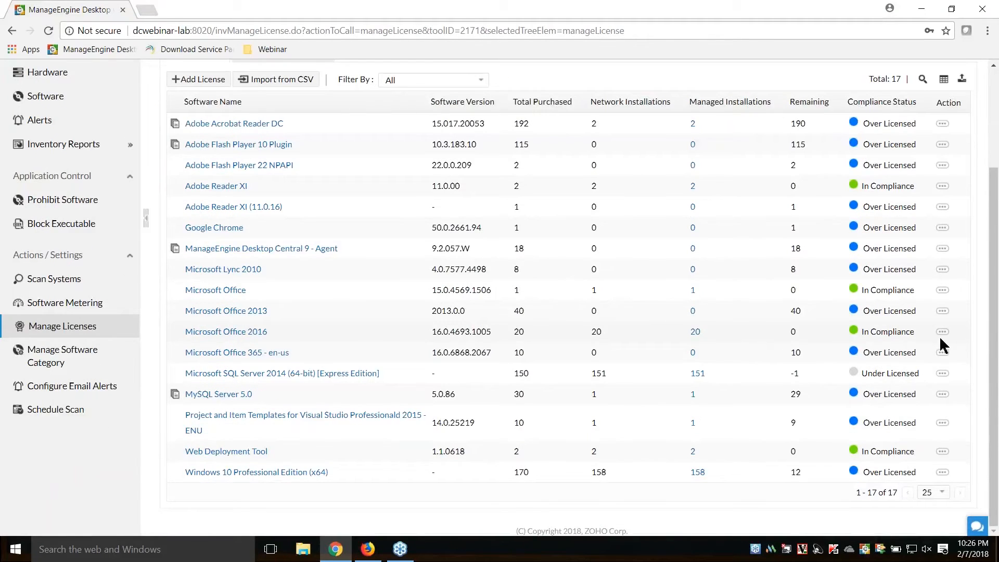
left_click(943, 333)
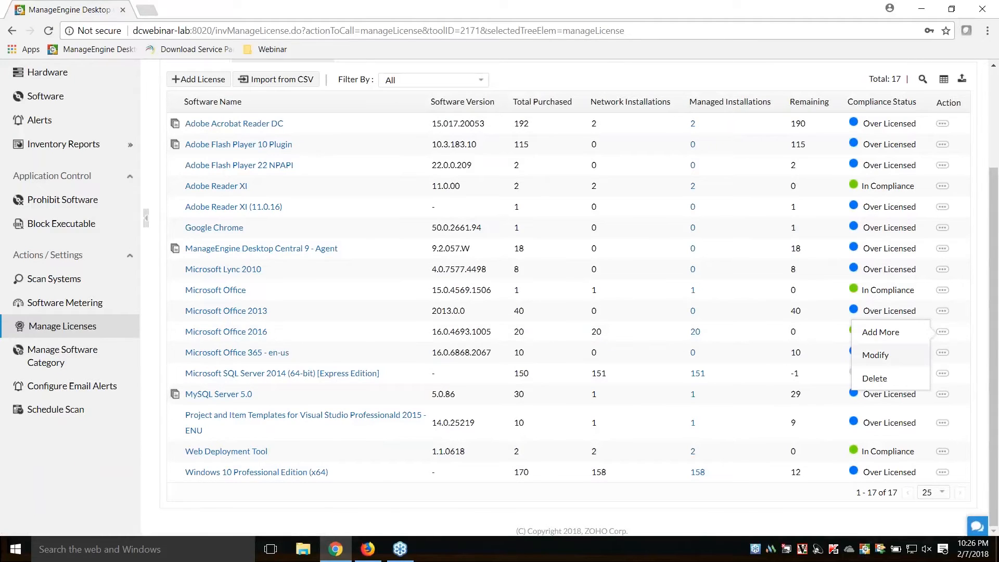
left_click(876, 355)
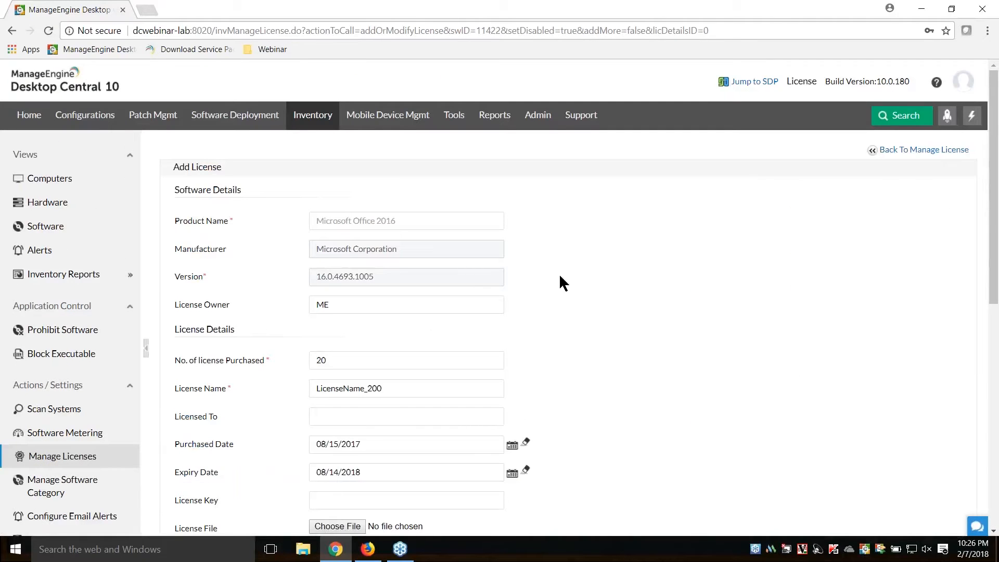
scroll(630, 280, "down", 1)
double_click(338, 237)
scroll(647, 237, "down", 1)
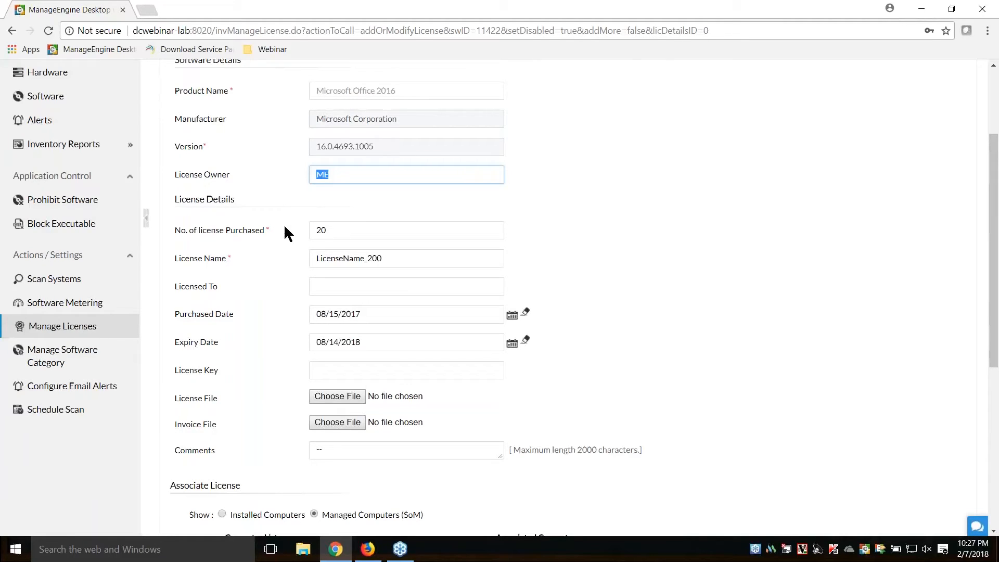
double_click(415, 258)
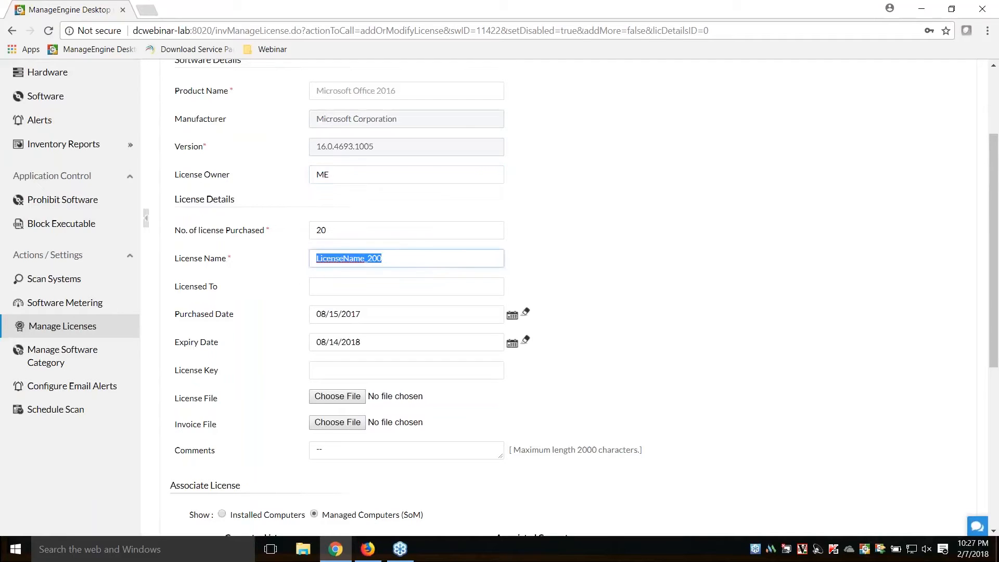
left_click(596, 256)
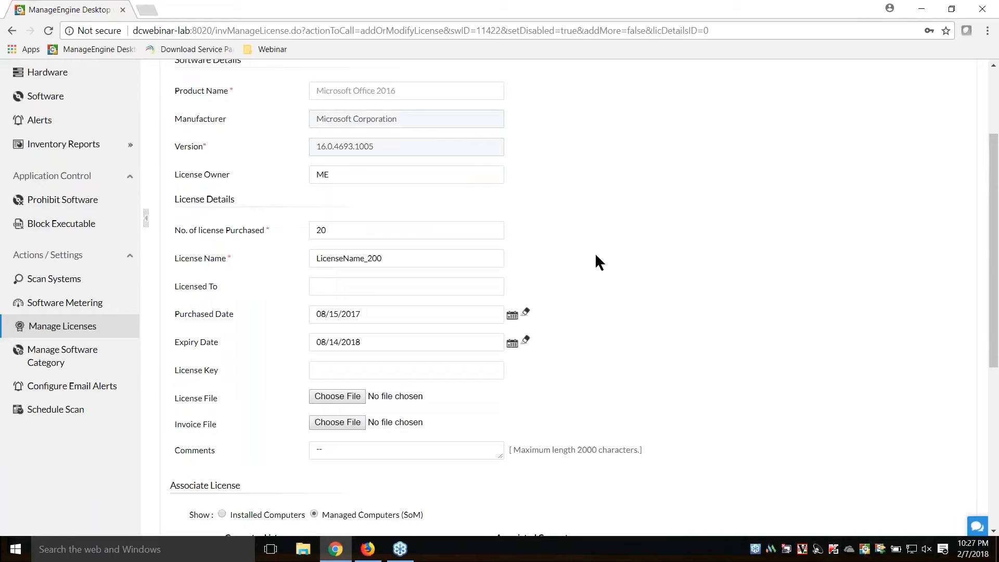
scroll(595, 252, "down", 3)
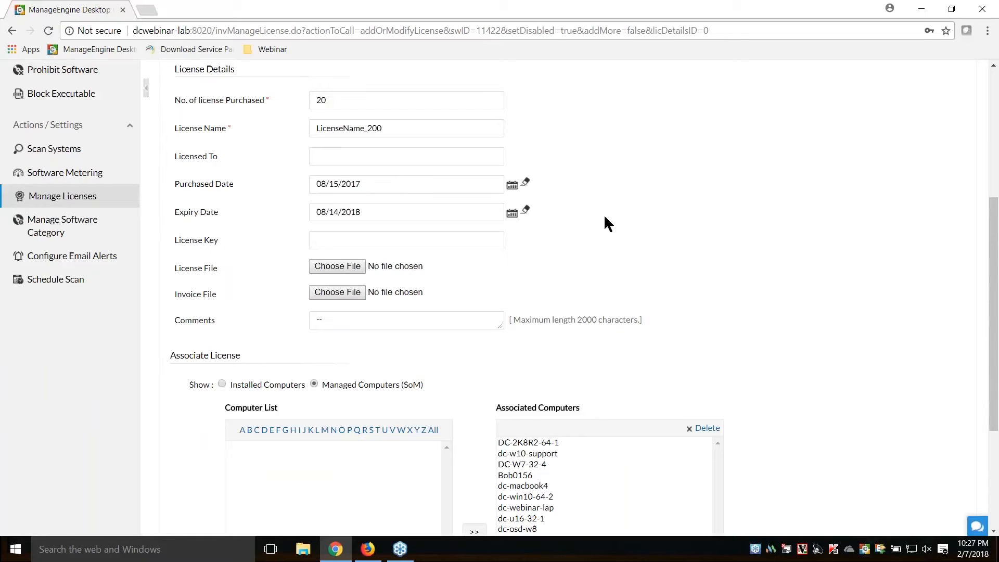
scroll(497, 213, "down", 1)
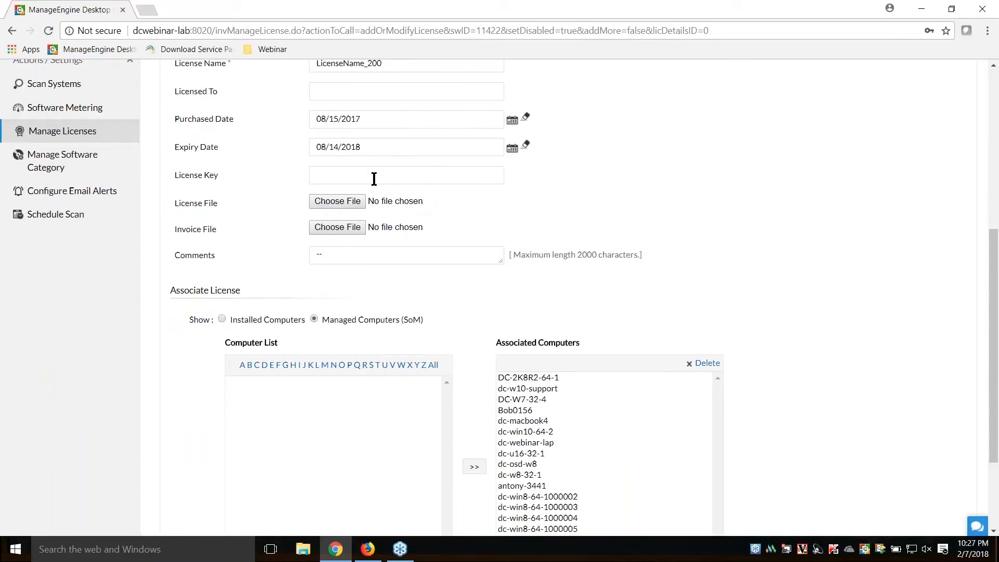
List all installed computers available for association, highlight dcsupport-w10, and return to the license list without saving
scroll(579, 269, "down", 2)
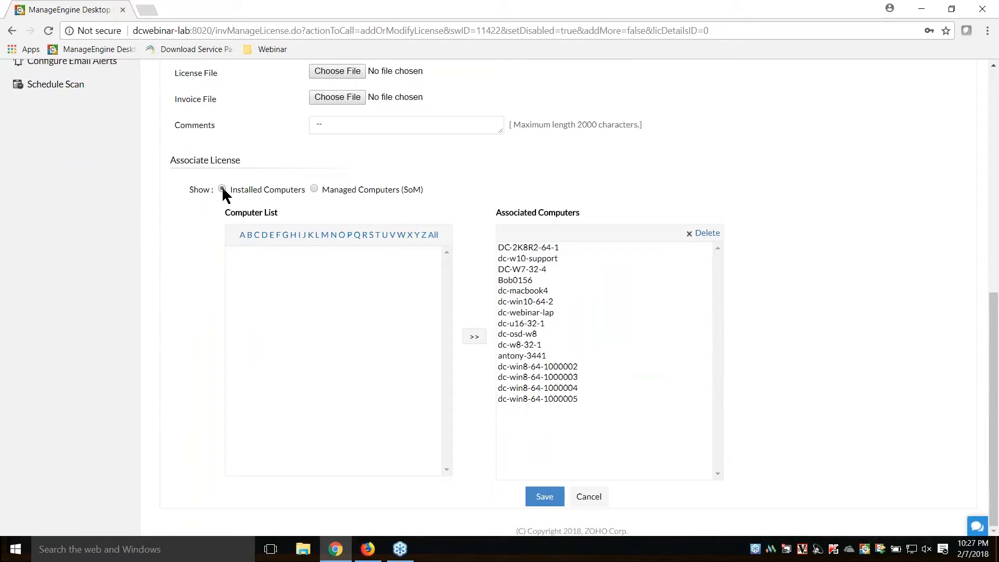
left_click(433, 235)
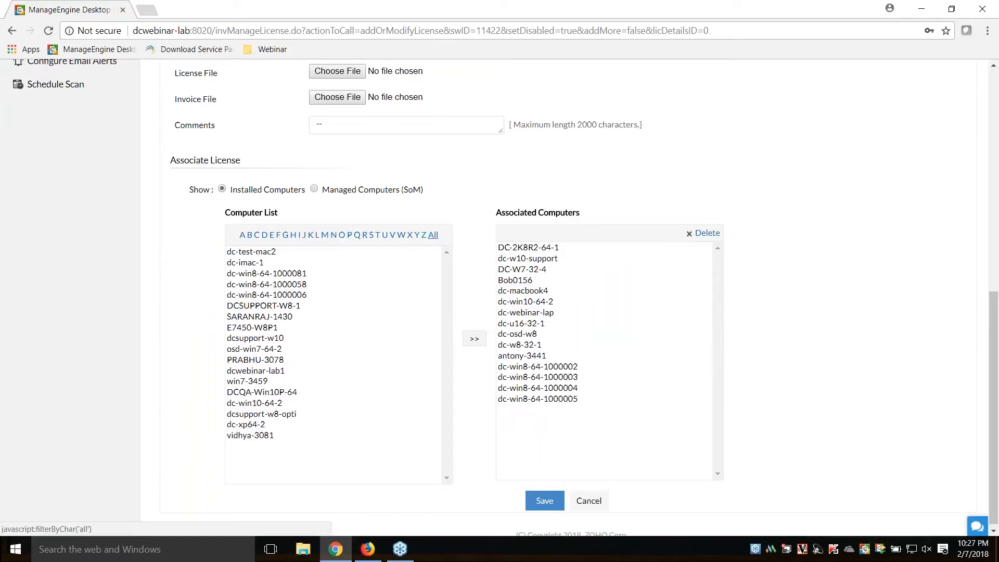
left_click(255, 340)
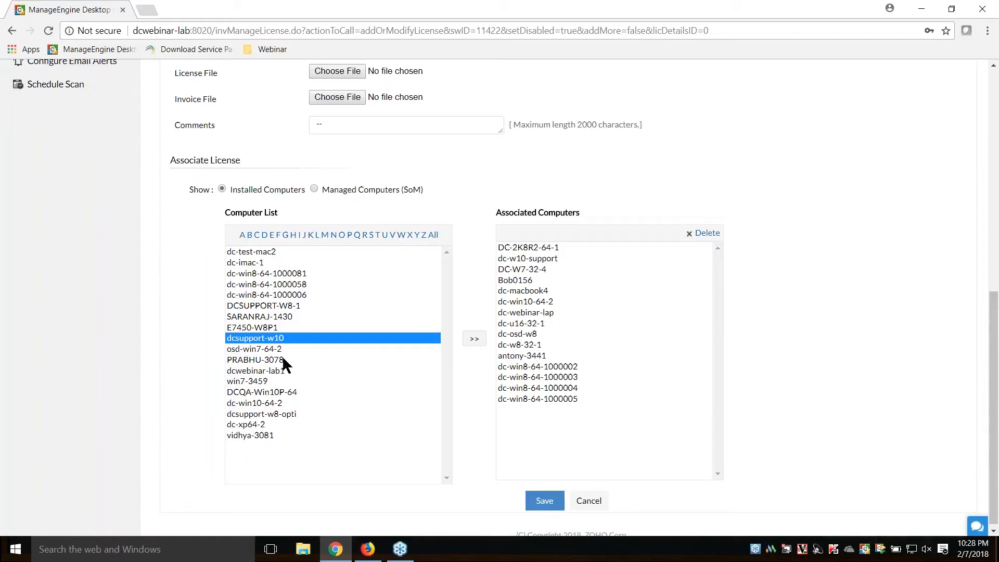
scroll(986, 324, "down", 1)
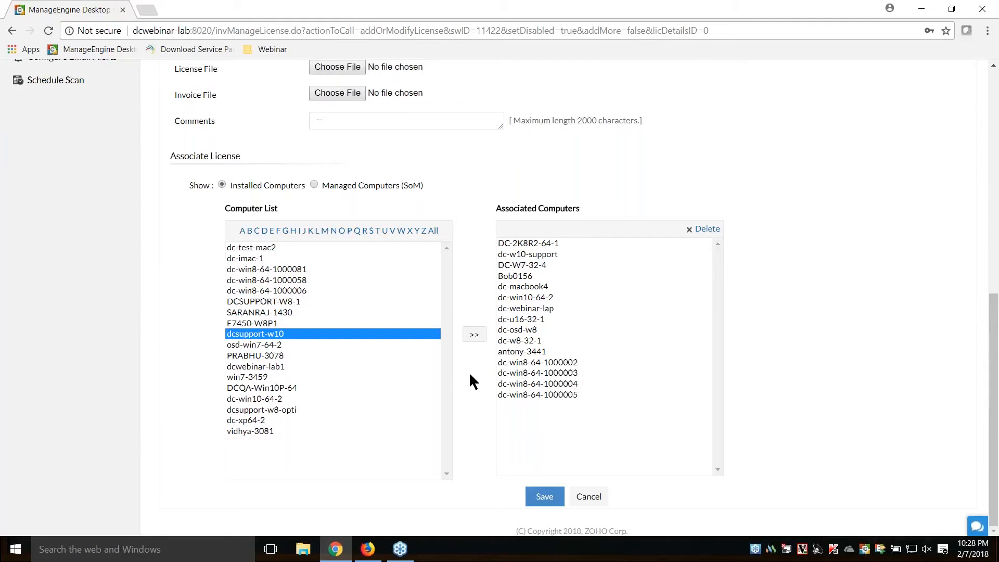
scroll(470, 371, "up", 9)
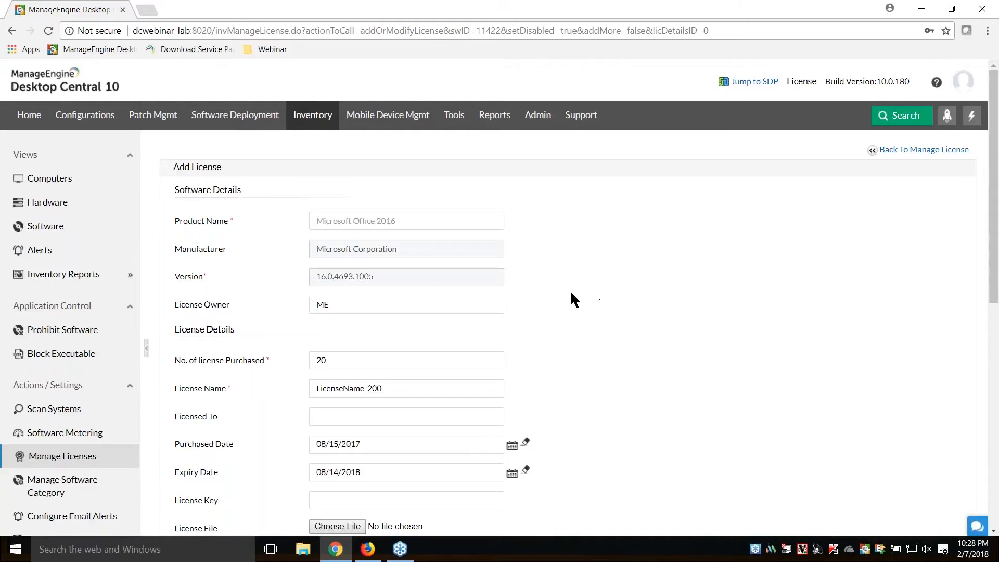
scroll(78, 365, "down", 1)
left_click(24, 457)
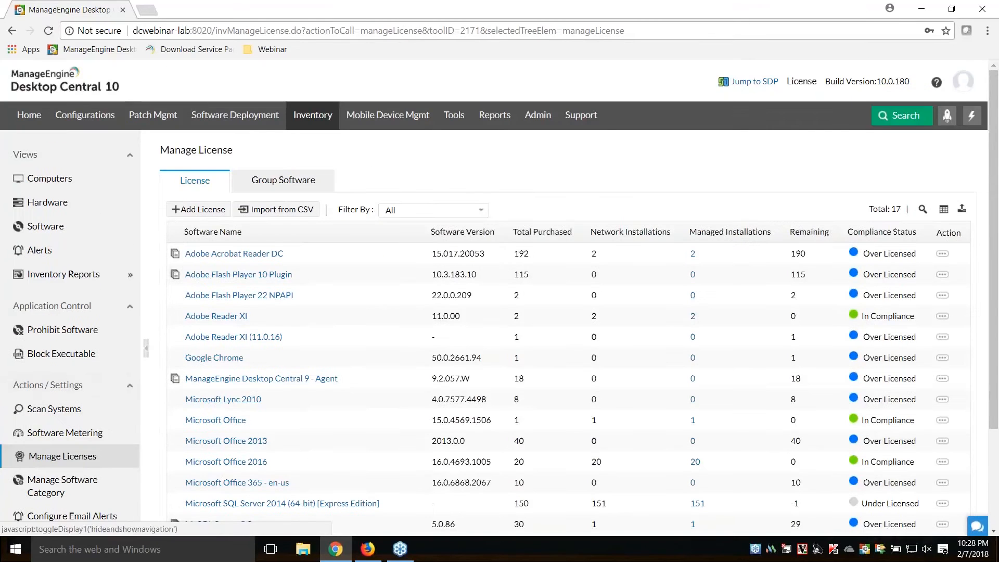
Start a new license entry with the product name Autocad and the manufacturer Autodesk
left_click(196, 208)
left_click(356, 227)
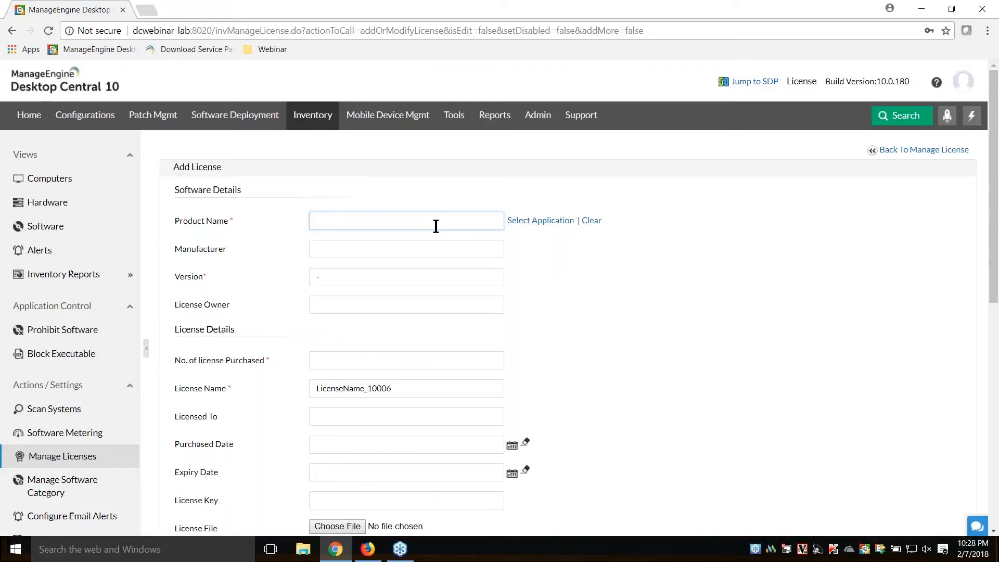
type("Auto")
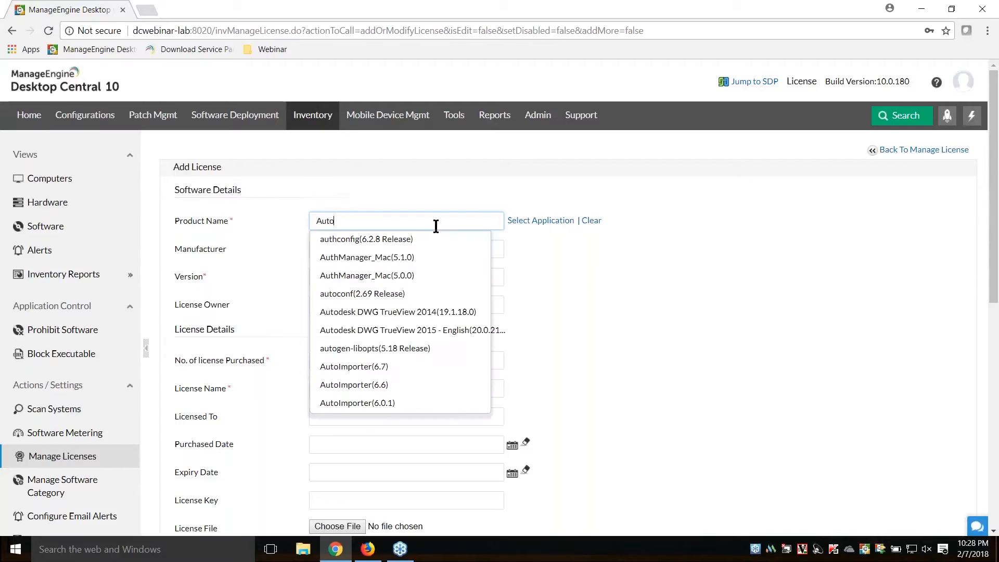
type("cad")
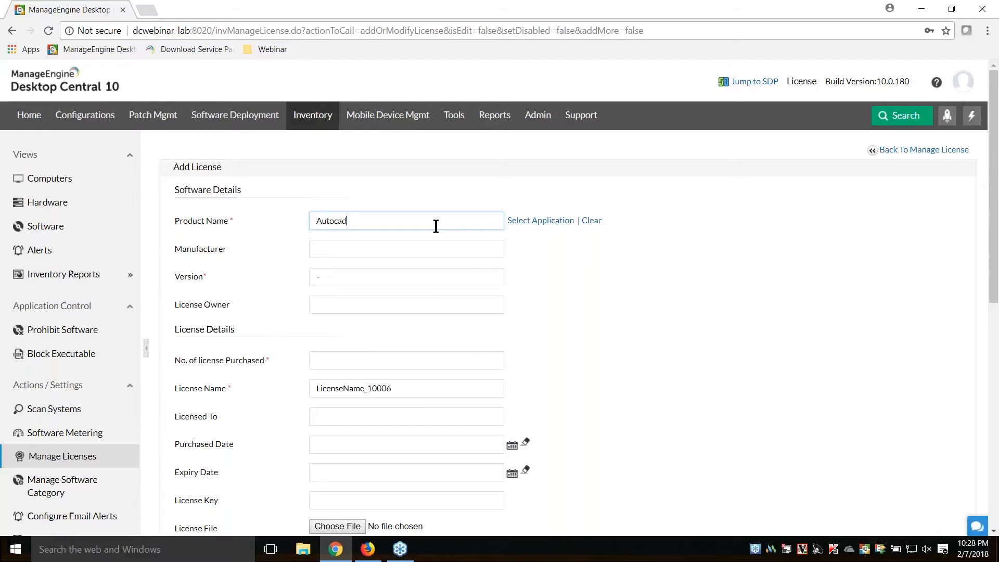
left_click(348, 251)
type("Autodesk")
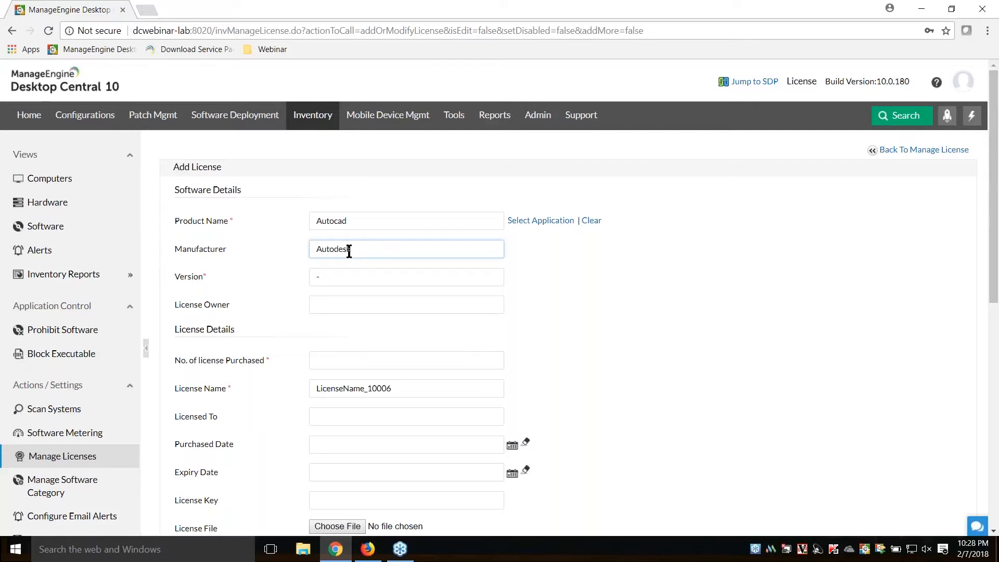
left_click(348, 271)
scroll(497, 285, "down", 5)
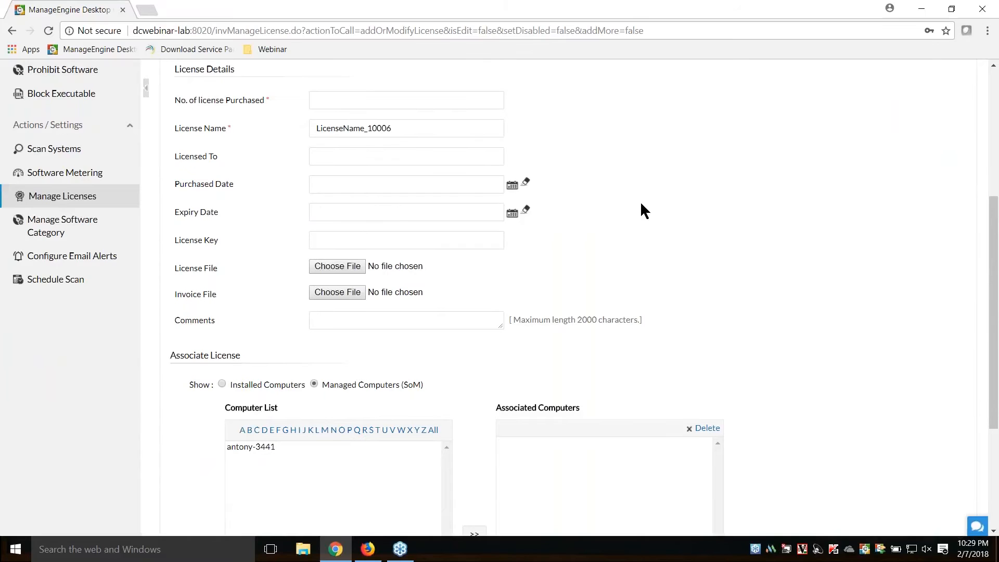
scroll(642, 204, "down", 4)
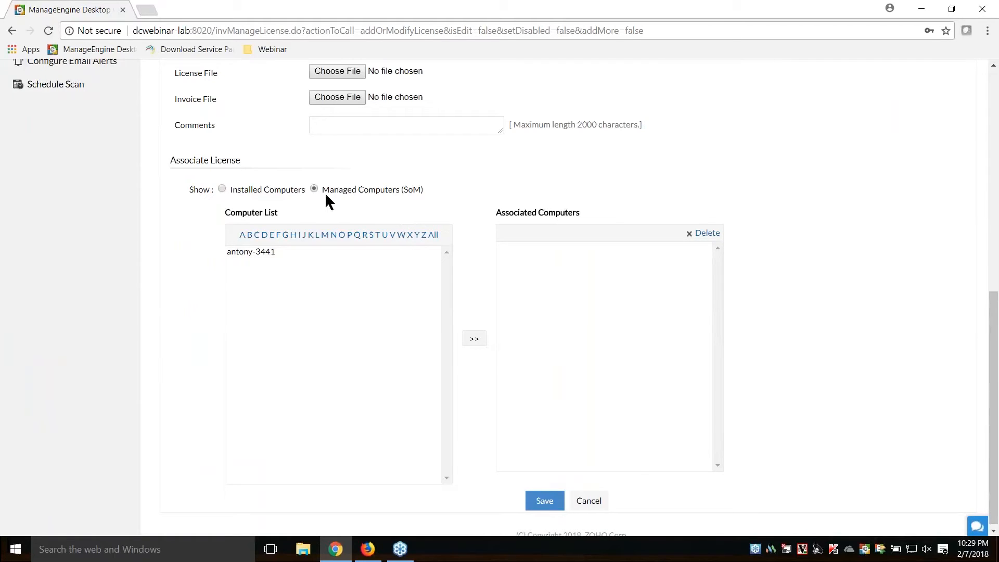
left_click_drag(321, 189, 414, 190)
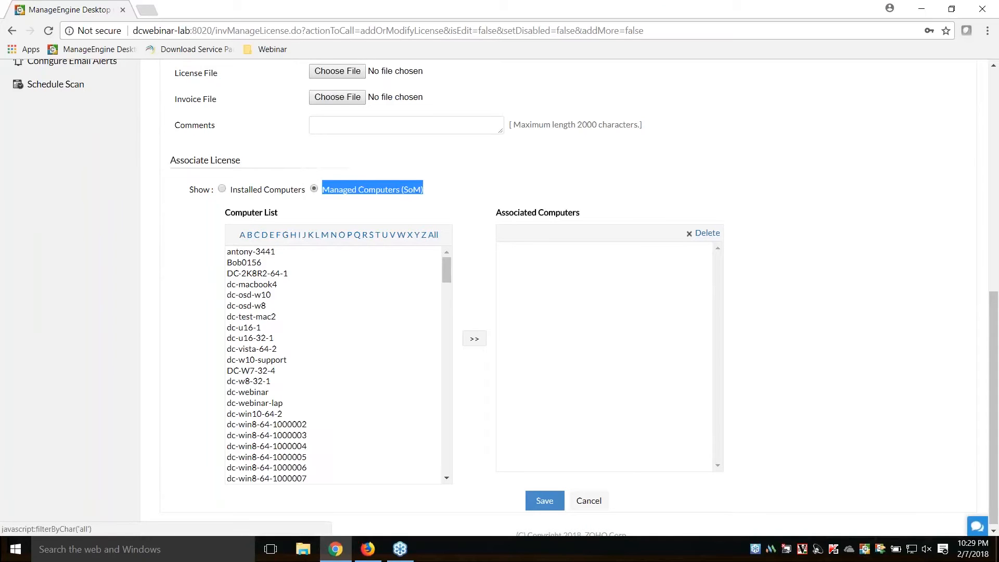
scroll(475, 372, "down", 1)
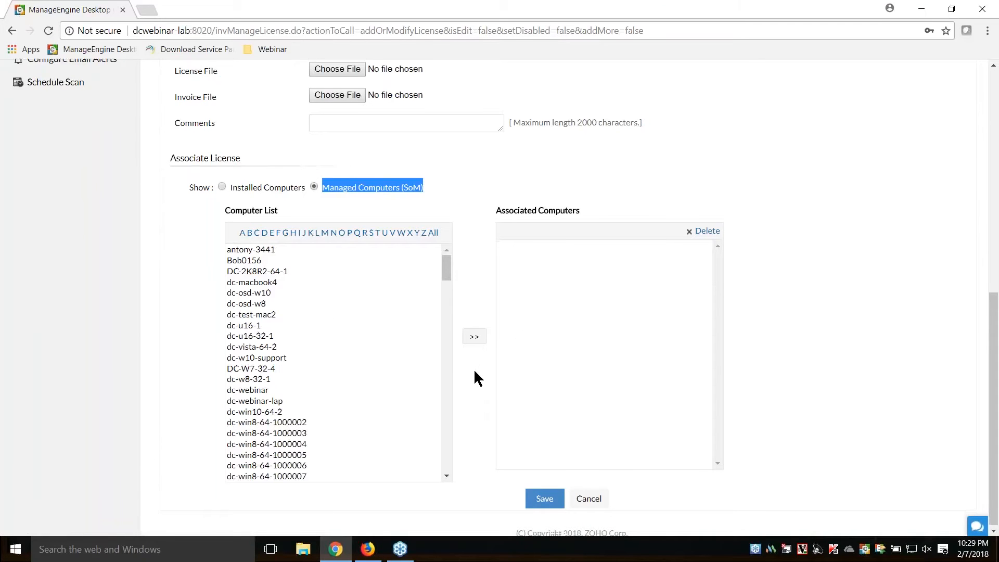
left_click_drag(451, 274, 451, 290)
left_click(288, 321)
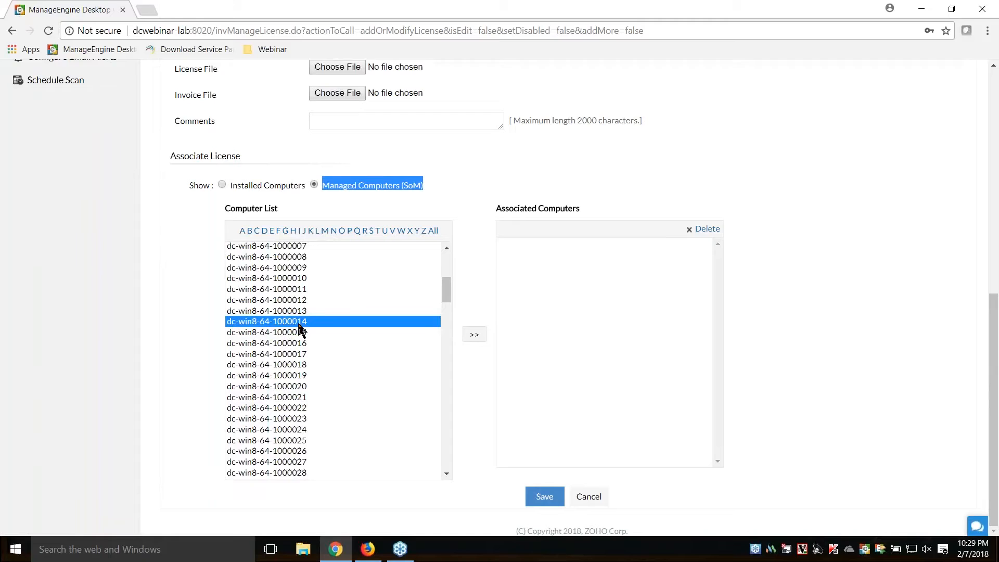
left_click(474, 334)
left_click(268, 409)
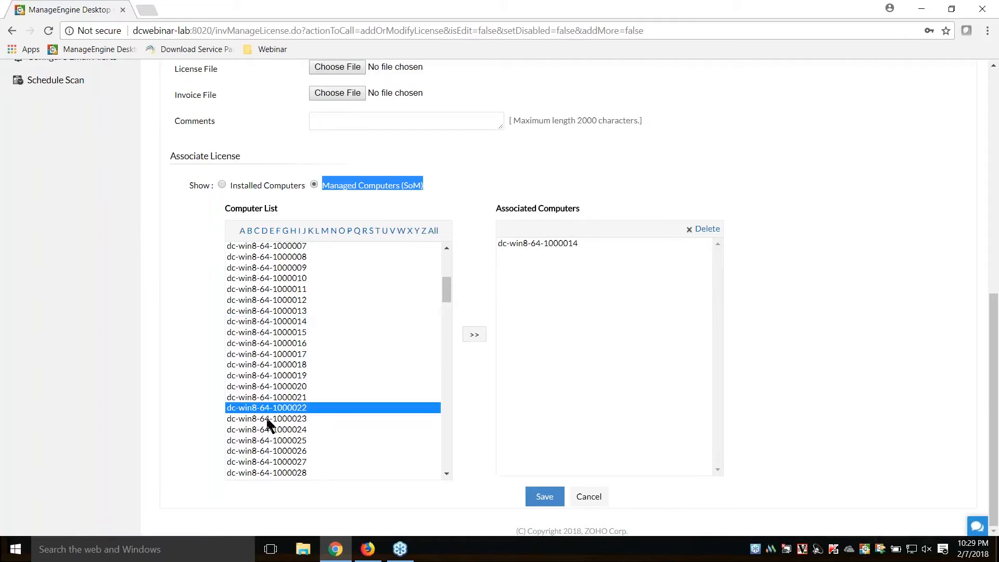
left_click(267, 451)
left_click(475, 334)
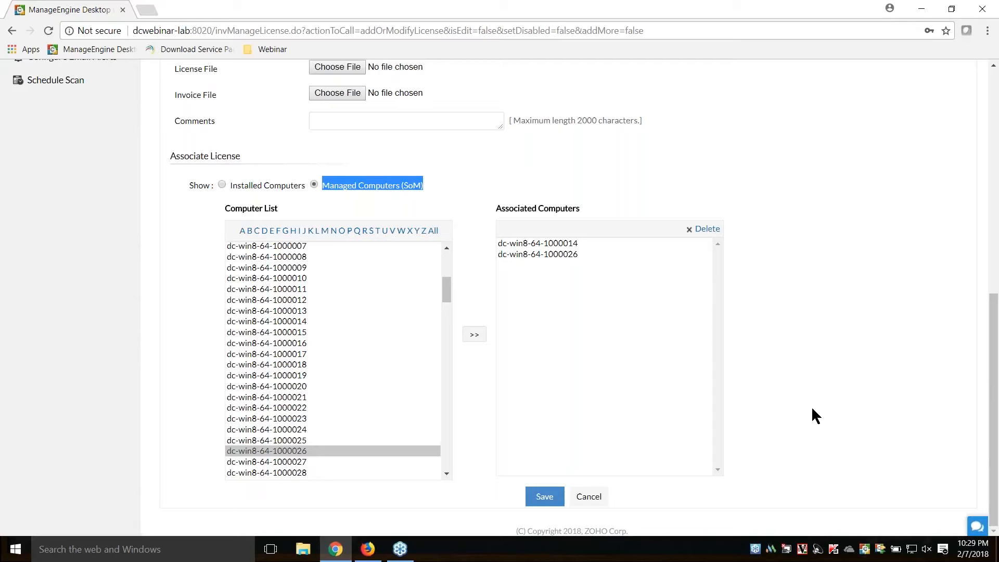
Leave the license form without saving and review the license list's installation counts and compliance statuses
scroll(815, 416, "up", 9)
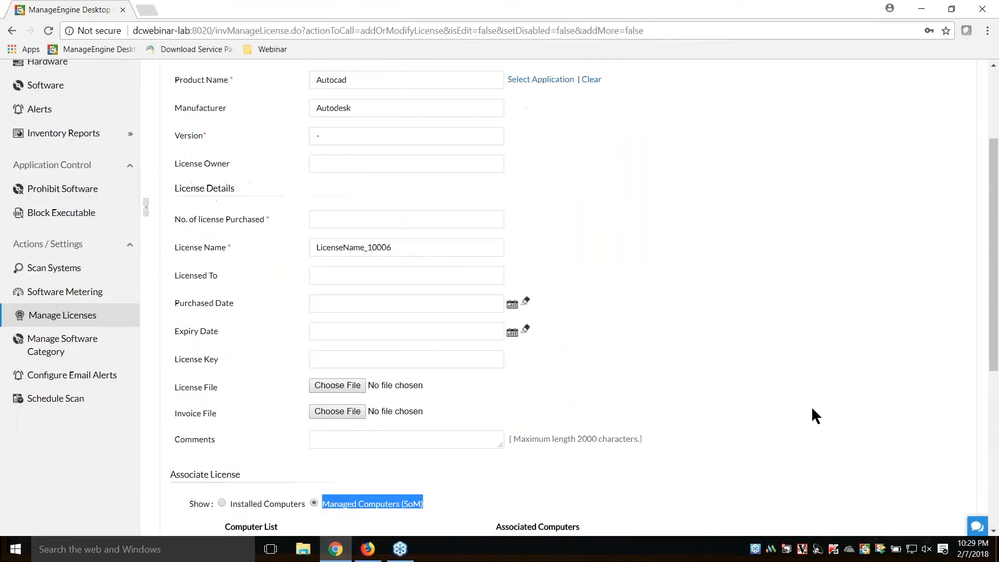
left_click(67, 461)
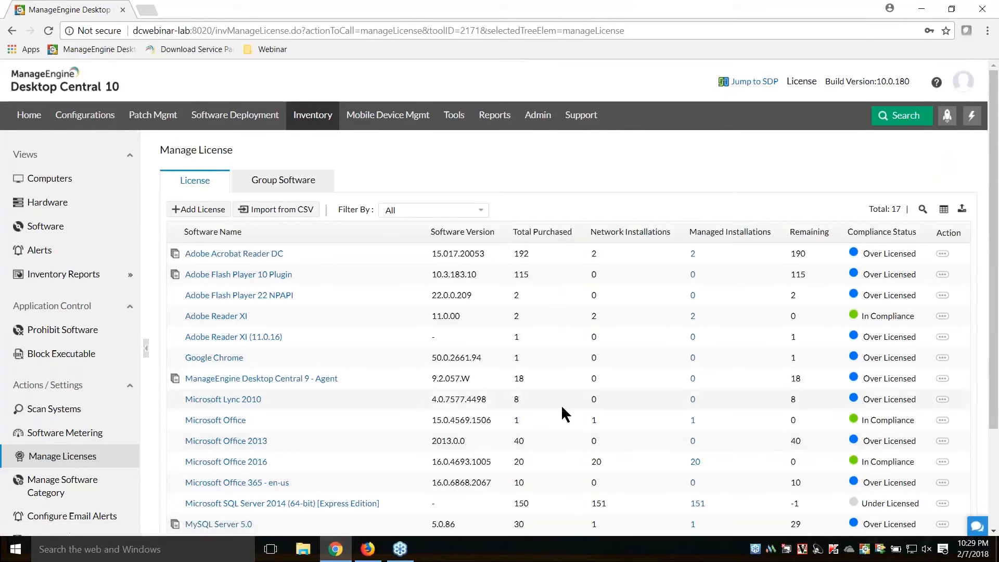
scroll(562, 411, "down", 3)
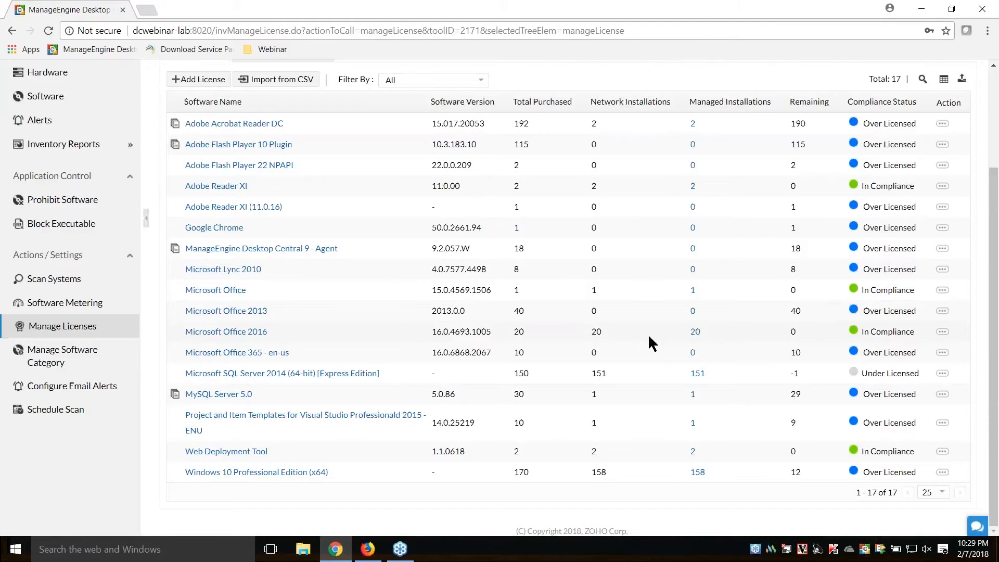
Compare the purchased, installed and remaining license counts and compliance statuses of Microsoft Office 2016 and Adobe Acrobat Reader DC
scroll(648, 343, "up", 2)
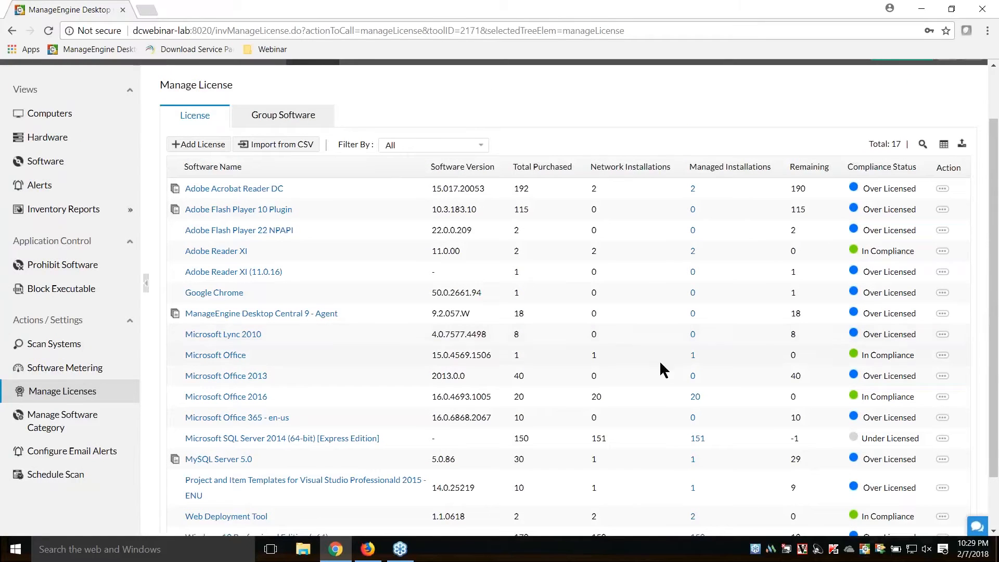
scroll(658, 391, "down", 2)
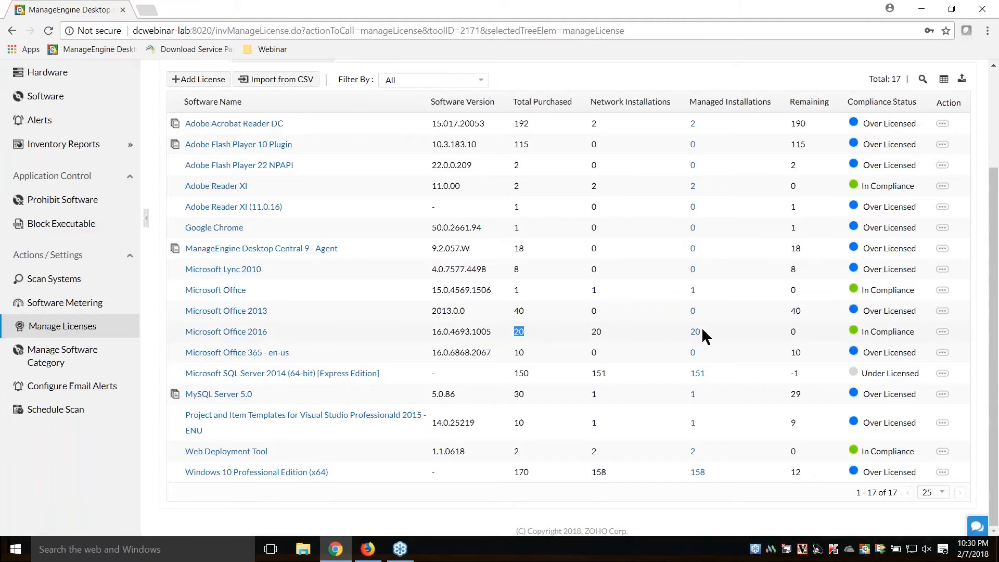
left_click(920, 333)
mouse_move(868, 315)
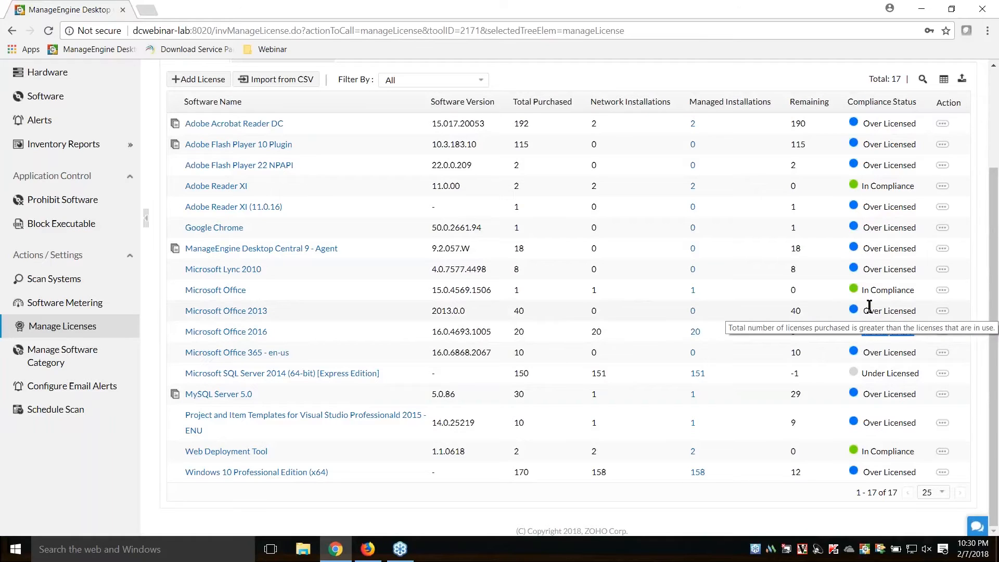
left_click(536, 122)
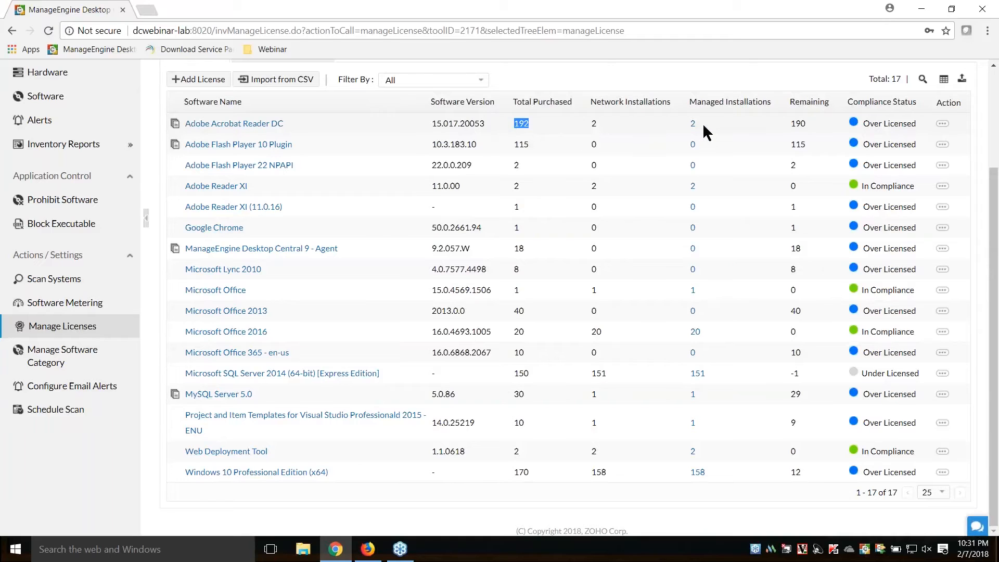
left_click_drag(808, 125, 791, 125)
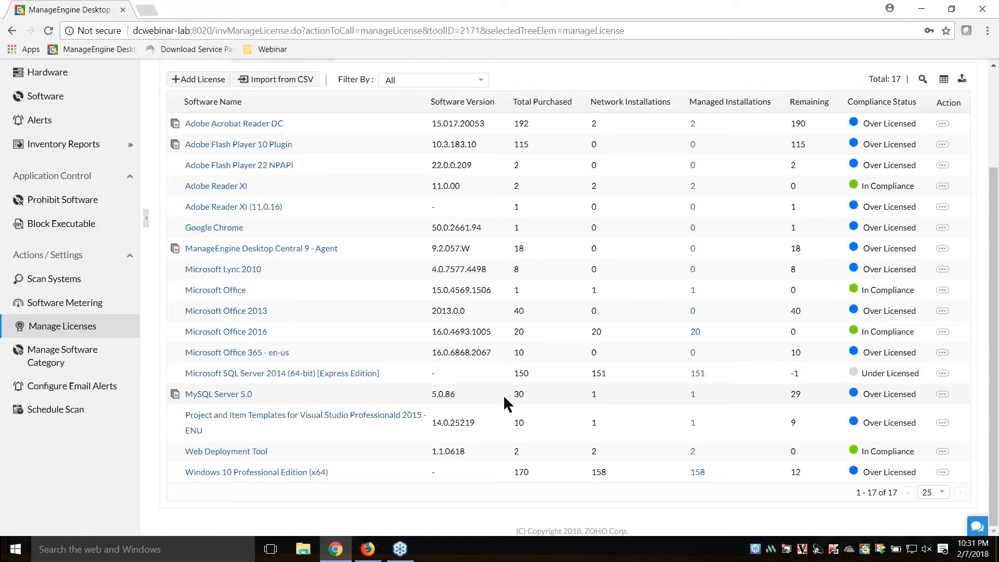
Check the purchased count for Microsoft SQL Server 2014 (64-bit) [Express Edition] and list the computers in its managed installations
double_click(521, 374)
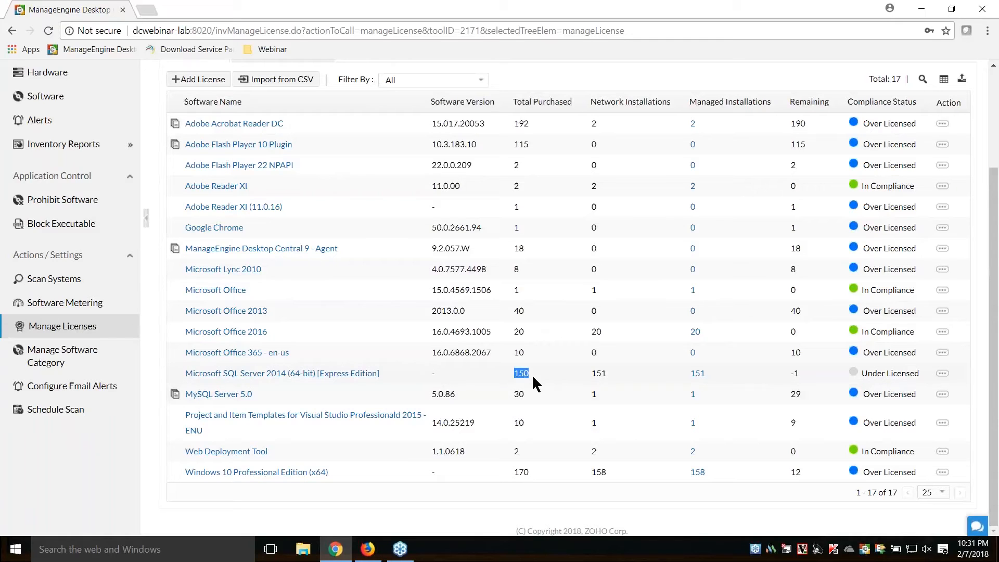
left_click(702, 373)
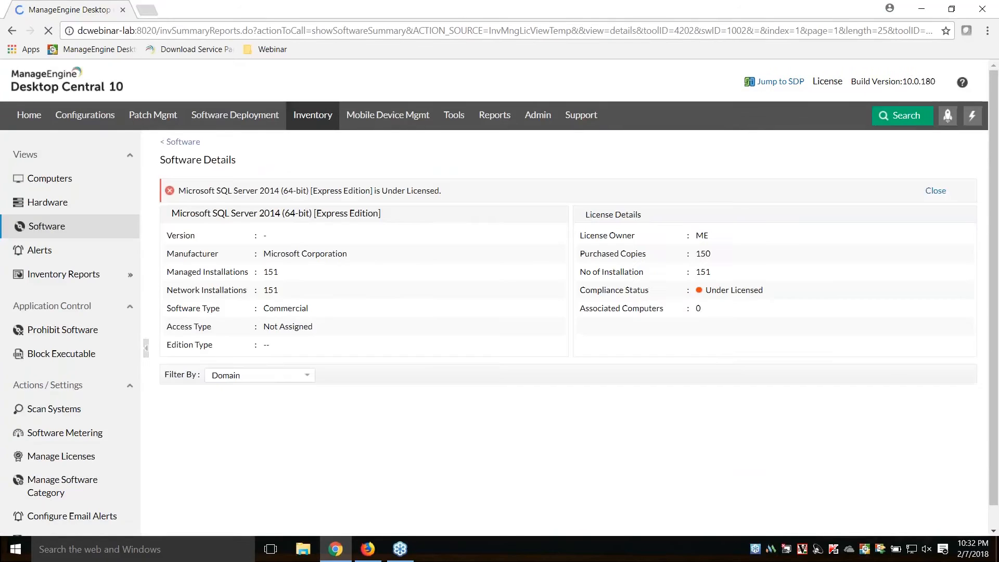
scroll(589, 261, "down", 5)
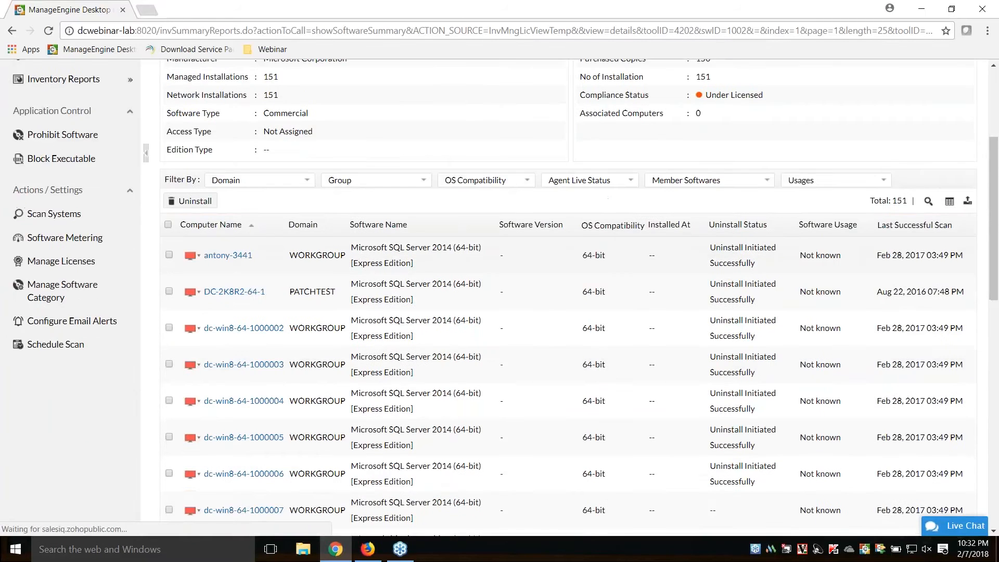
scroll(270, 167, "down", 3)
scroll(270, 167, "up", 1)
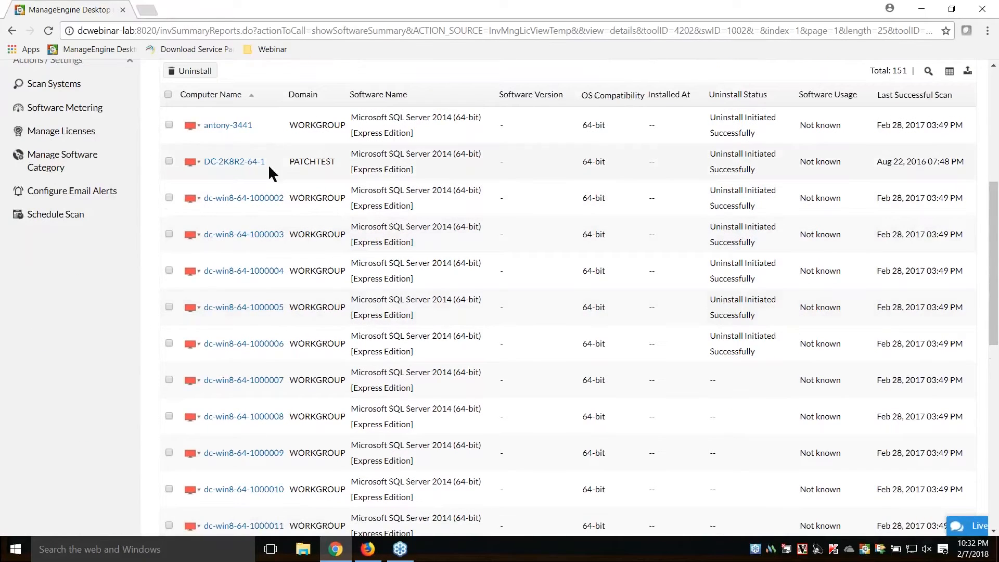
Select the computer DC-2K8R2-64-1 in the installation list, and return to the license list without uninstalling anything
left_click(169, 162)
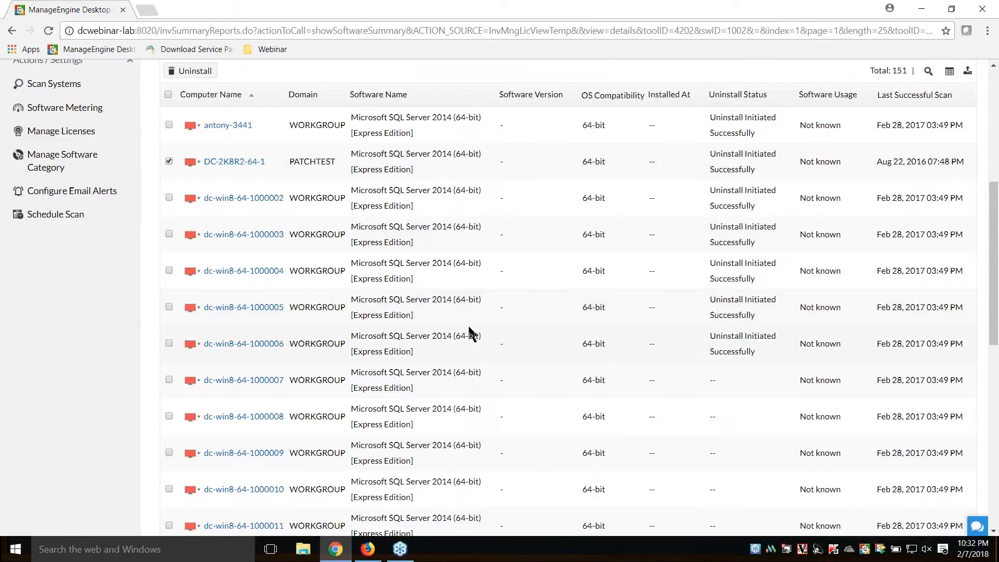
scroll(469, 333, "up", 1)
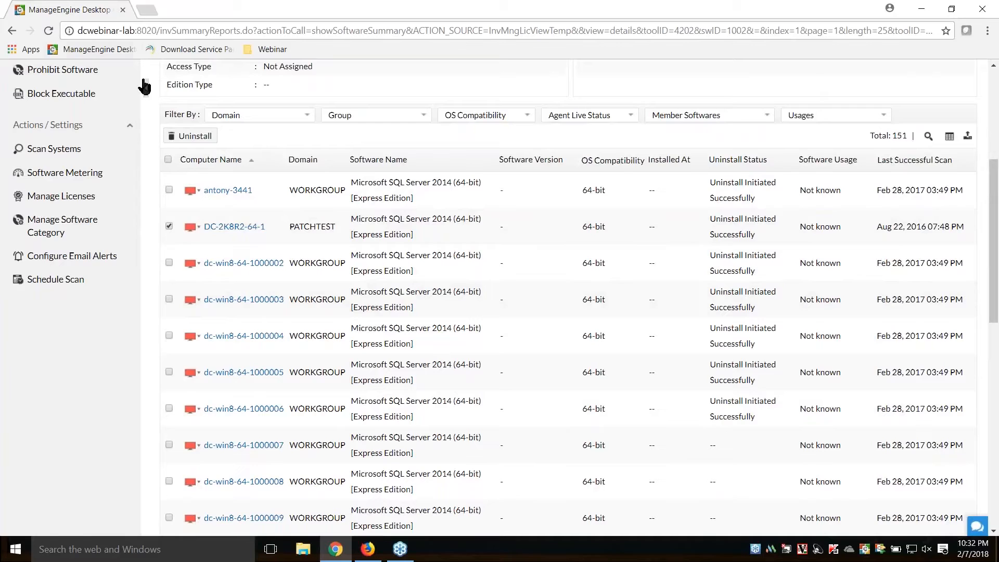
left_click(11, 32)
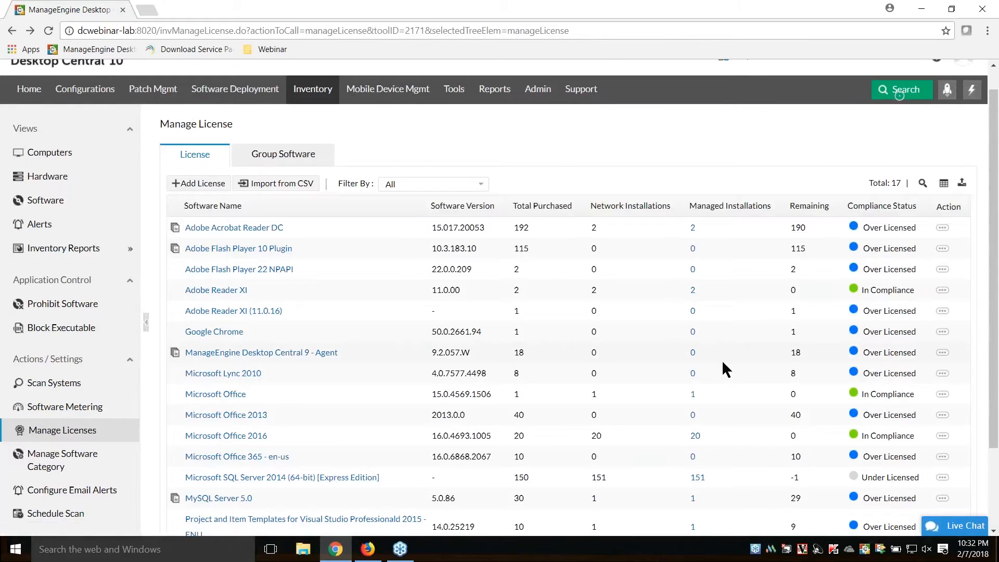
scroll(727, 370, "down", 2)
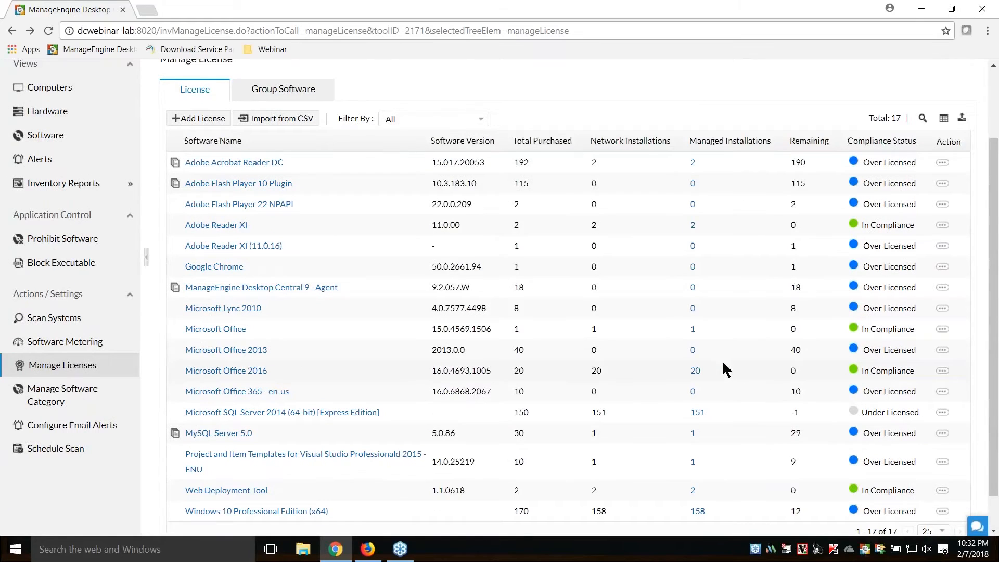
scroll(724, 363, "down", 1)
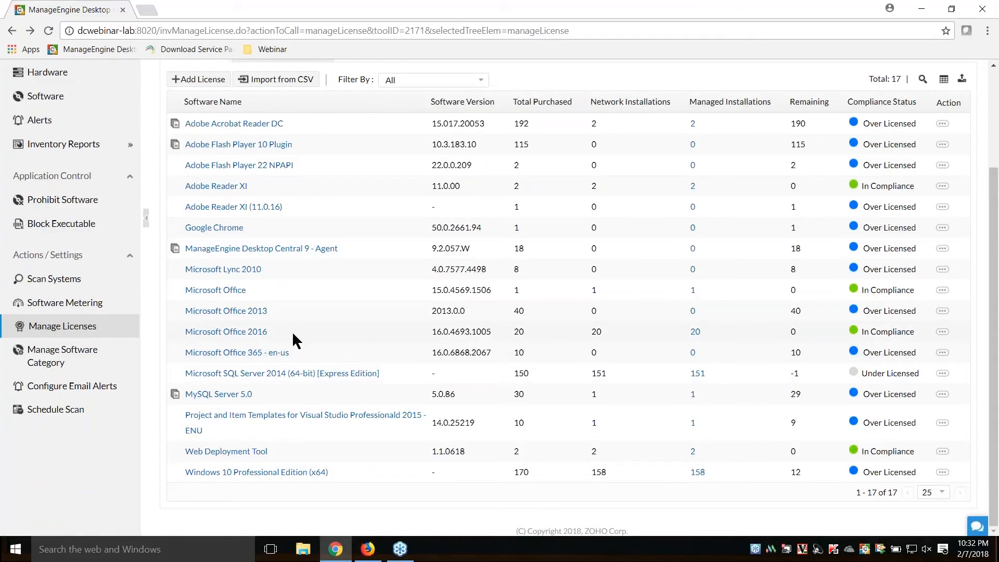
Start an additional license entry for Microsoft Office 2016 with 20 licenses purchased
scroll(292, 331, "up", 2)
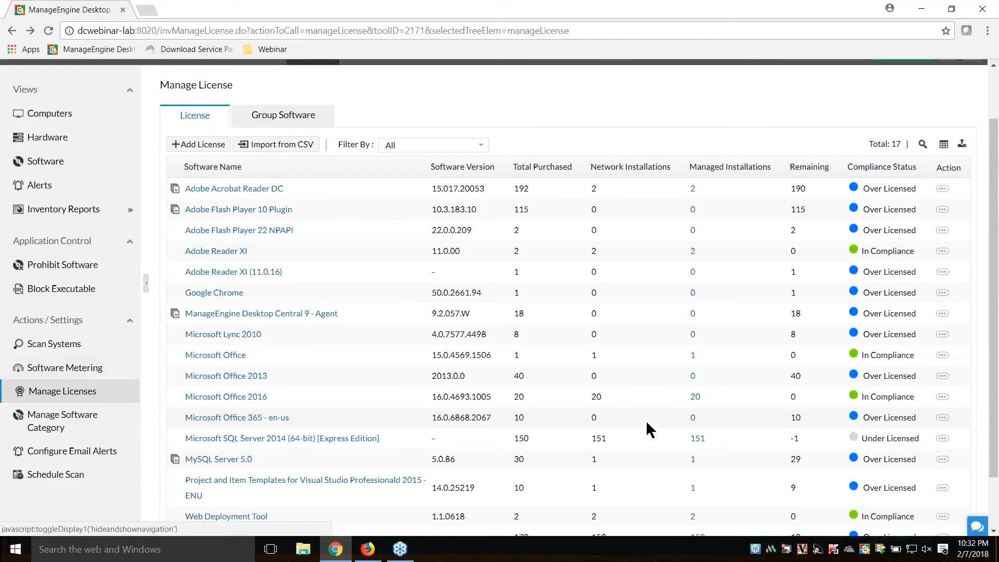
left_click(943, 398)
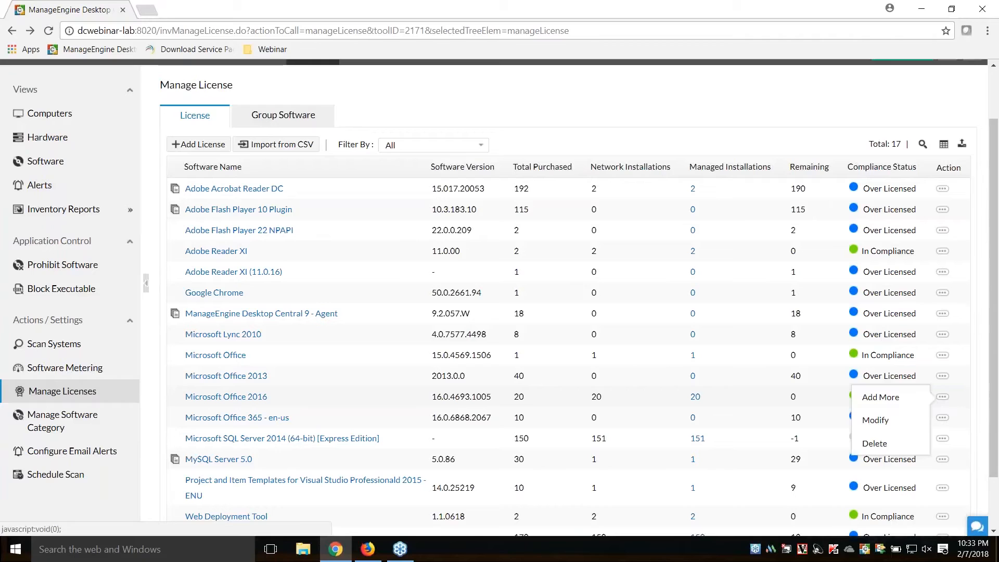
left_click(881, 404)
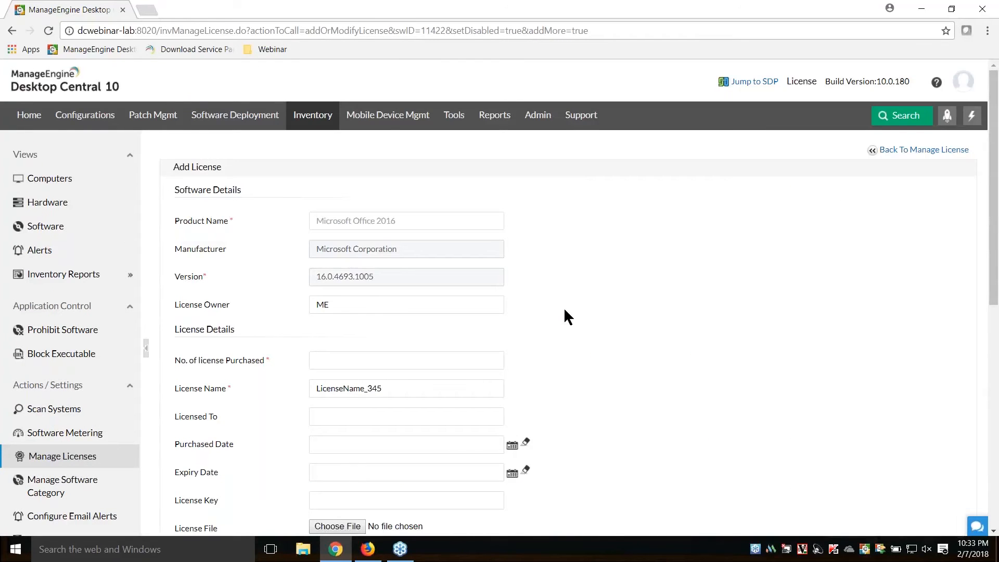
left_click(415, 357)
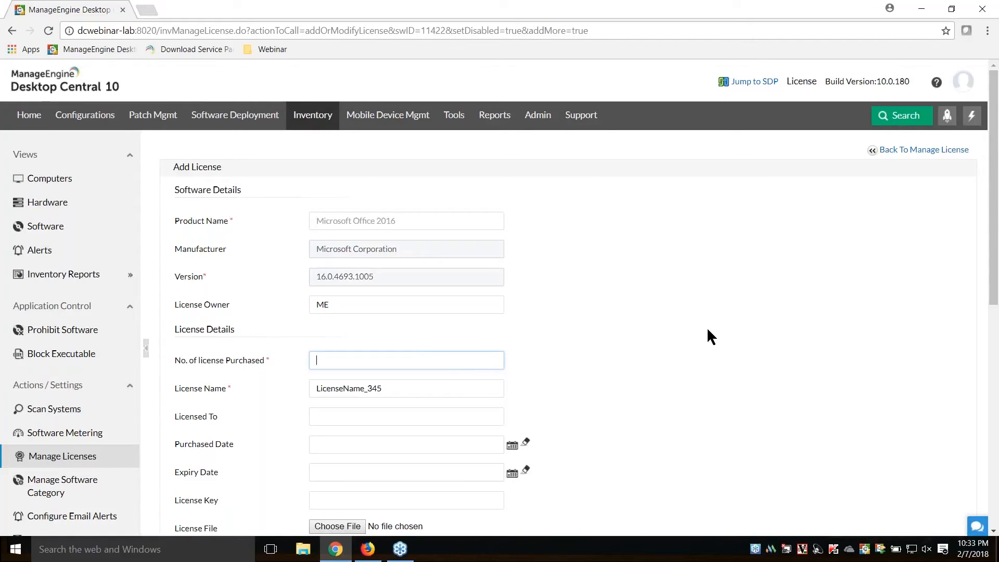
type("20")
left_click(708, 330)
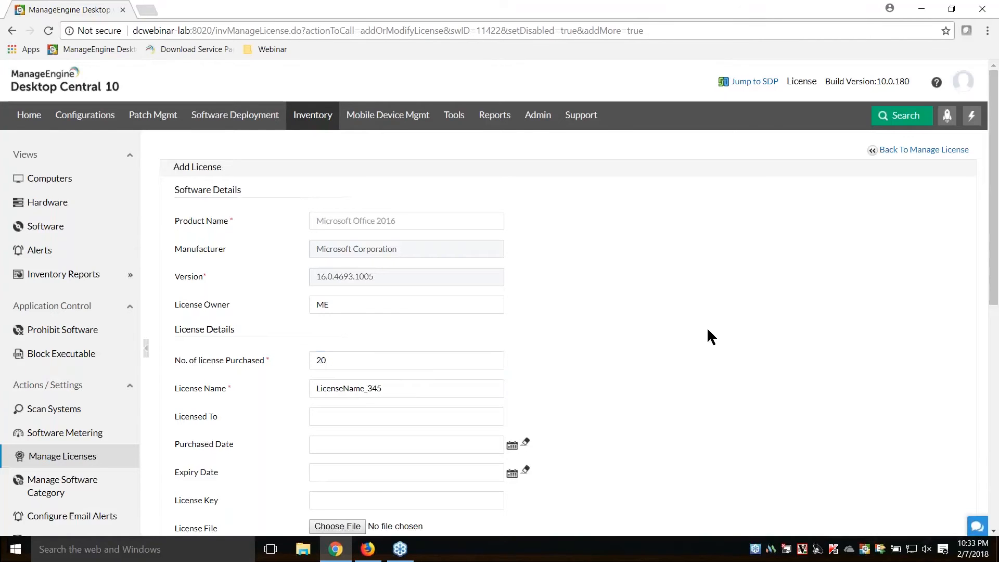
Set the purchased date to 02/07/2018 and the expiry date to 02/07/2019, and save the additional license
scroll(708, 334, "down", 4)
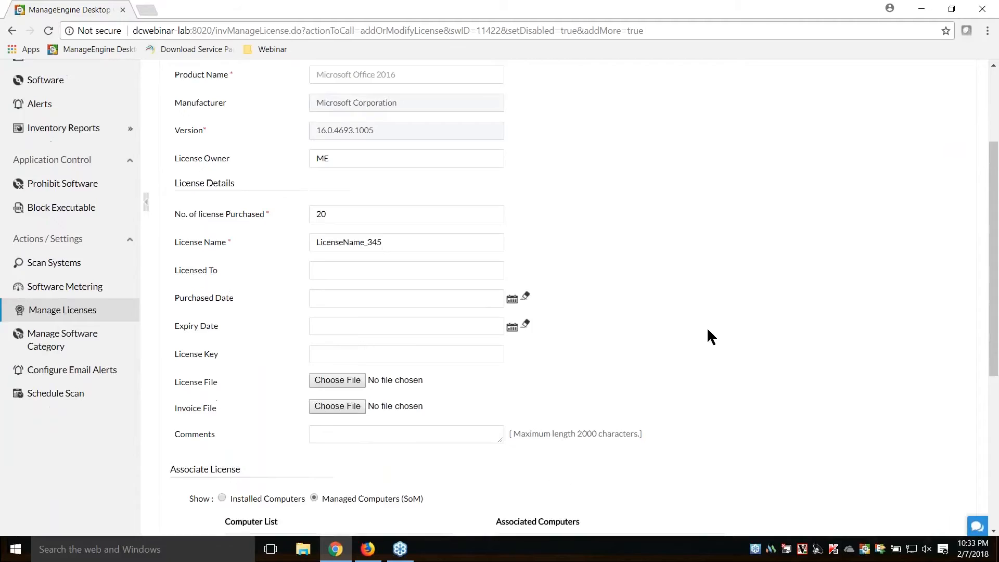
left_click(512, 250)
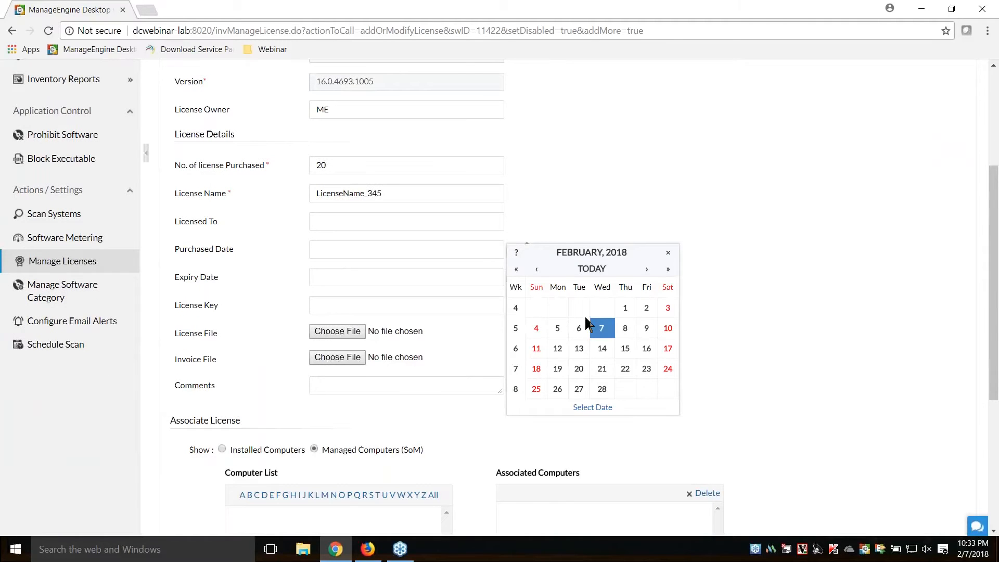
left_click(604, 329)
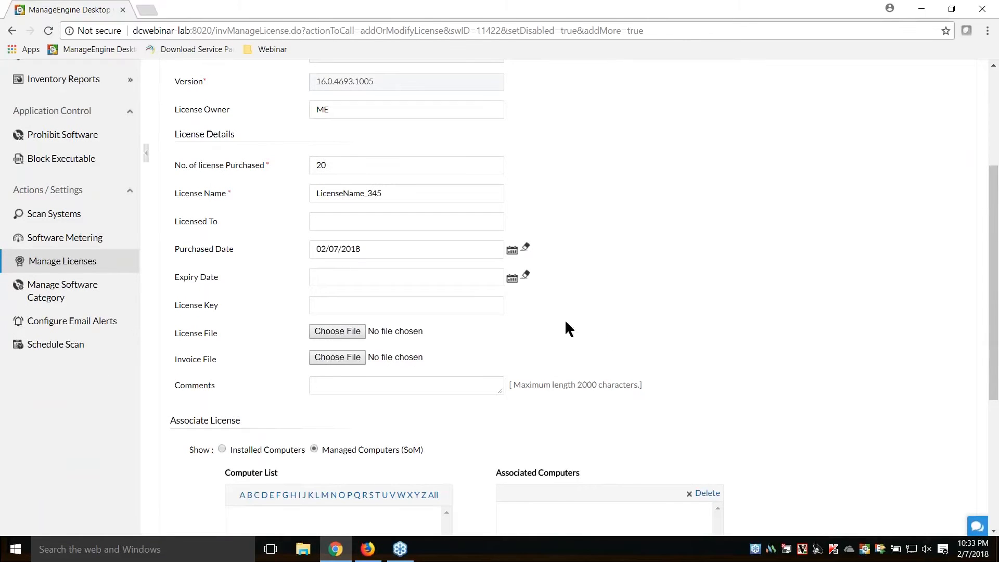
left_click(513, 279)
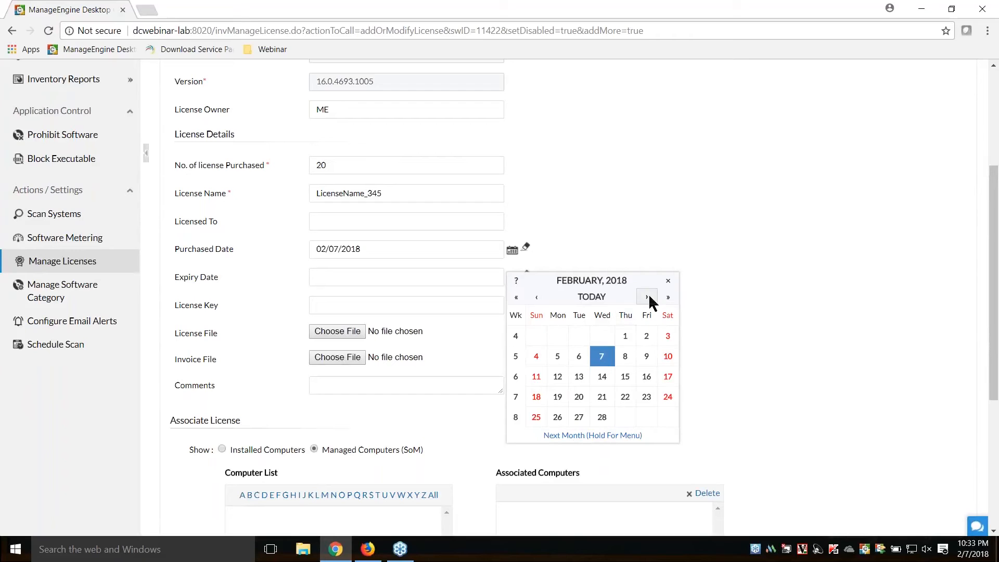
left_click(668, 297)
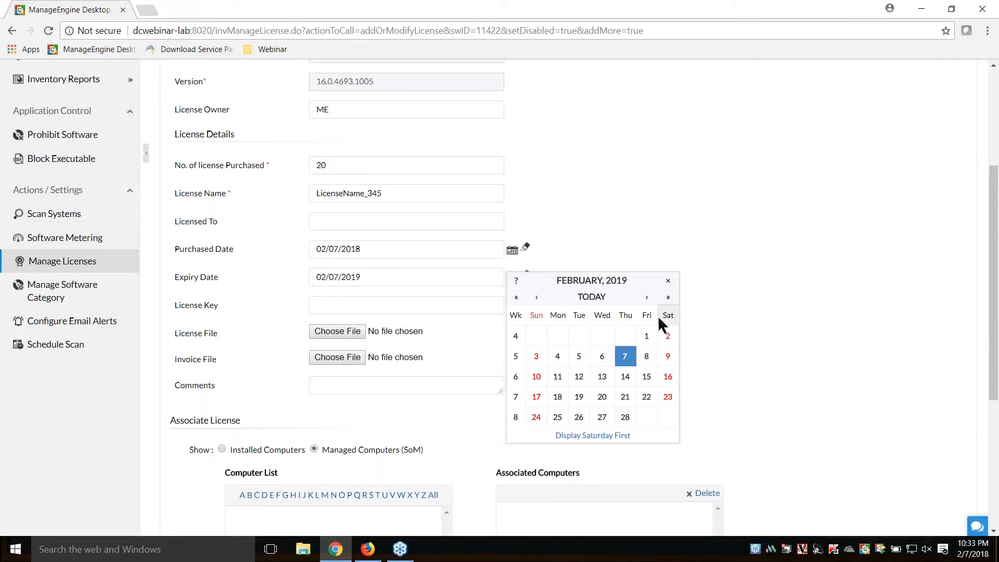
left_click(625, 356)
scroll(611, 345, "down", 5)
left_click(541, 497)
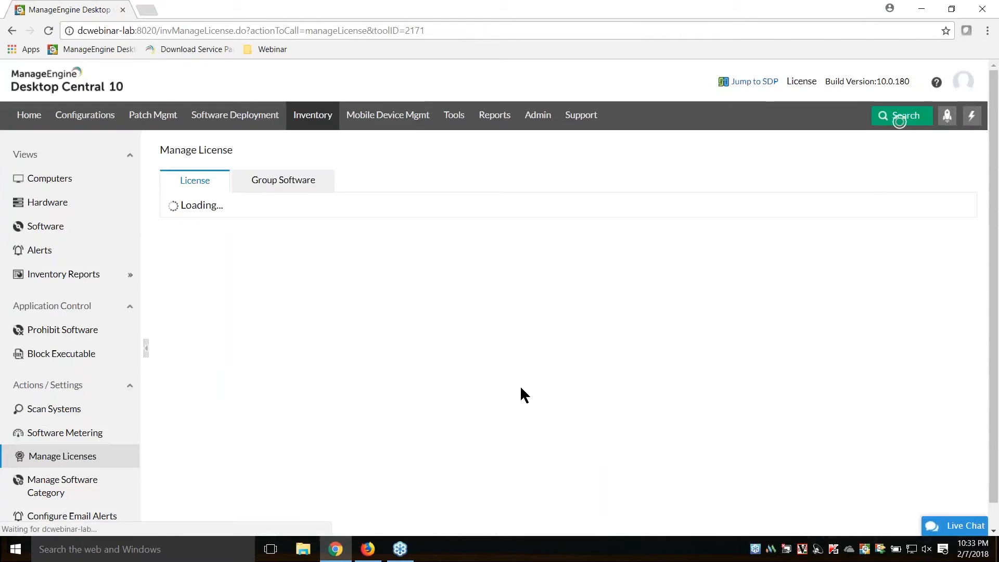
Review the total purchased, managed installations and compliance status of Microsoft Office 2016 in the license list
scroll(520, 385, "down", 3)
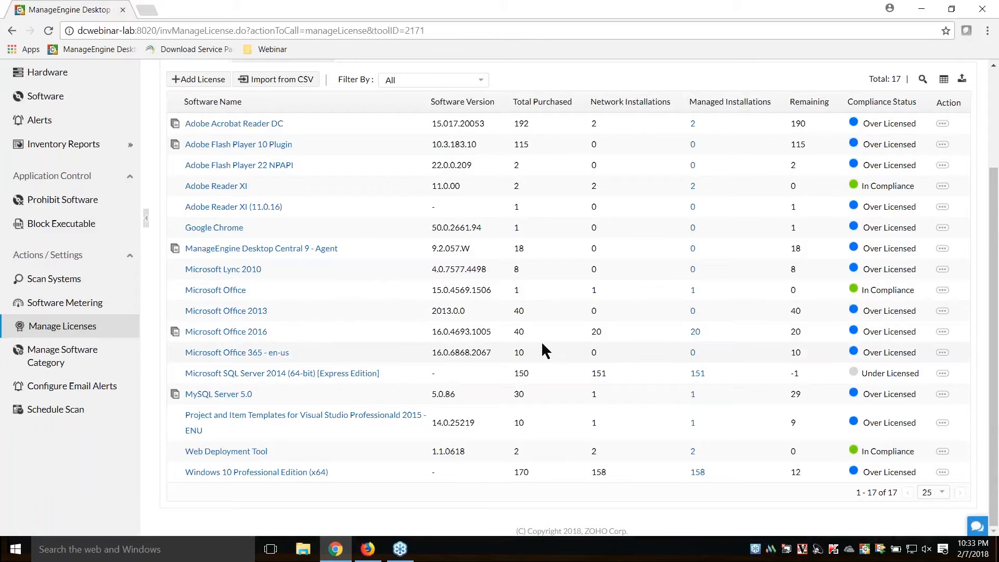
left_click_drag(516, 332, 521, 332)
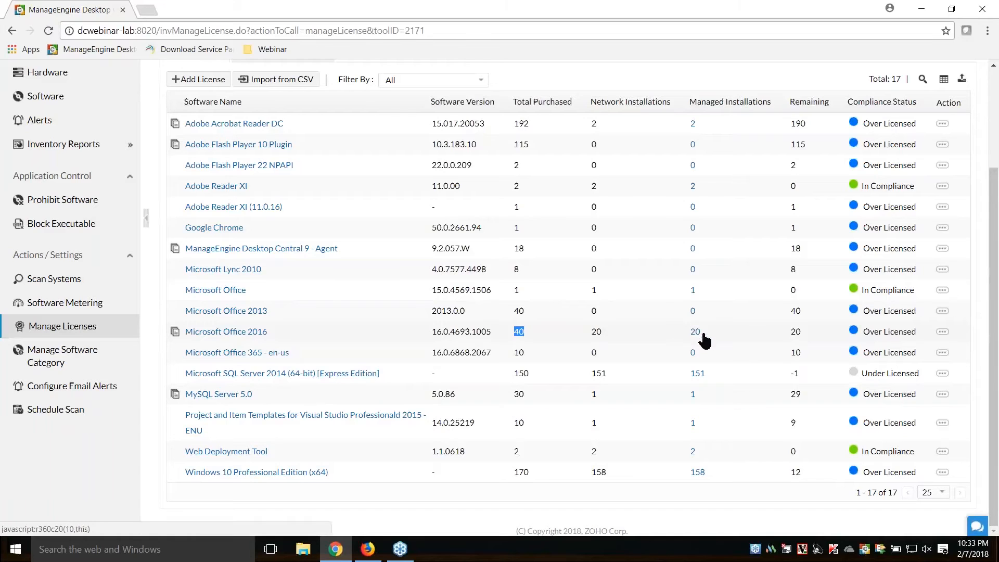
left_click(865, 331)
left_click_drag(865, 331, 919, 327)
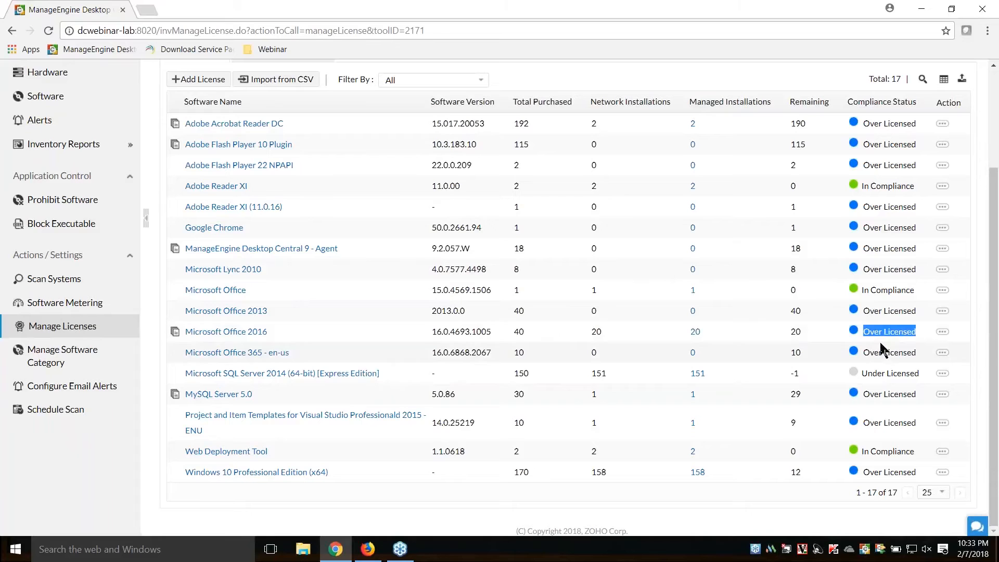
Open the license details of Microsoft Office 2016 and delete the purchased license LicenseName_345
left_click(251, 333)
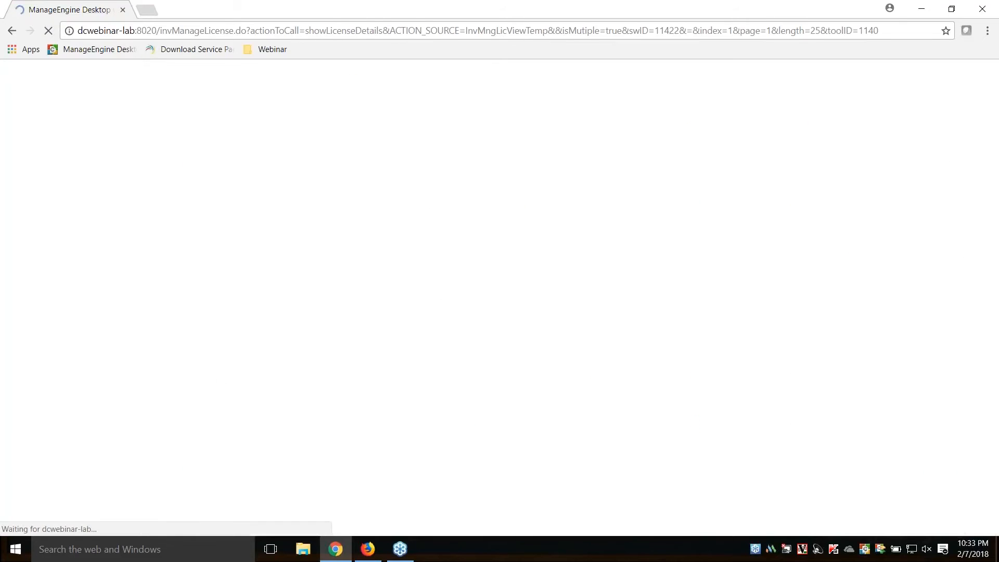
scroll(490, 336, "down", 3)
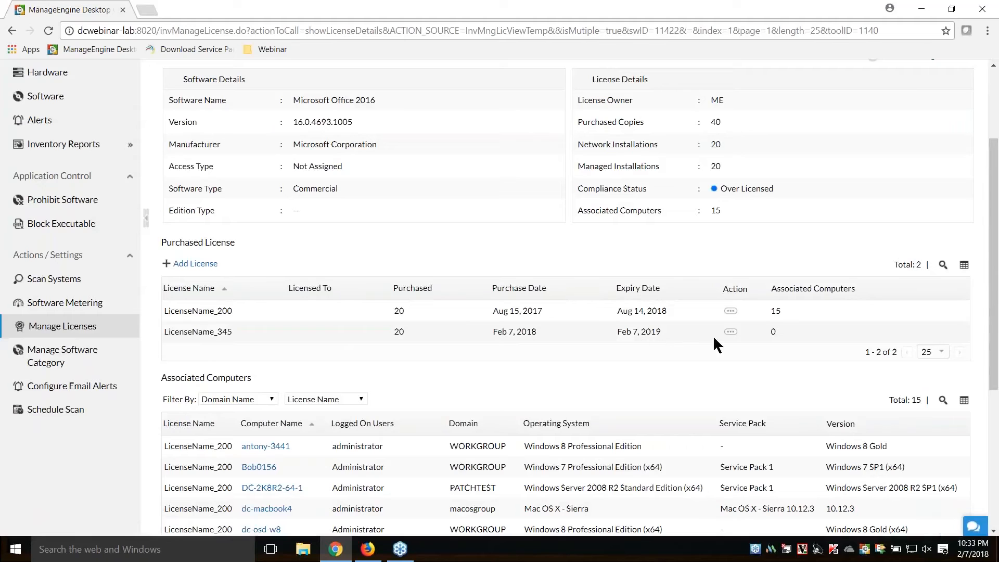
left_click(730, 332)
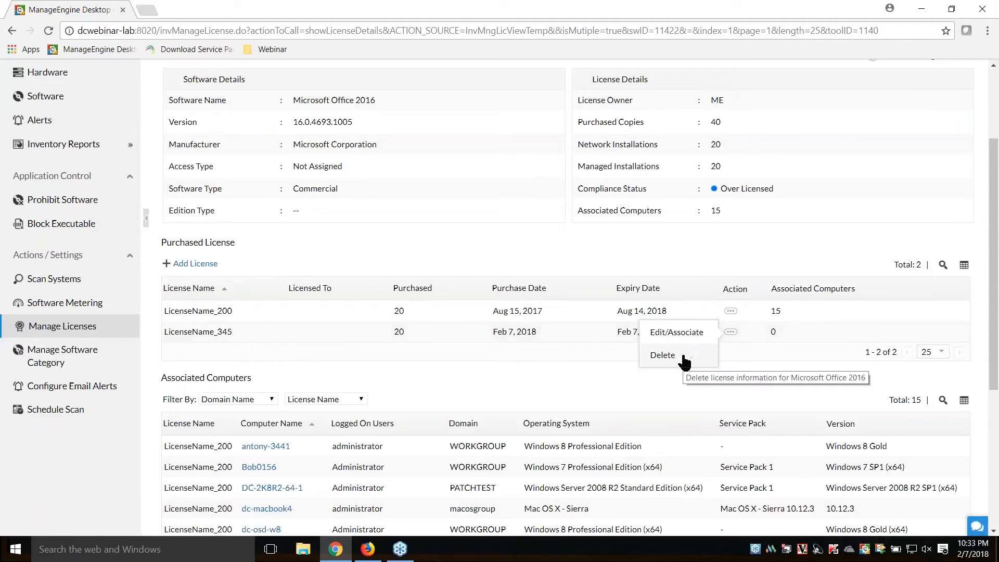
left_click(663, 355)
left_click(469, 327)
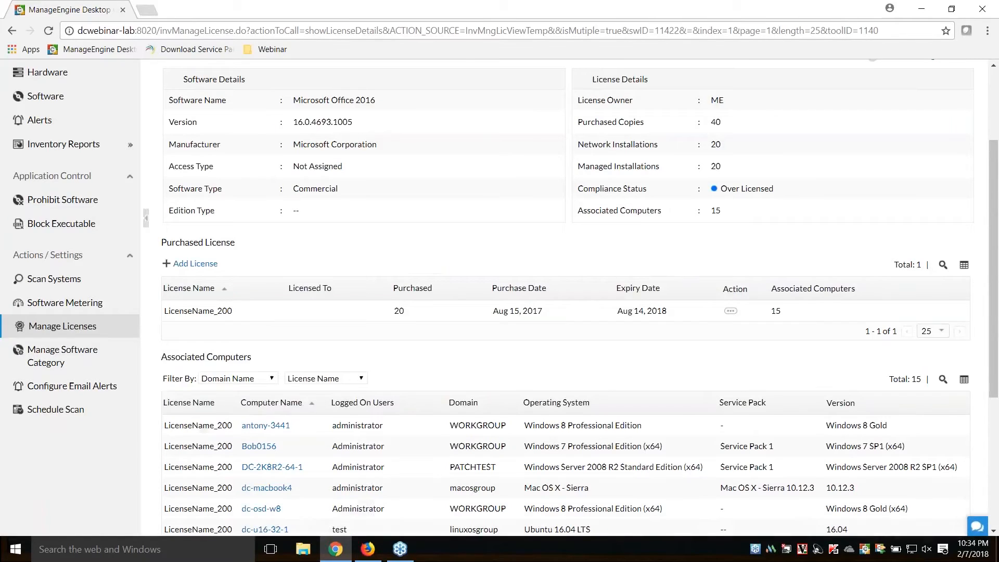
Return to the license list and check the counts and compliance status of Microsoft Office 2016 again
left_click(65, 327)
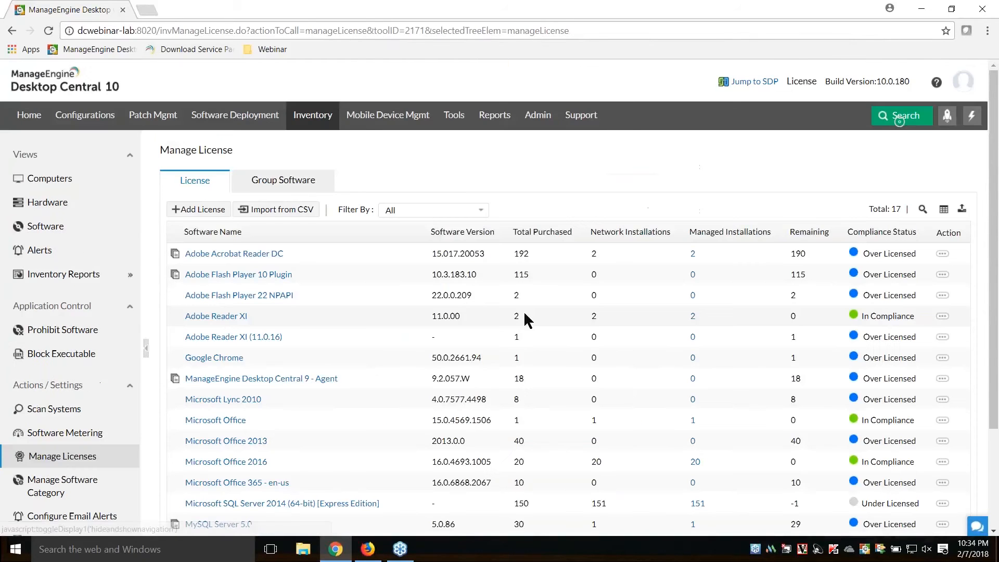
scroll(523, 311, "down", 3)
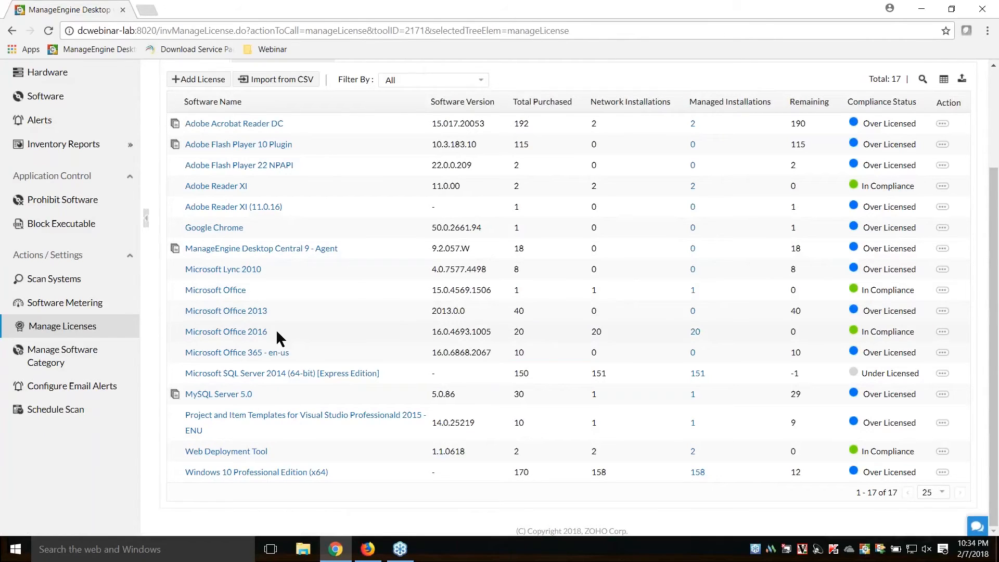
scroll(280, 338, "up", 2)
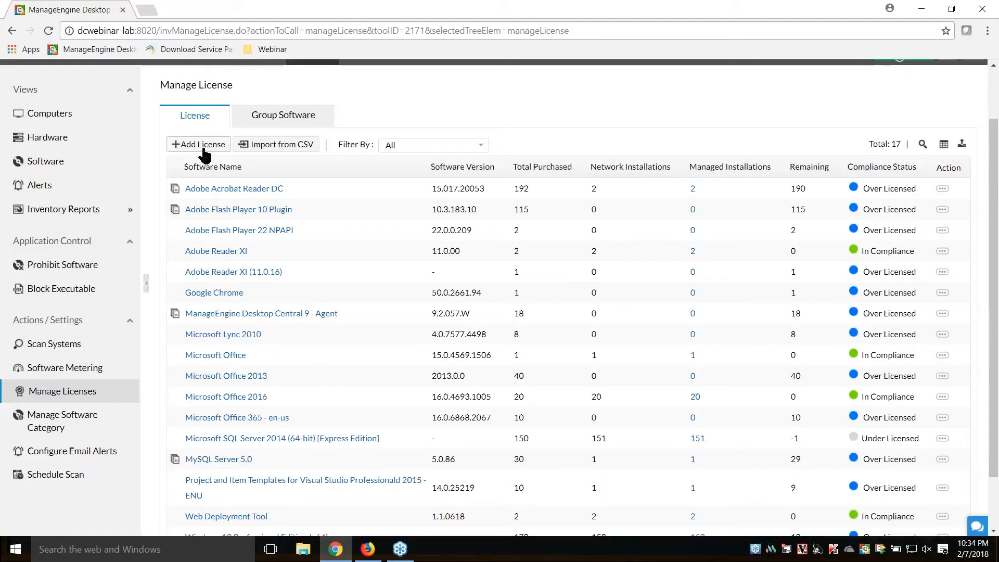
Examine the sample CSV format for importing license details, including its column header and blank values, and close the import without choosing a file
left_click(266, 151)
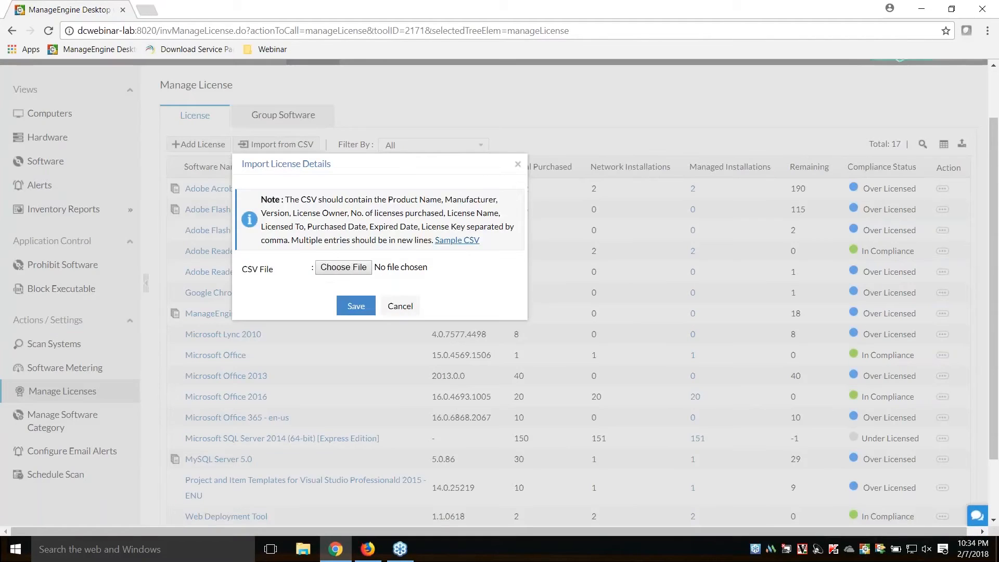
left_click(445, 242)
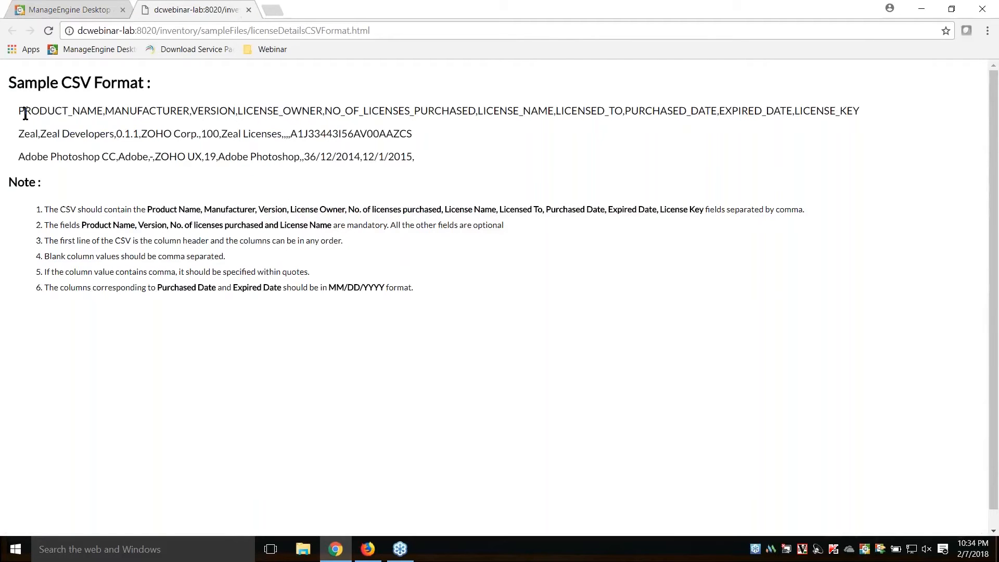
left_click_drag(20, 112, 866, 110)
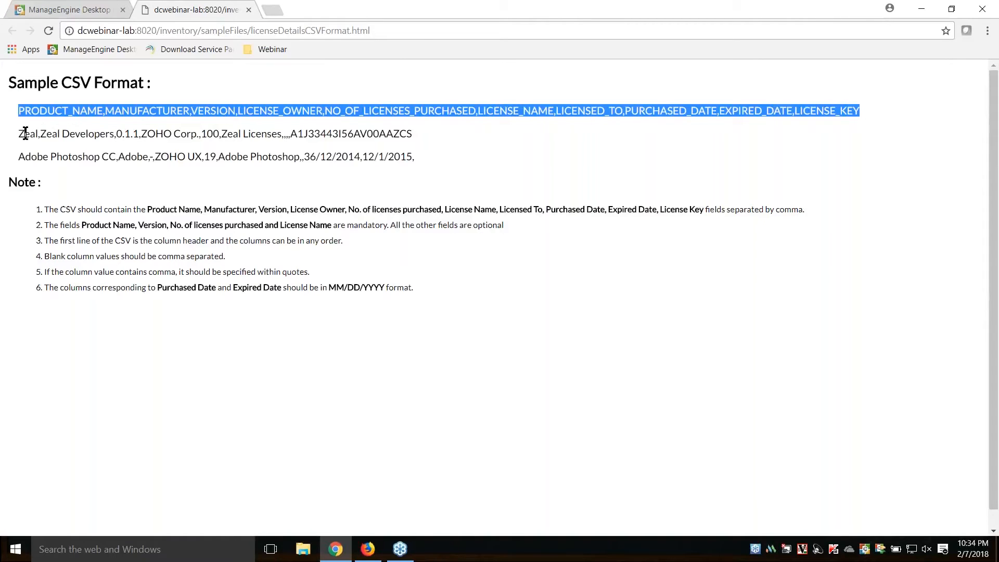
left_click(243, 110)
left_click_drag(243, 111, 290, 136)
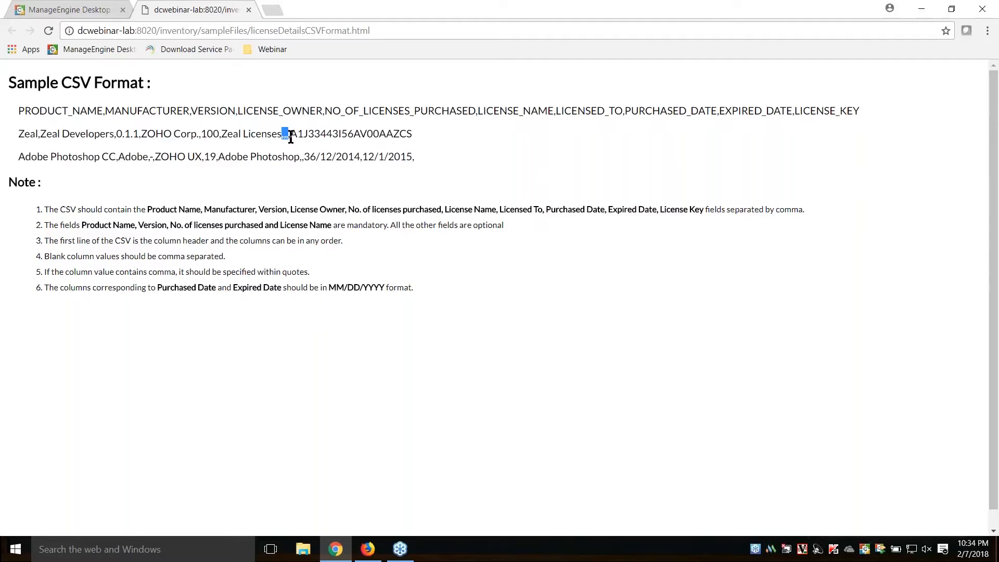
left_click(248, 10)
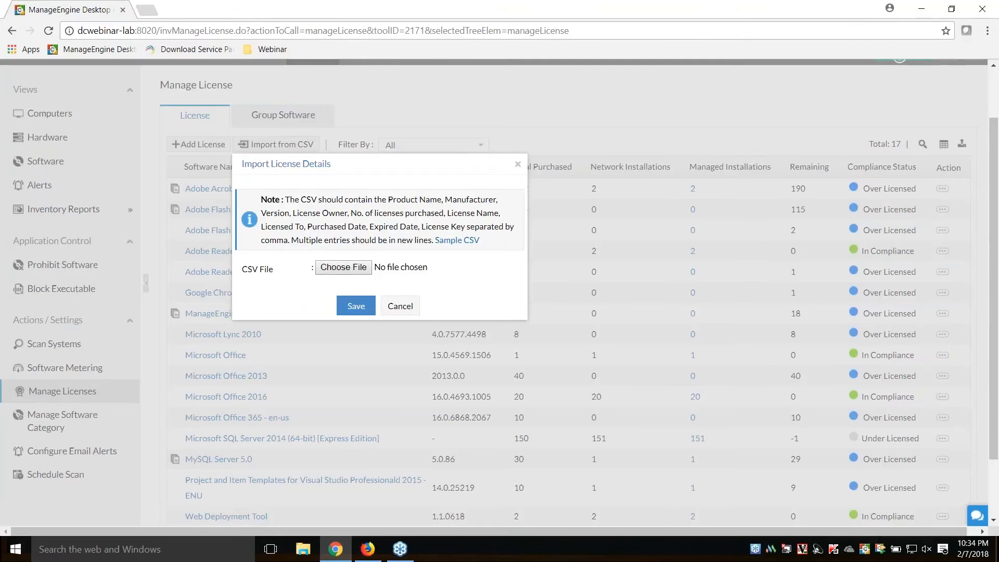
key("Escape")
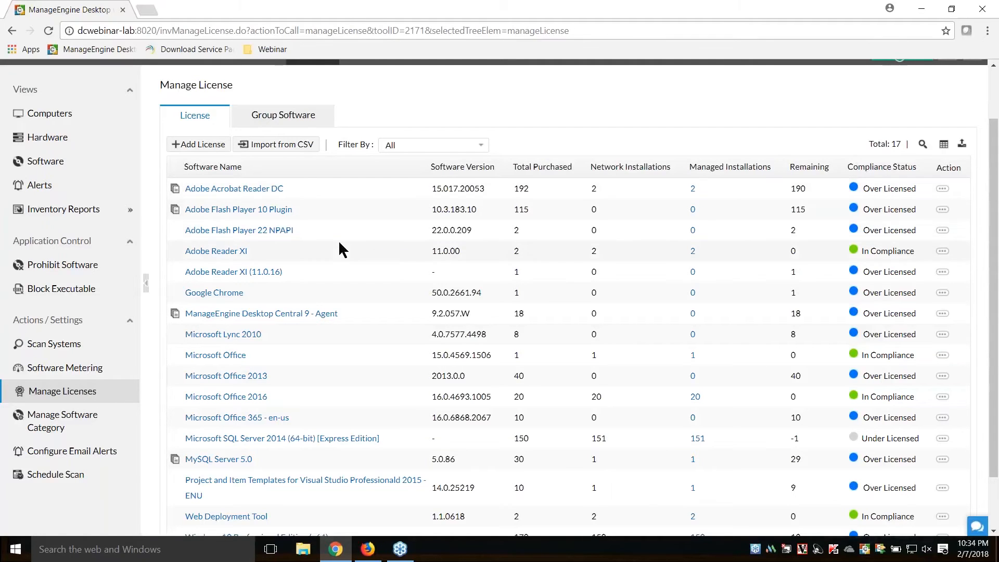
Open the software groups and examine the form for adding a group with the operating system set to Windows, then cancel it
left_click(290, 115)
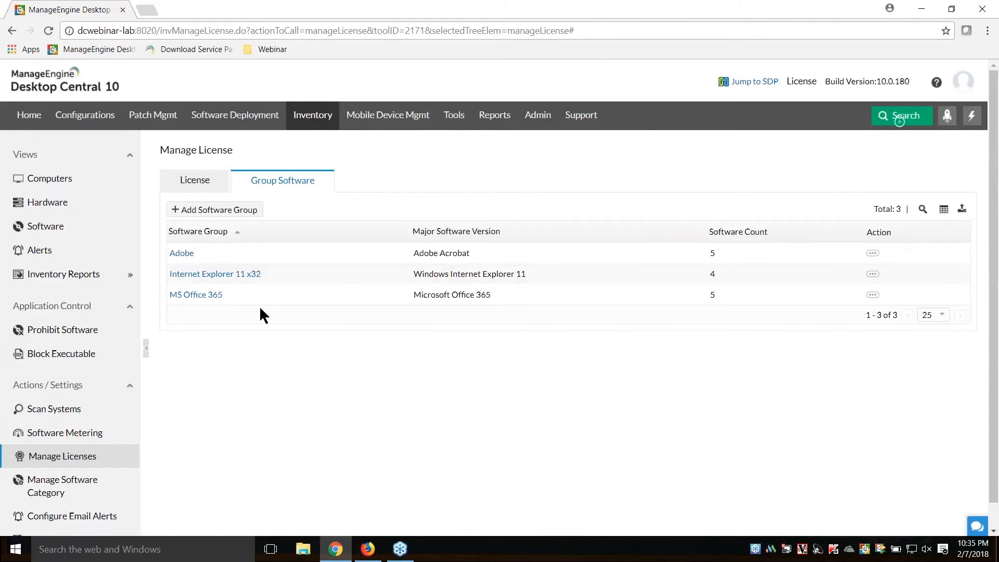
left_click(225, 213)
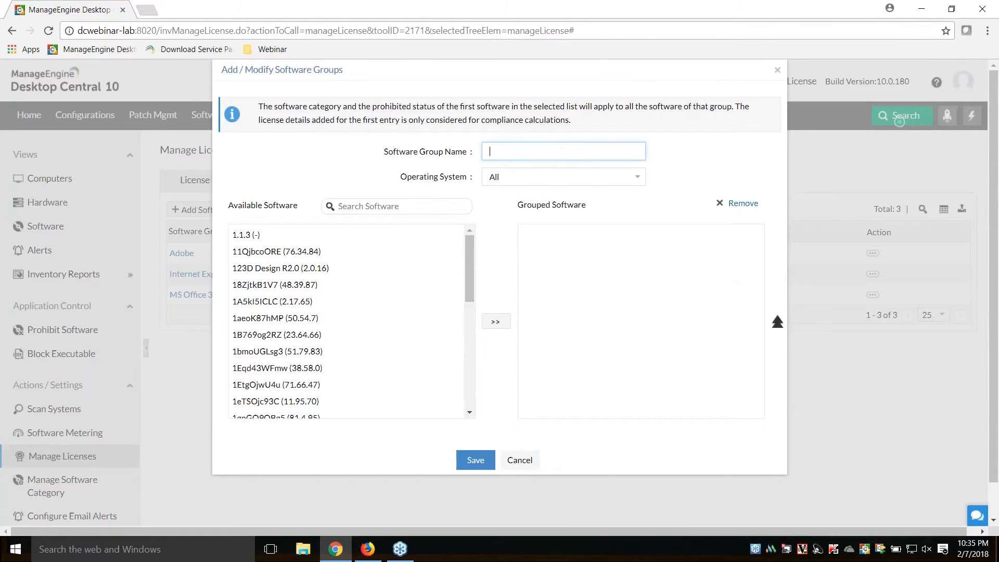
left_click(545, 178)
left_click(500, 205)
left_click(391, 214)
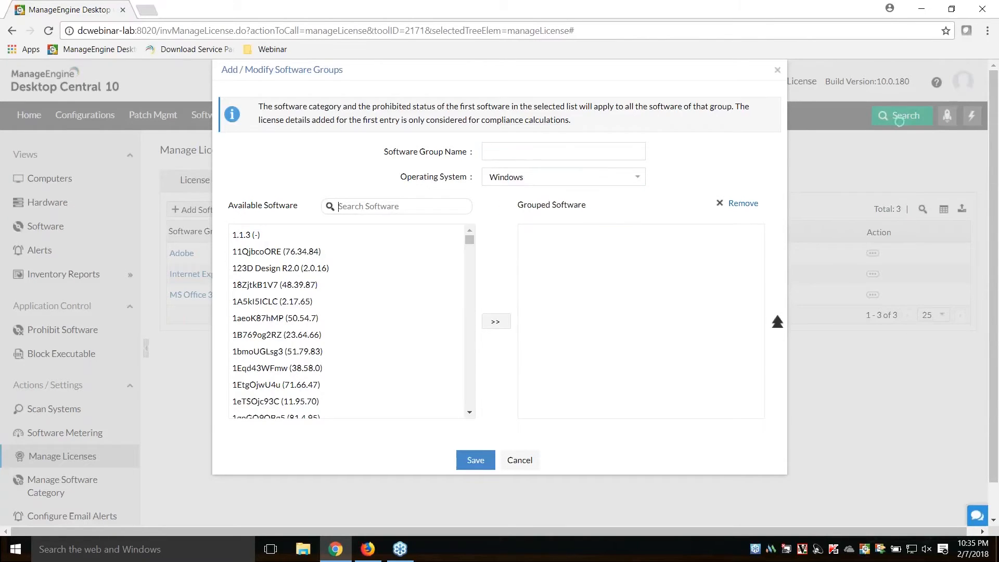
left_click(521, 461)
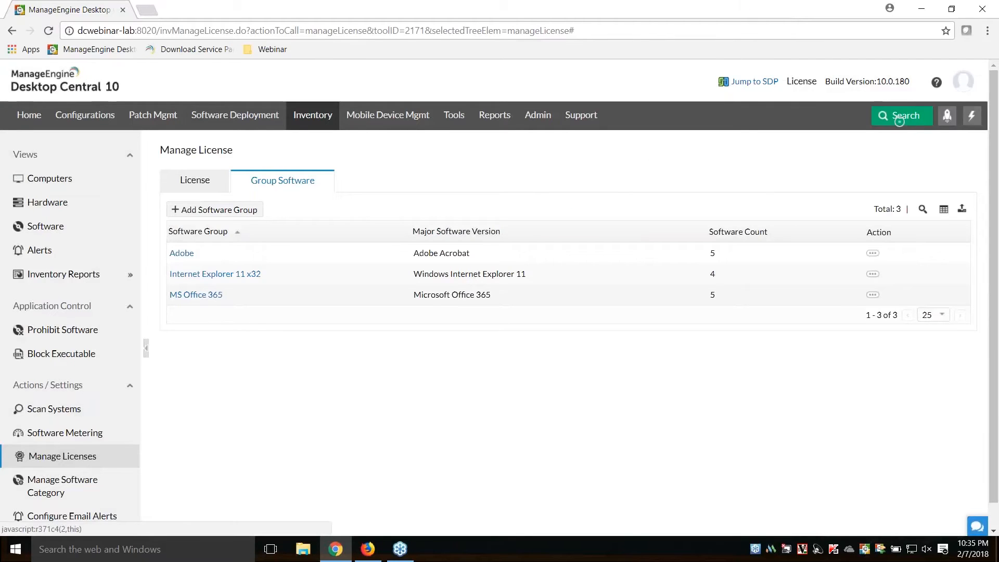
Examine the MS Office 365 group's modification form, including its grouped software and the automatic version addition setting, and close it without saving
left_click(873, 295)
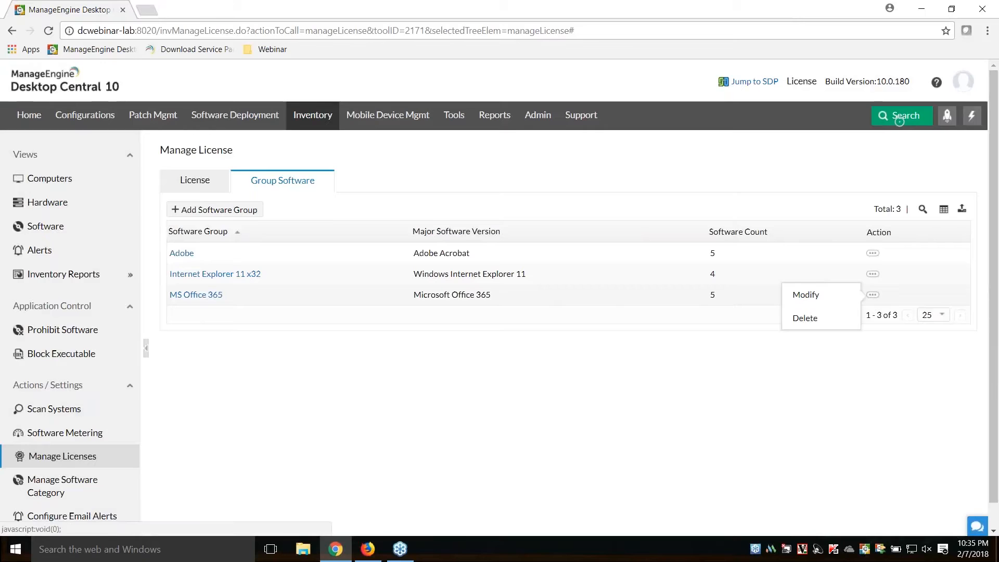
left_click(805, 295)
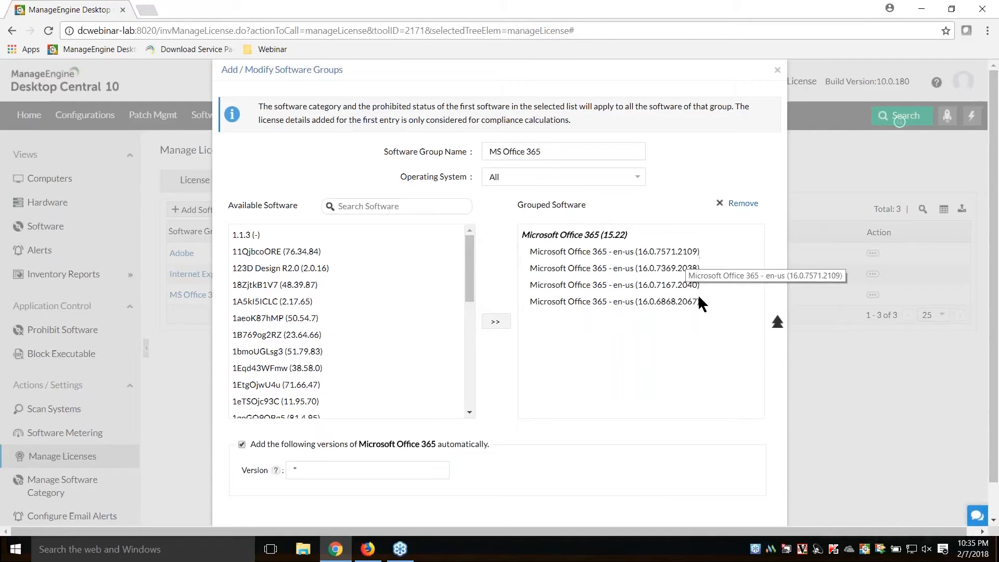
left_click_drag(251, 445, 366, 446)
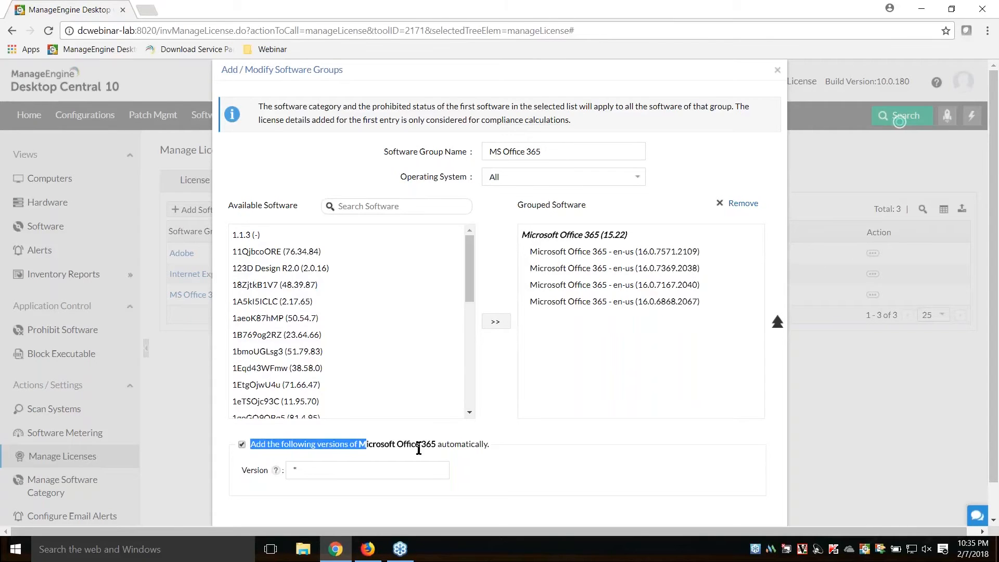
left_click(378, 490)
left_click(328, 471)
left_click_drag(307, 473, 291, 471)
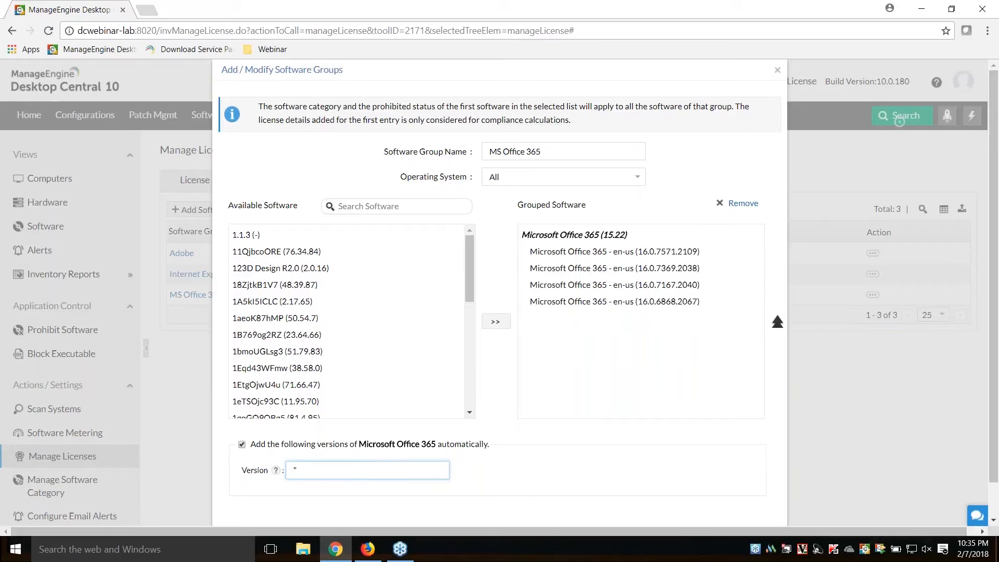
left_click(777, 70)
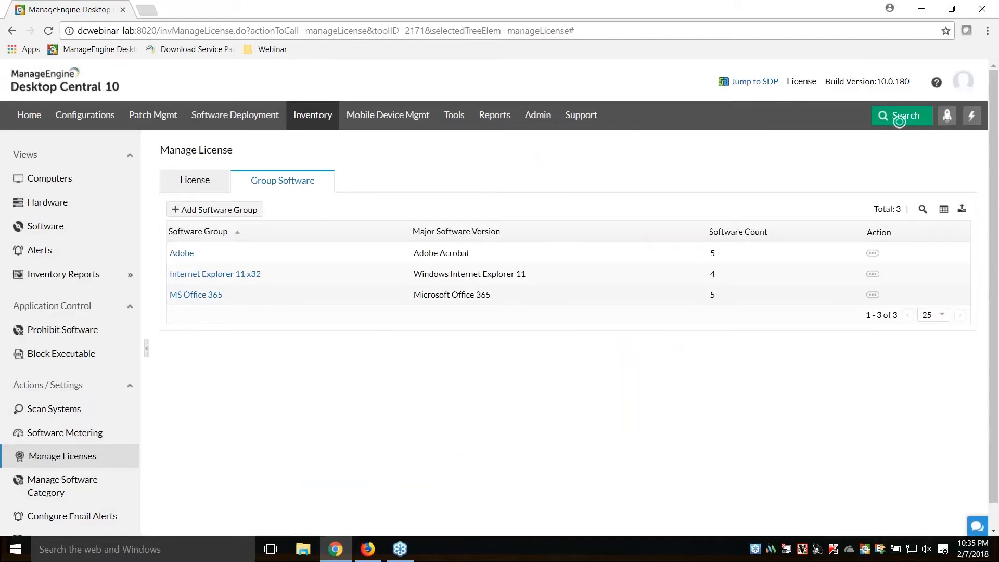
View the group details and member software of the MS Office 365 and Adobe groups
left_click(197, 294)
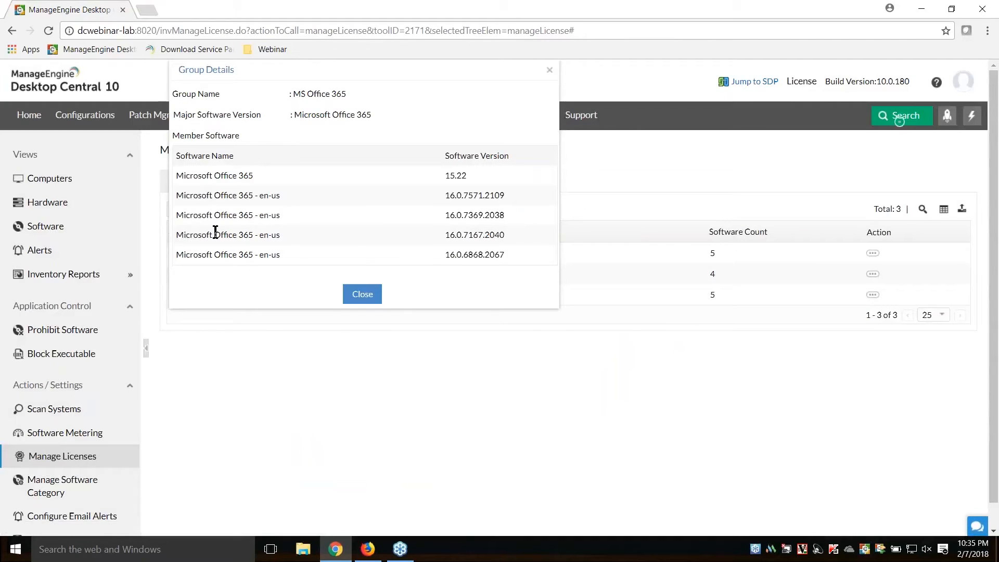
left_click(550, 70)
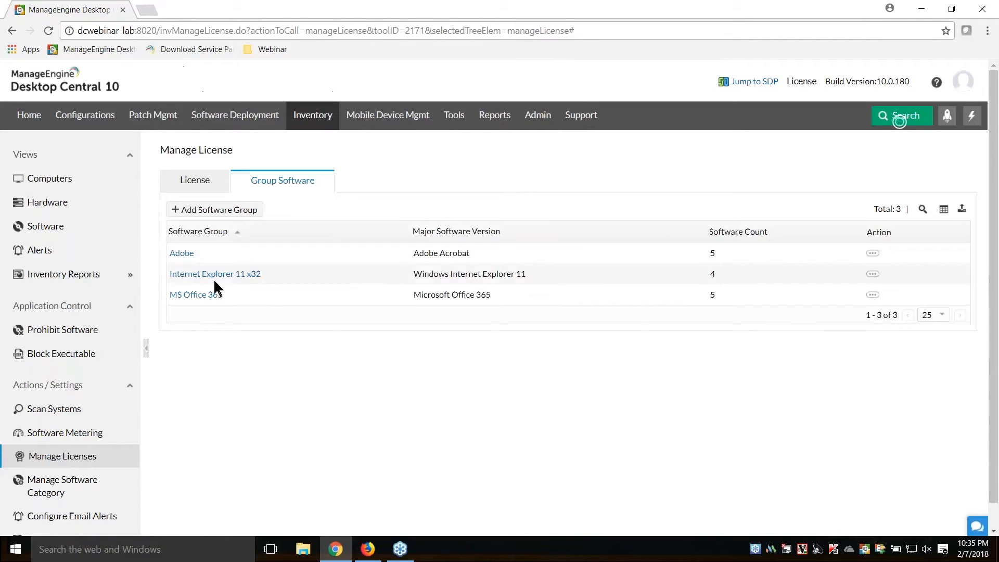
left_click(183, 253)
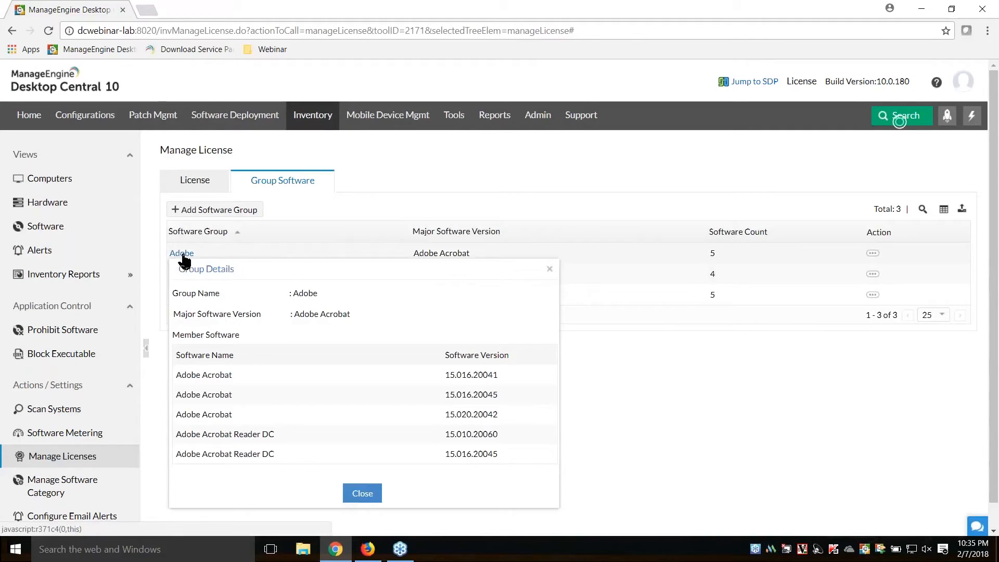
left_click(550, 269)
Return to the license list and review its optional columns and export formats without changing or exporting anything
left_click(185, 180)
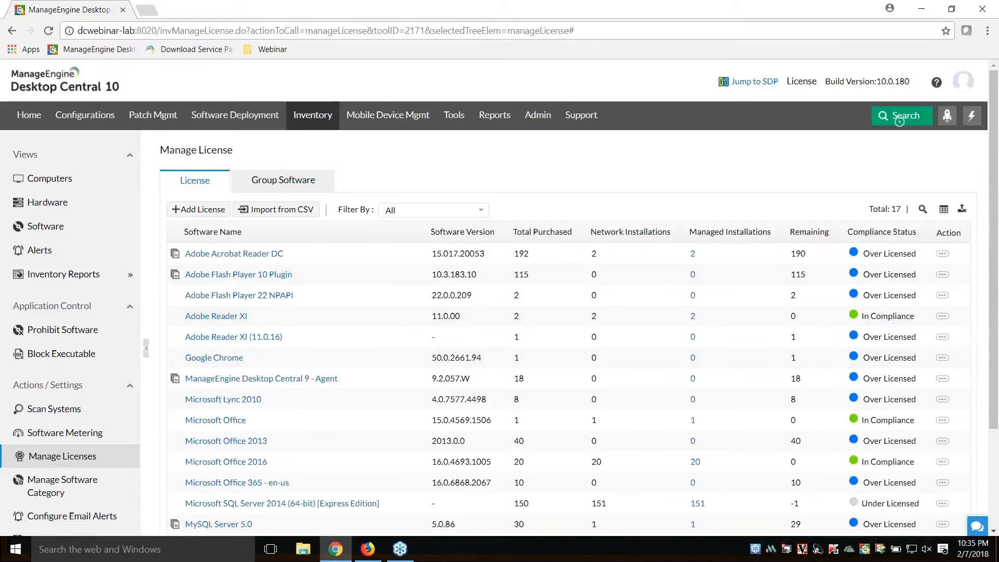
left_click(944, 208)
left_click_drag(917, 275, 862, 338)
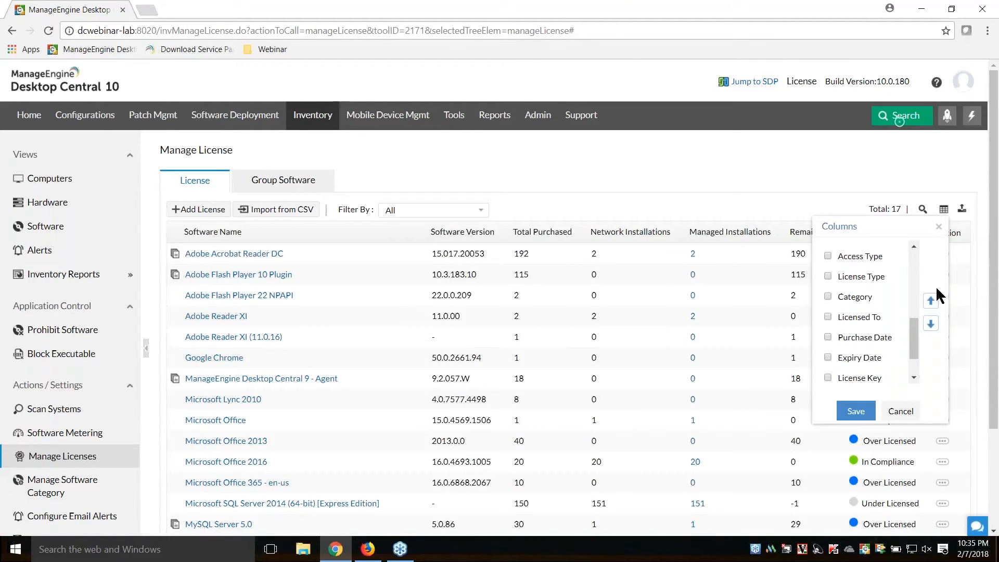
left_click(901, 412)
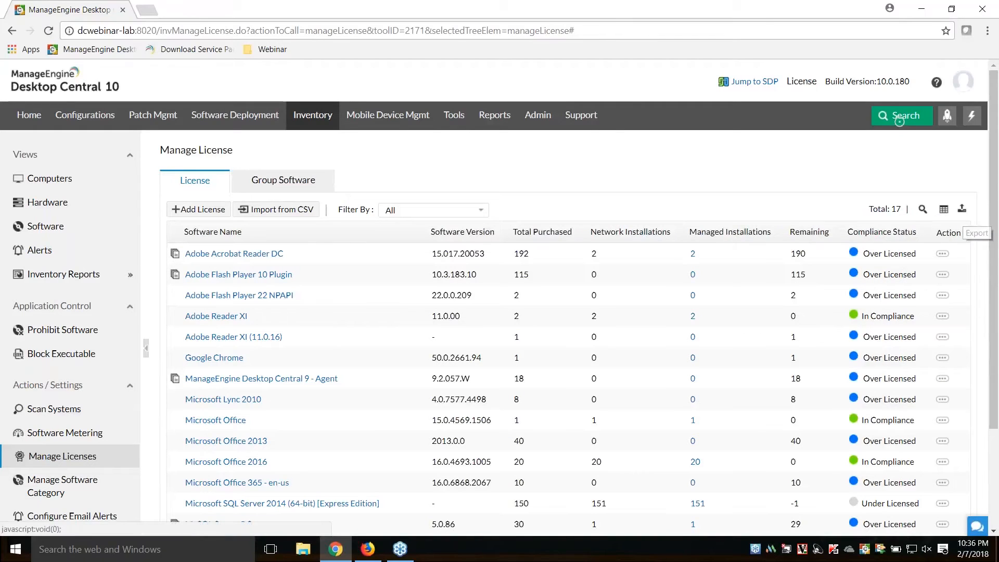
left_click(963, 208)
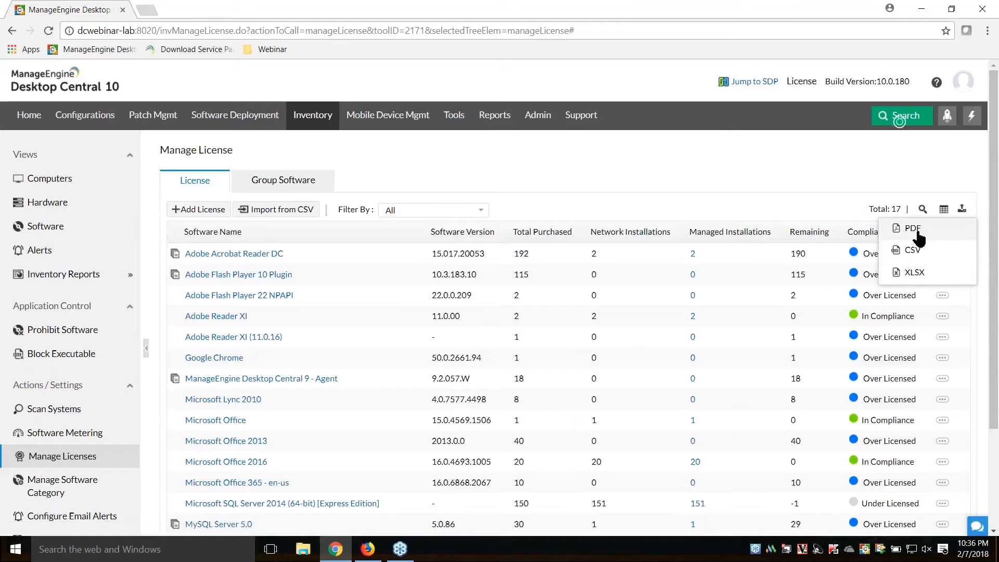
left_click(676, 186)
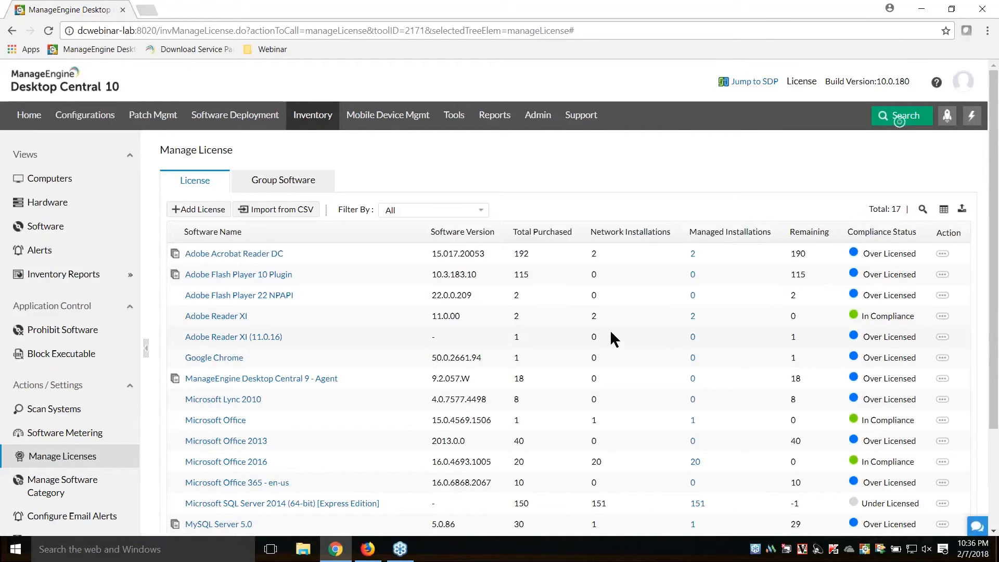
Open Software Metering and examine the new rule form, including the available software list and the name fields, and cancel without saving
scroll(613, 337, "down", 3)
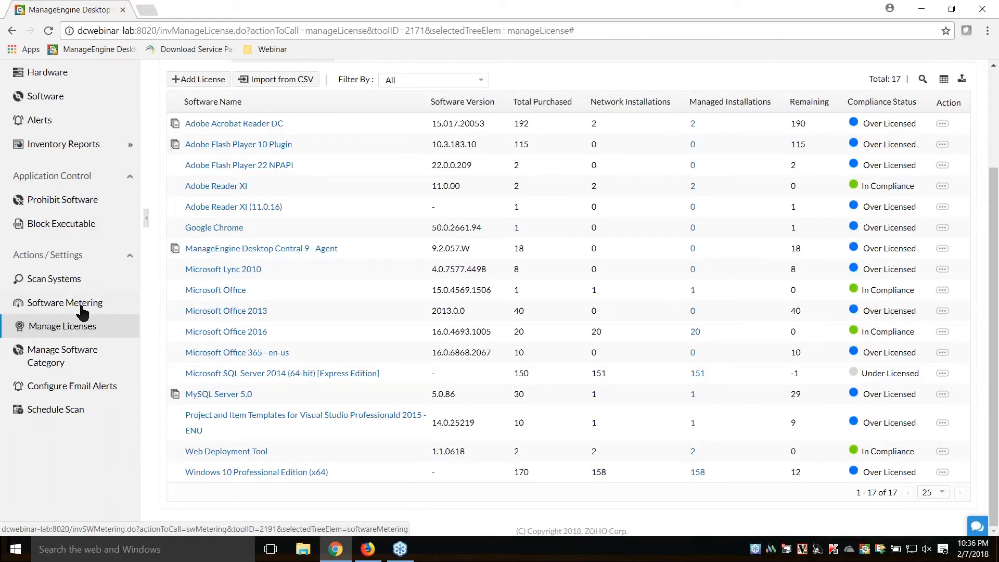
left_click(83, 311)
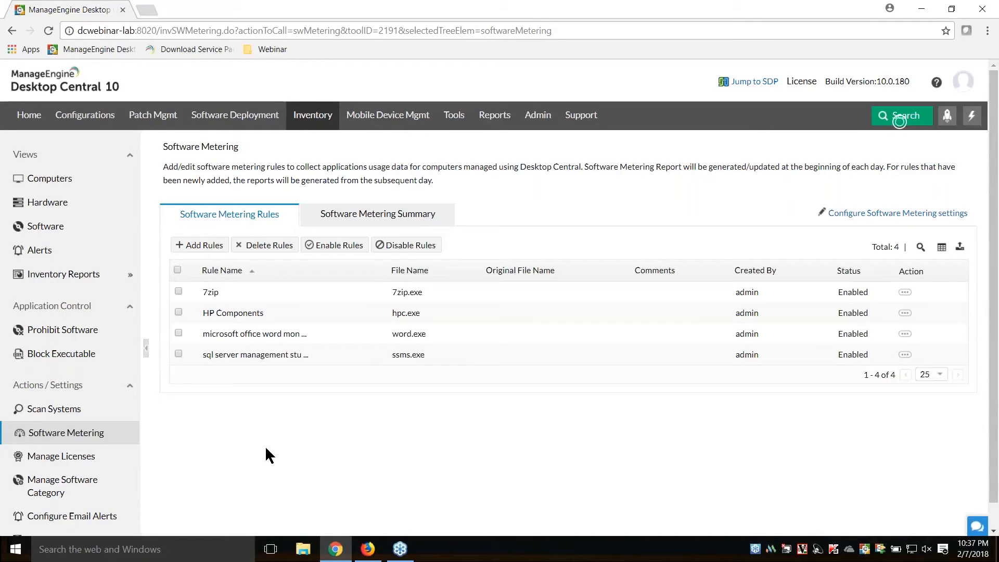
left_click(198, 247)
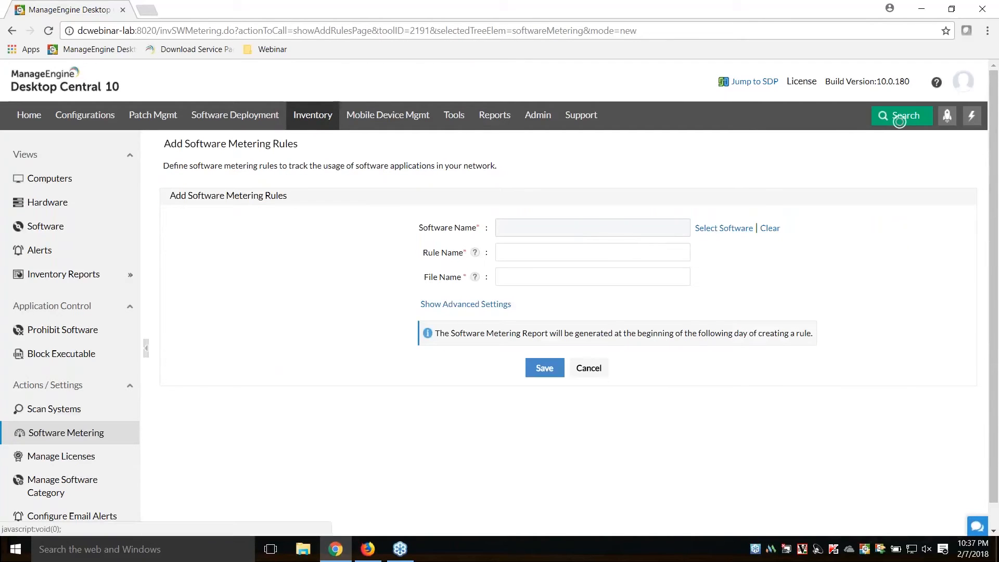
left_click(724, 228)
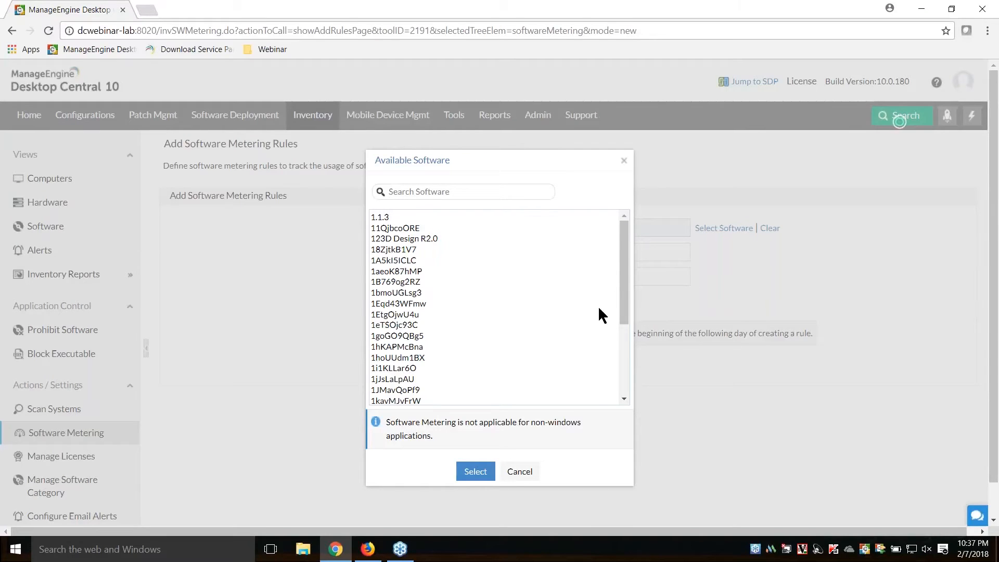
left_click_drag(624, 294, 624, 364)
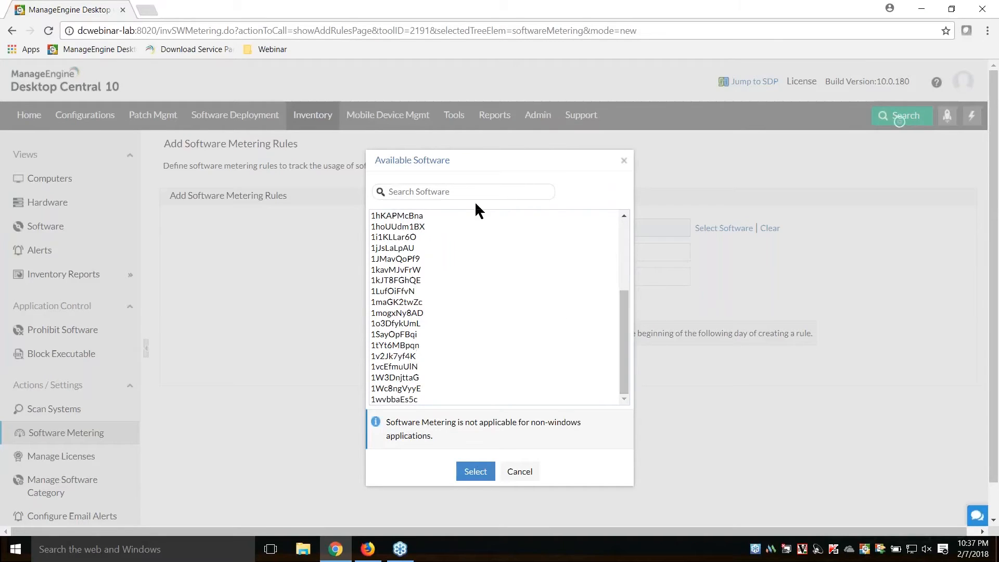
left_click(517, 477)
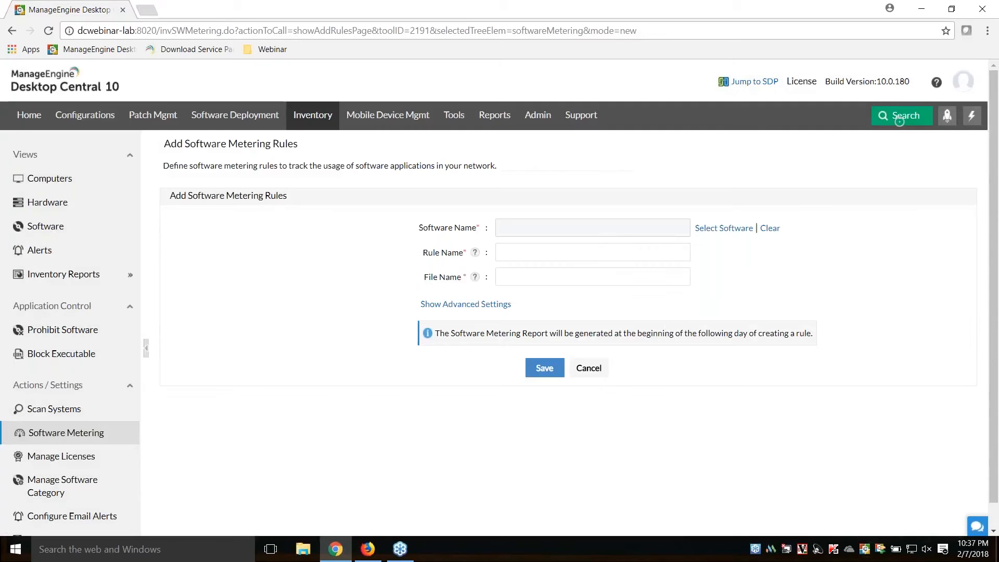
left_click(541, 256)
left_click(532, 280)
left_click(589, 368)
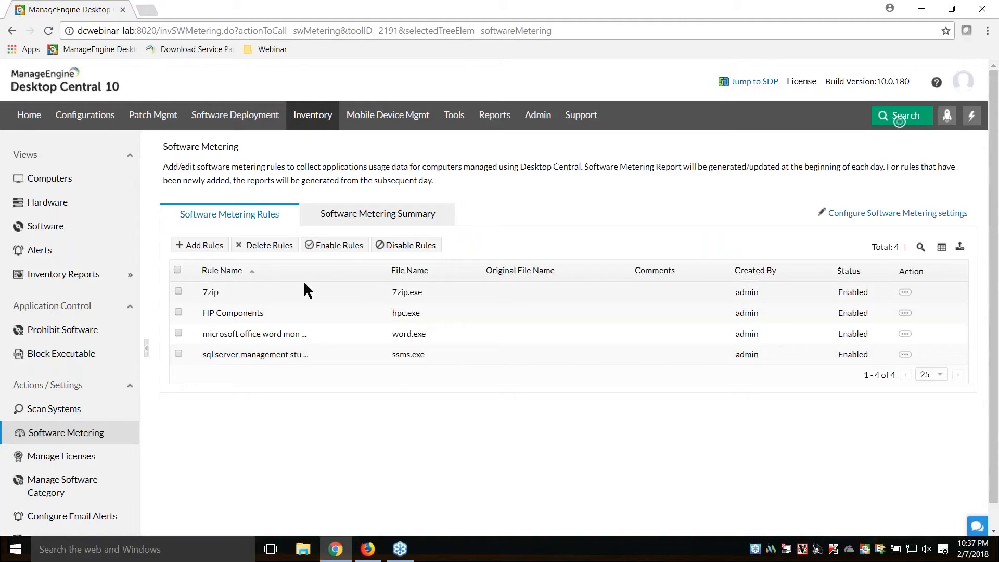
Open the microsoft office word monitoring rule for editing, examine its file name and advanced settings, and cancel without updating
left_click(905, 334)
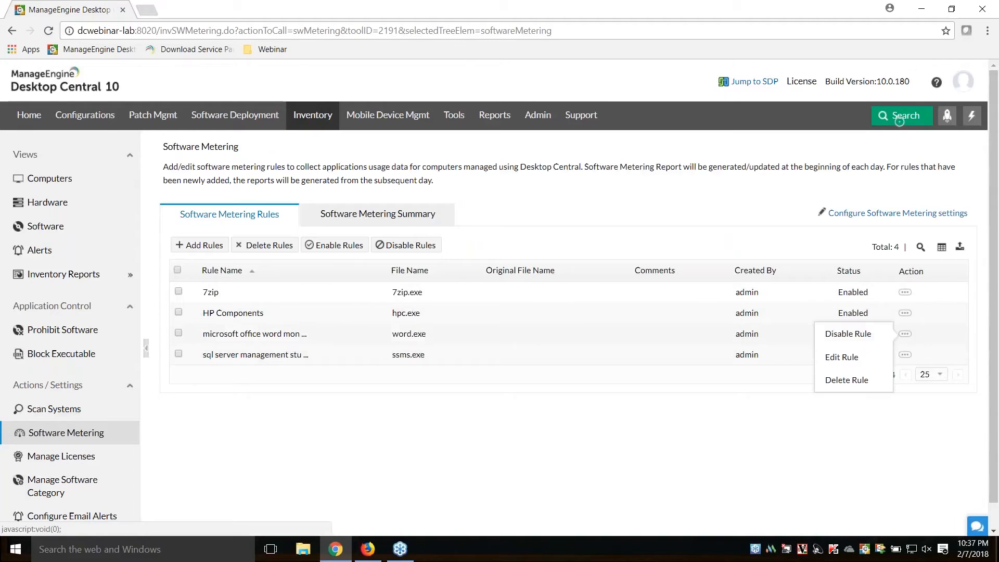
left_click(843, 359)
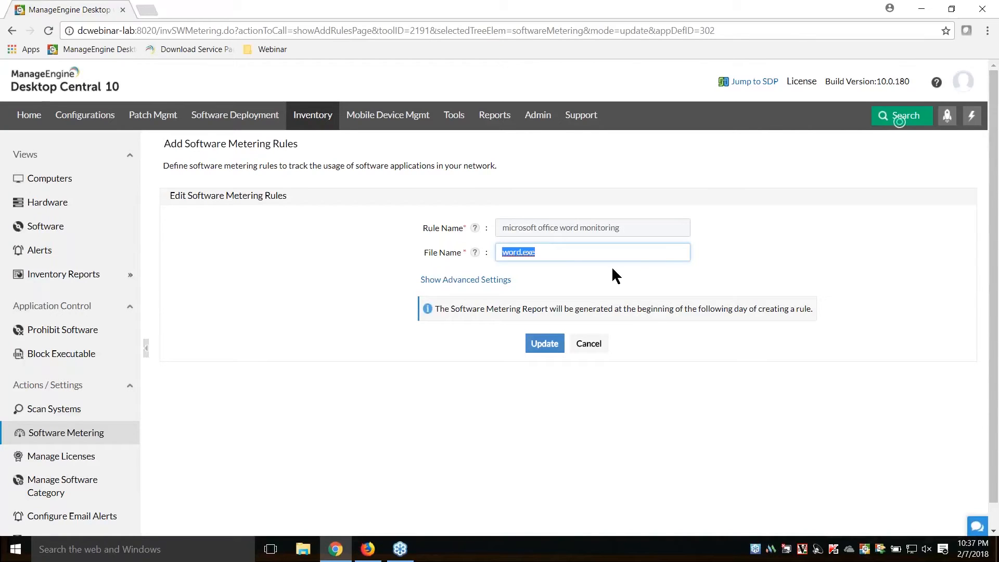
left_click(466, 280)
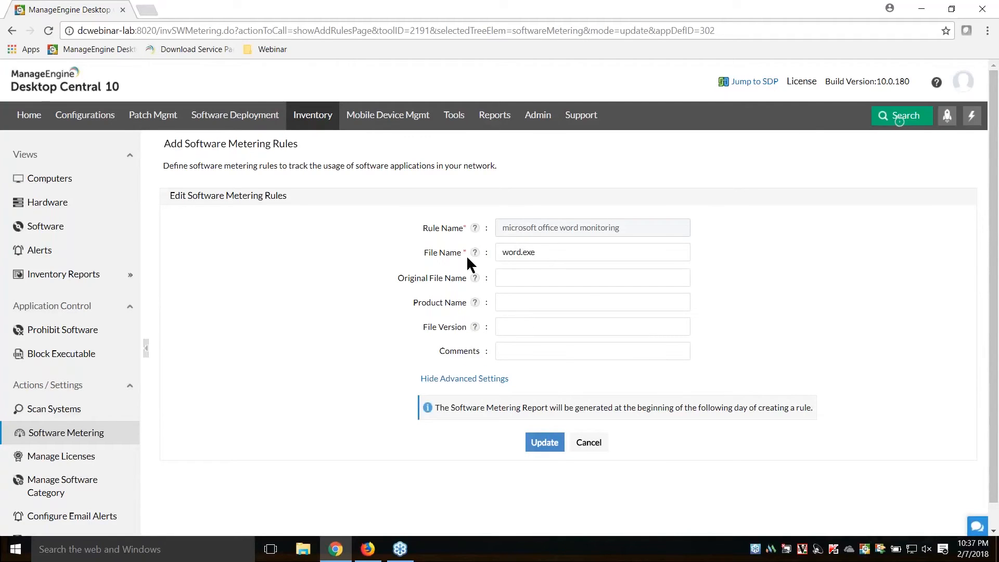
double_click(551, 257)
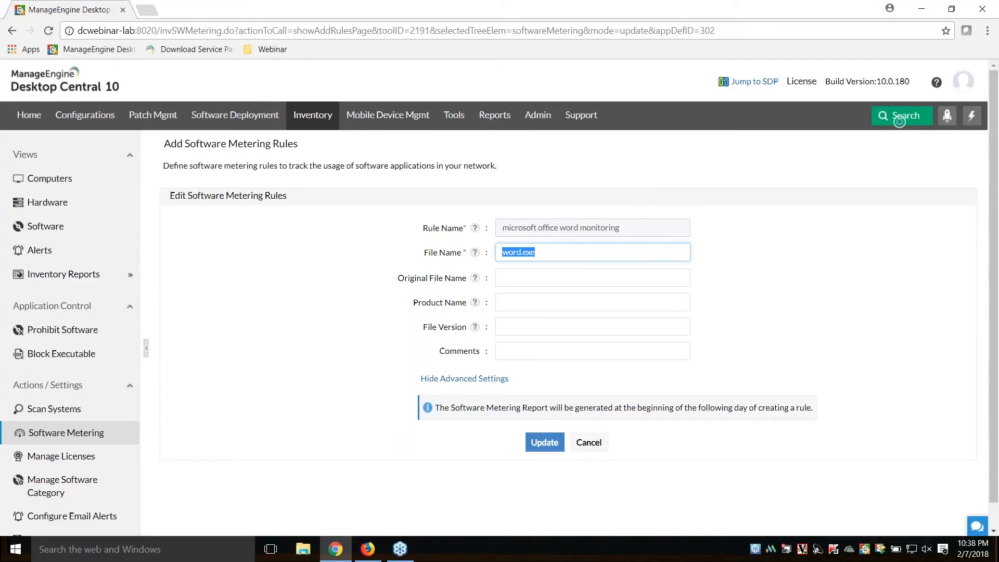
left_click(590, 452)
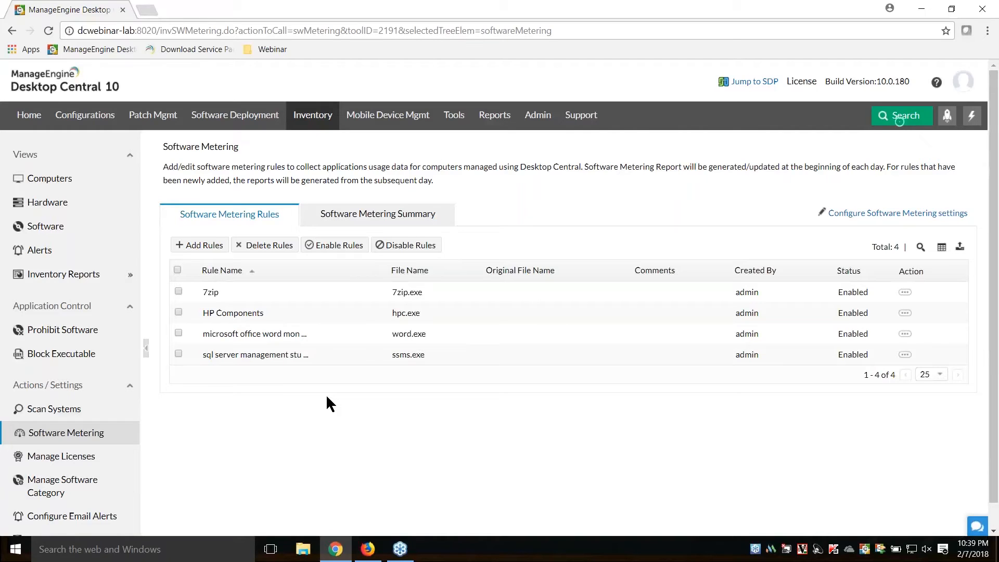
Open the software metering summary and look through the per-computer usage details of the microsoft office word monitoring rule
left_click(356, 224)
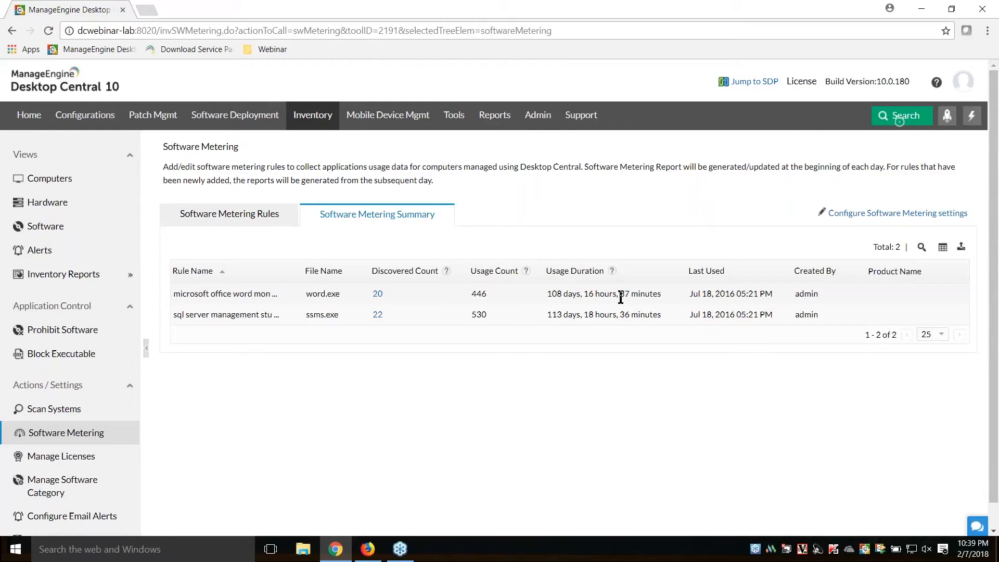
left_click(378, 295)
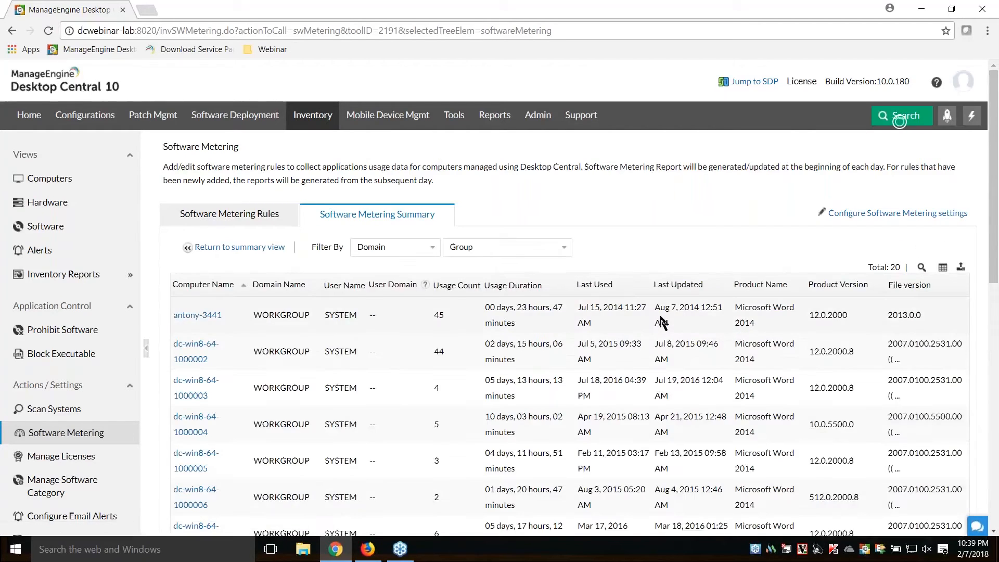
scroll(661, 321, "down", 1)
scroll(661, 322, "down", 3)
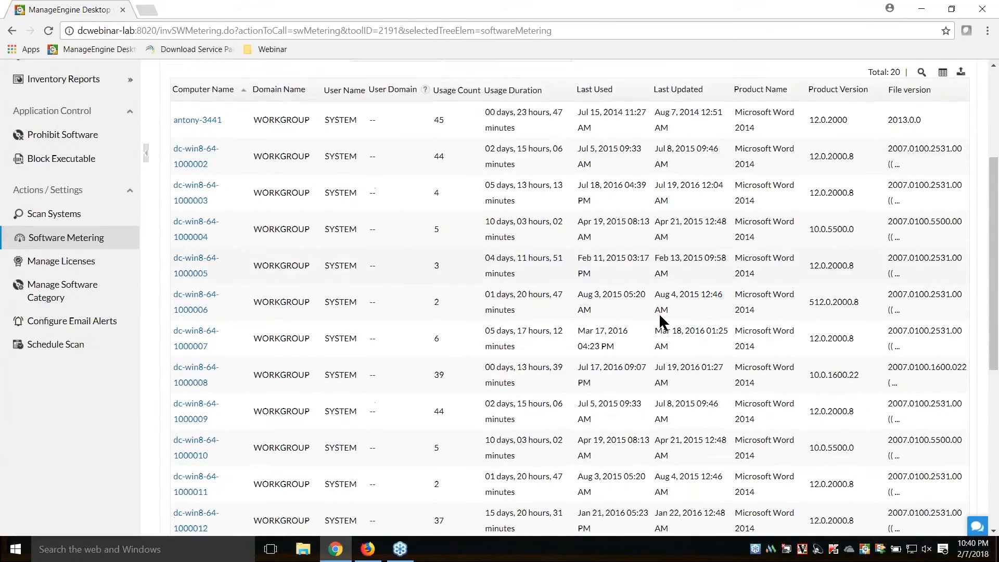
scroll(661, 321, "down", 6)
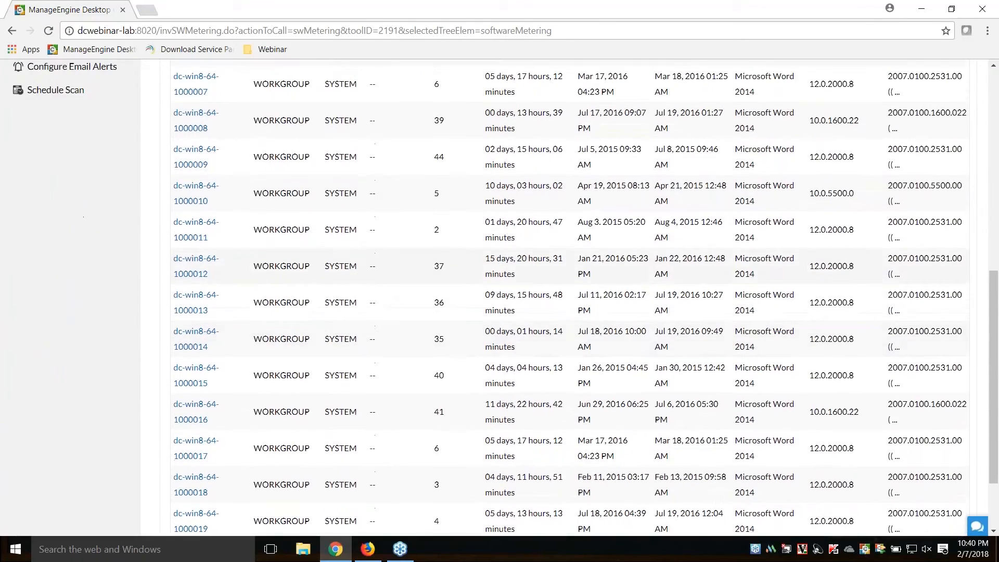
scroll(661, 321, "up", 9)
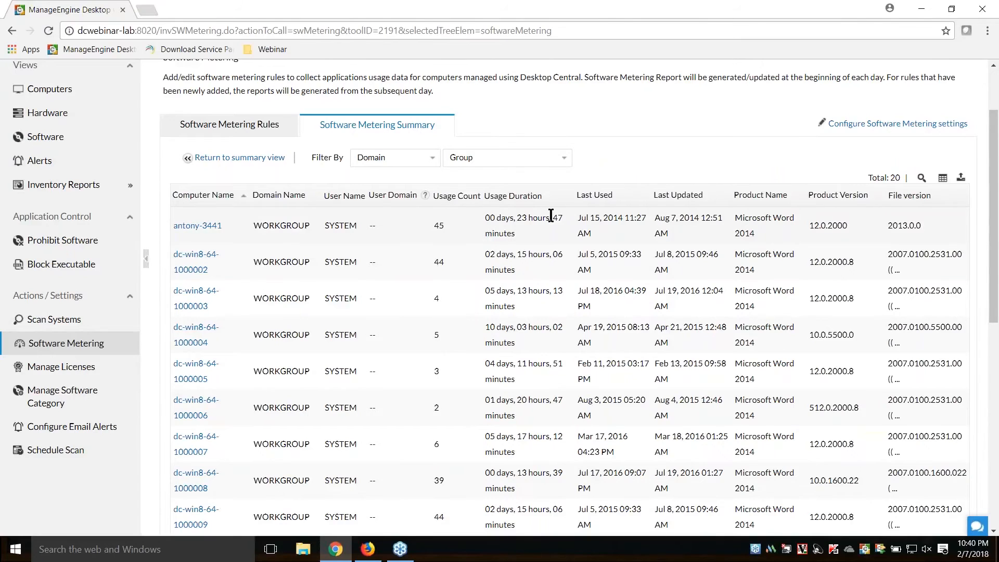
Examine the last used dates and file versions of the computers listed for the Word rule
mouse_move(582, 218)
left_mouse_down()
mouse_move(599, 217)
mouse_move(592, 233)
left_mouse_up()
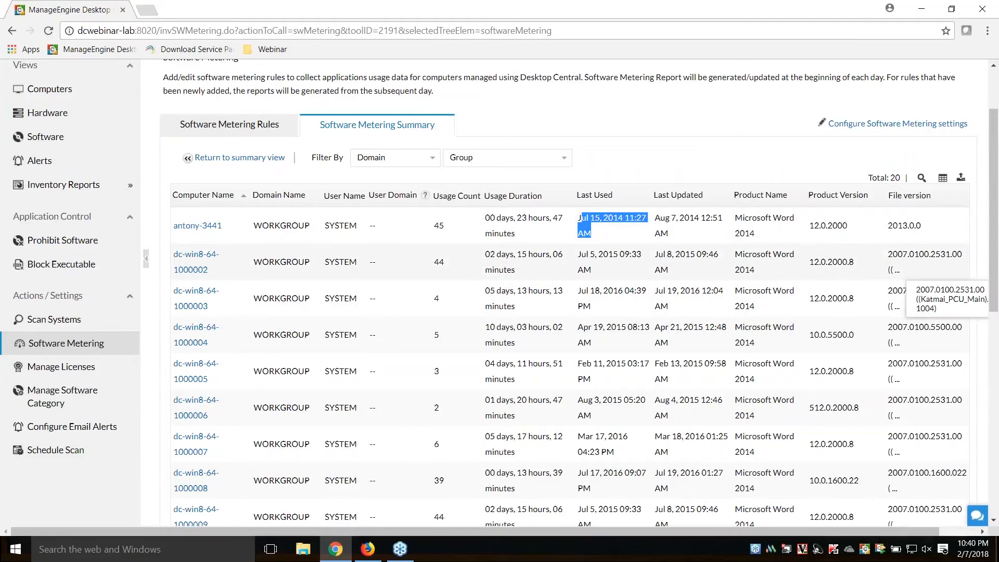
scroll(931, 236, "down", 3)
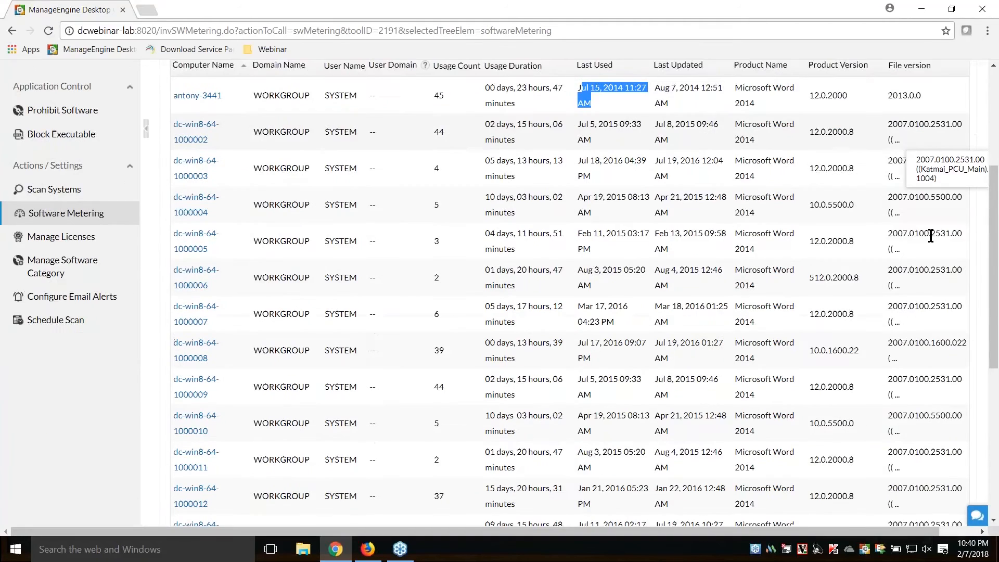
scroll(677, 295, "up", 3)
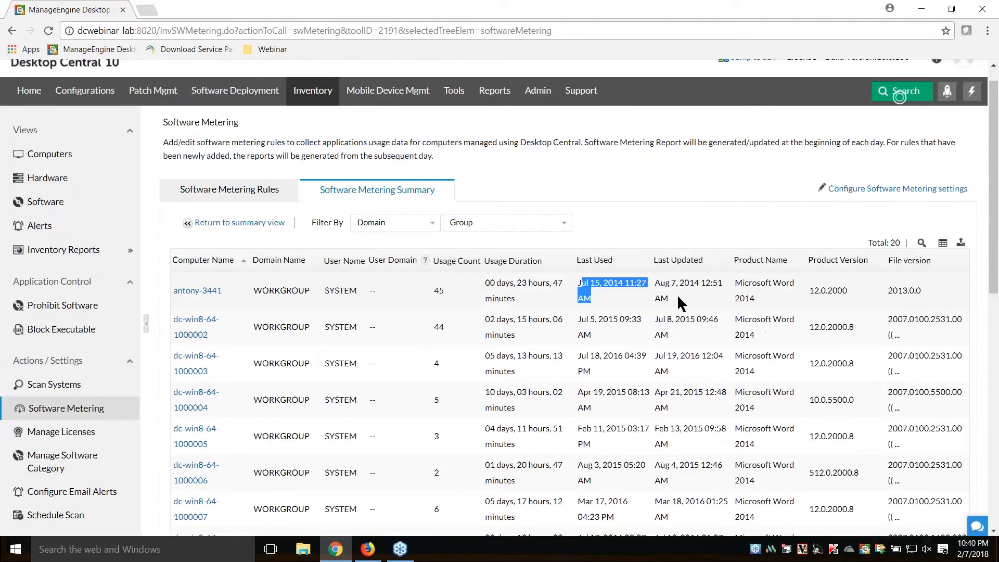
Compare the usage counts of the individual computers in the Word metering details
scroll(677, 294, "down", 2)
double_click(435, 282)
double_click(440, 307)
double_click(436, 343)
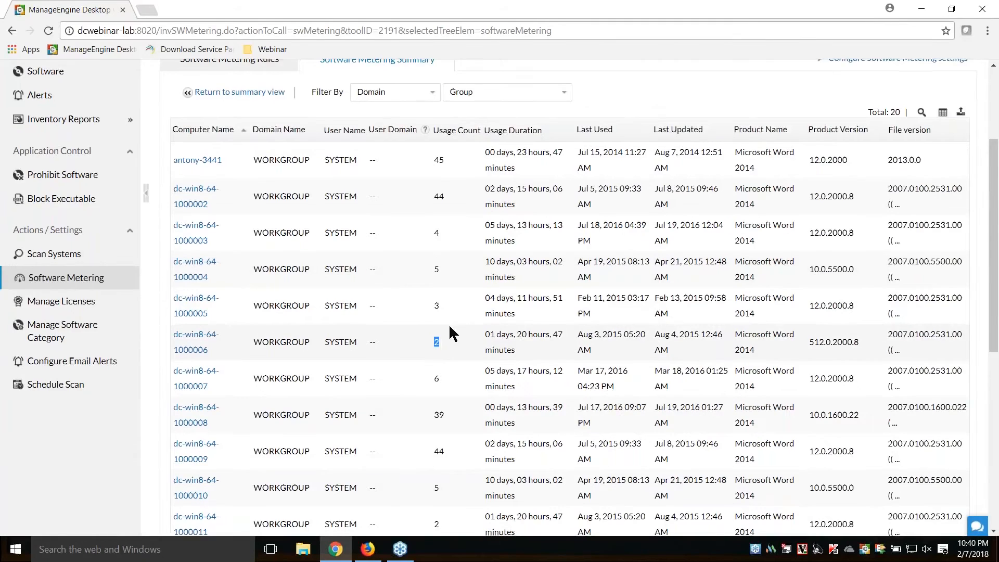
left_click(441, 206)
scroll(441, 205, "down", 1)
double_click(439, 206)
double_click(435, 241)
scroll(468, 317, "down", 1)
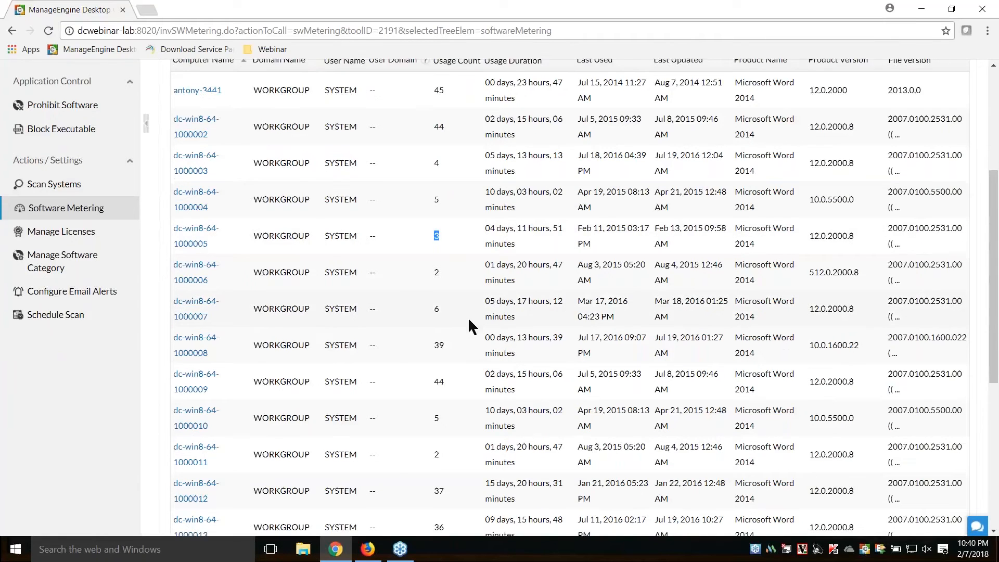
scroll(468, 320, "down", 2)
scroll(444, 317, "up", 4)
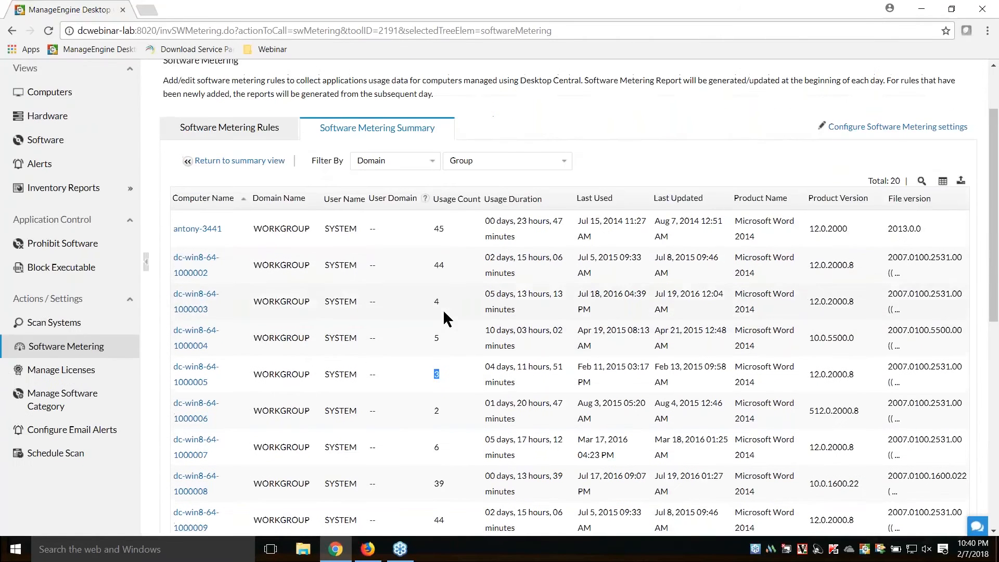
scroll(443, 308, "up", 1)
Return to the license list under Manage Licenses and look over the licensed software and its compliance statuses
left_click(52, 433)
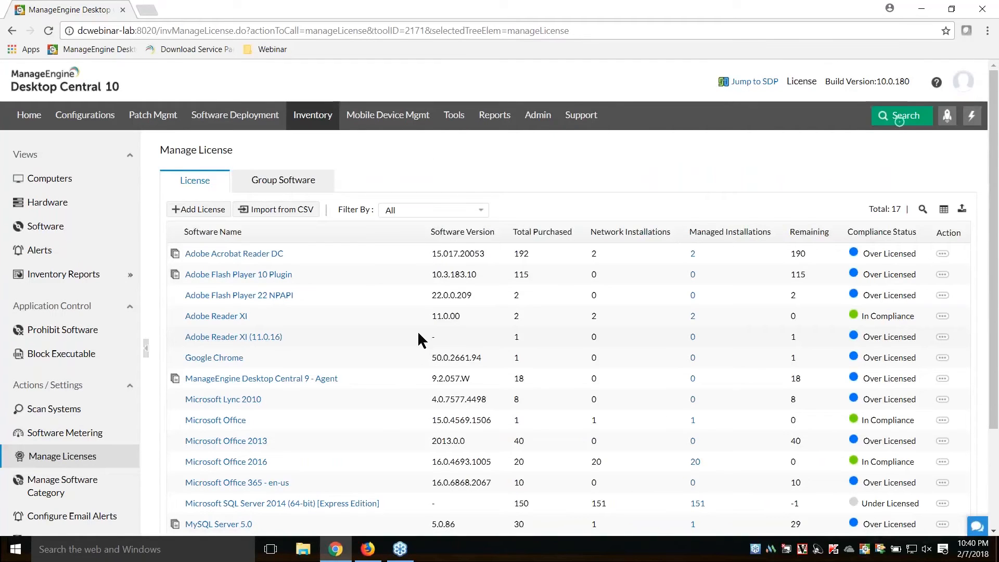
scroll(419, 333, "down", 1)
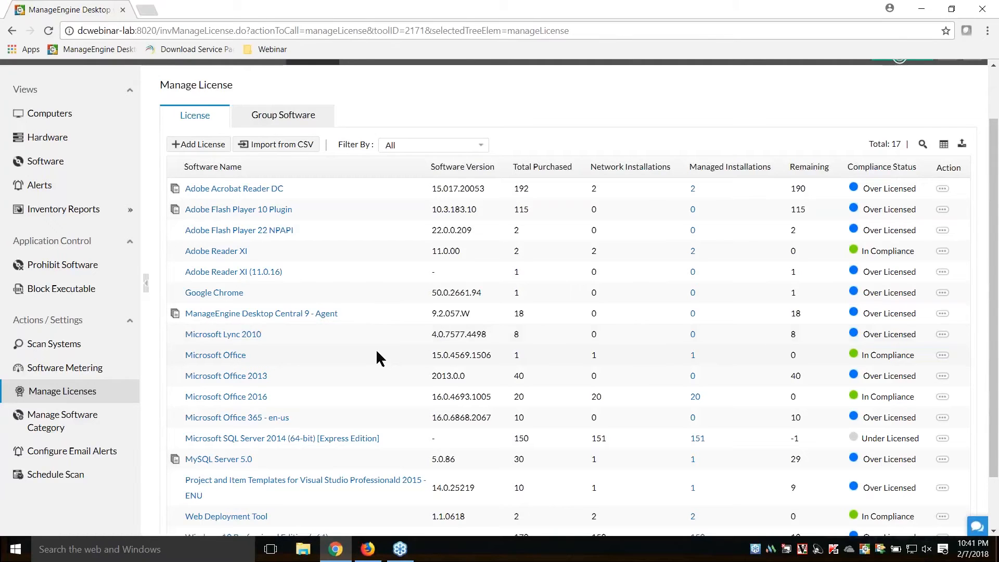
scroll(376, 352, "up", 2)
scroll(377, 352, "down", 2)
key("alt+Tab")
key("Right")
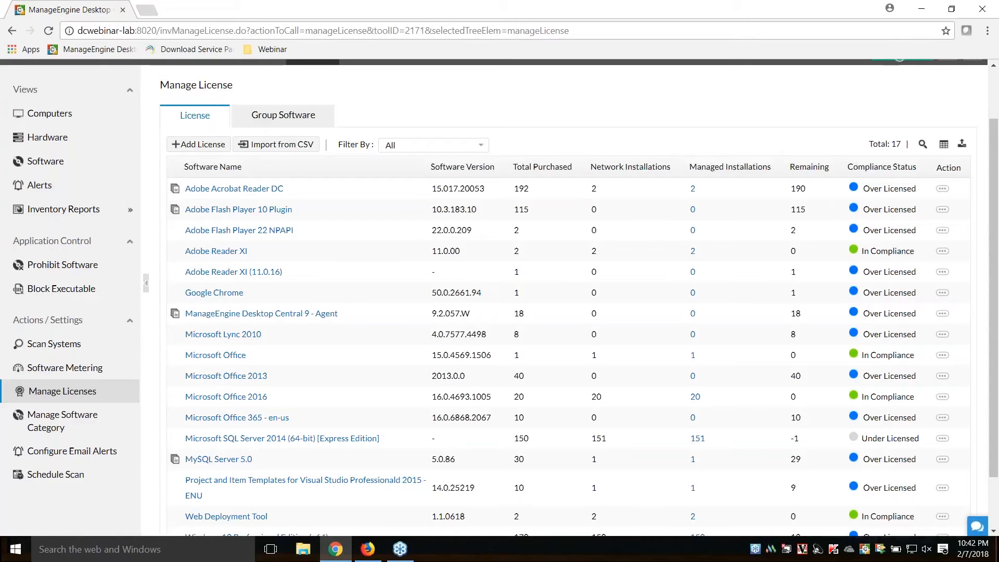
Open the Inventory overview and look over its audit, software, compliance and warranty summaries
scroll(320, 161, "up", 2)
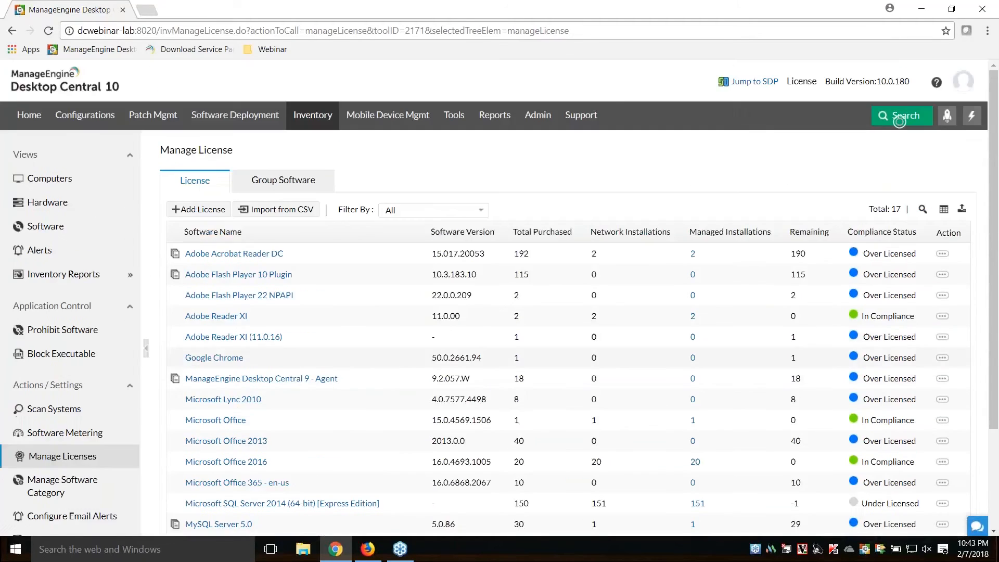
left_click(309, 117)
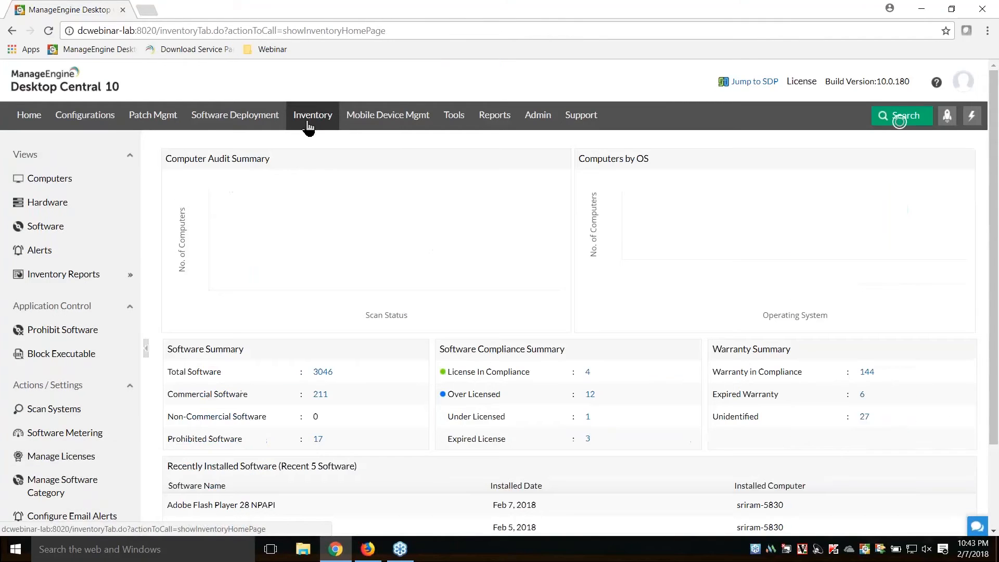
scroll(239, 408, "down", 3)
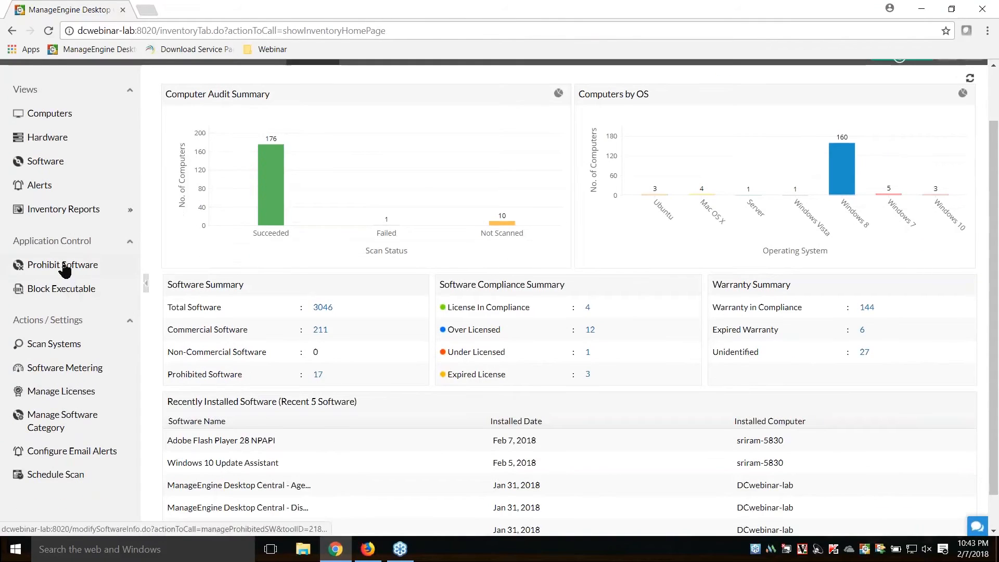
Open the prohibited software configuration, examine the software available for prohibition, and cancel without adding any
left_click(65, 265)
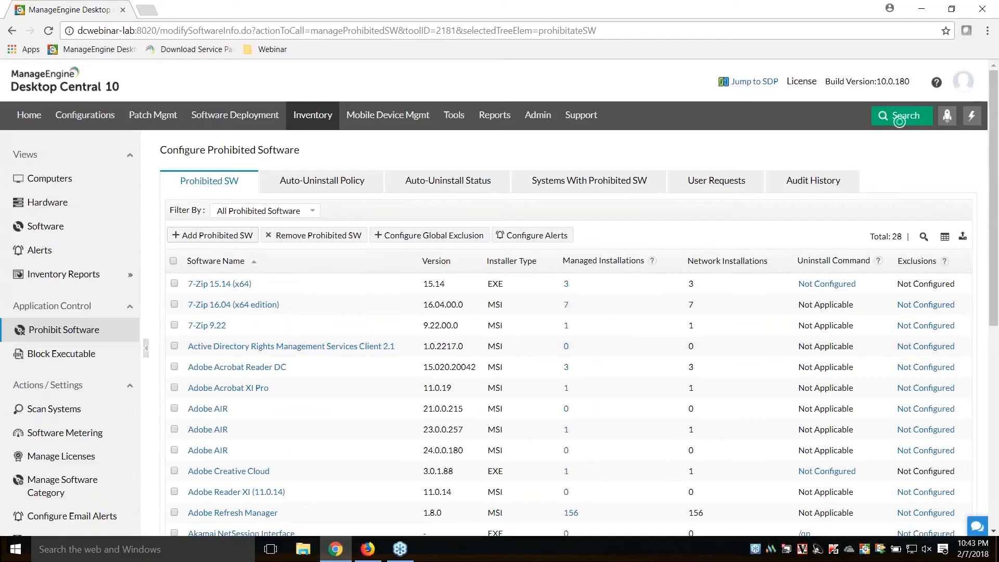
left_click(225, 235)
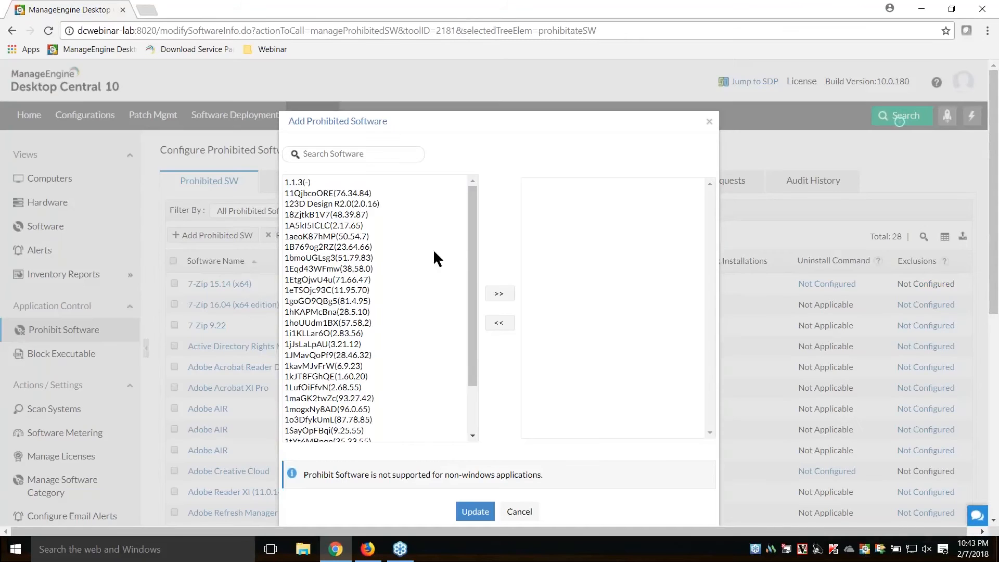
left_click_drag(469, 216, 476, 296)
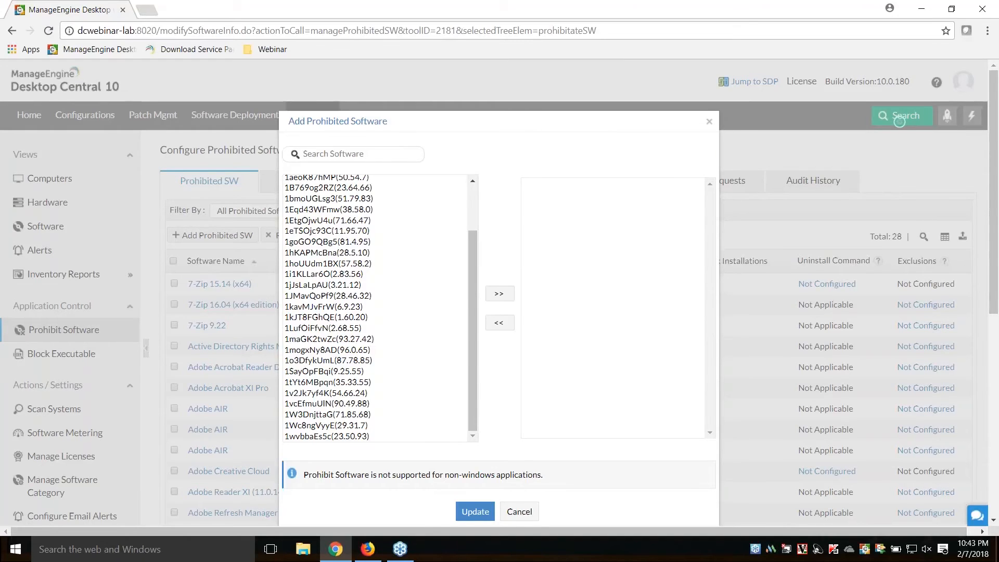
left_click(525, 512)
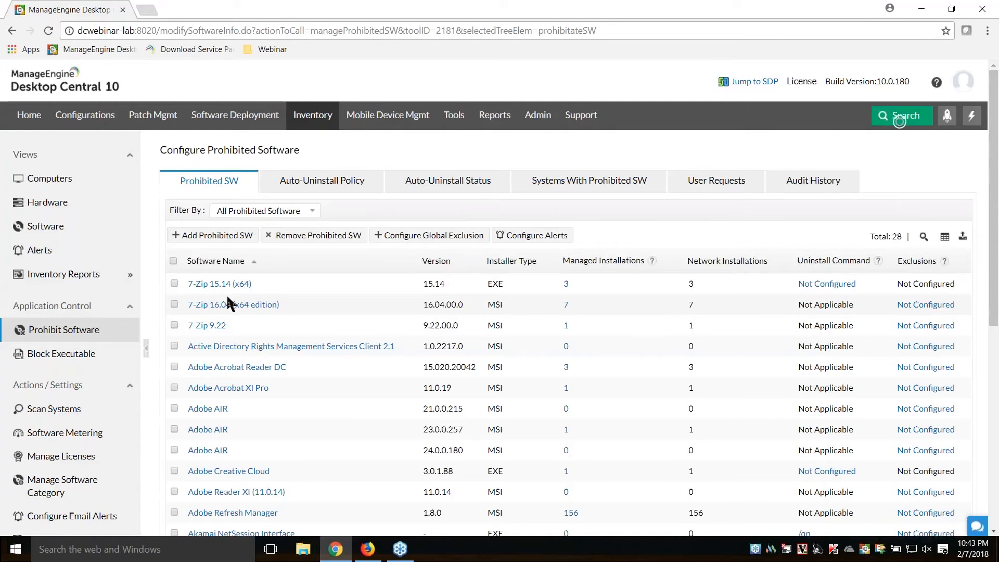
Open the Computers with/without a specific Software report and check its domain and custom group filters, keeping the Domain filter
mouse_move(84, 276)
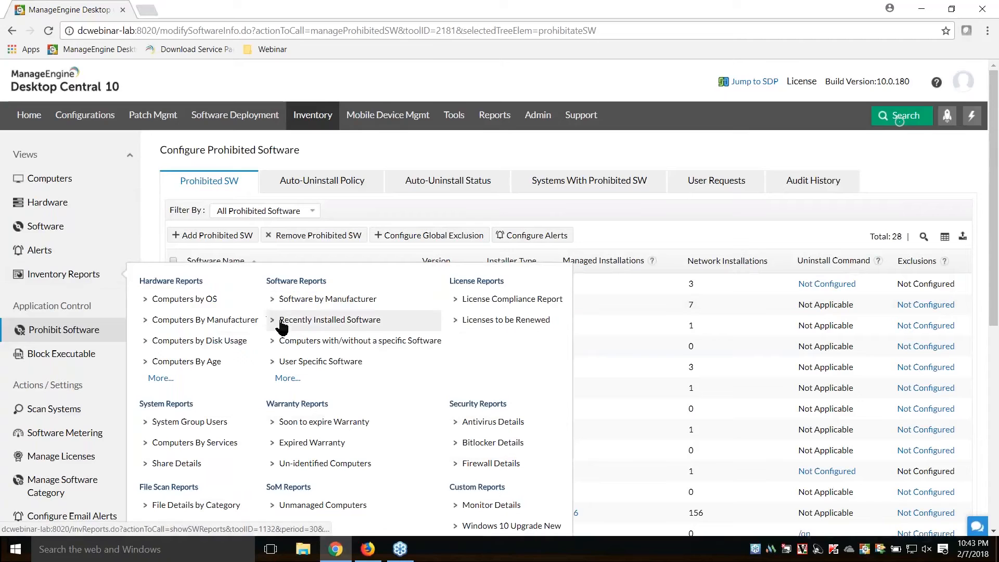
left_click(309, 345)
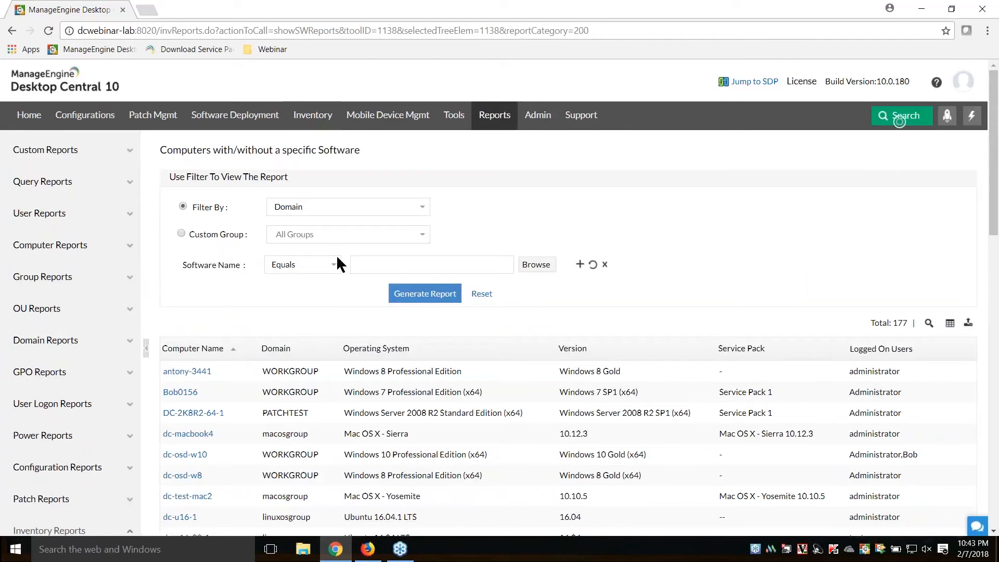
left_click(423, 209)
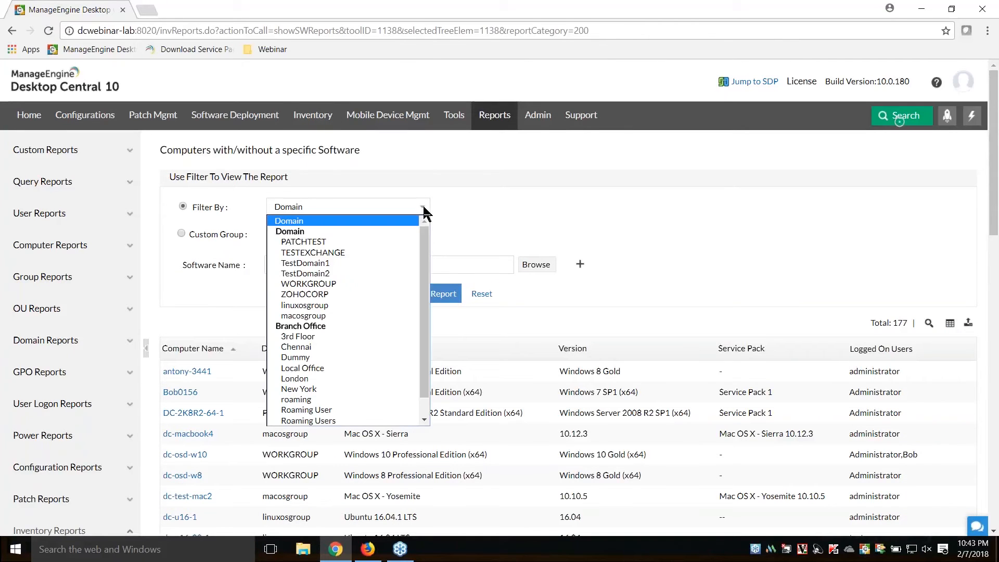
left_click(423, 207)
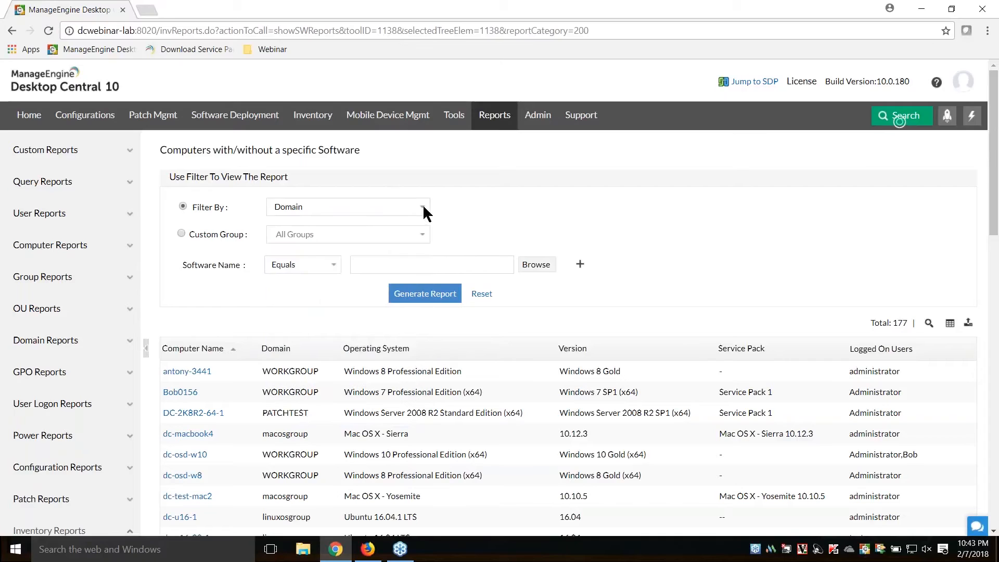
left_click(182, 234)
left_click(184, 206)
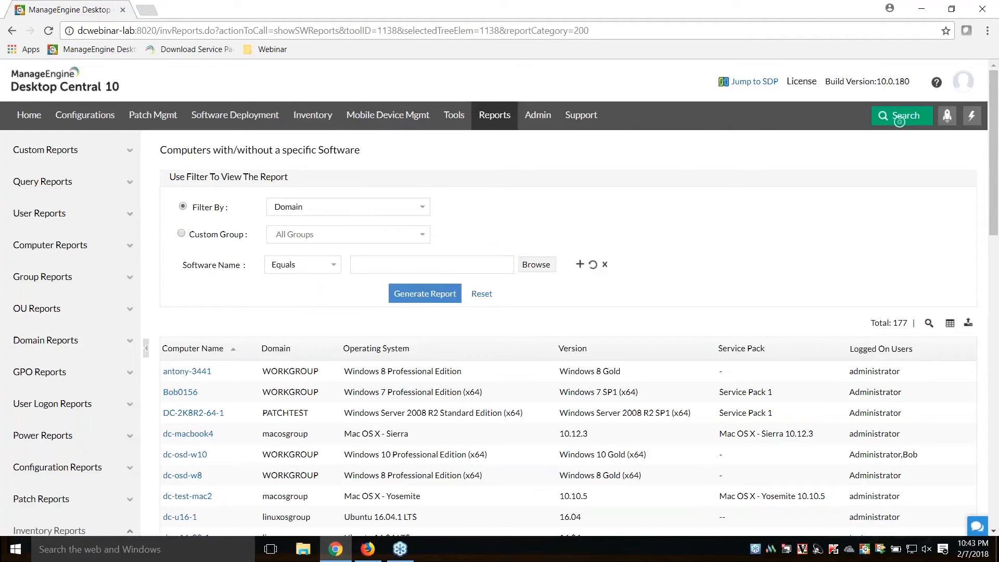
Find µTorrent by searching the available software for torrent, and generate the report with software name equal to µTorrent
left_click(545, 269)
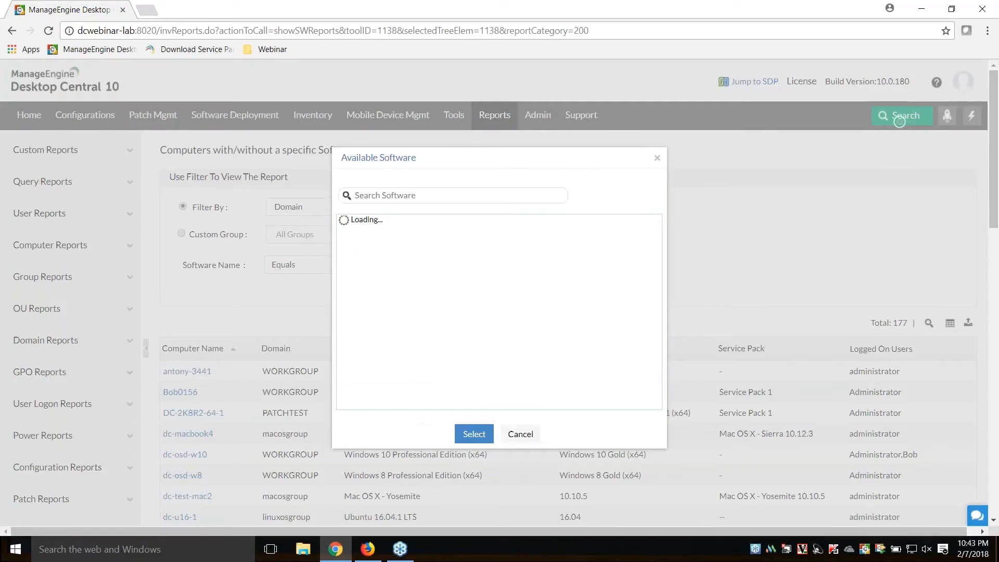
type("torrent")
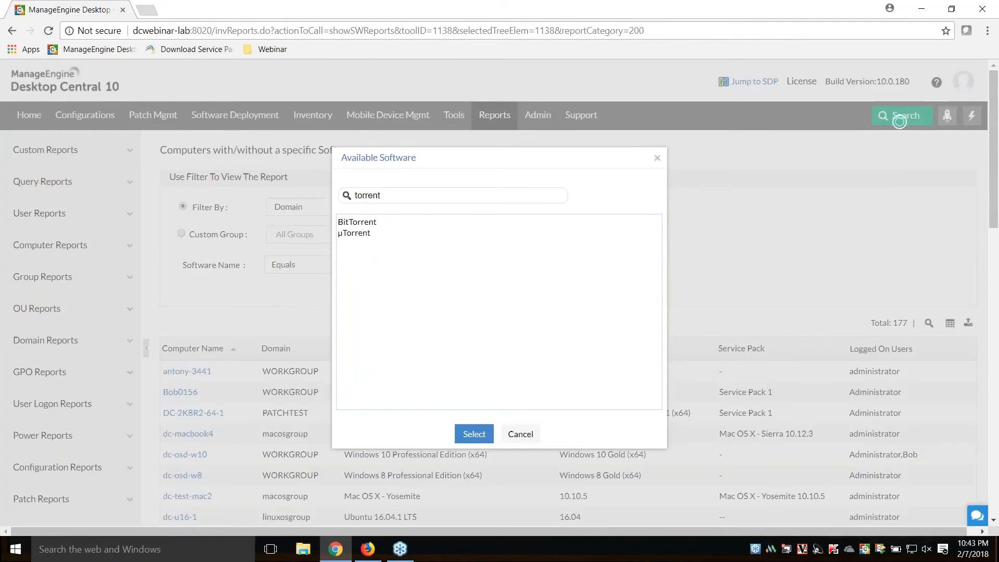
left_click(356, 234)
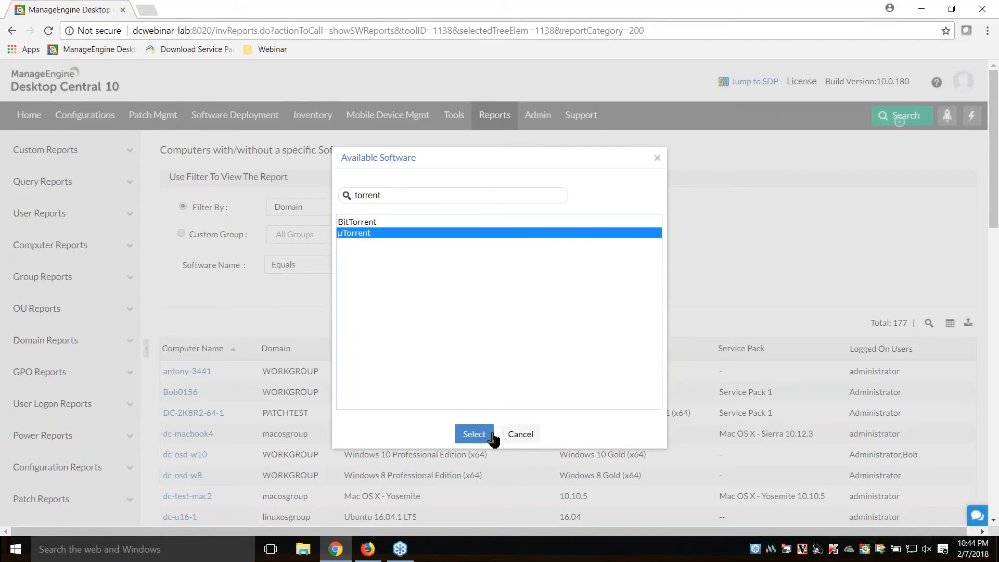
left_click(473, 433)
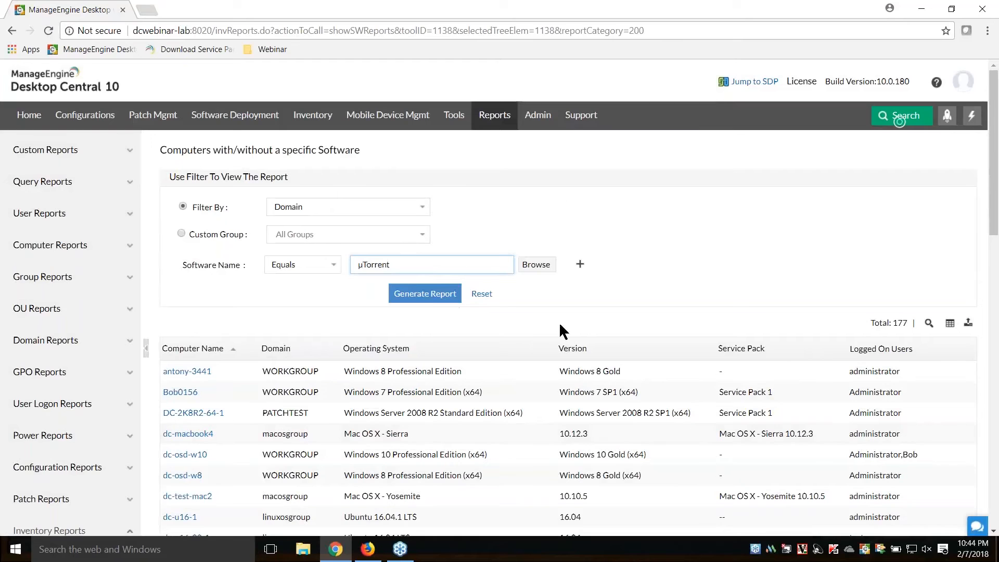
left_click(425, 294)
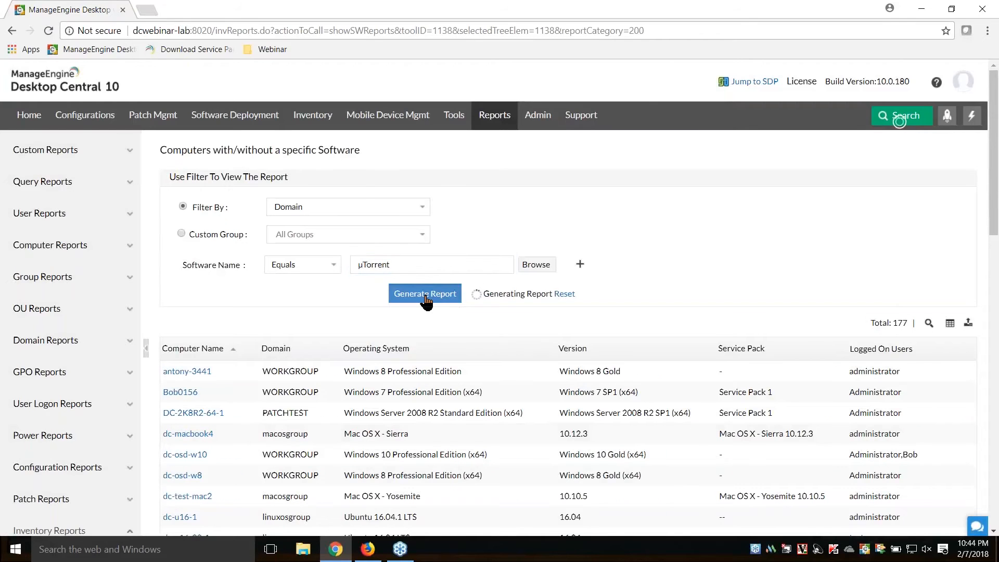
Review the total and the computers listed in the µTorrent report, and highlight the software name used as its criterion
scroll(746, 289, "down", 1)
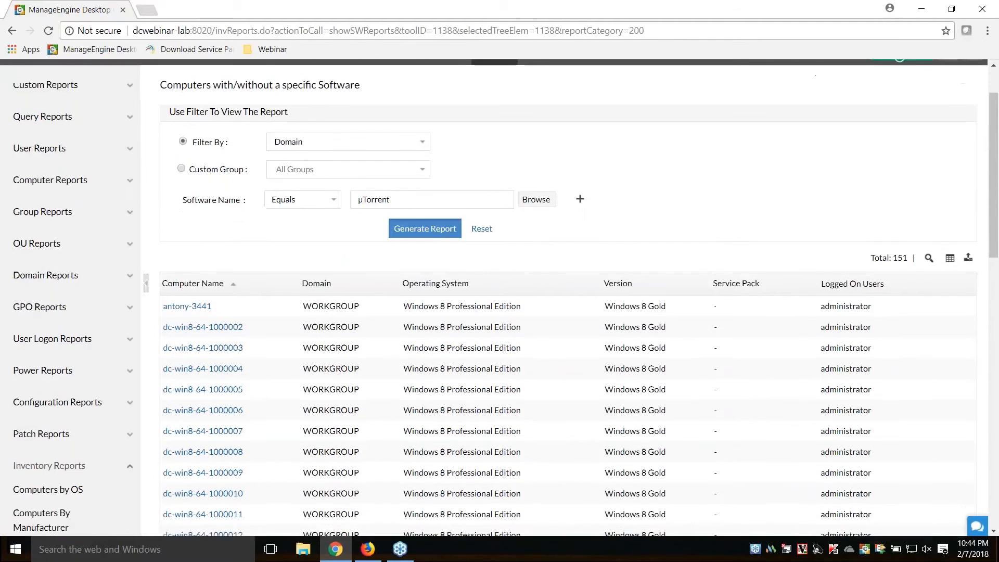
left_click_drag(913, 257, 892, 258)
scroll(914, 257, "down", 6)
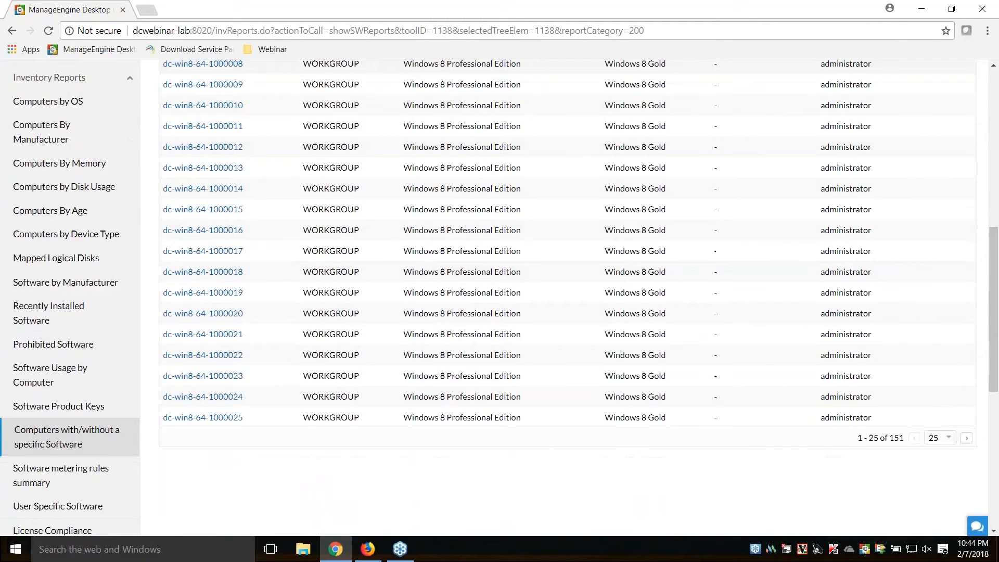
scroll(900, 121, "up", 7)
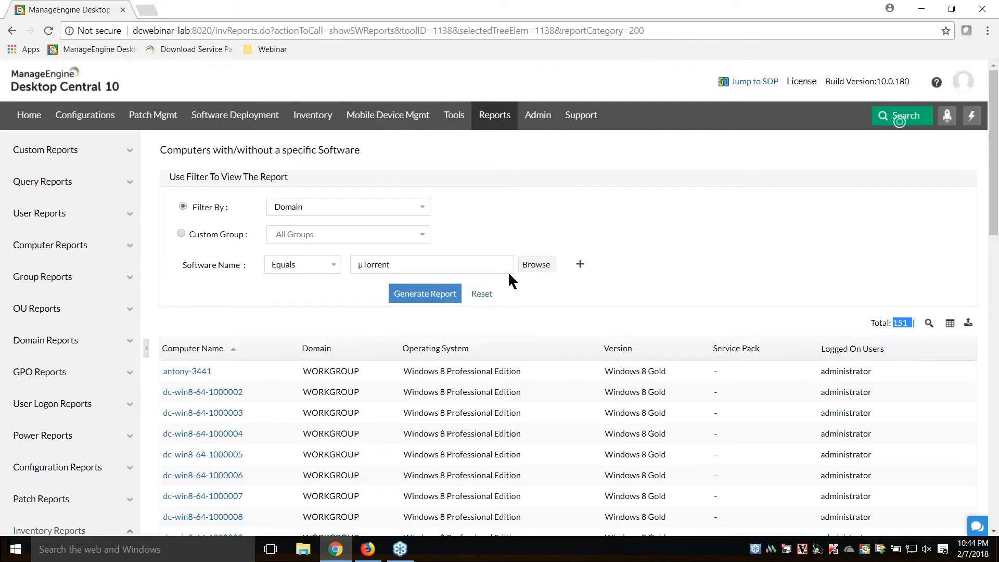
double_click(414, 268)
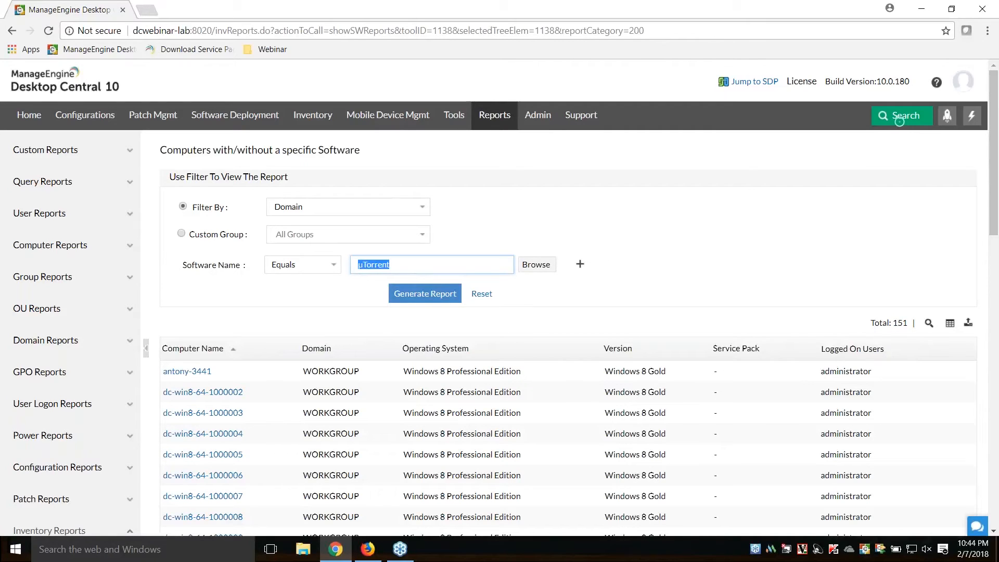
Highlight the µTorrent report's total, and regenerate the report with the software name condition set to Does Not Equal µTorrent
triple_click(903, 324)
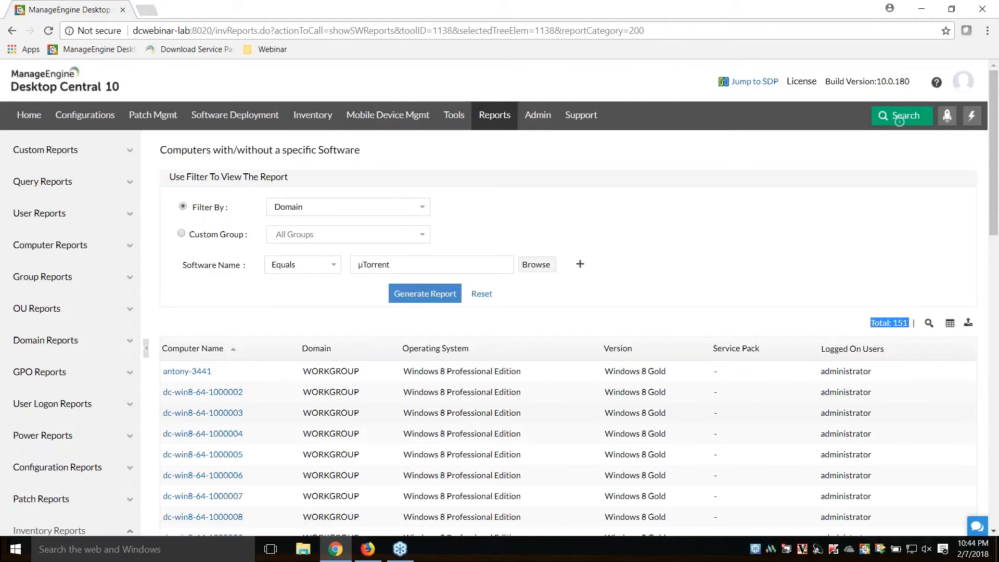
left_click(329, 302)
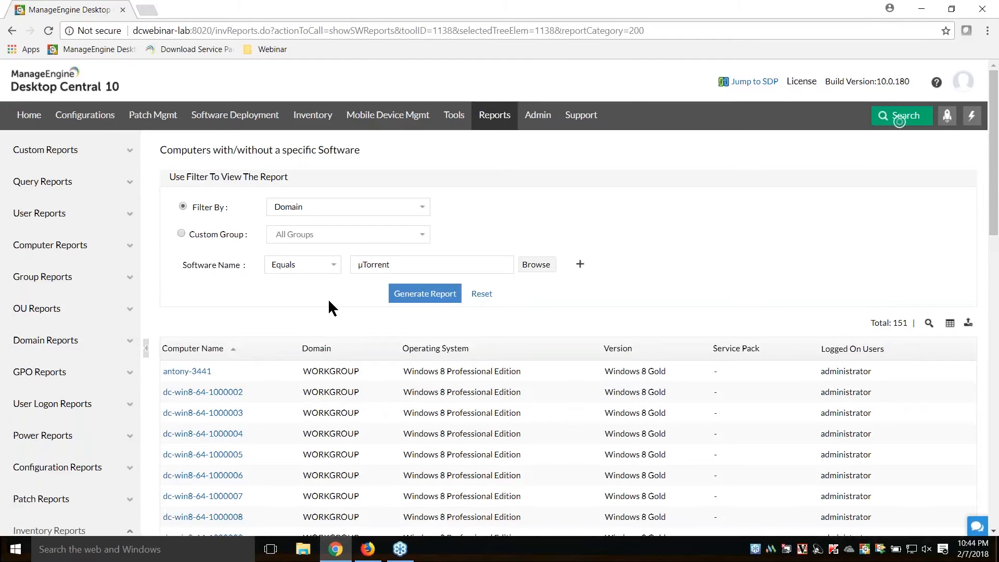
left_click(333, 264)
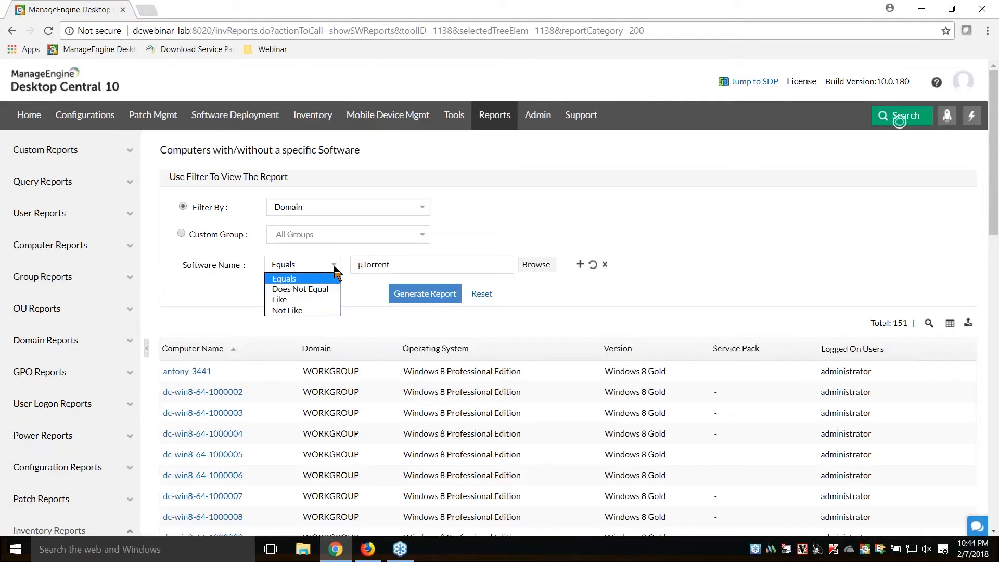
left_click(298, 289)
left_click(425, 294)
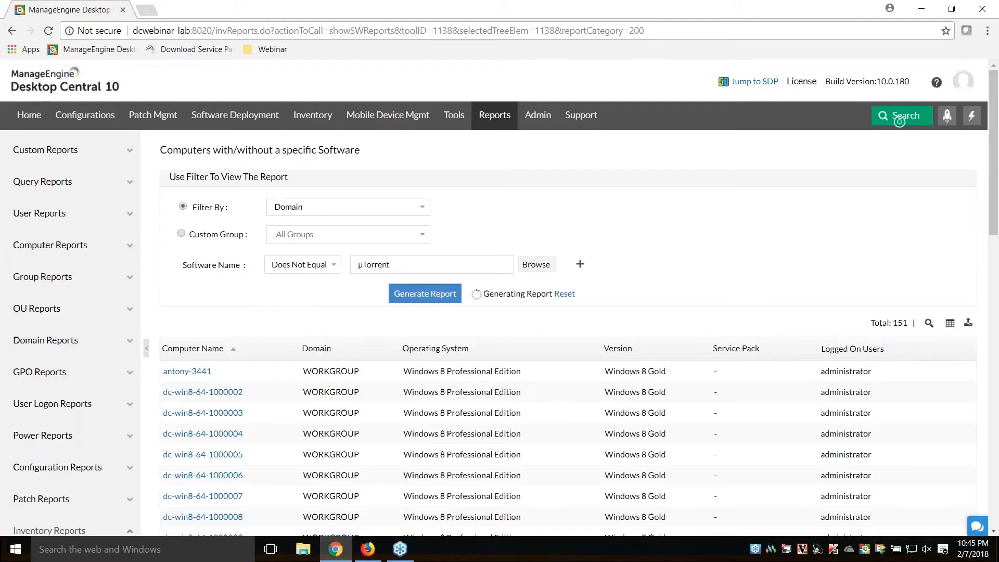
Review the total and the list of computers in the report of machines without µTorrent
double_click(902, 323)
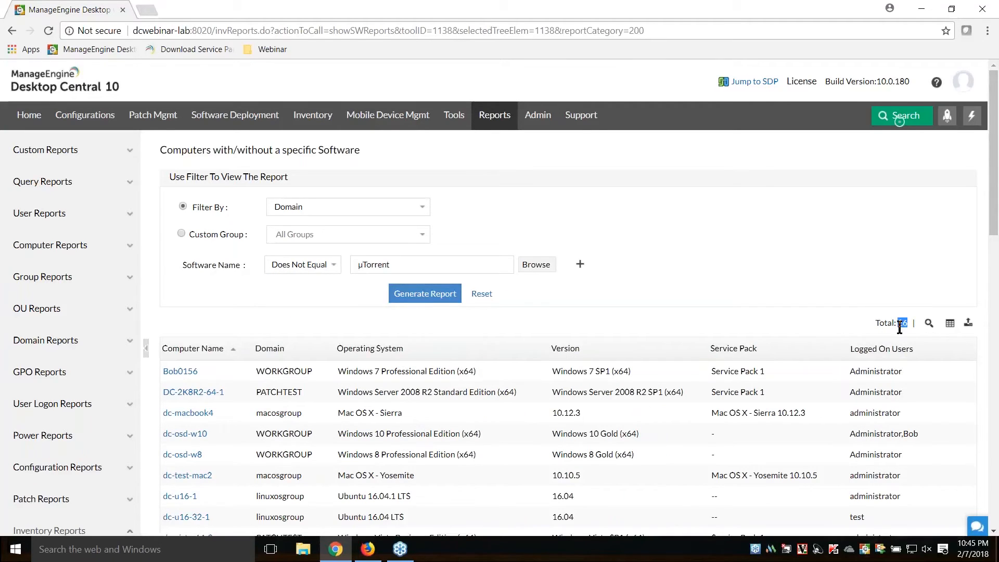
scroll(767, 319, "down", 2)
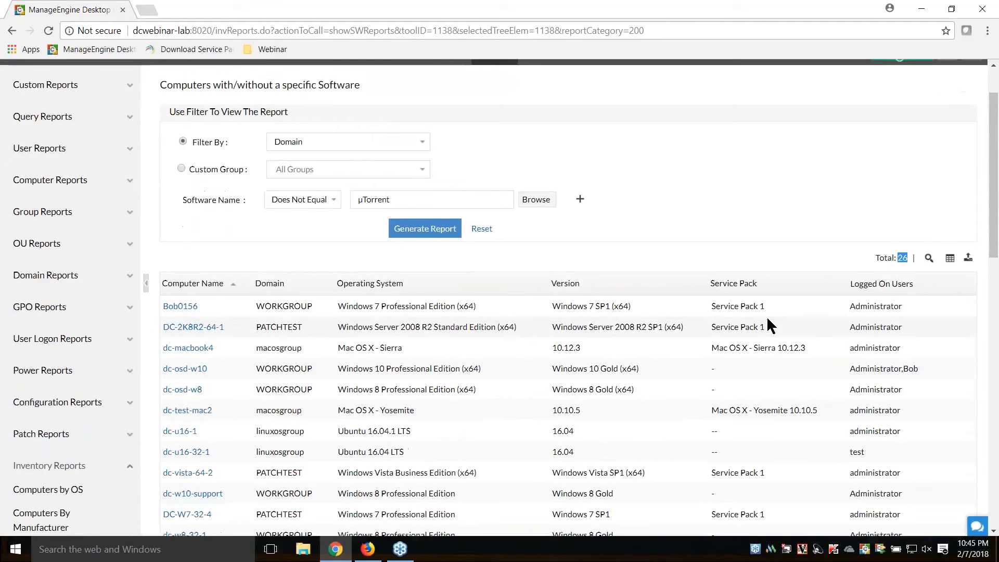
scroll(768, 320, "down", 1)
scroll(770, 324, "up", 2)
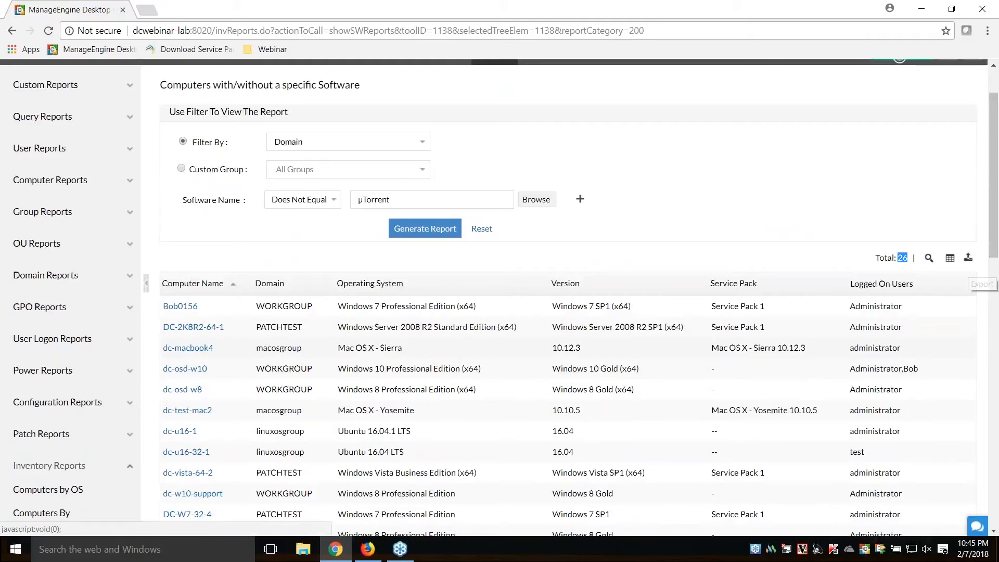
scroll(219, 128, "up", 2)
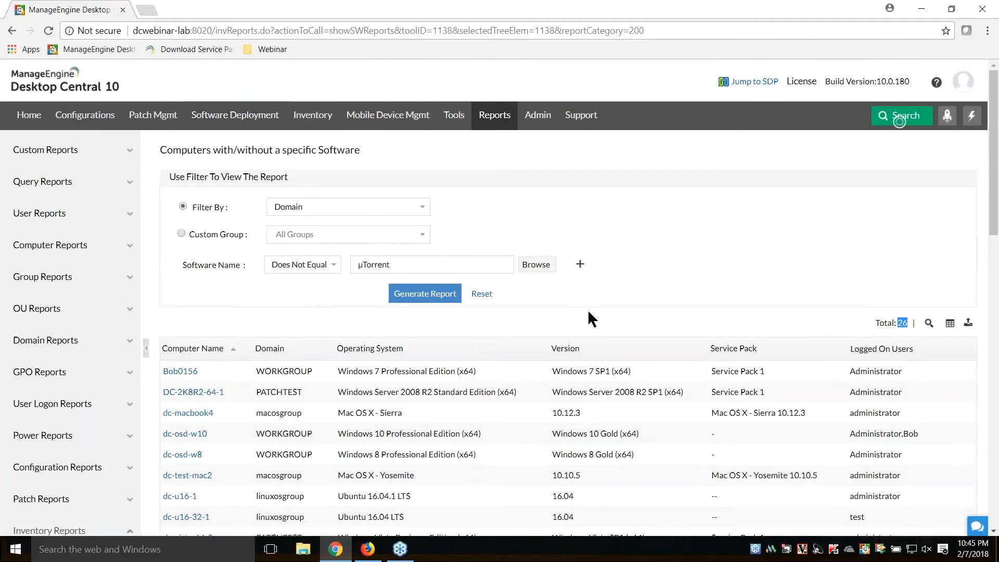
Change the software name condition to Like and regenerate the report for µTorrent
left_click(334, 265)
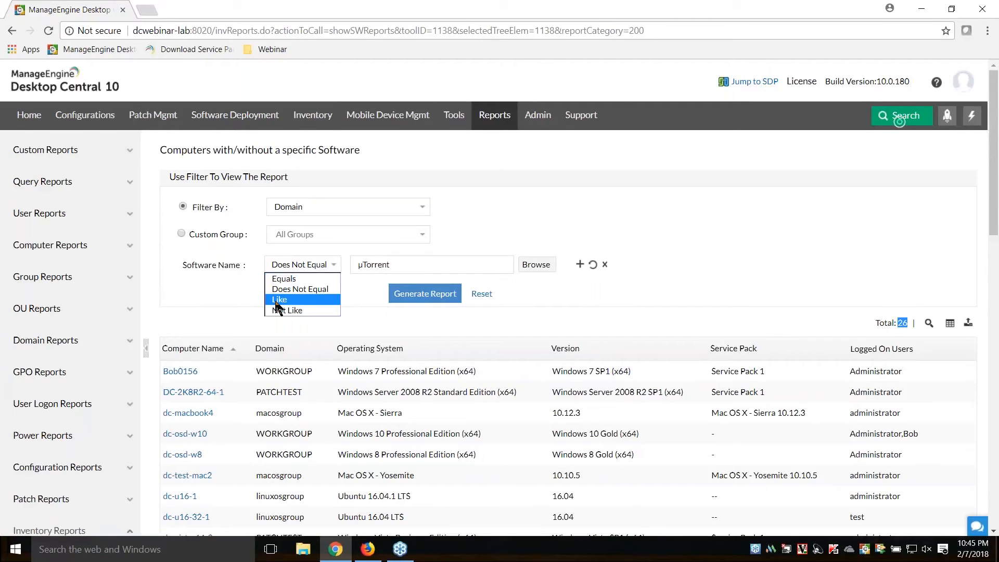
left_click(361, 307)
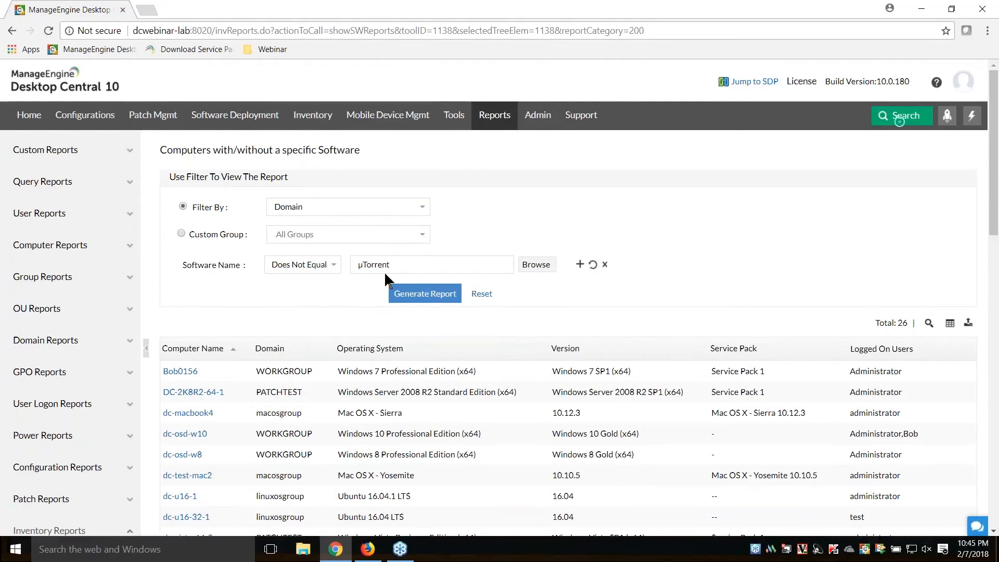
double_click(399, 266)
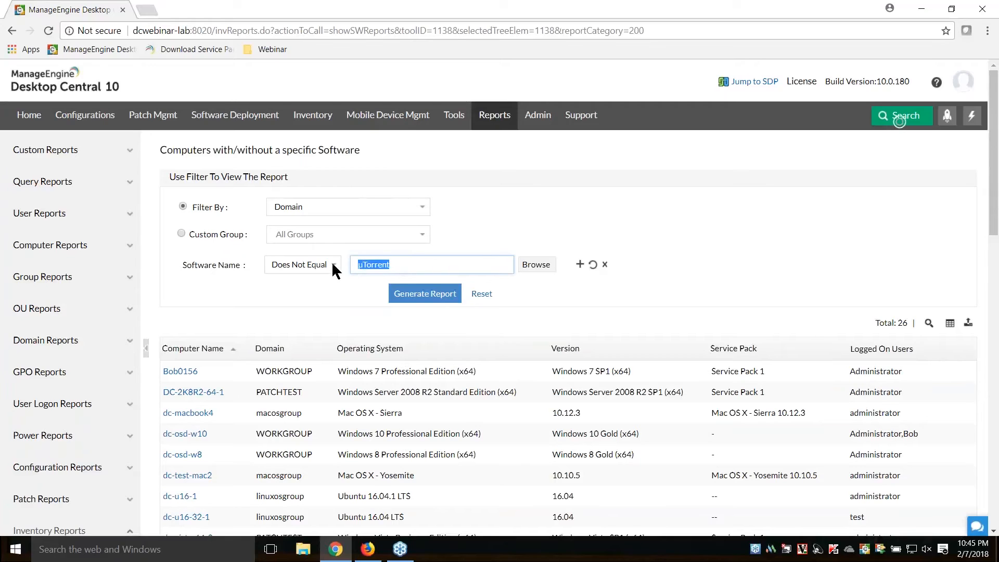
left_click(333, 266)
left_click(313, 300)
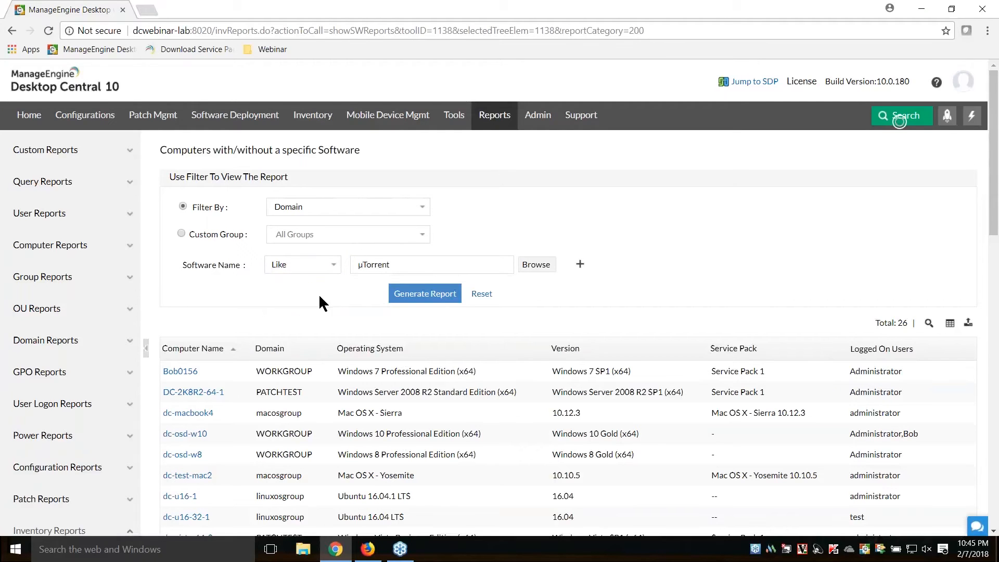
left_click(421, 295)
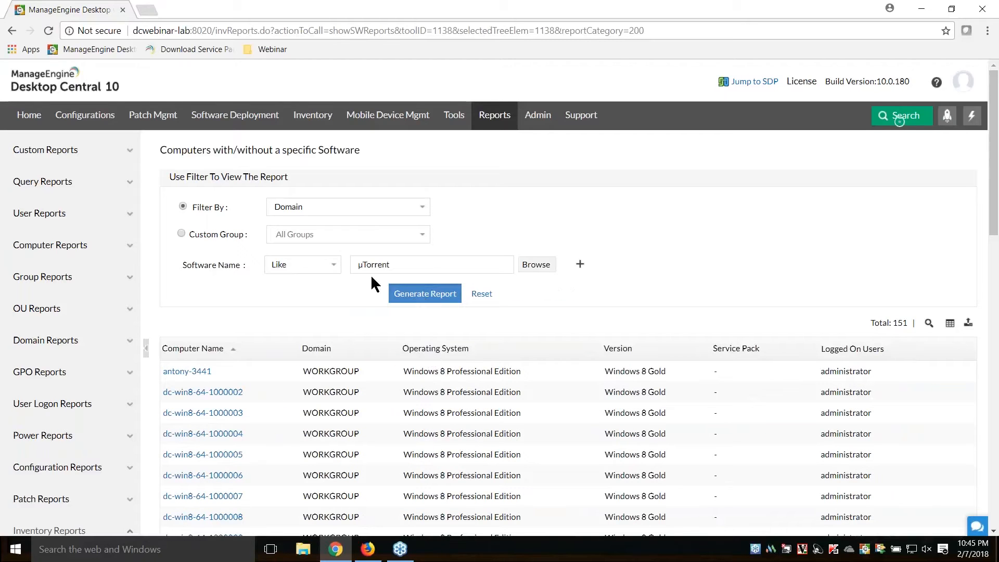
Generate the report of computers whose software name is Not Like google
left_click(336, 265)
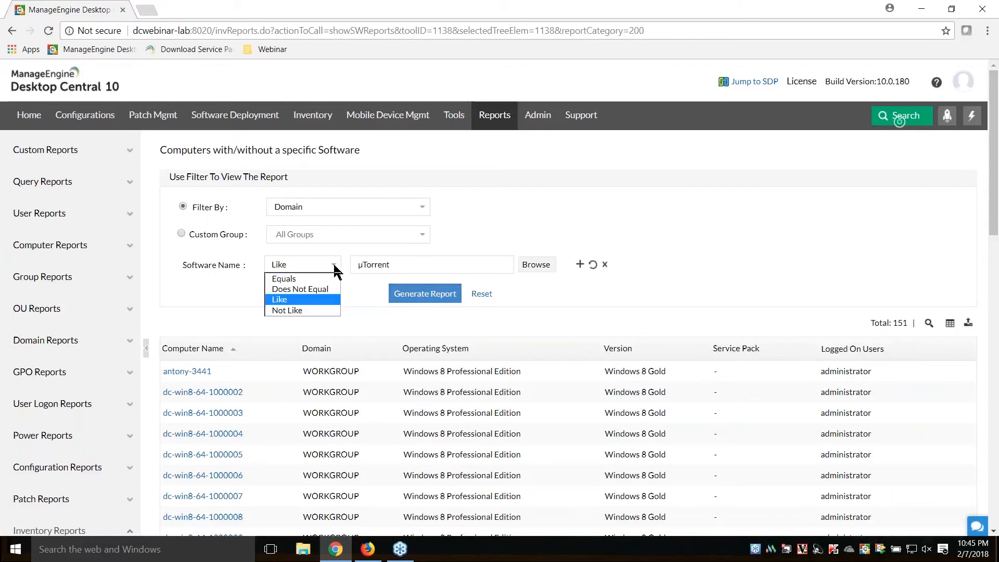
left_click(281, 311)
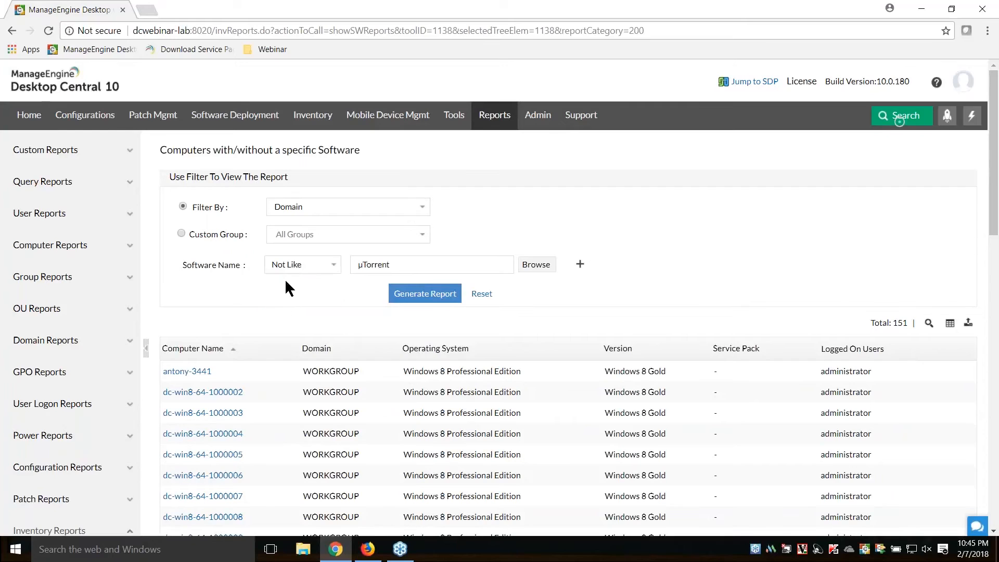
double_click(397, 264)
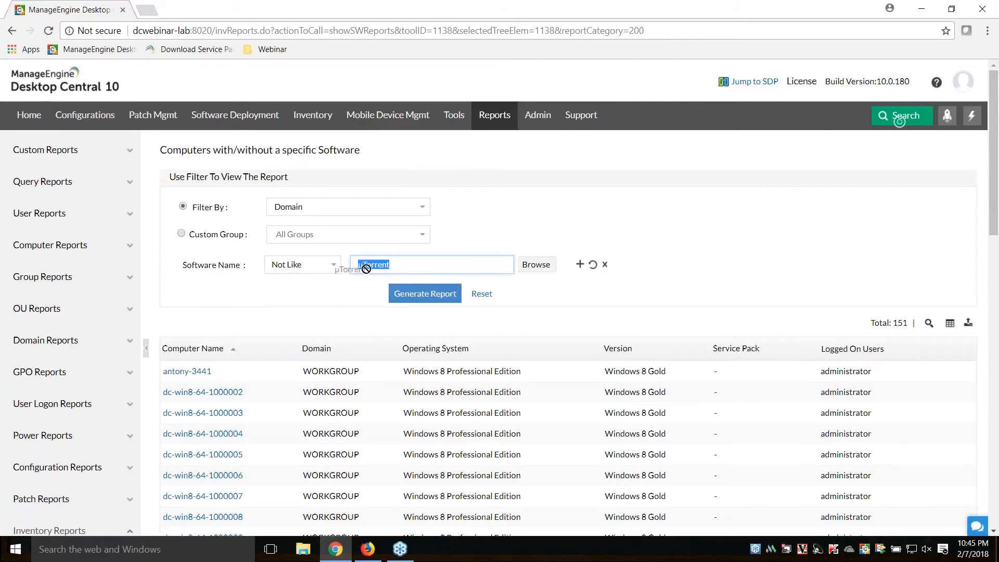
type("le")
left_click(407, 293)
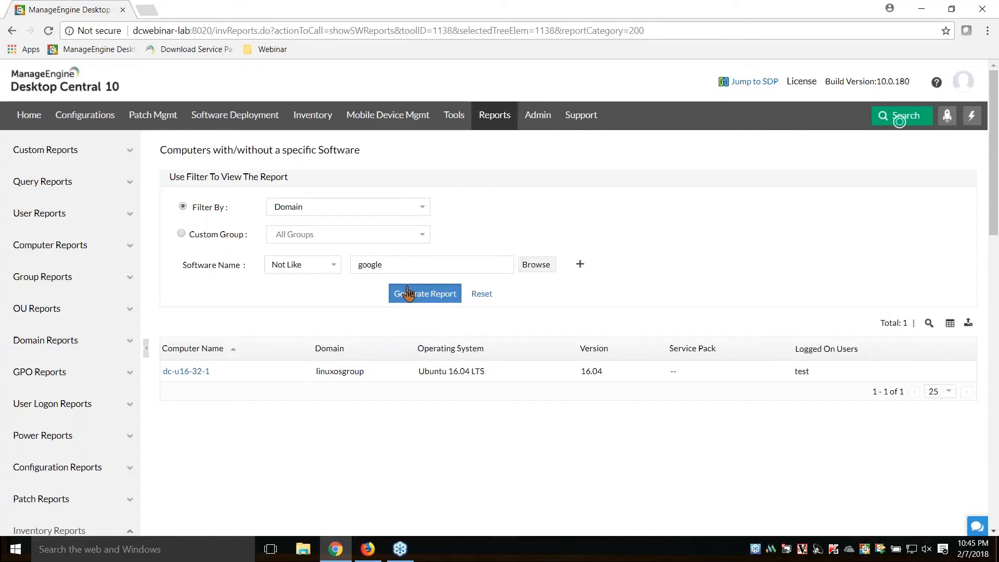
Regenerate the google report with the Like condition and highlight the software name used as its criterion
left_click(333, 266)
left_click(289, 300)
left_click(420, 294)
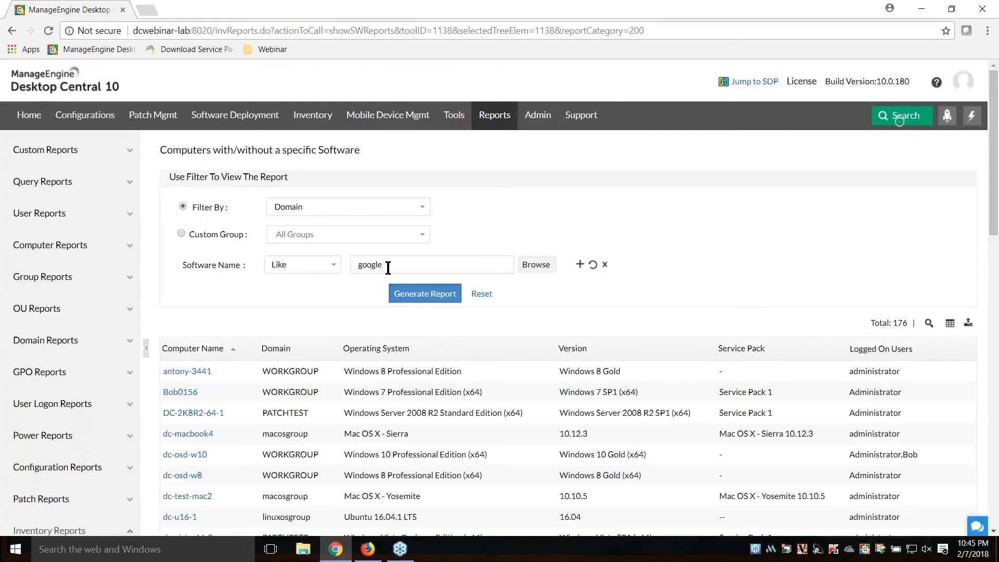
left_click_drag(388, 268, 358, 267)
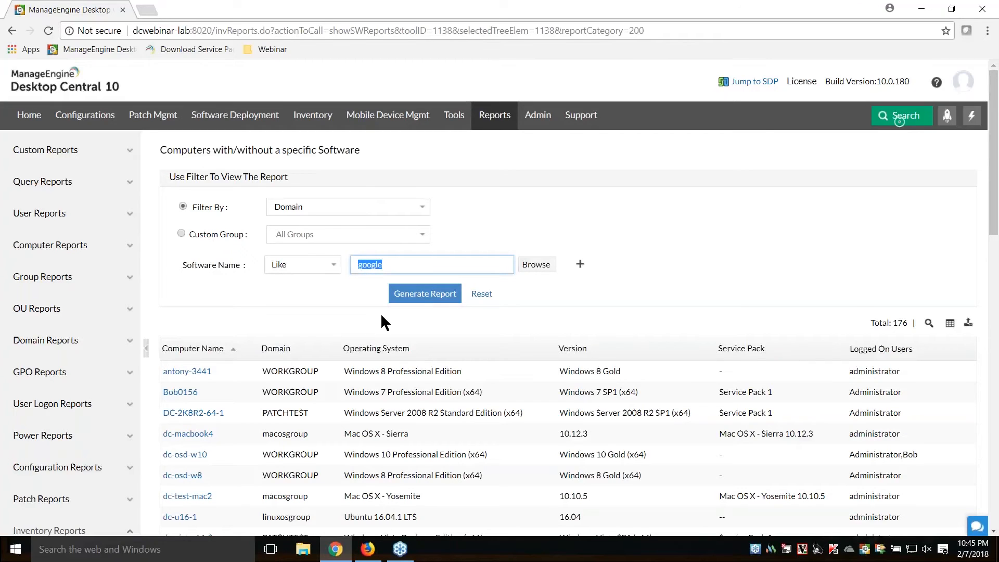
Open the prohibited software configuration, search the software available for prohibition for torrent, select µTorrent(3.5.1.44332), and cancel without adding it
left_click(313, 115)
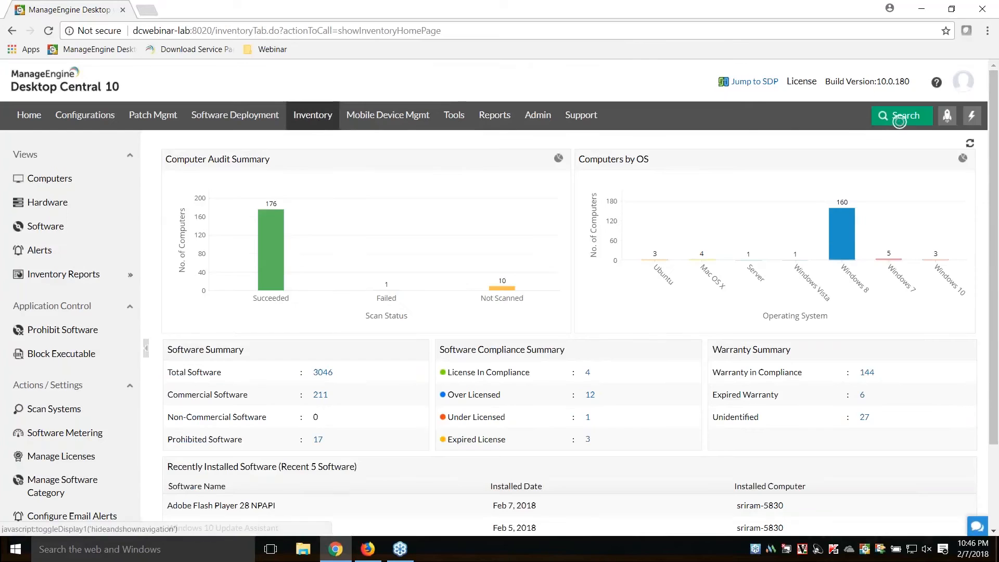
left_click(59, 333)
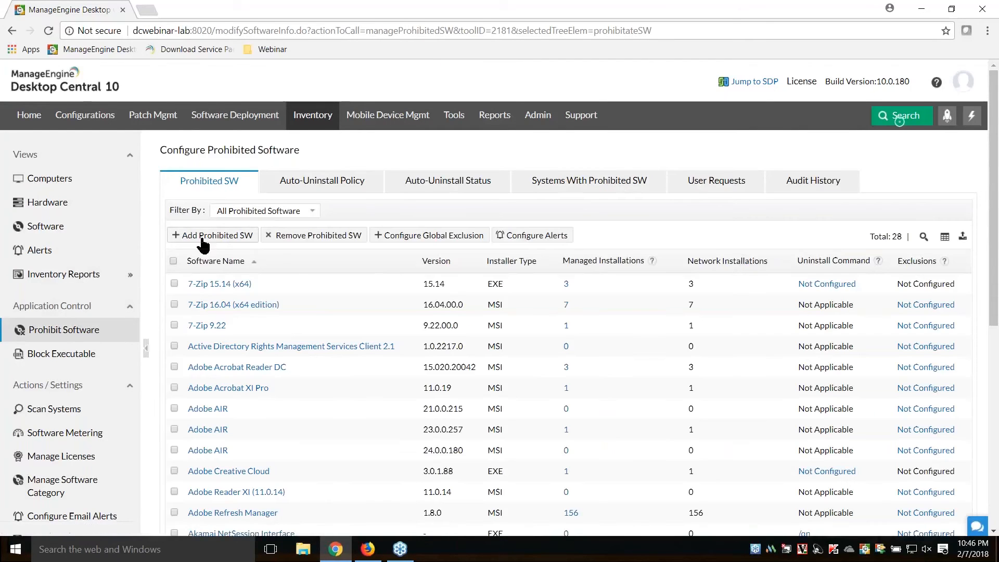
left_click(203, 237)
type("torrent")
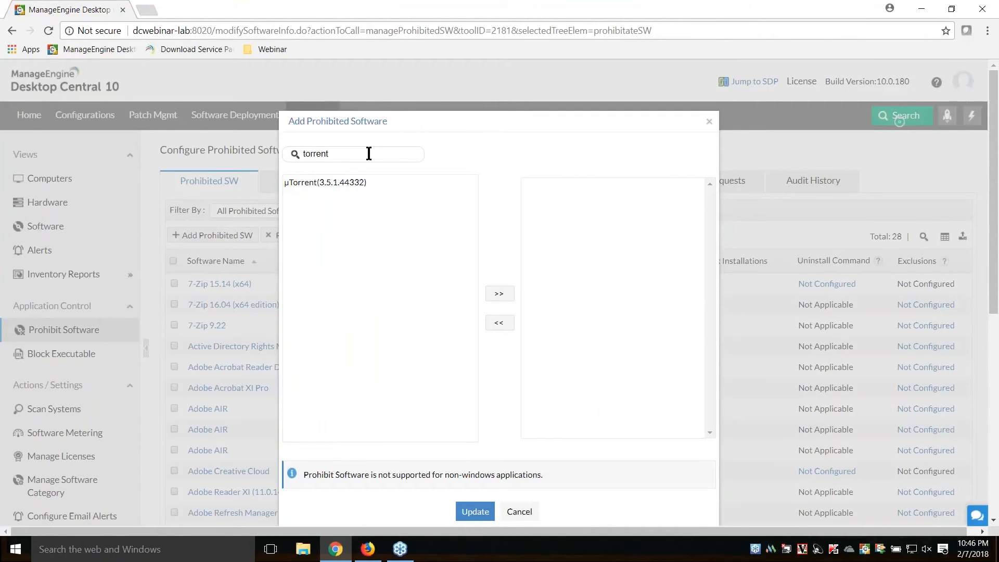
left_click(327, 181)
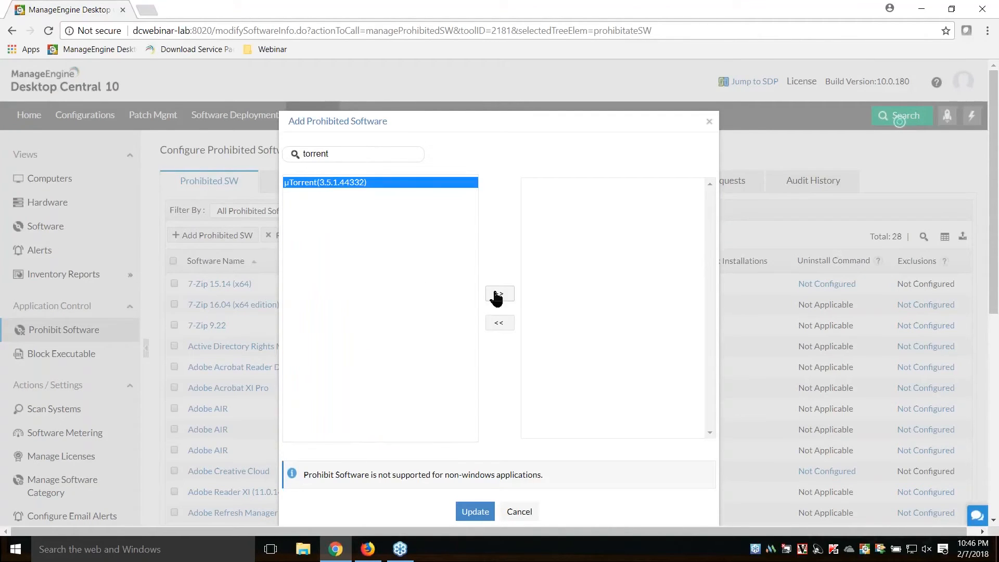
left_click(519, 512)
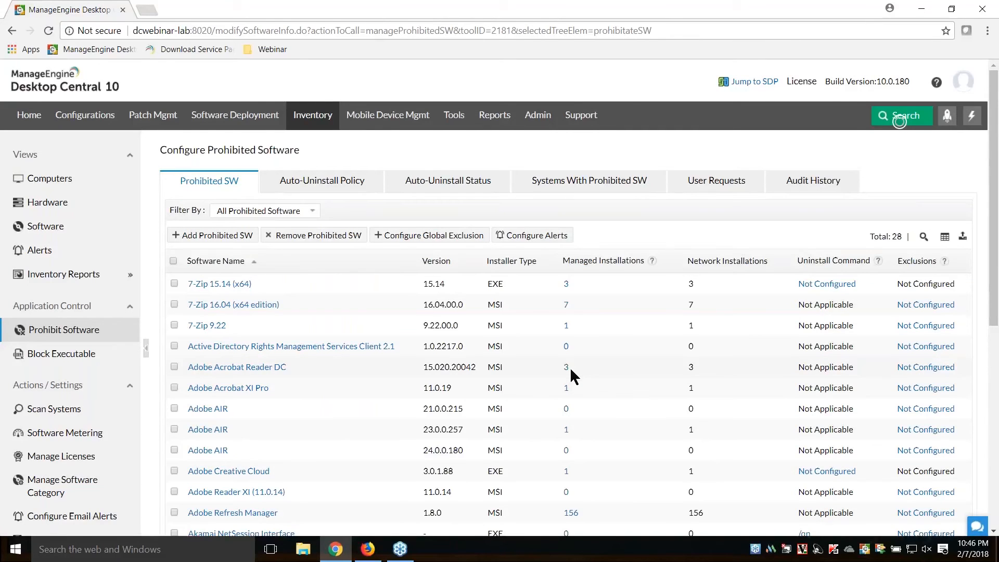
Review the whole prohibited software list, comparing the installer types with the uninstall command entries of the 7-Zip rows
scroll(570, 367, "down", 7)
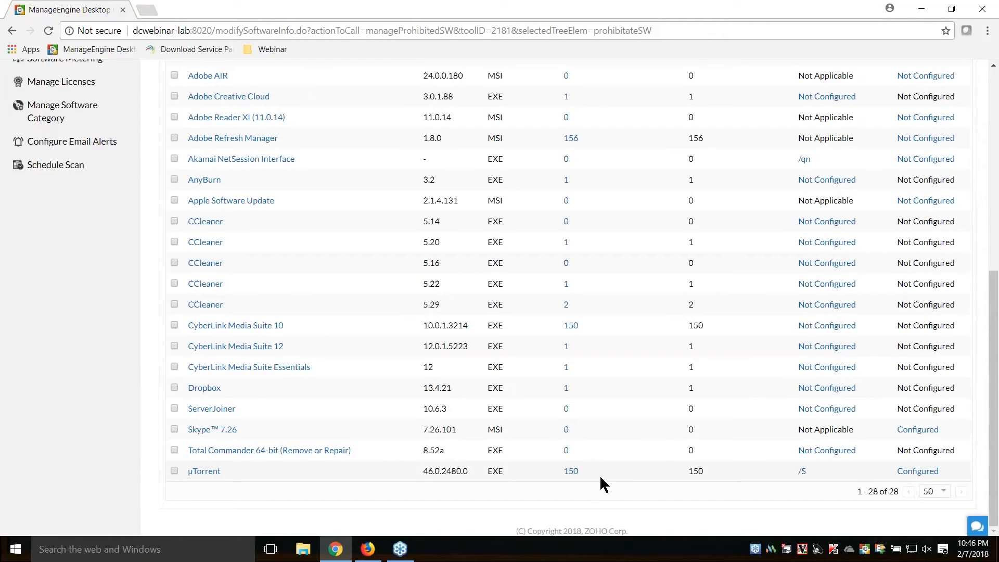
scroll(600, 475, "up", 7)
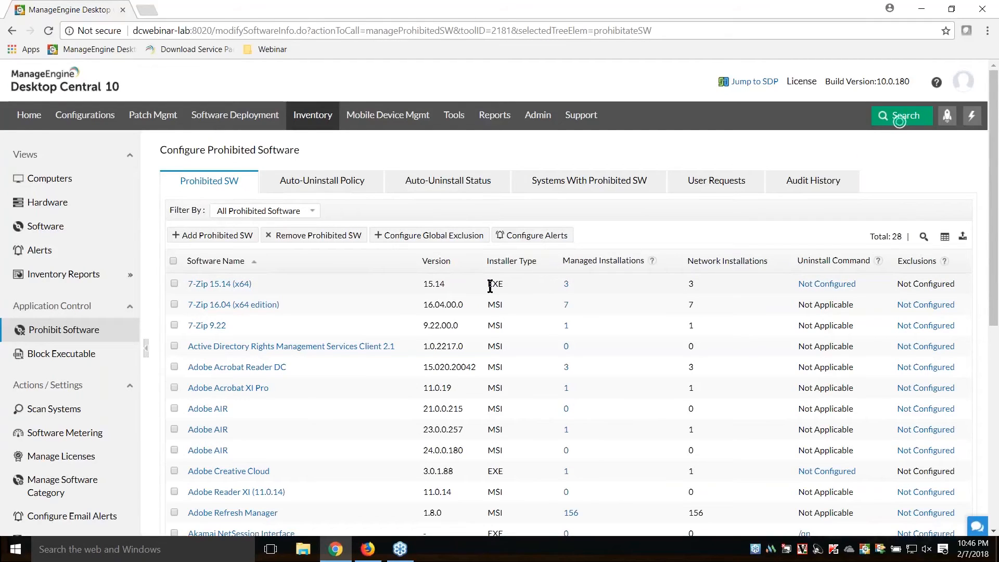
left_click_drag(796, 305, 830, 305)
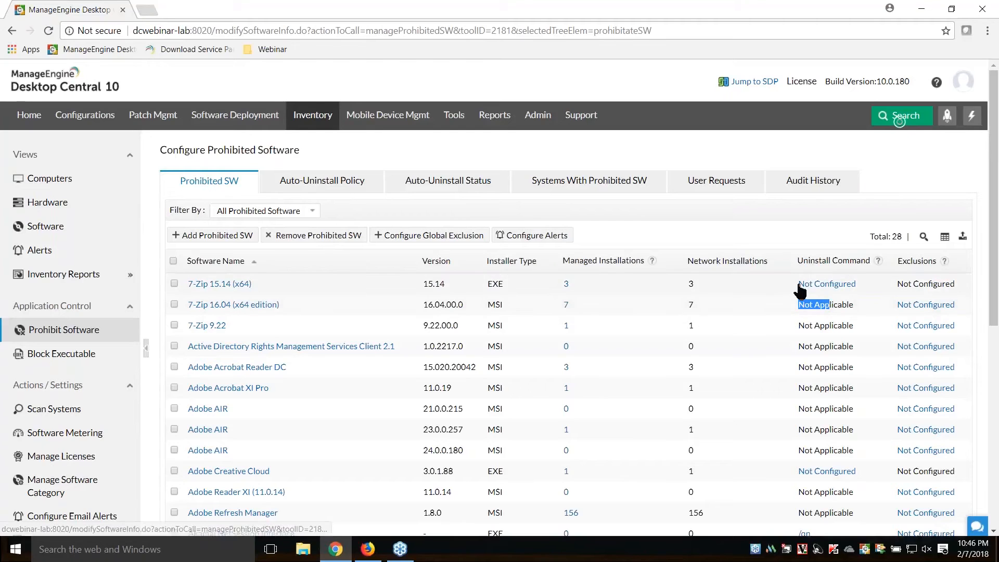
left_click(510, 306)
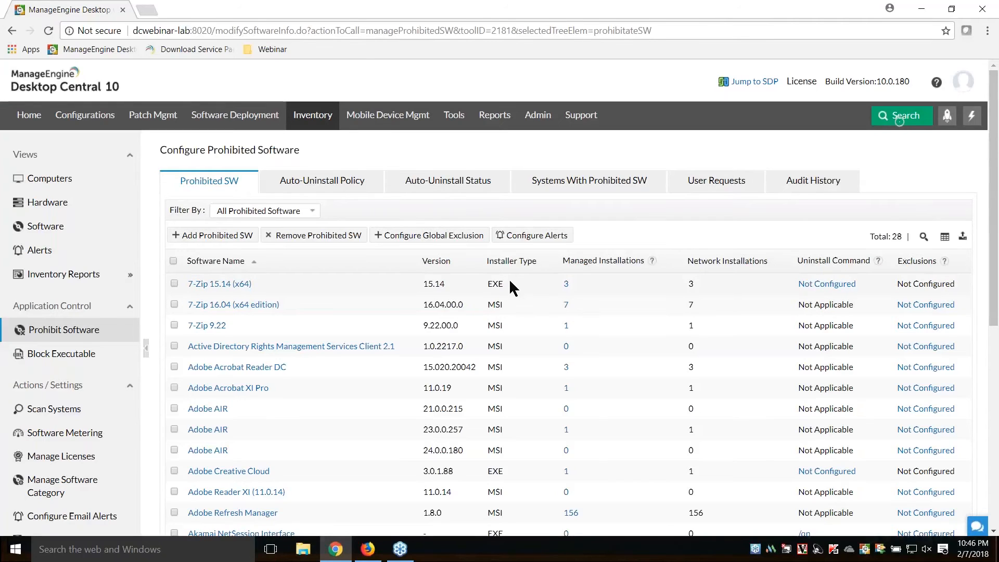
Examine the pre-filled and self-specified uninstall command options and the silent switch for 7-Zip 15.14 (x64), and cancel without saving
left_click(827, 284)
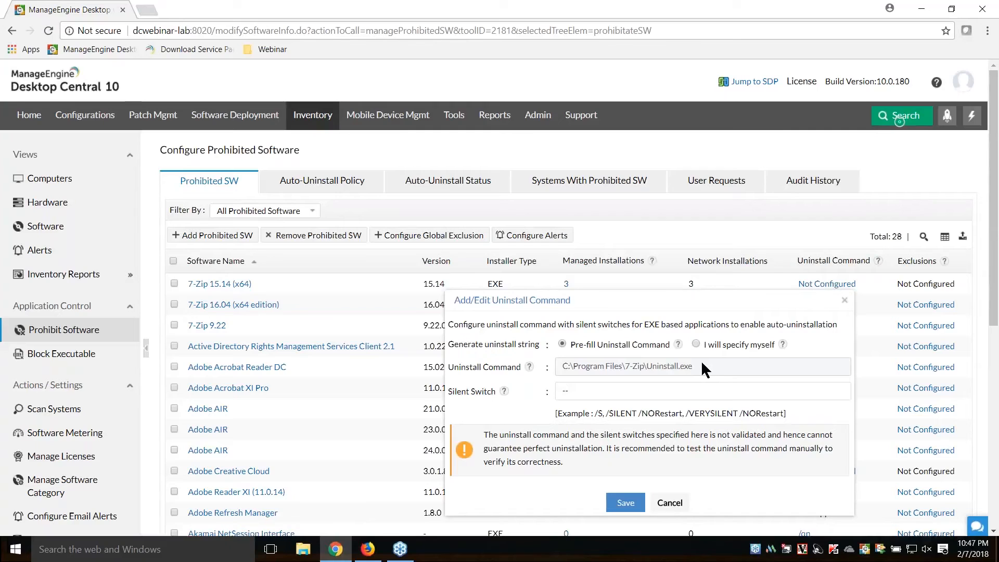
left_click_drag(584, 390, 529, 398)
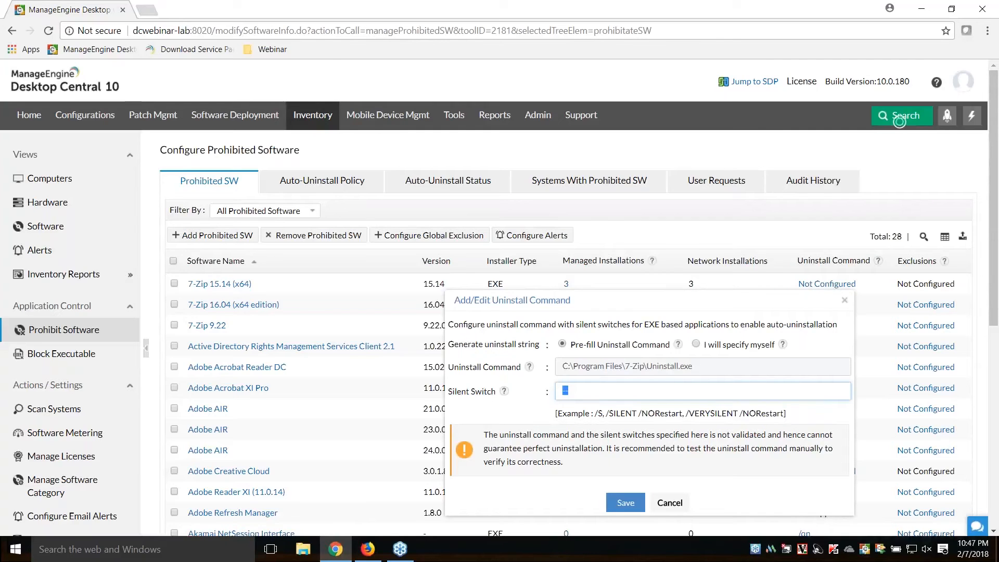
left_click(696, 345)
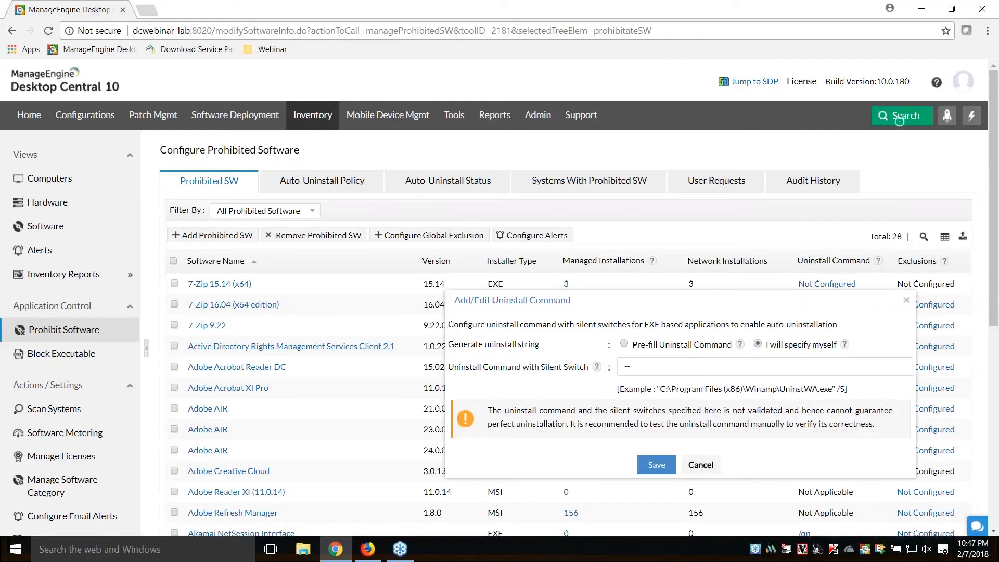
left_click_drag(665, 389, 844, 389)
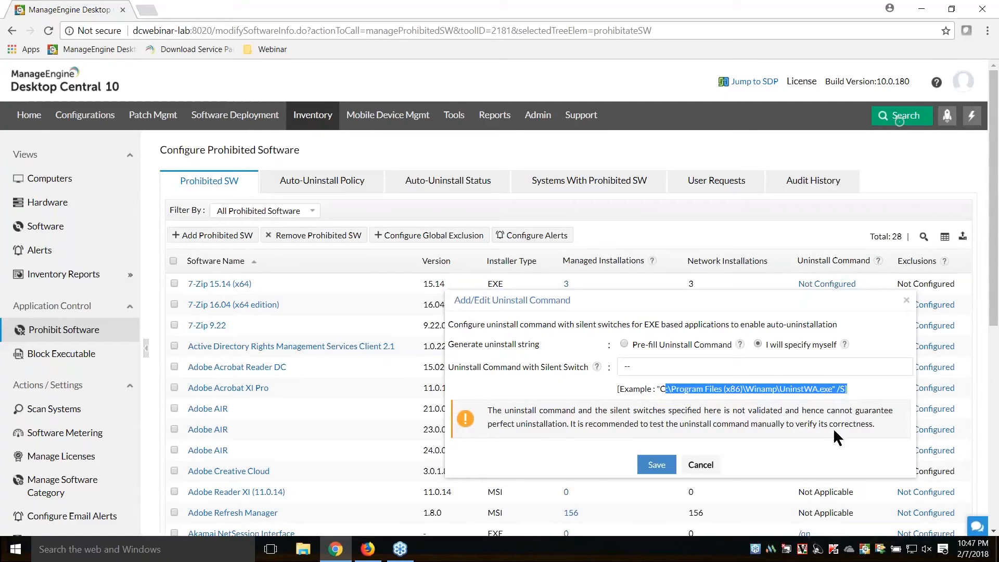
left_click(708, 469)
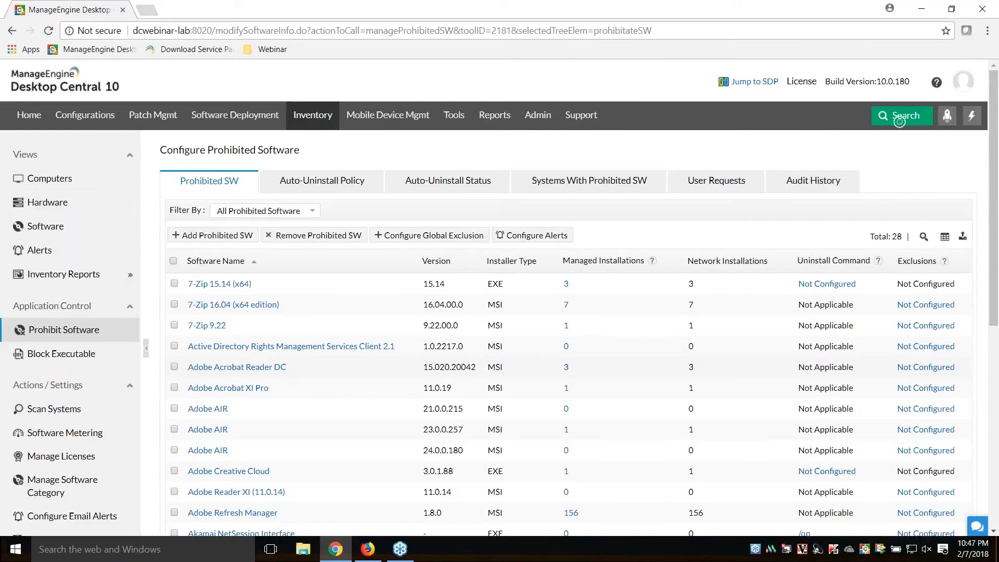
Find µTorrent at the end of the prohibited software list and check its configured silent uninstall command
scroll(900, 121, "down", 6)
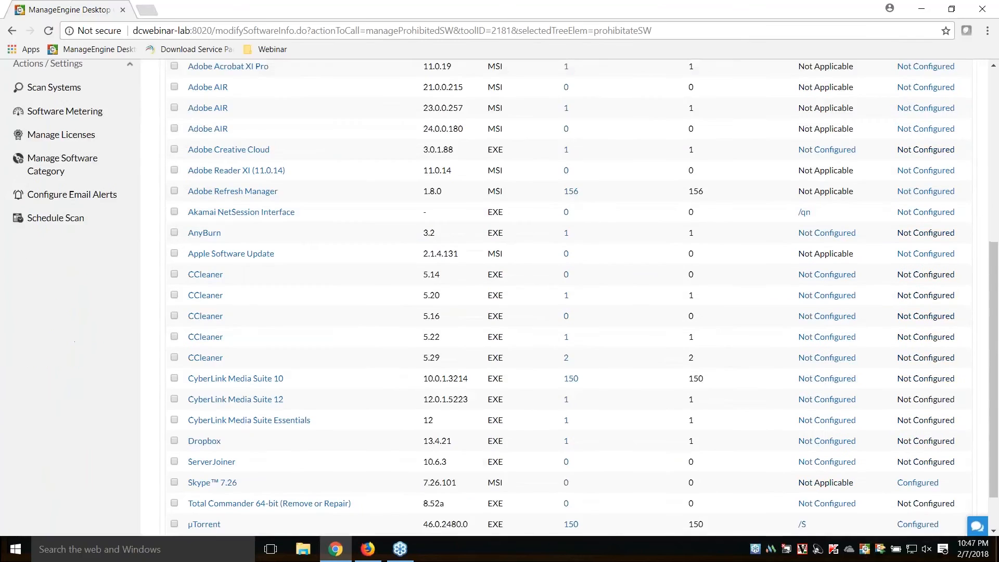
scroll(795, 480, "down", 2)
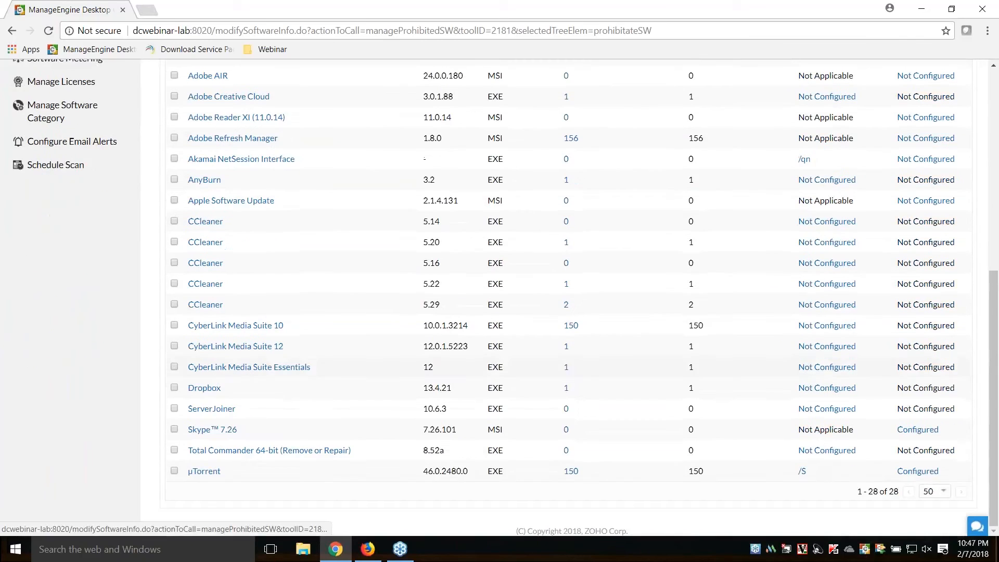
left_click(802, 473)
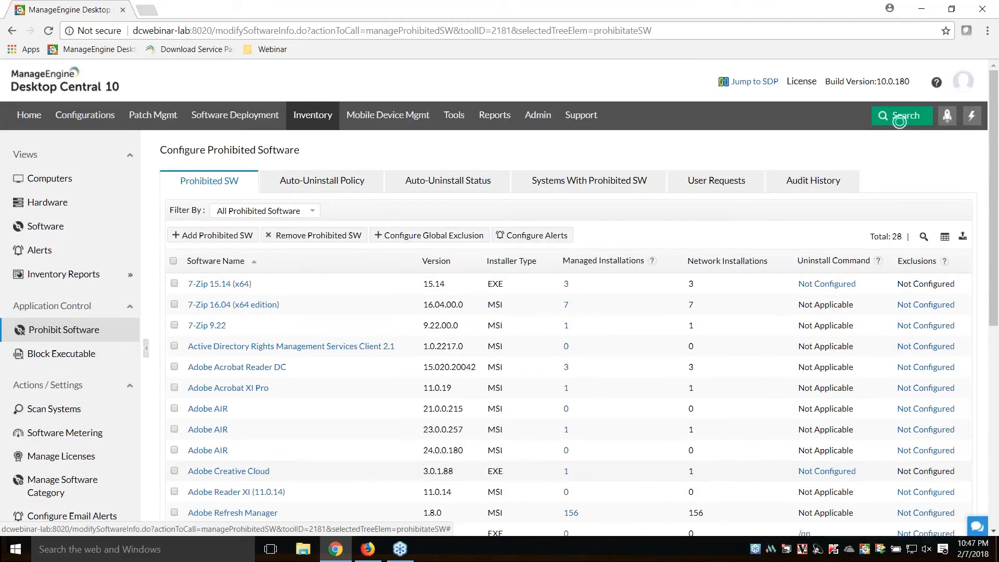
In the auto-uninstall policy, switch off user notification and select the number of software to uninstall during system start-up, without saving
left_click(342, 183)
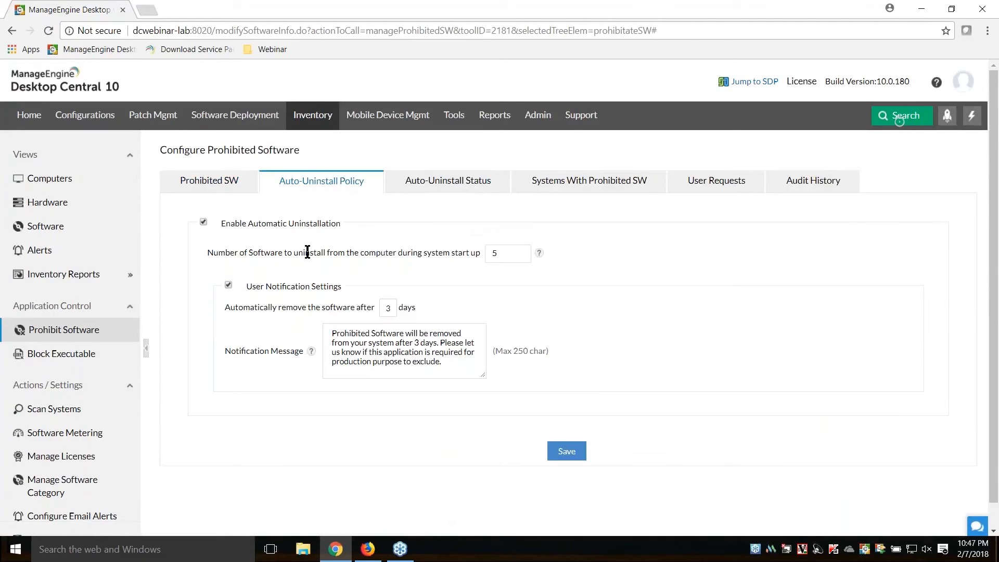
left_click(230, 285)
double_click(495, 253)
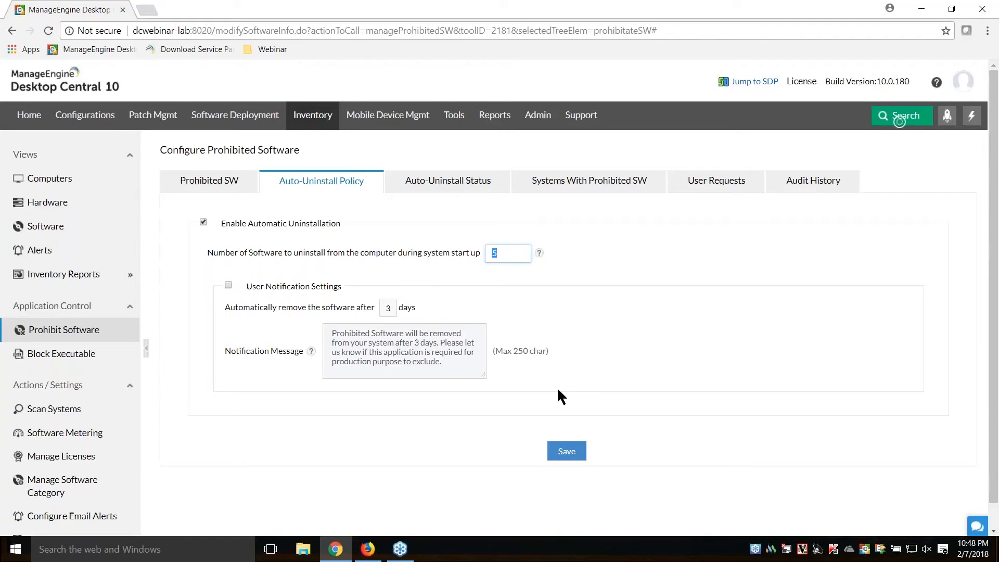
Examine the global exclusions for custom groups and computers of the PATCHTEST domain, select the excluded Managers group, and cancel without saving
left_click(208, 191)
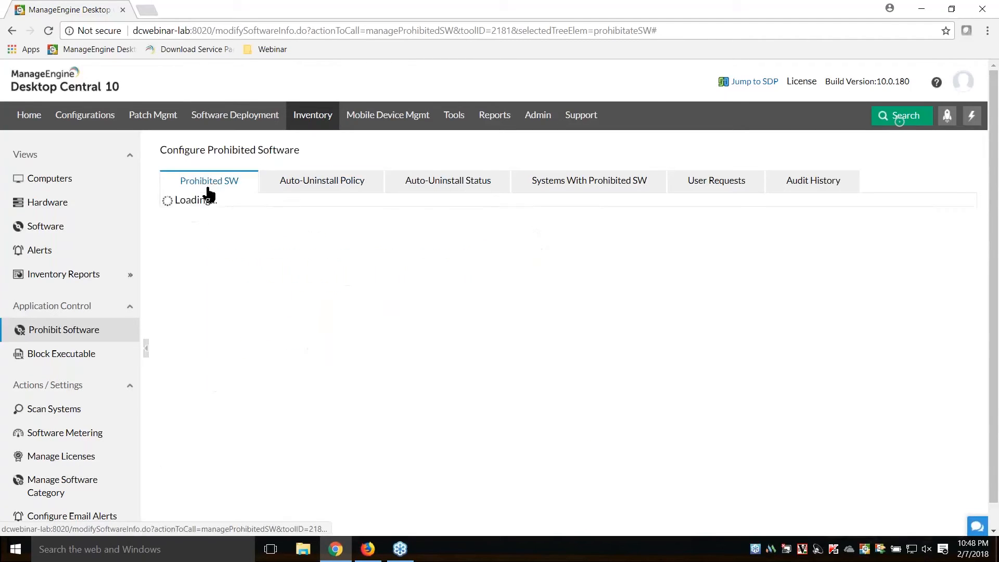
scroll(660, 373, "down", 7)
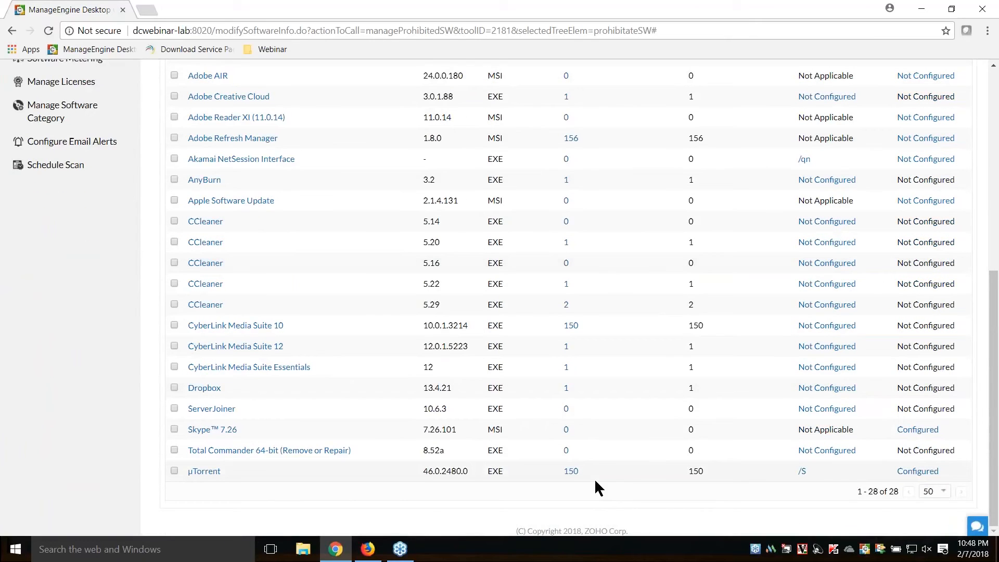
scroll(594, 479, "up", 7)
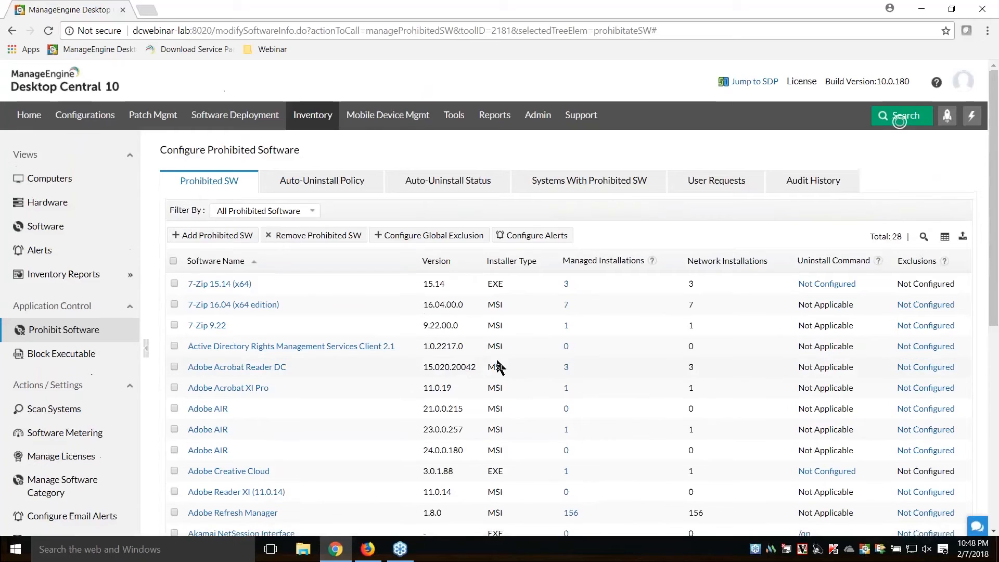
scroll(496, 357, "down", 1)
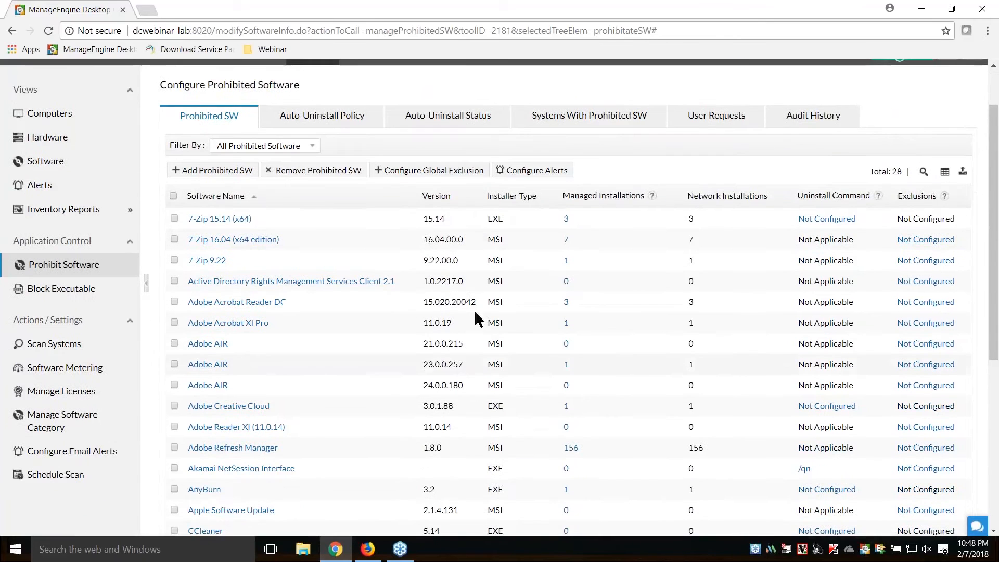
left_click(417, 172)
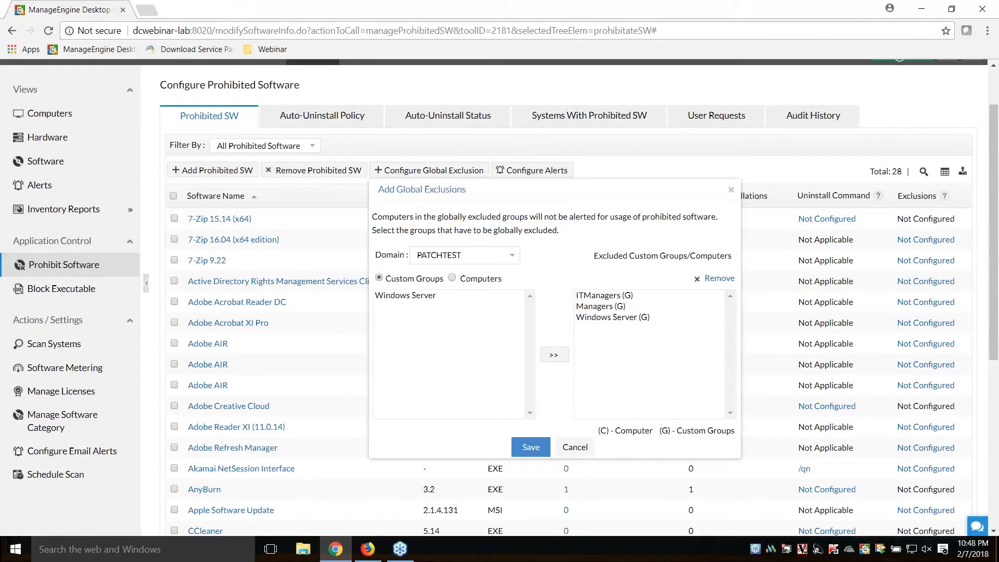
left_click(451, 277)
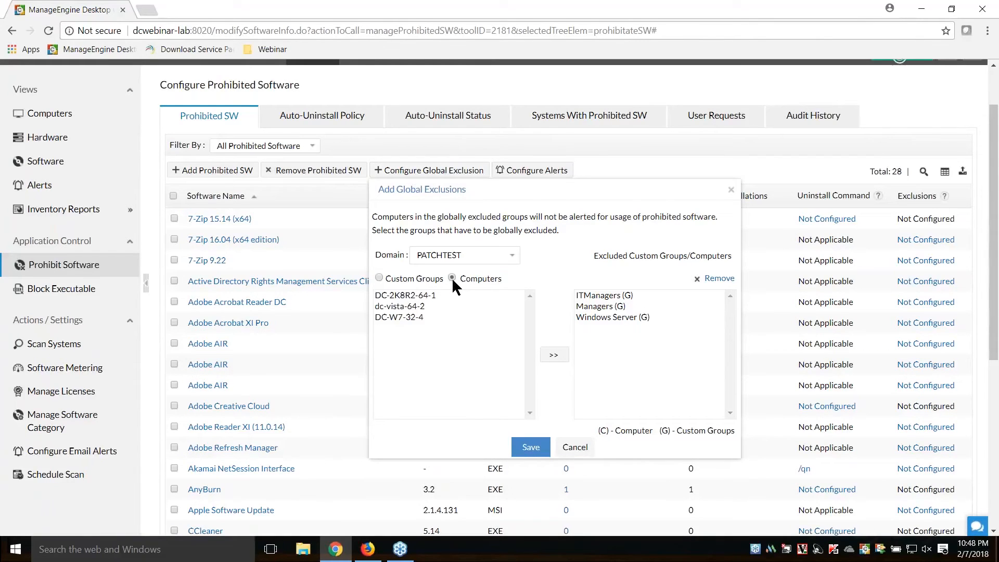
left_click(379, 279)
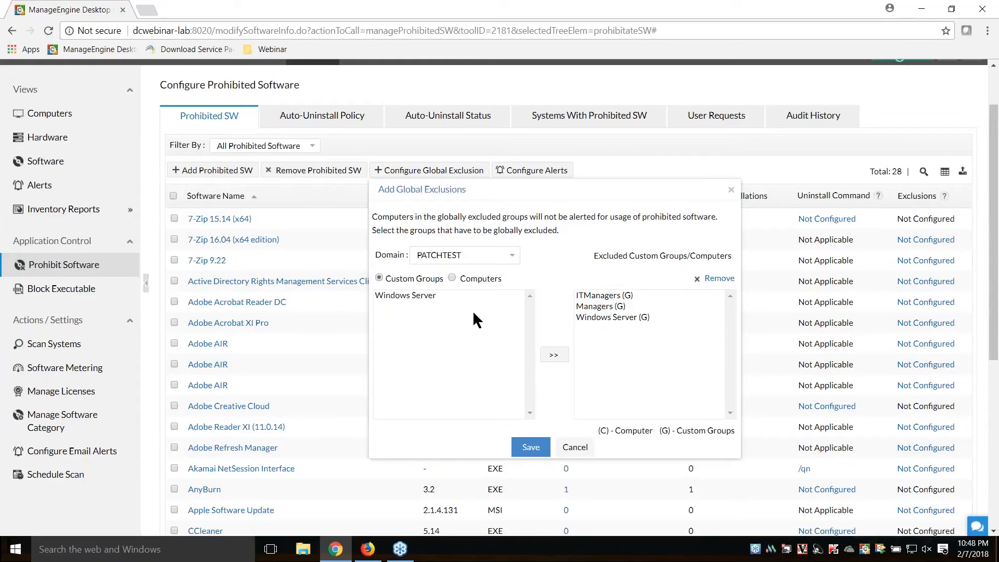
left_click(607, 297)
left_click(605, 306)
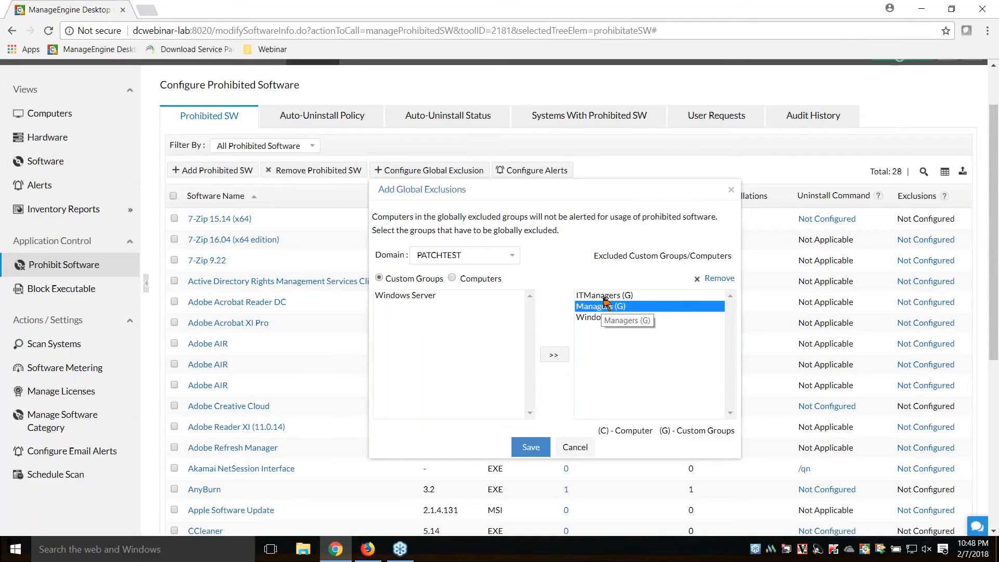
left_click(575, 448)
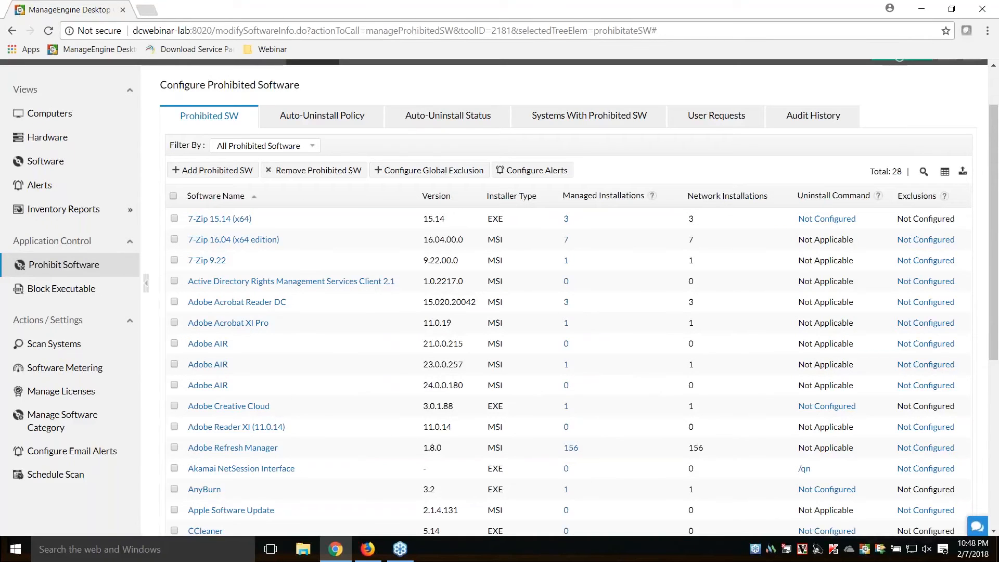
Examine µTorrent's exclusions, selecting the excluded Sales Team group, cancel without saving, and highlight its exclusion status in the list
scroll(617, 320, "down", 6)
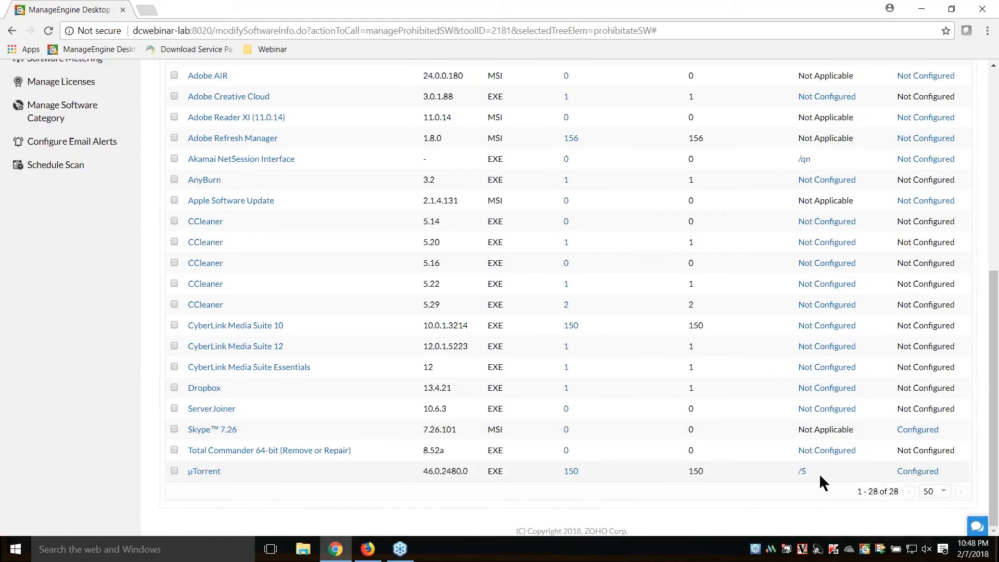
left_click(909, 473)
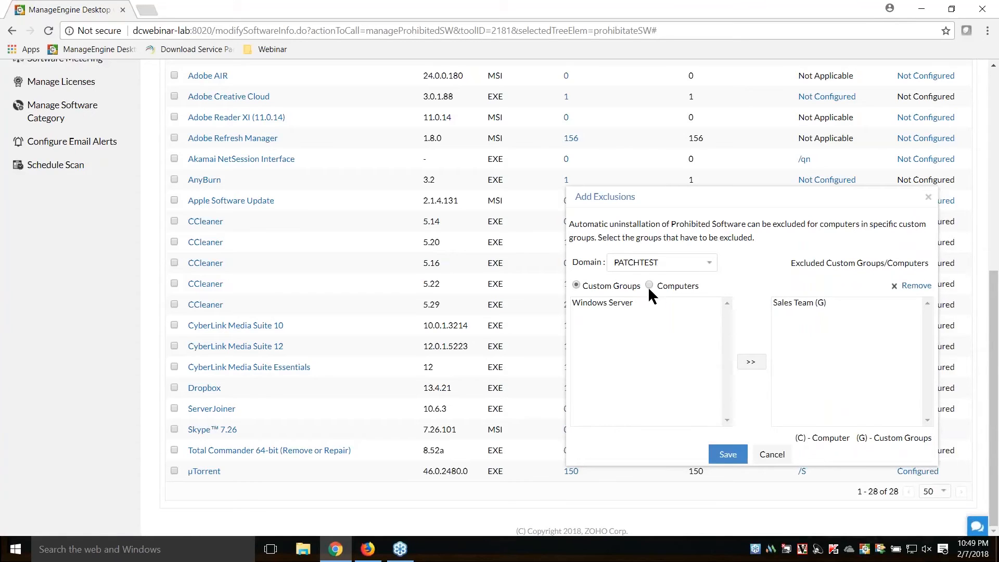
left_click(791, 303)
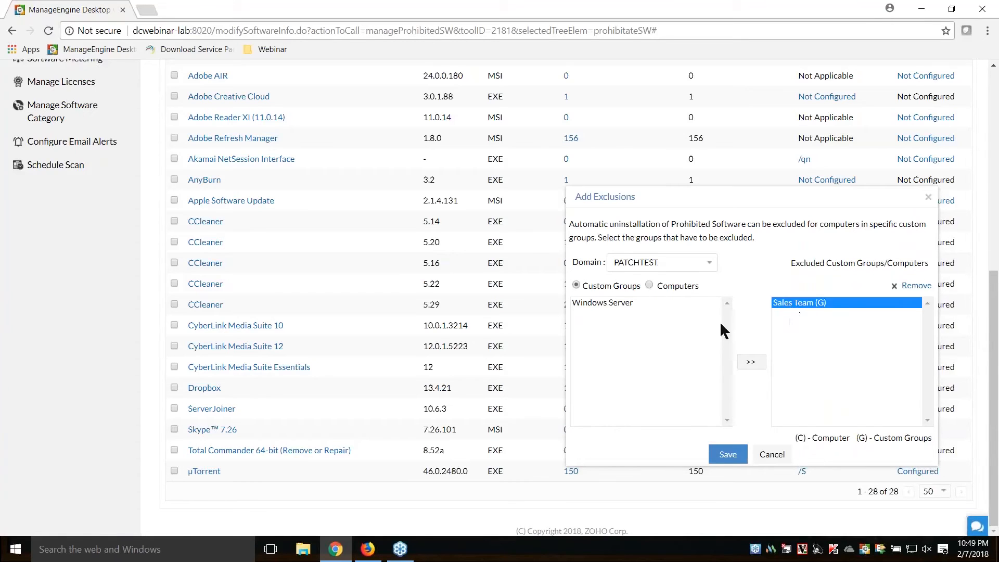
left_click(764, 457)
left_click_drag(937, 478, 901, 475)
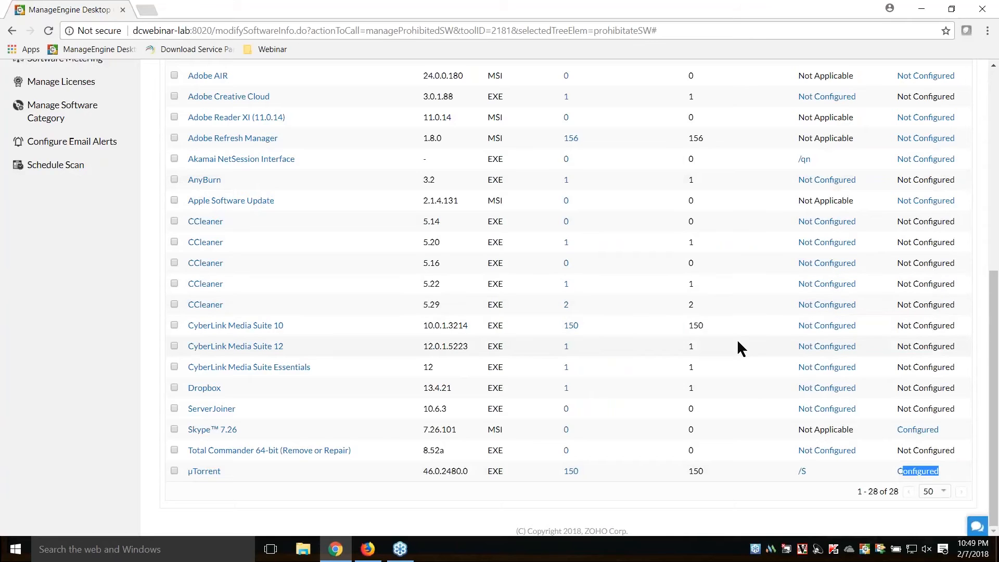
left_click(927, 493)
Return to the auto-uninstall policy, toggle user notification off and on again, and highlight the notification message text
scroll(673, 449, "up", 7)
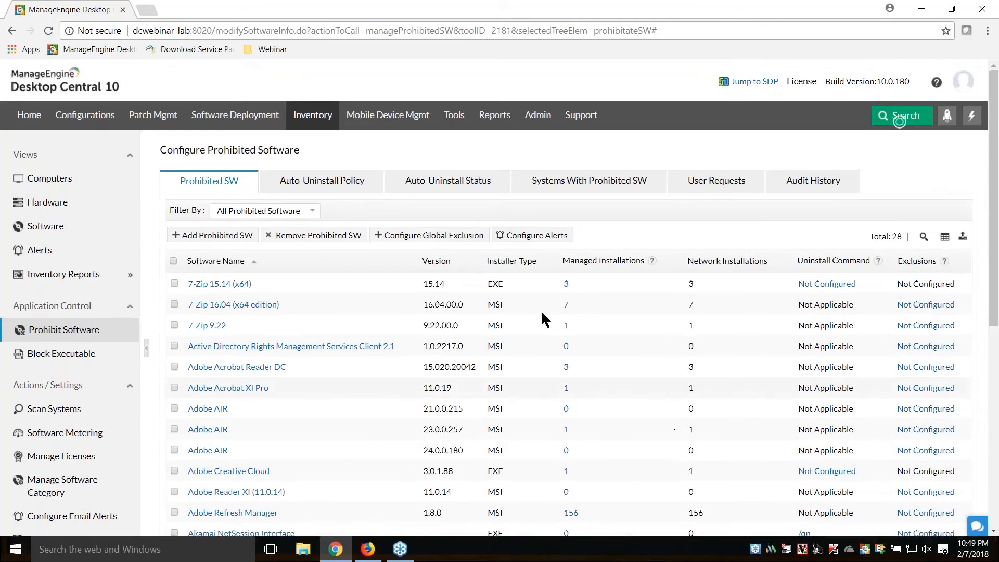
left_click(307, 186)
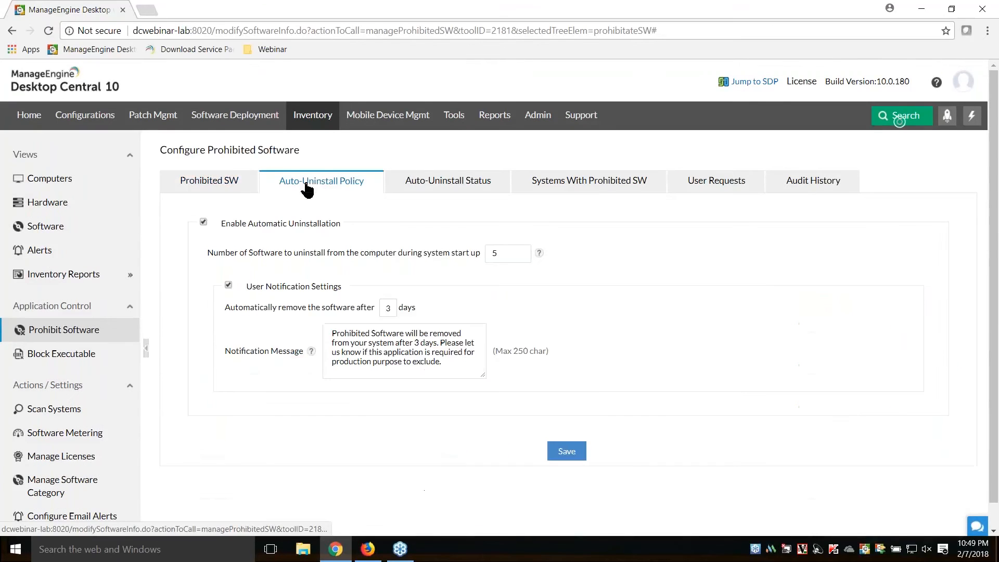
left_click(230, 287)
left_click(230, 286)
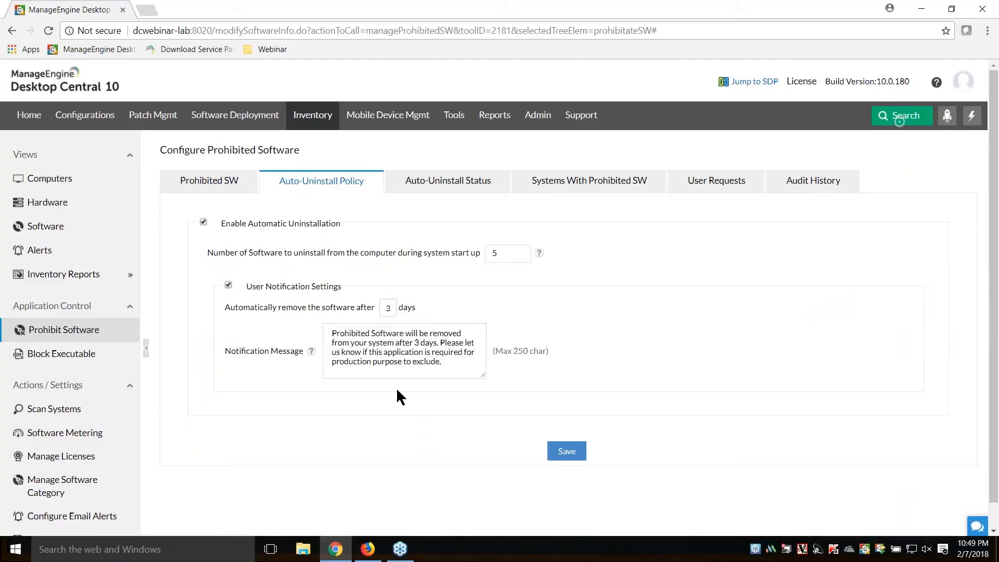
left_click_drag(450, 367, 329, 333)
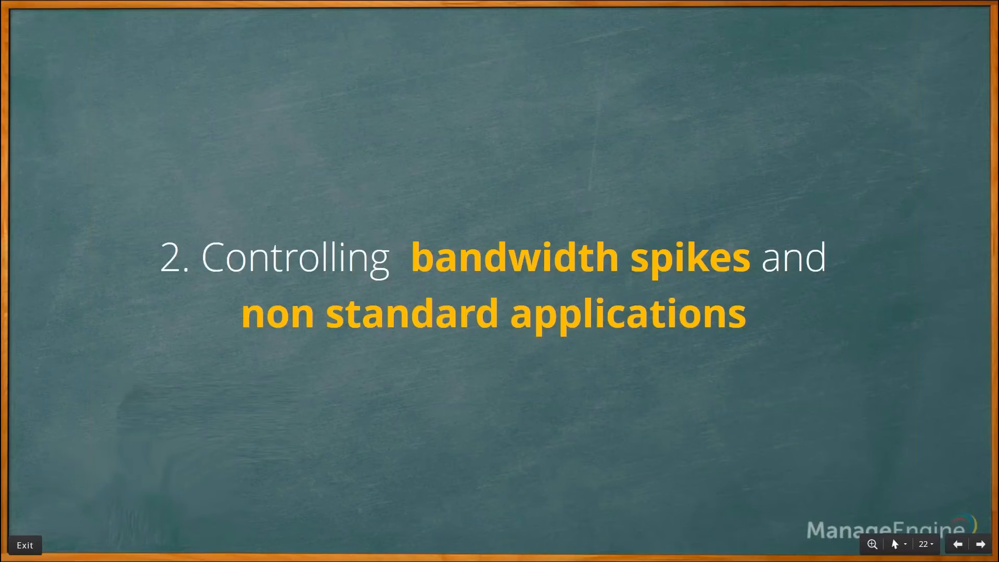
key("Right")
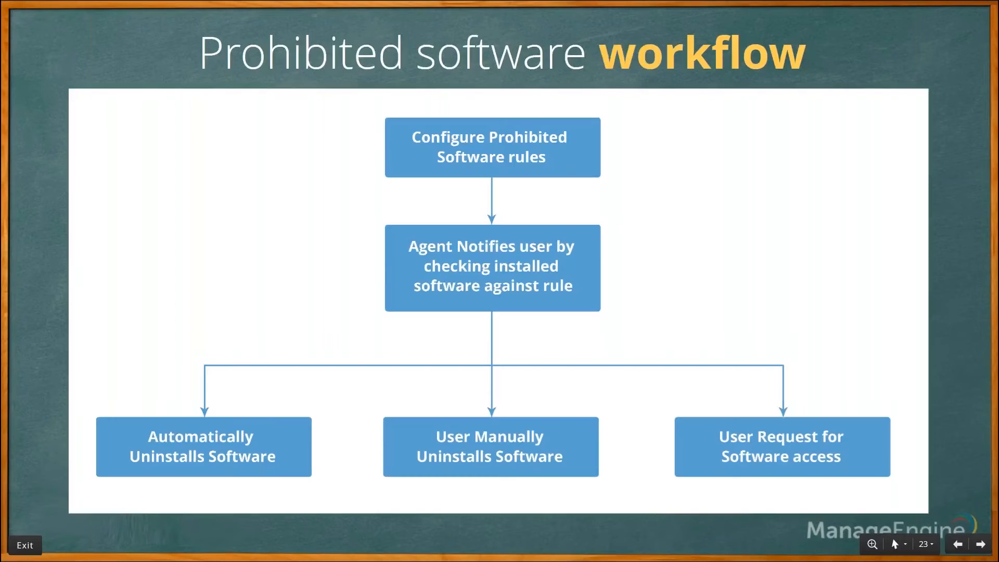
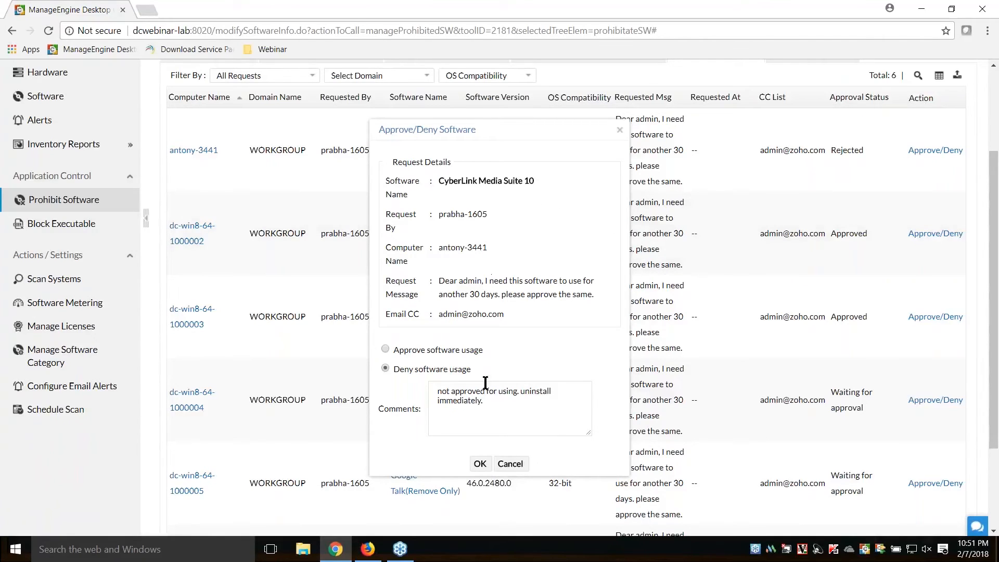
For the CyberLink Media Suite 10 request, try approving usage, highlight the comment, switch back to denying usage, and cancel
left_click(386, 349)
left_click_drag(510, 406, 438, 391)
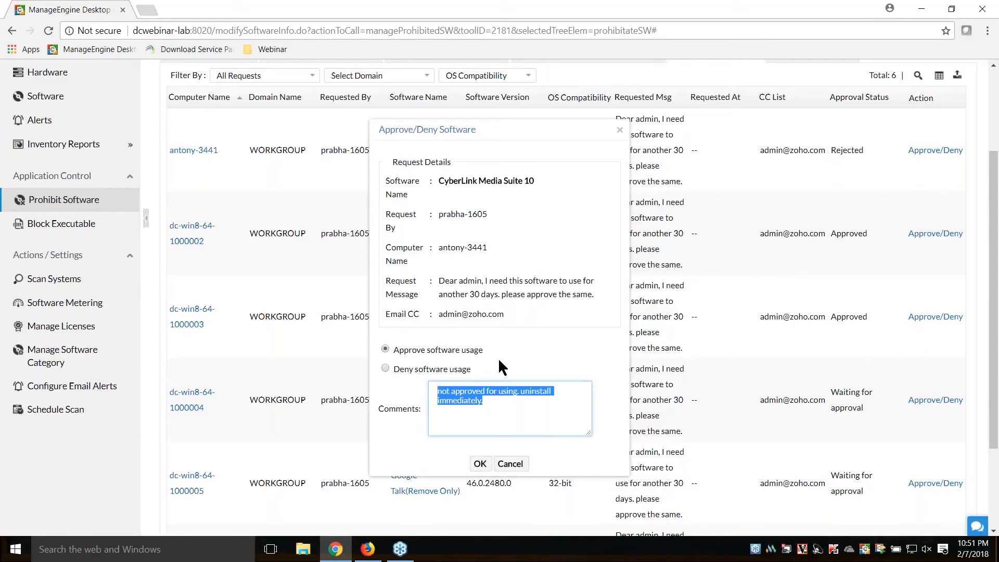
left_click(386, 367)
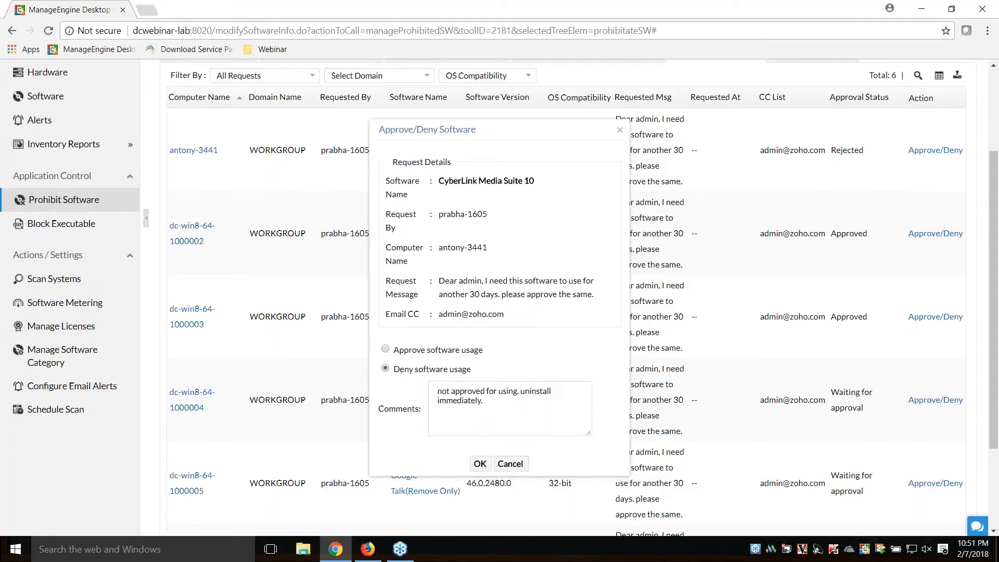
left_click(516, 466)
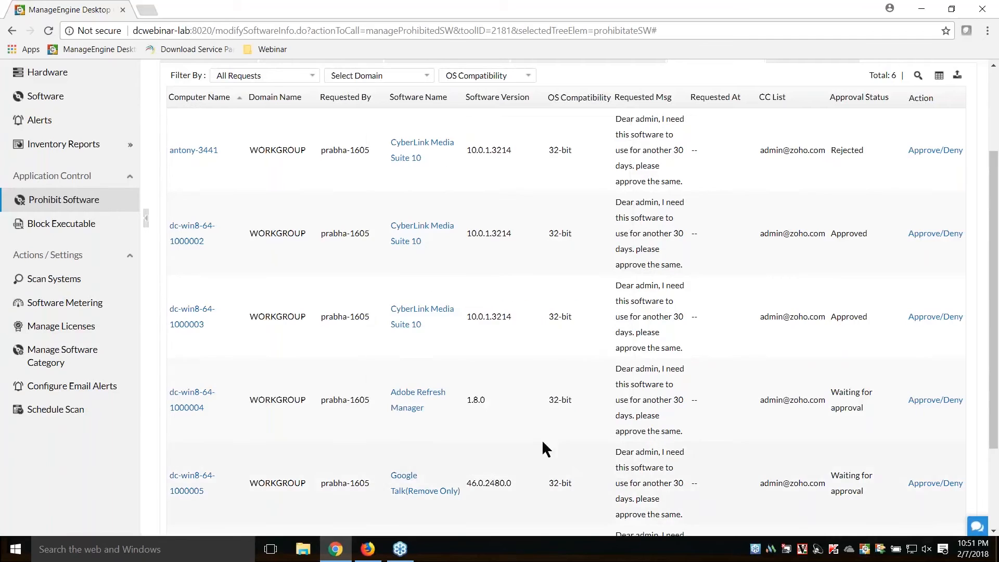
Review the auto-uninstall policy and select the number of days after which software is automatically removed
scroll(630, 331, "up", 3)
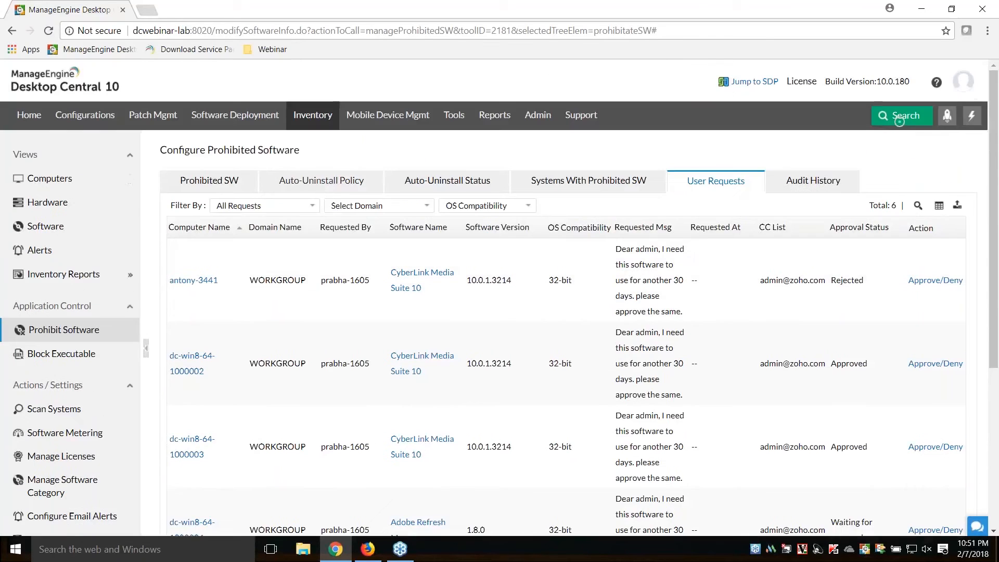
left_click(321, 183)
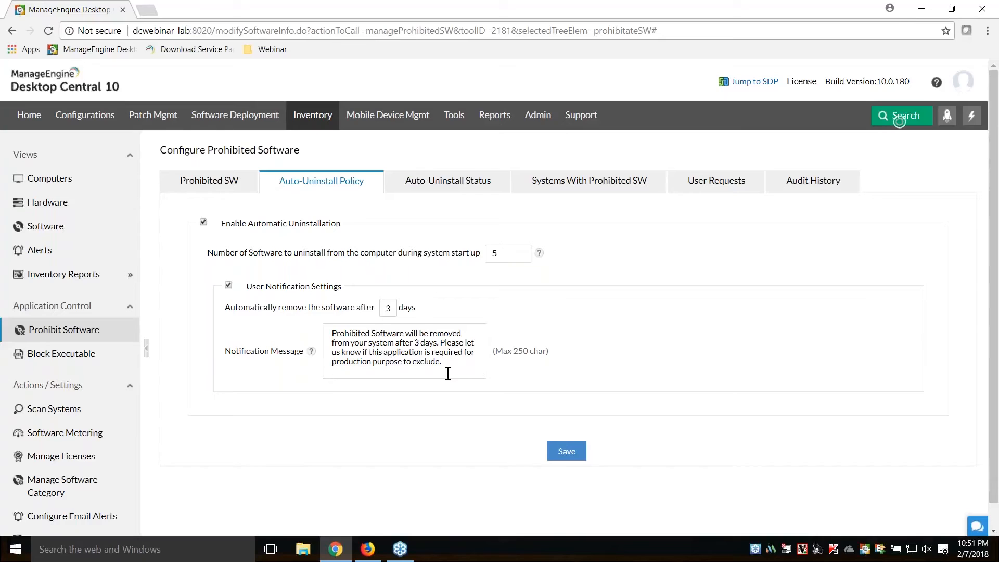
double_click(389, 310)
Show the auto-uninstall status in detail view and highlight the remark of the first 7-Zip 15.14 (x64) entry
left_click(431, 181)
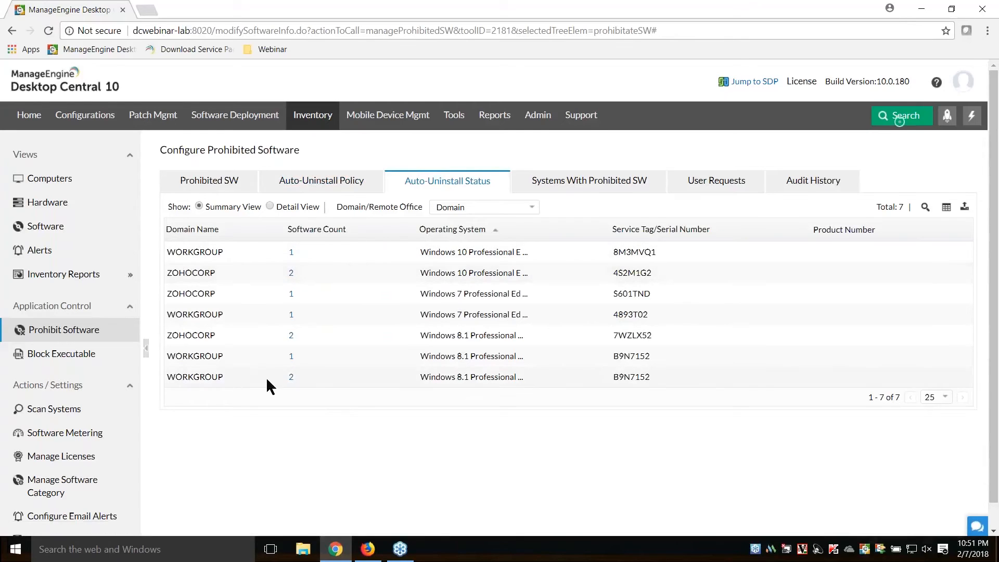
left_click(270, 206)
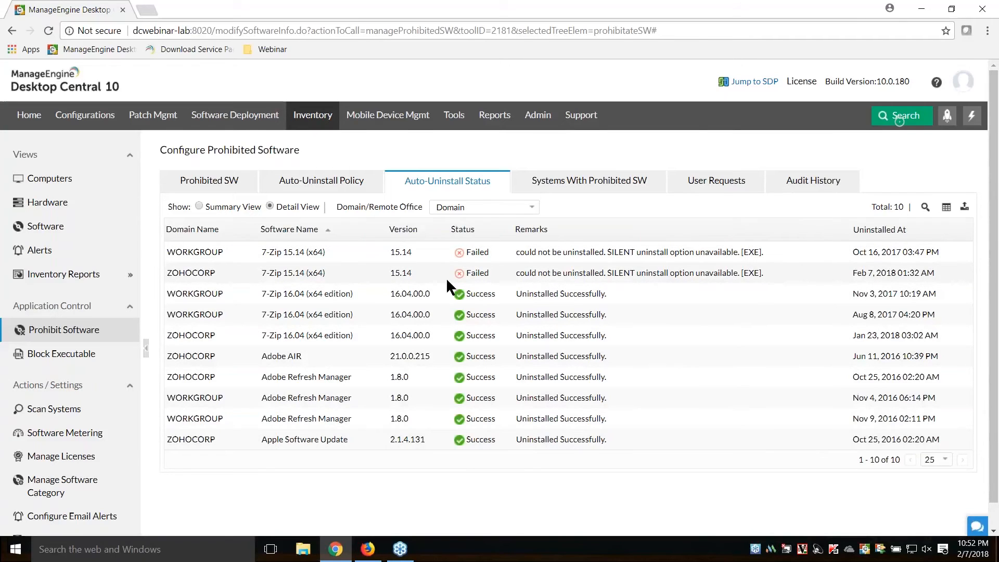
left_click_drag(515, 252, 765, 251)
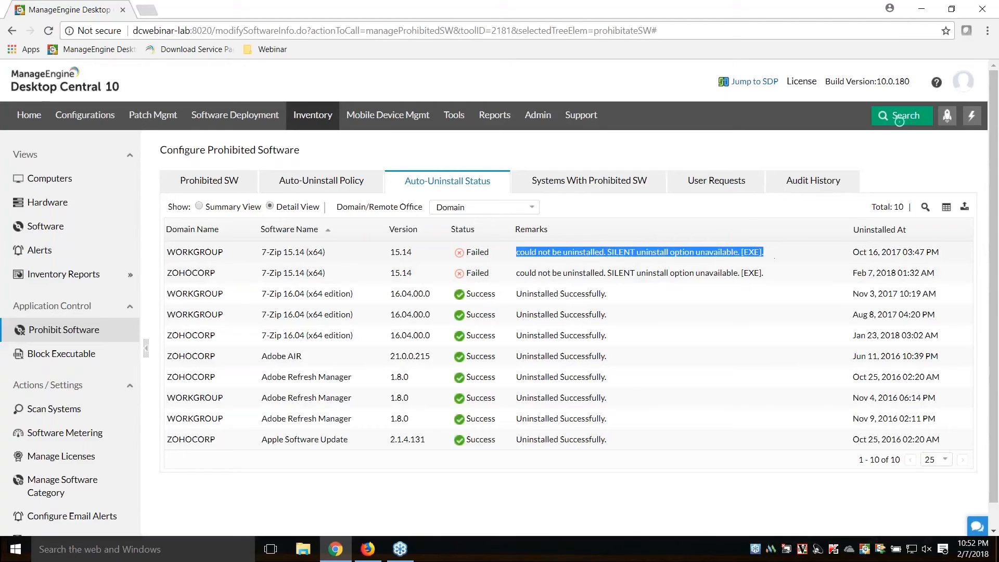
left_click(608, 259)
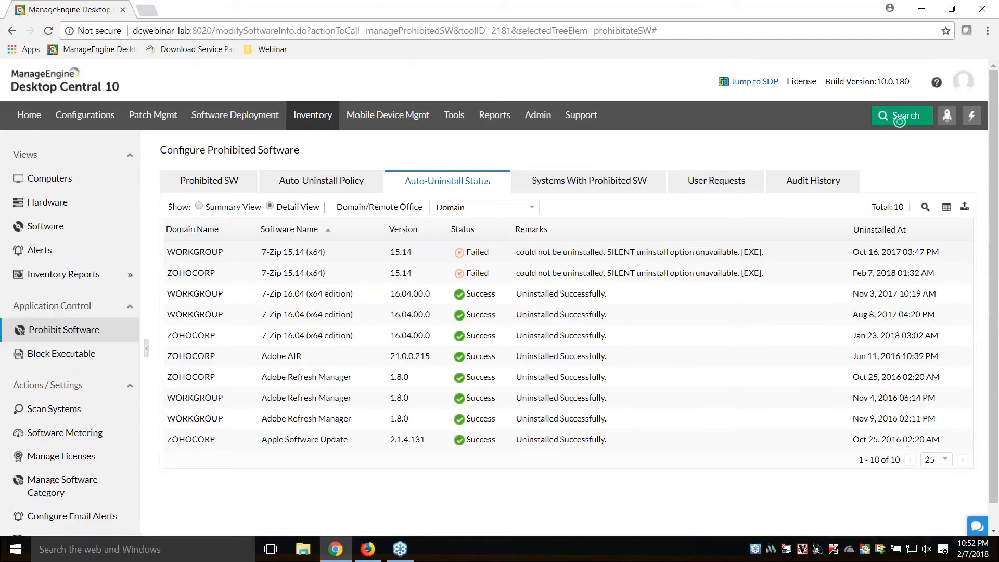
Examine the domains and branch offices available for filtering the auto-uninstall status, without choosing one
left_click(531, 207)
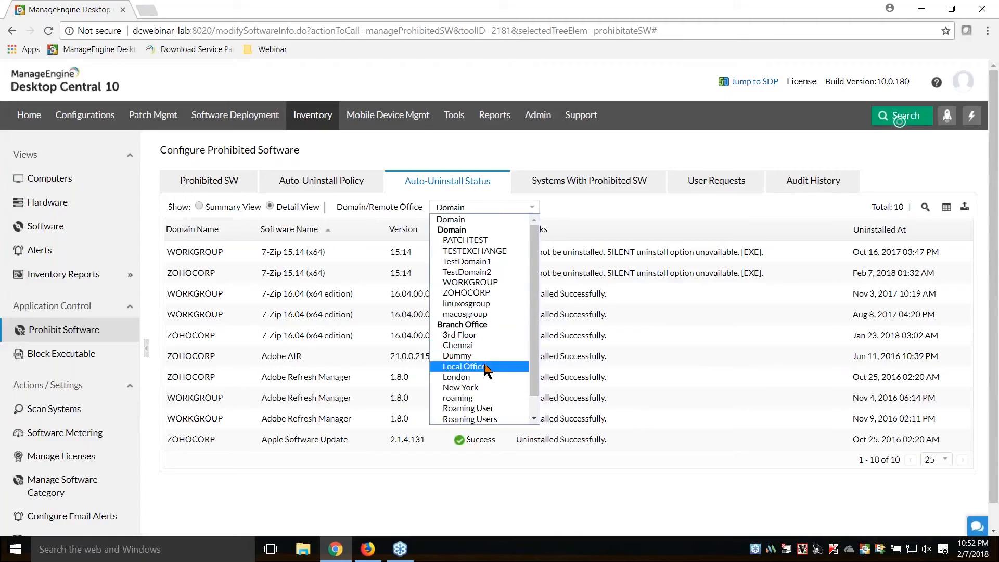
scroll(530, 416, "down", 1)
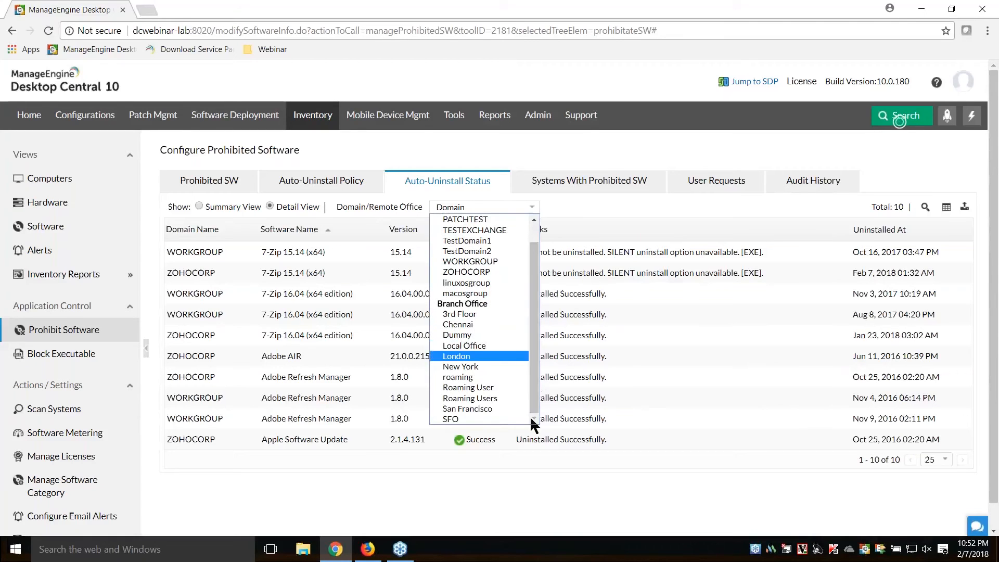
left_click(575, 206)
View the systems with prohibited software and the audit history of prohibited software
left_click(562, 187)
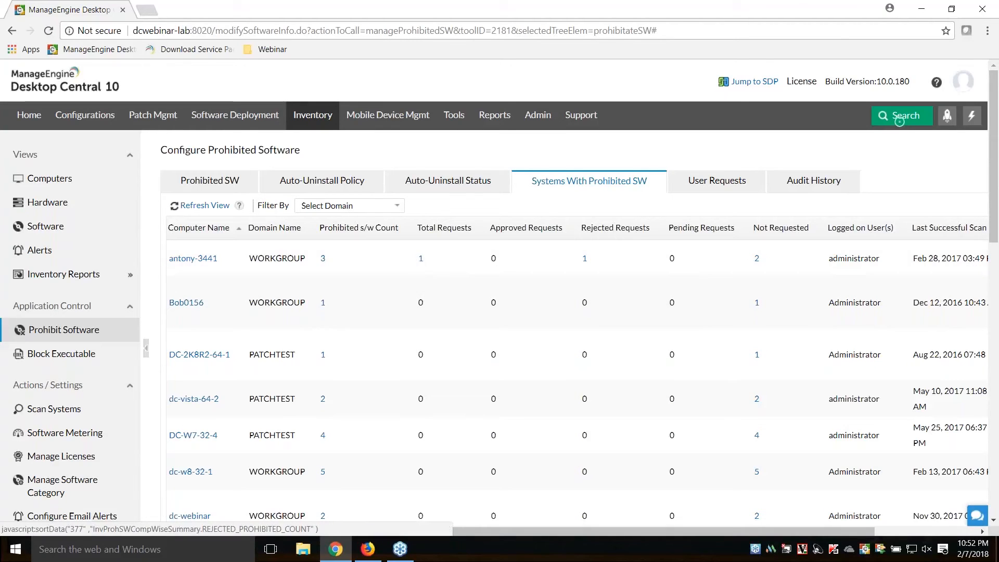
left_click(801, 186)
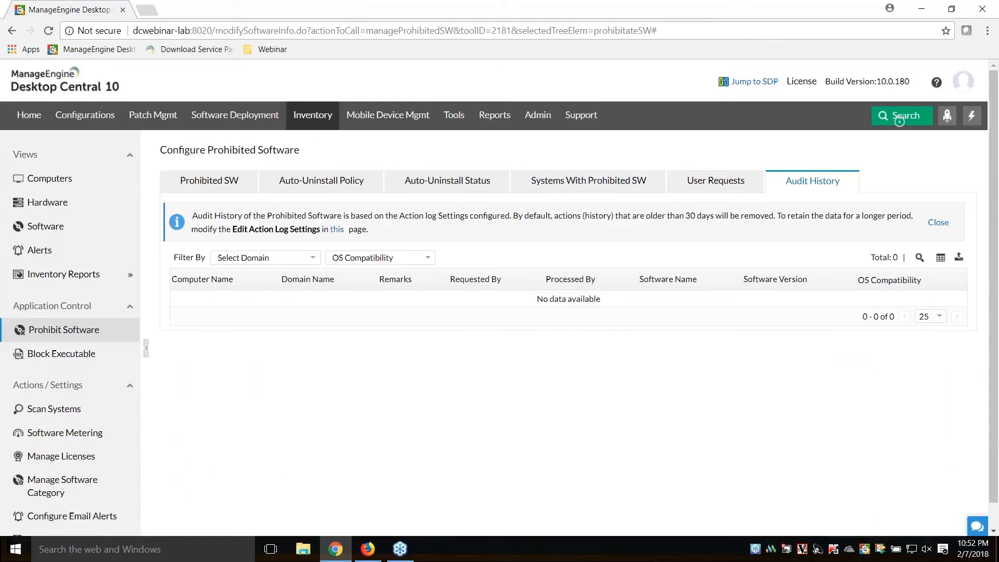
Return to the prohibited software list and review its entries, uninstall commands and exclusions through to the end
left_click(51, 331)
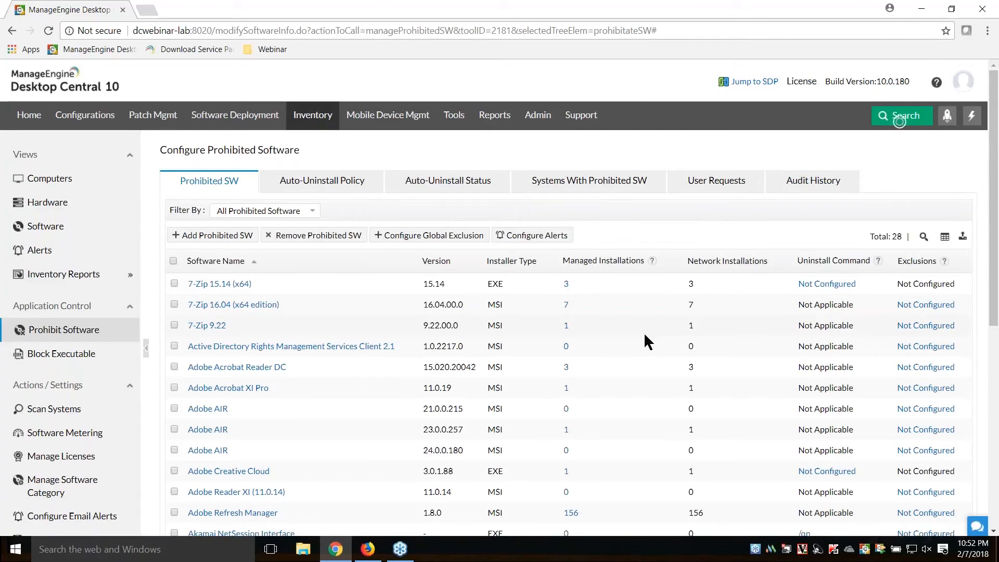
scroll(645, 335, "down", 2)
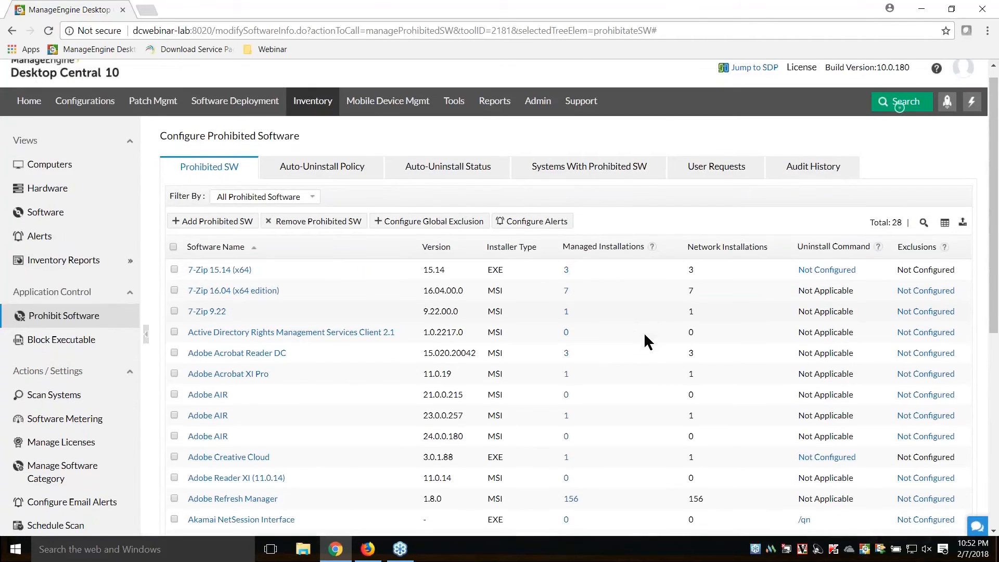
scroll(644, 332, "down", 2)
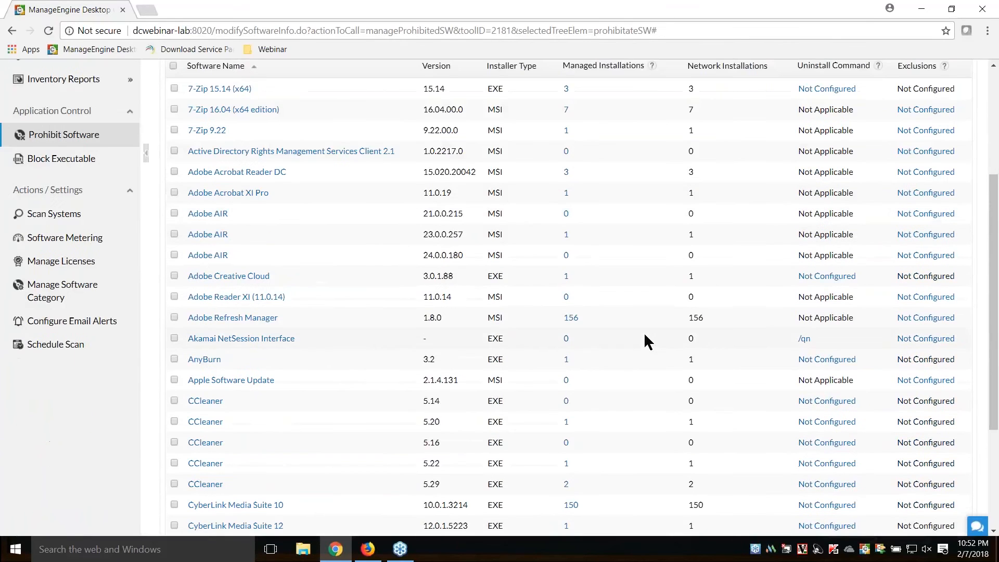
scroll(644, 332, "down", 3)
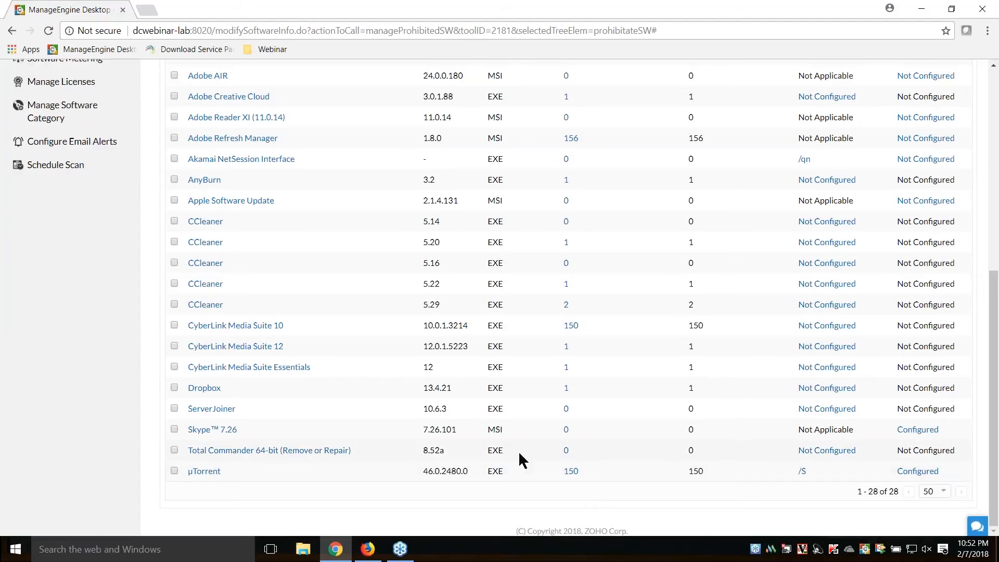
scroll(518, 451, "up", 7)
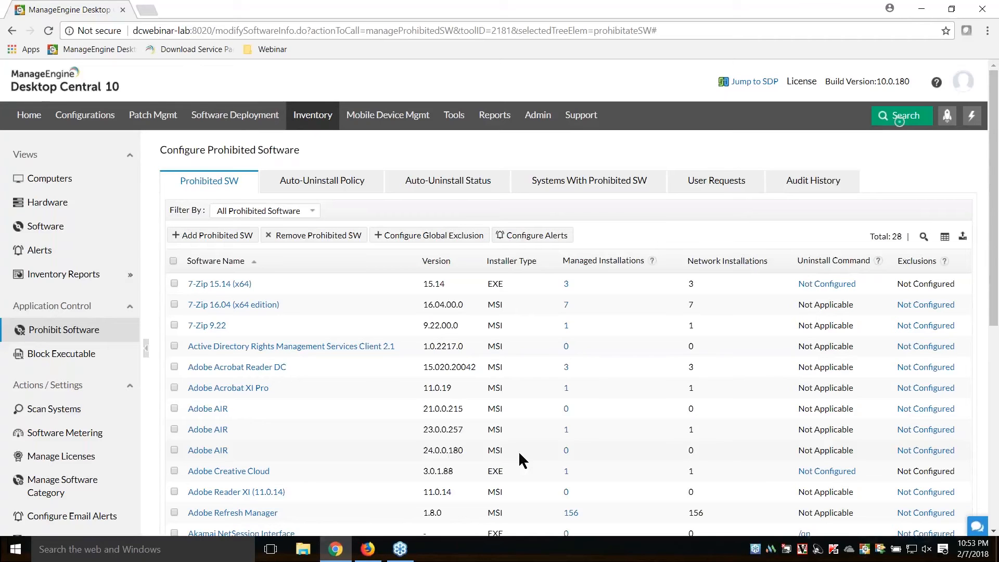
Start a new Block Executable policy and set All Computers Group as its custom group
left_click(60, 357)
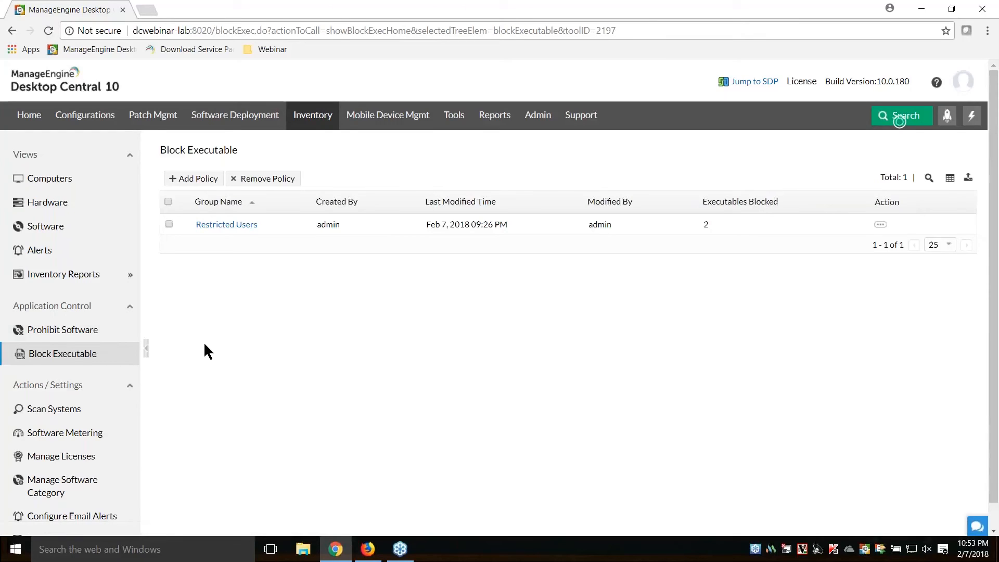
left_click(194, 179)
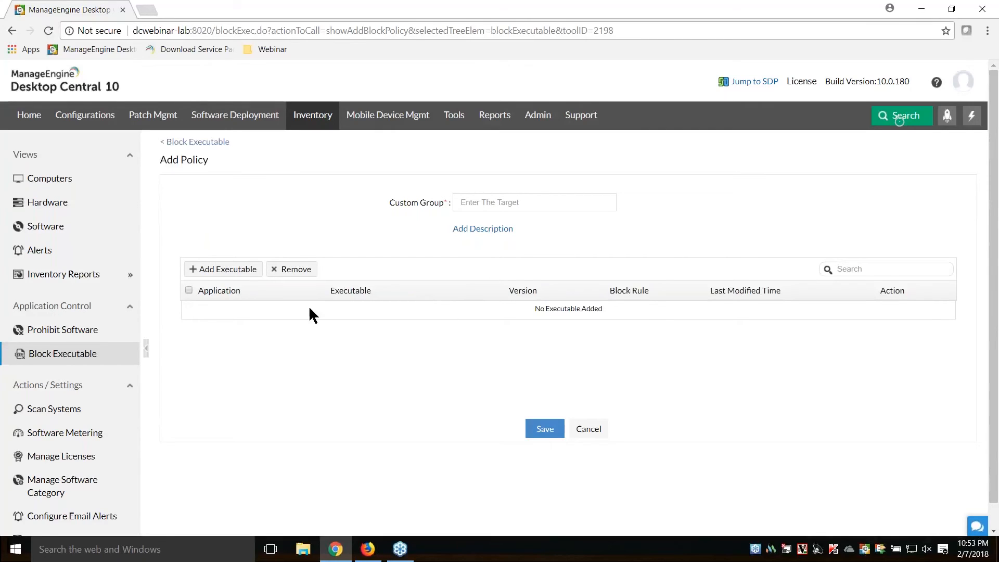
left_click(518, 203)
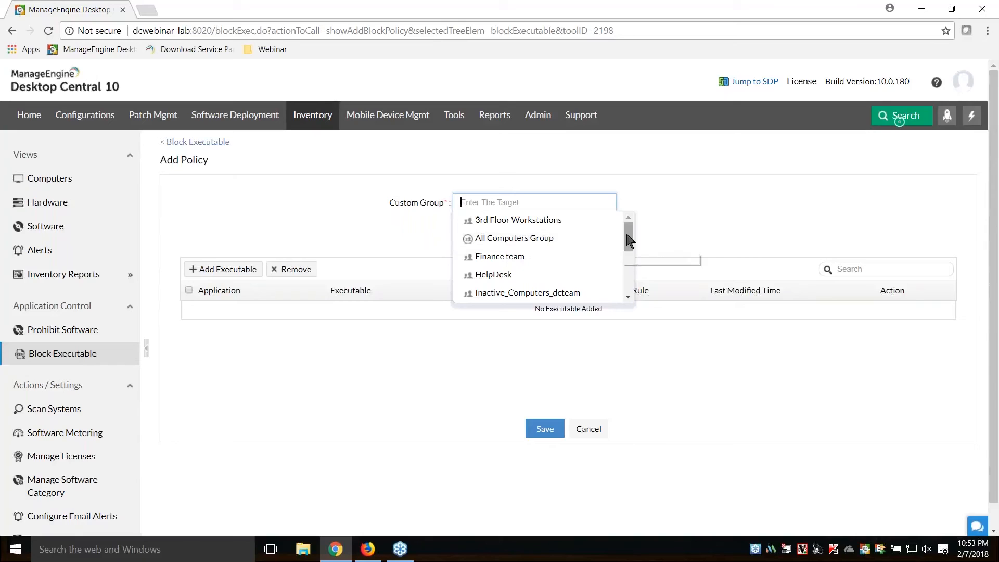
left_click_drag(628, 238, 630, 279)
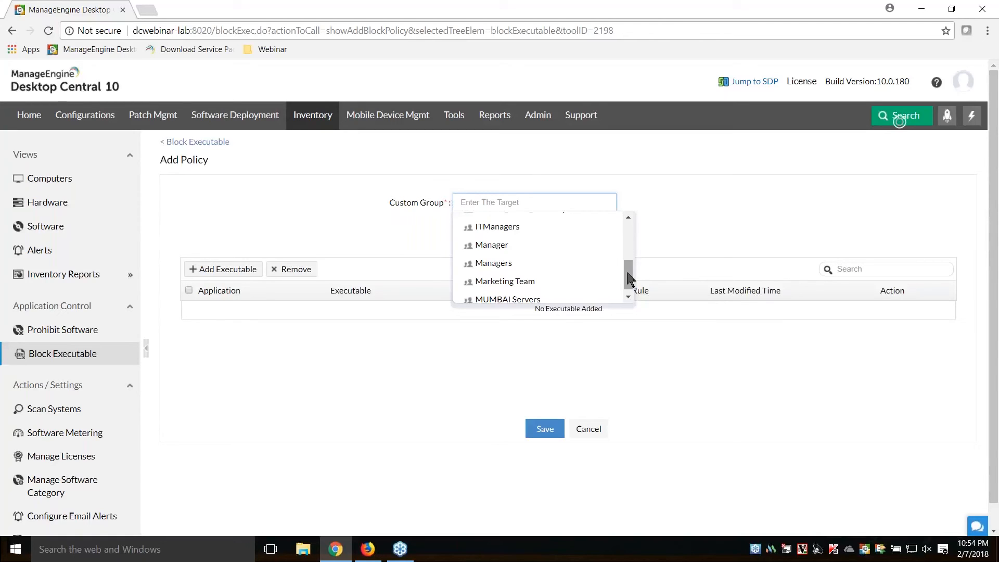
left_click_drag(630, 278, 628, 218)
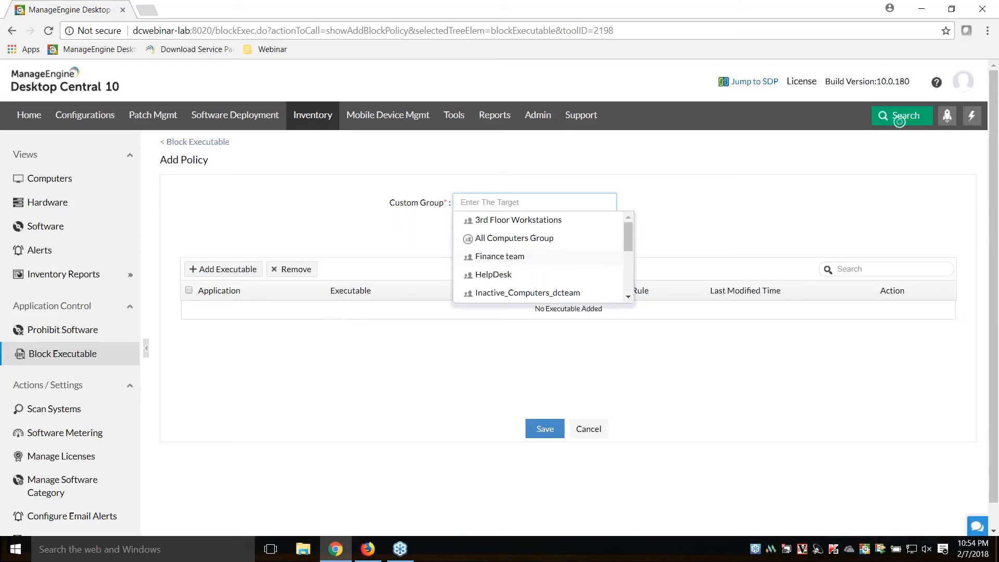
left_click(500, 239)
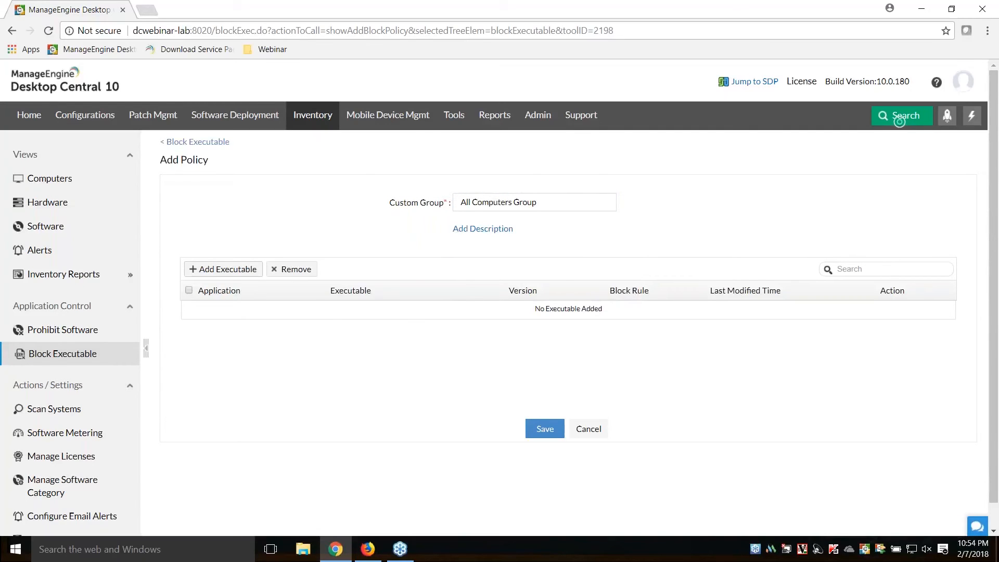
Add an executable to the policy with application name PSCP, the Path block rule and executable name PSCP.exe
left_click(253, 271)
type("PS")
type("C")
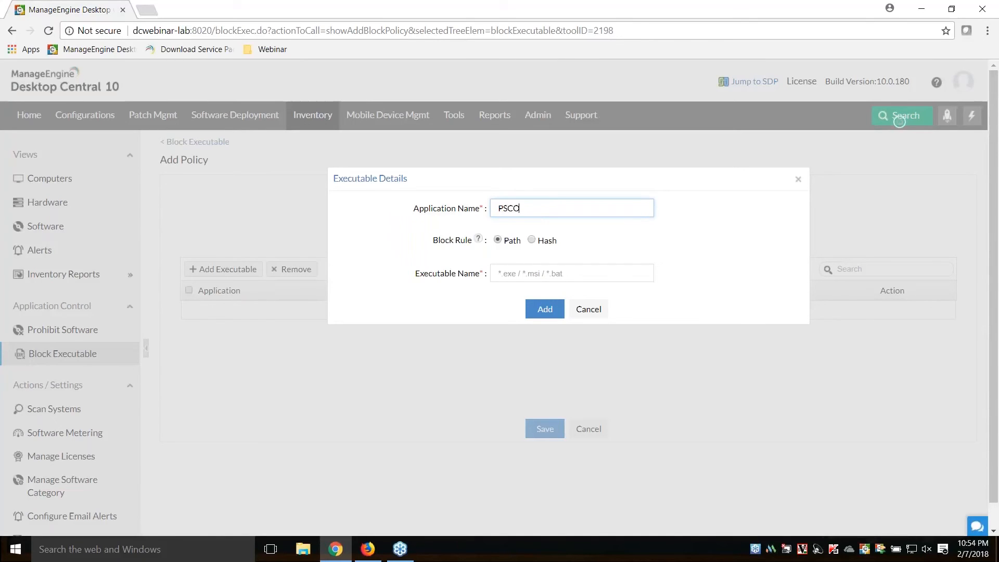
type("P")
left_click(522, 276)
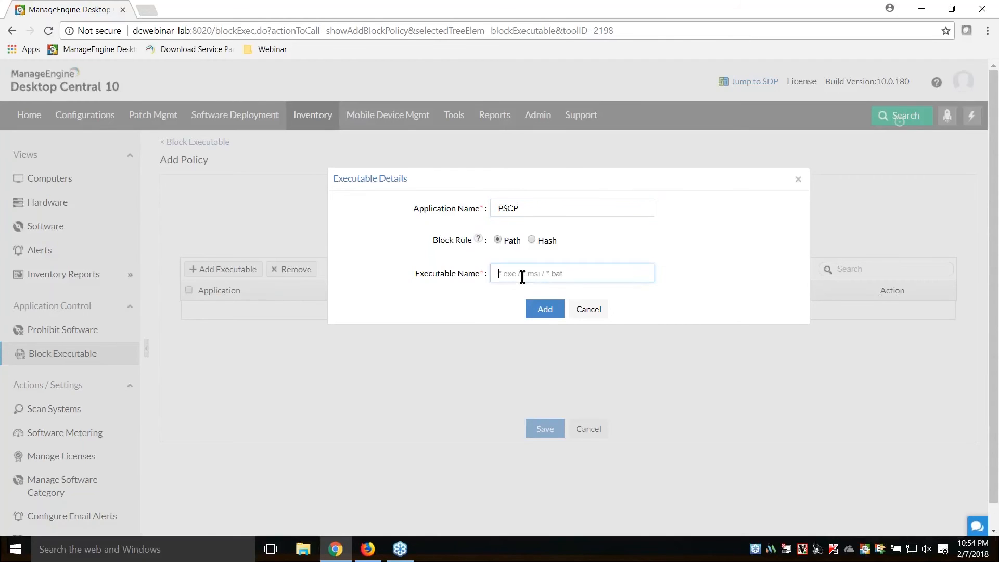
type("PSCP.exe")
left_click(544, 311)
left_click(566, 323)
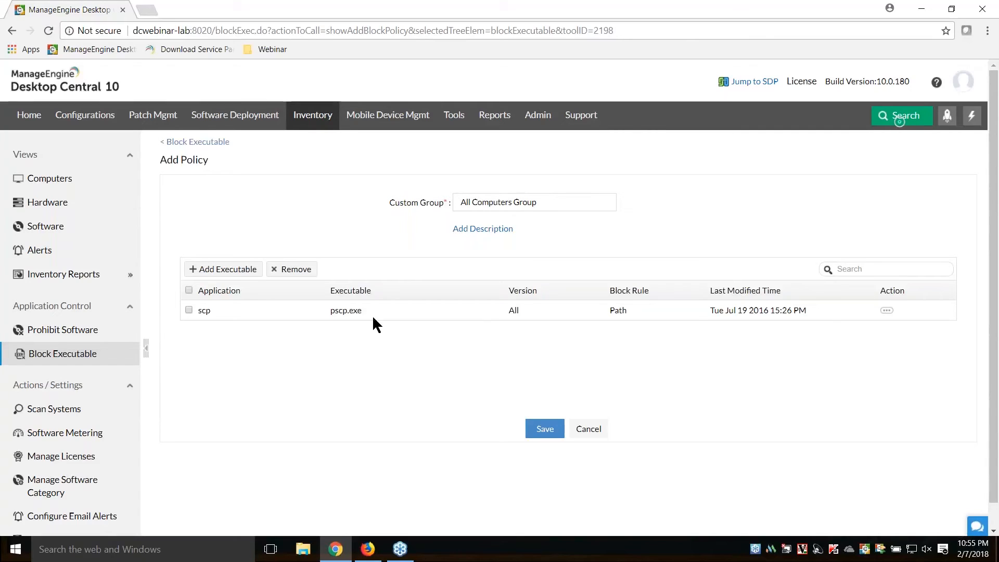
Highlight the custom group name in the policy, leaving All Computers Group as the target
left_click(550, 203)
left_click_drag(550, 204, 460, 205)
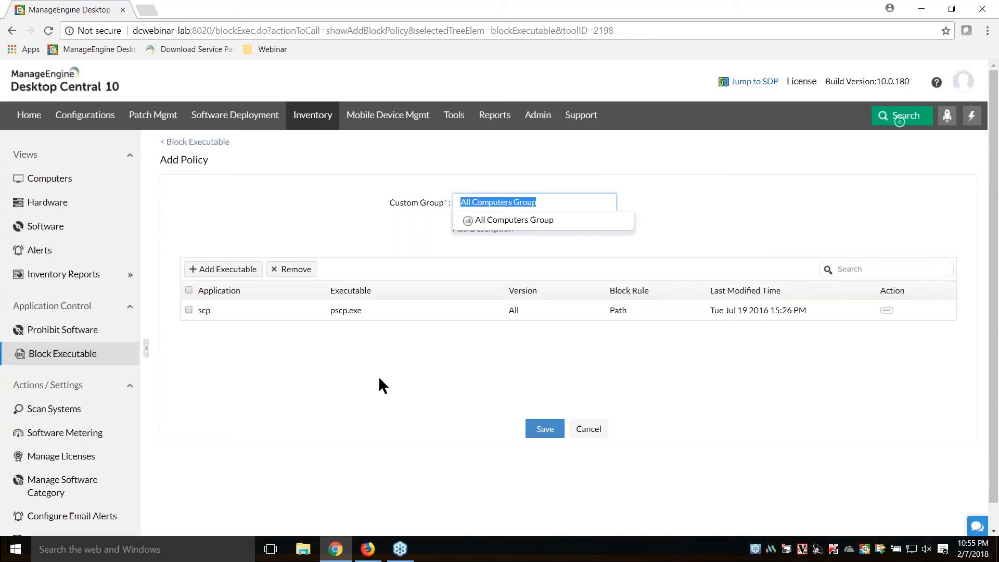
left_click(350, 368)
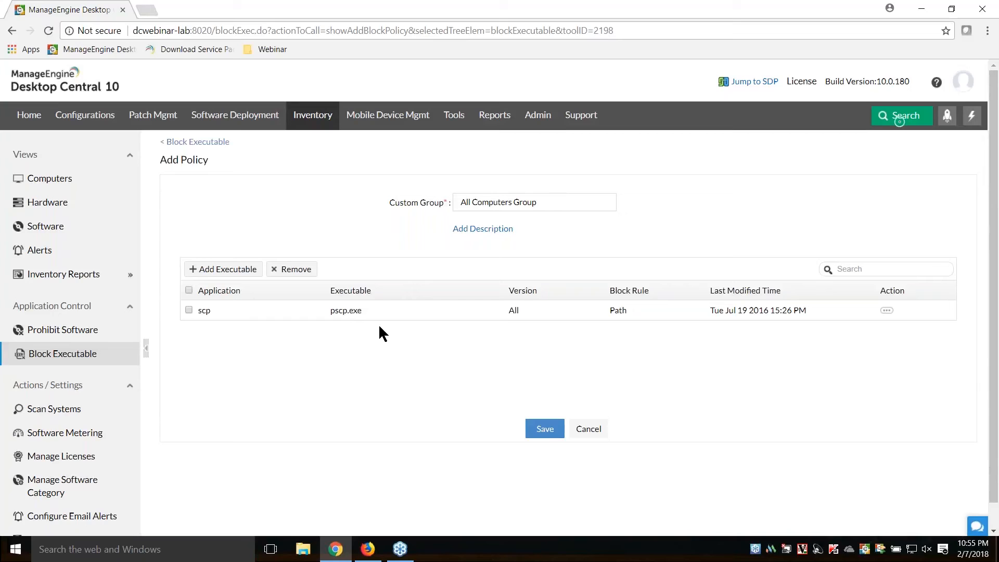
Begin adding another executable with the Hash block rule and upload PSCP.exe from the Desktop folder
left_click(223, 270)
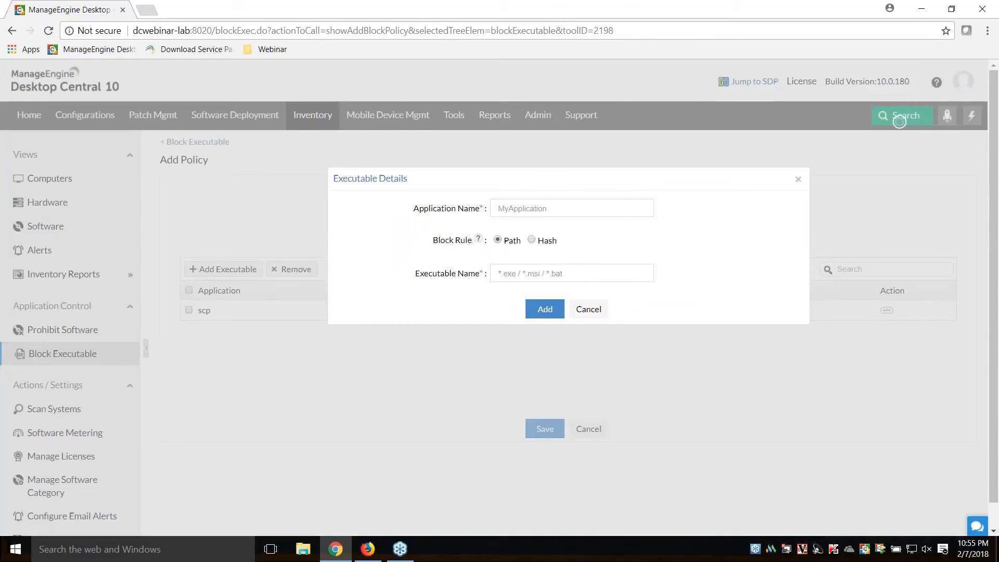
left_click(545, 242)
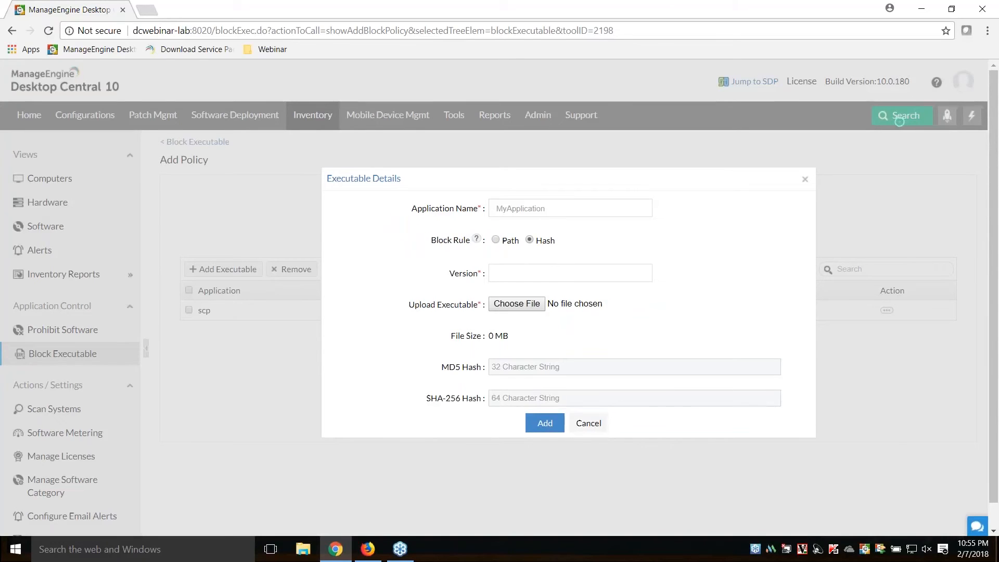
left_click(521, 306)
left_click(52, 92)
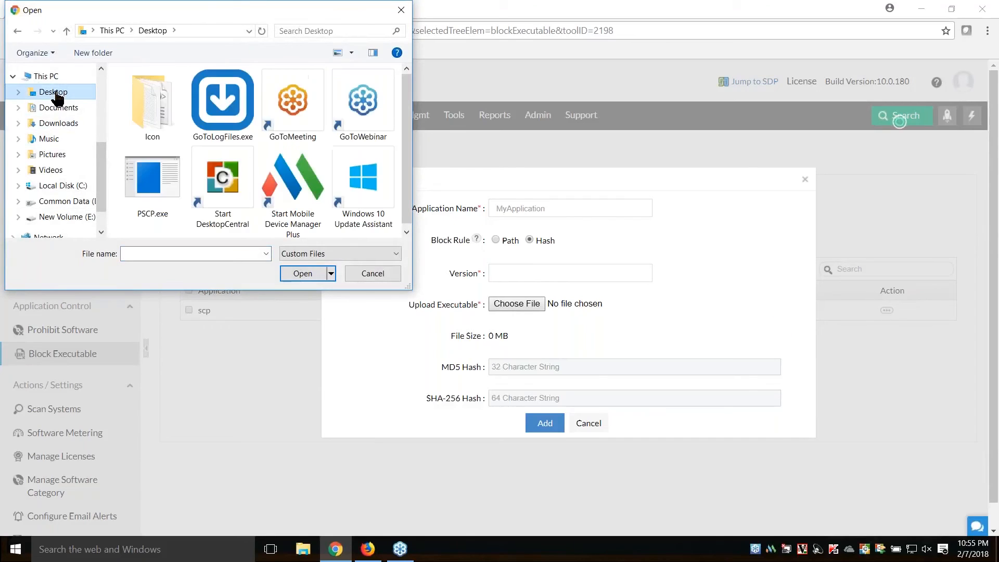
double_click(163, 188)
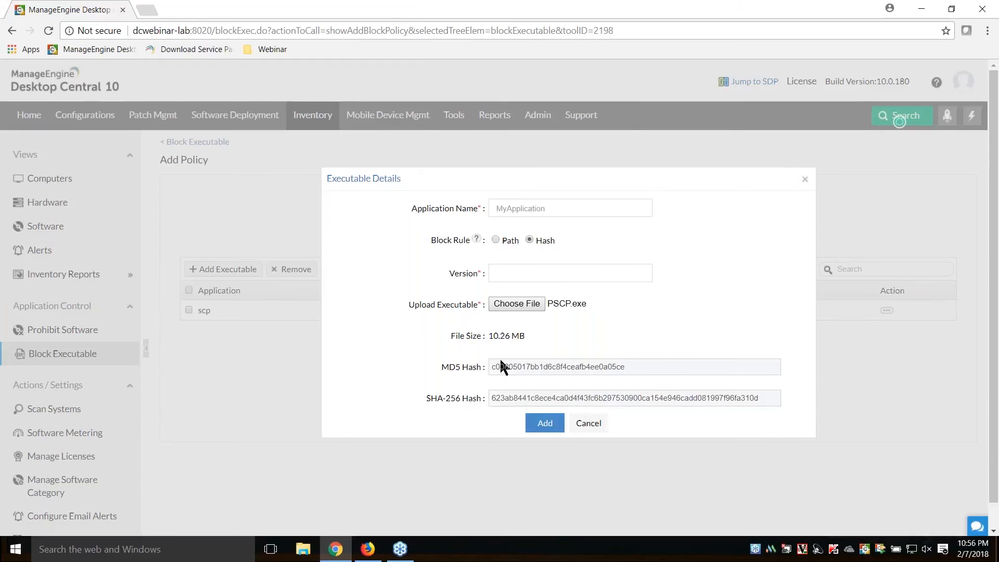
Name the executable entry scp with version 4 and add the existing hash rule for PSCP.exe to the block policy
left_click(511, 273)
type("4")
key("shift+Tab")
key("shift+Tab")
type("scp")
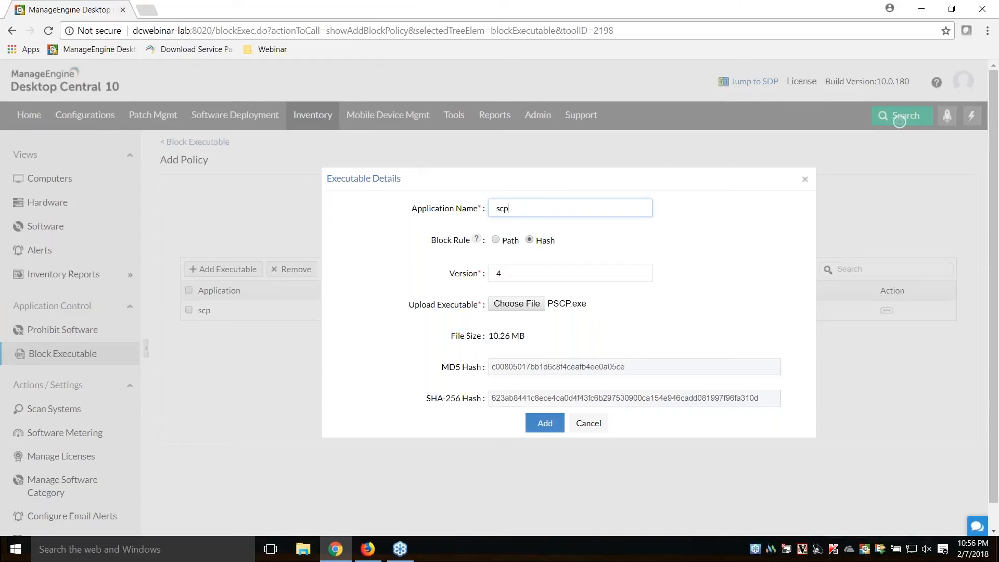
left_click(541, 420)
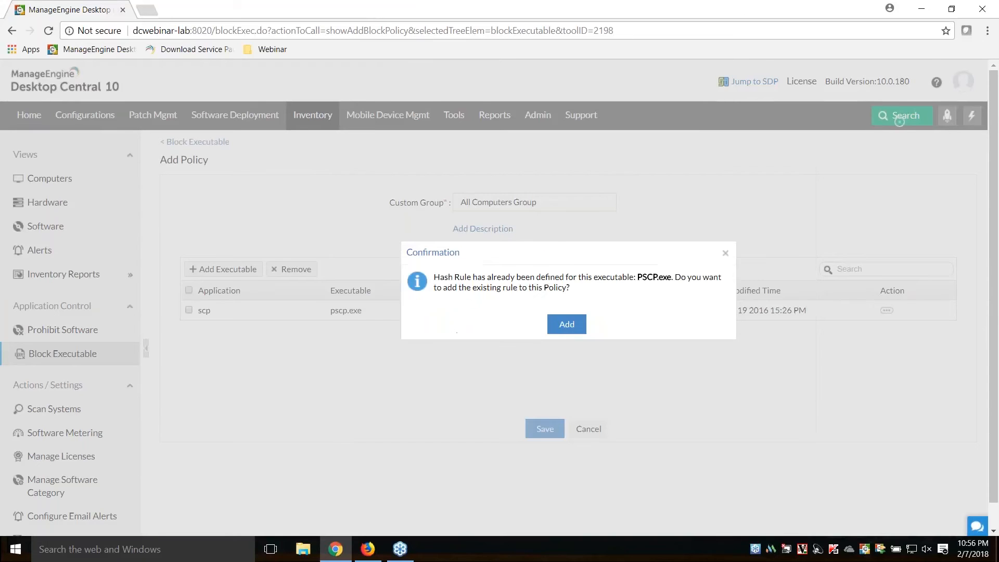
left_click(565, 330)
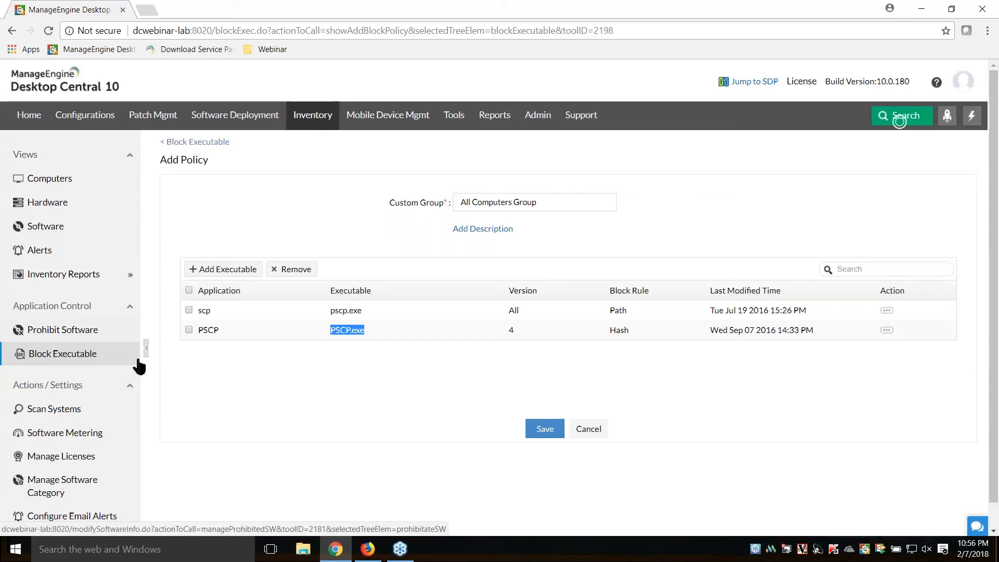
Review the email alert setting for prohibited software installations, and open the Prohibit Software page
scroll(141, 367, "down", 1)
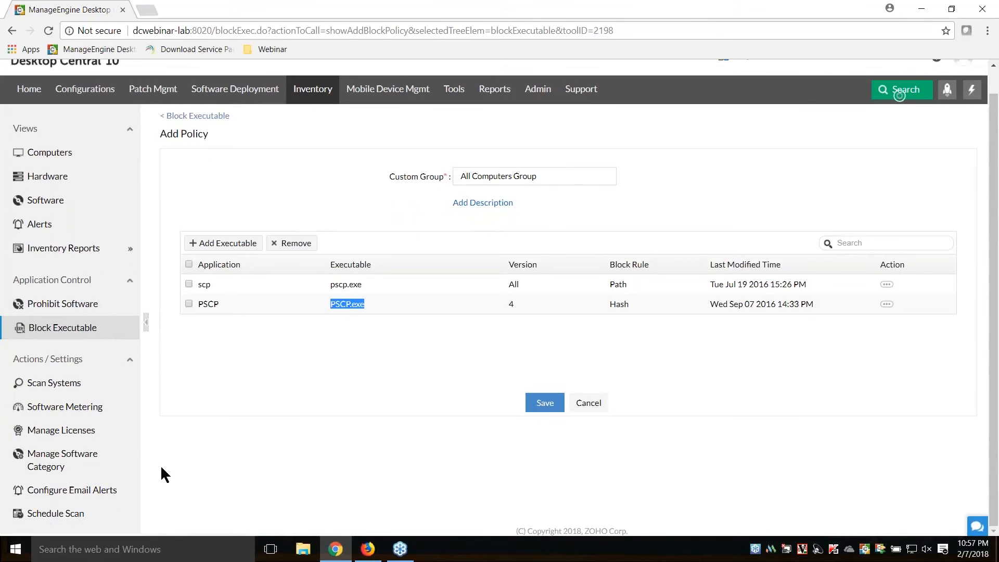
left_click(110, 496)
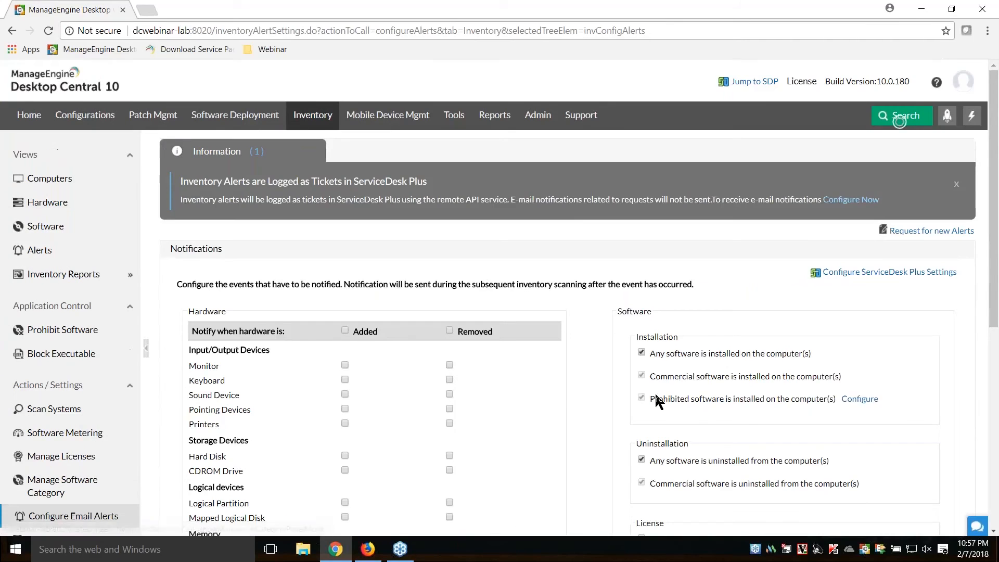
scroll(654, 312, "down", 2)
left_click_drag(651, 269, 840, 275)
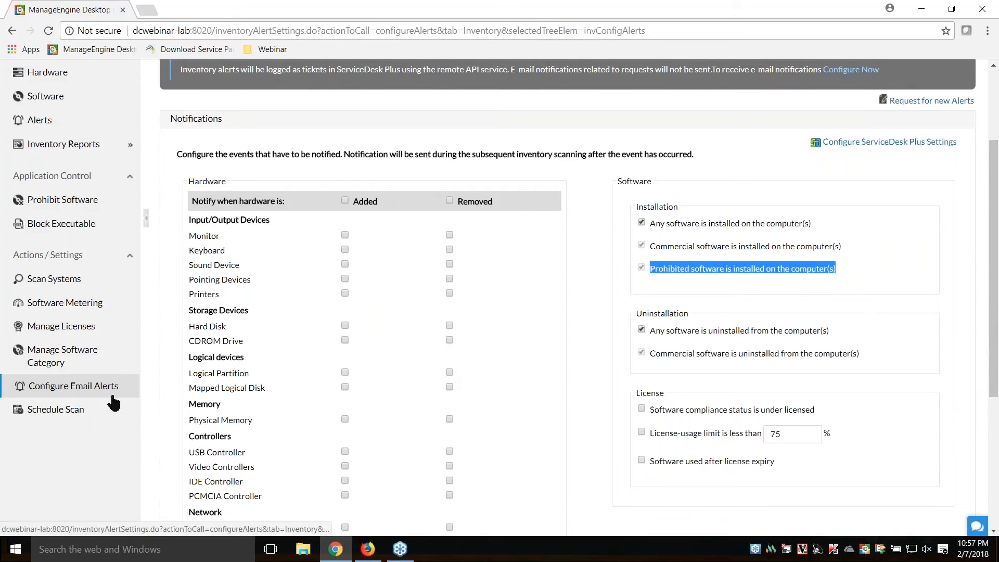
scroll(78, 354, "up", 3)
left_click(64, 331)
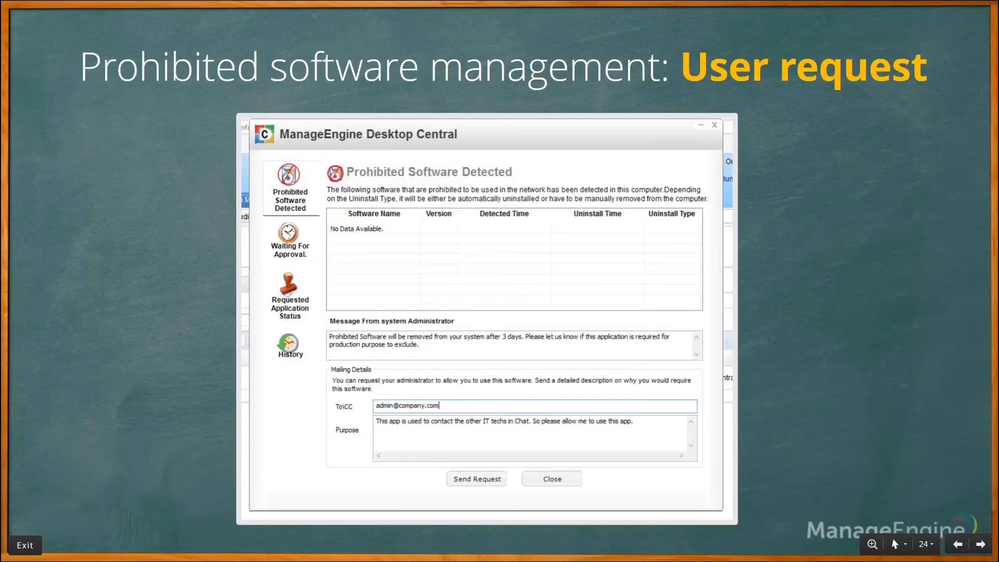
key("Right")
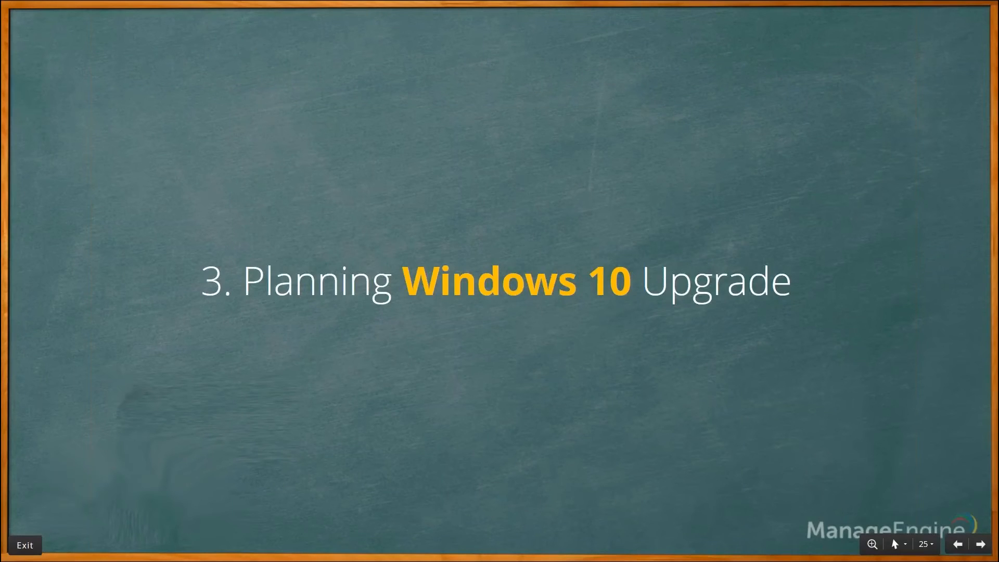
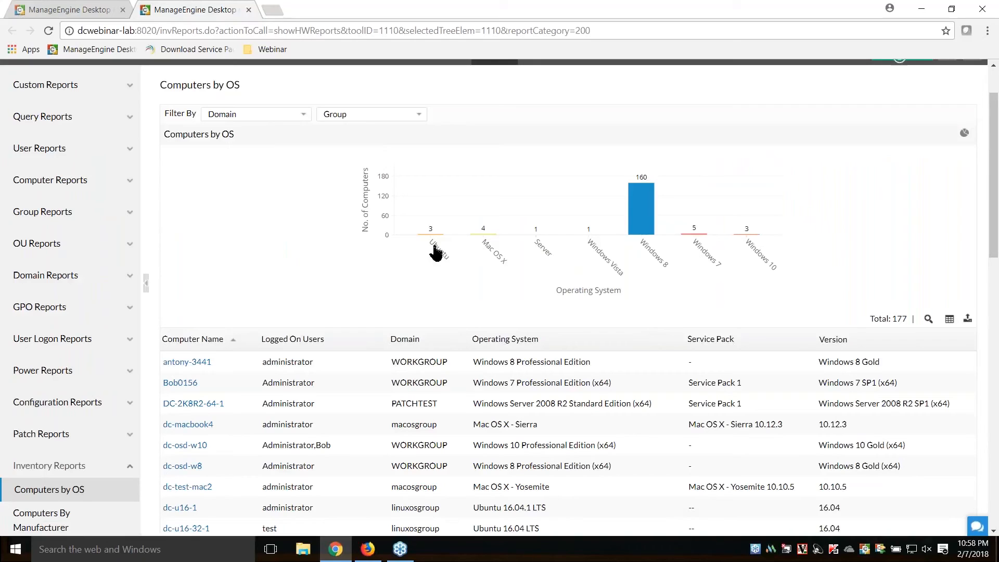
Close the operating system report, and view the Computers By Memory report in a separate tab, closing it when done
left_click(249, 10)
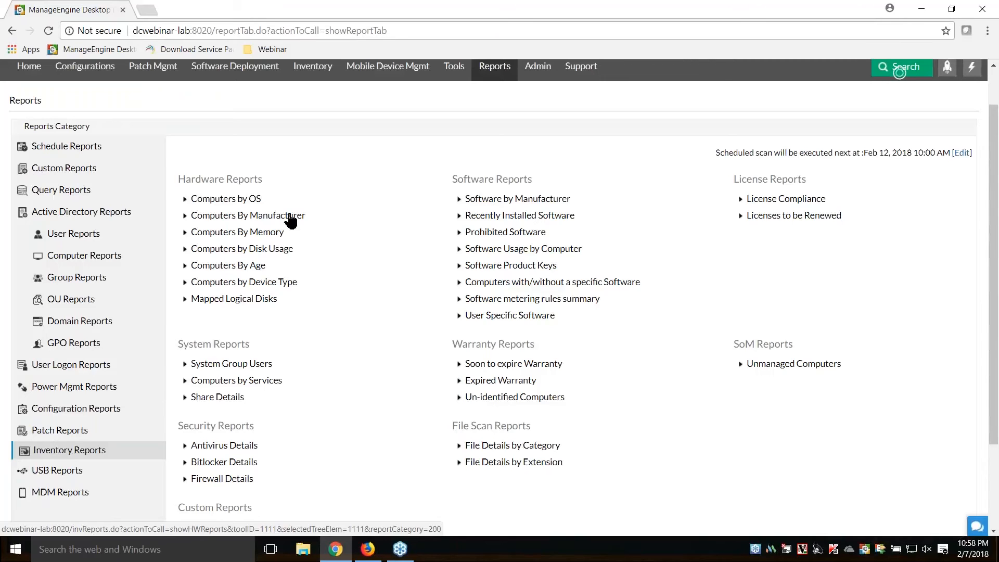
right_click(272, 232)
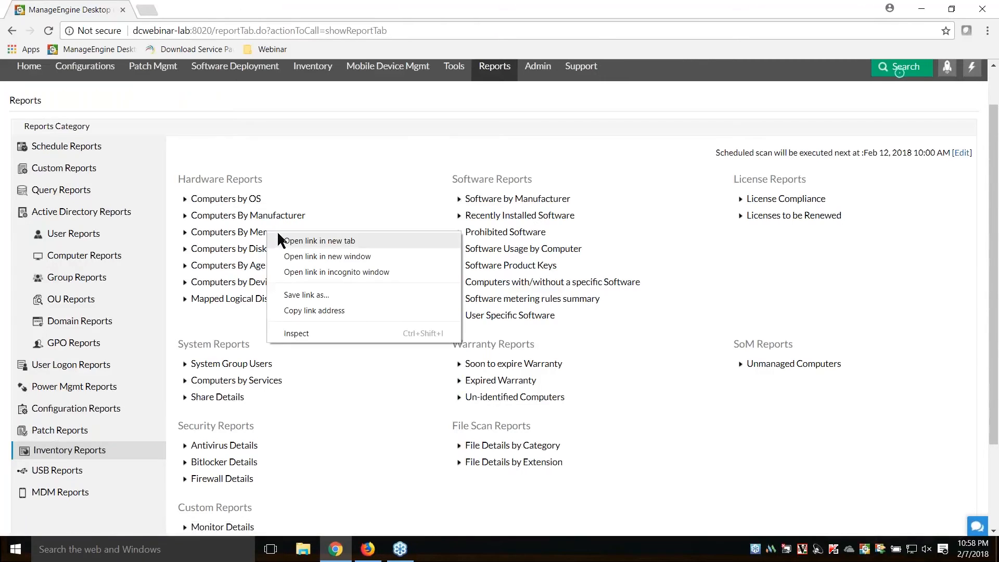
left_click(286, 241)
left_click(208, 10)
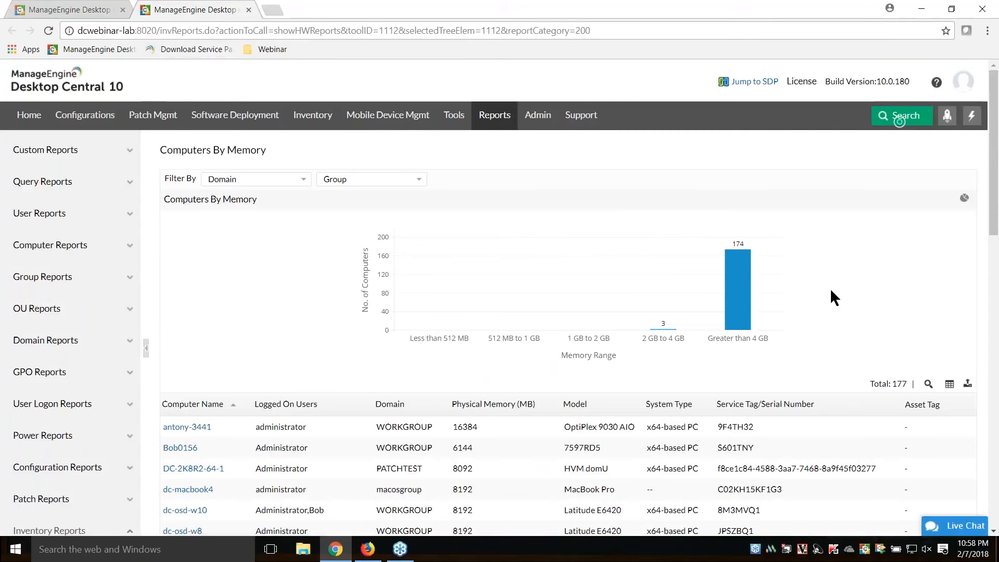
scroll(830, 297, "down", 2)
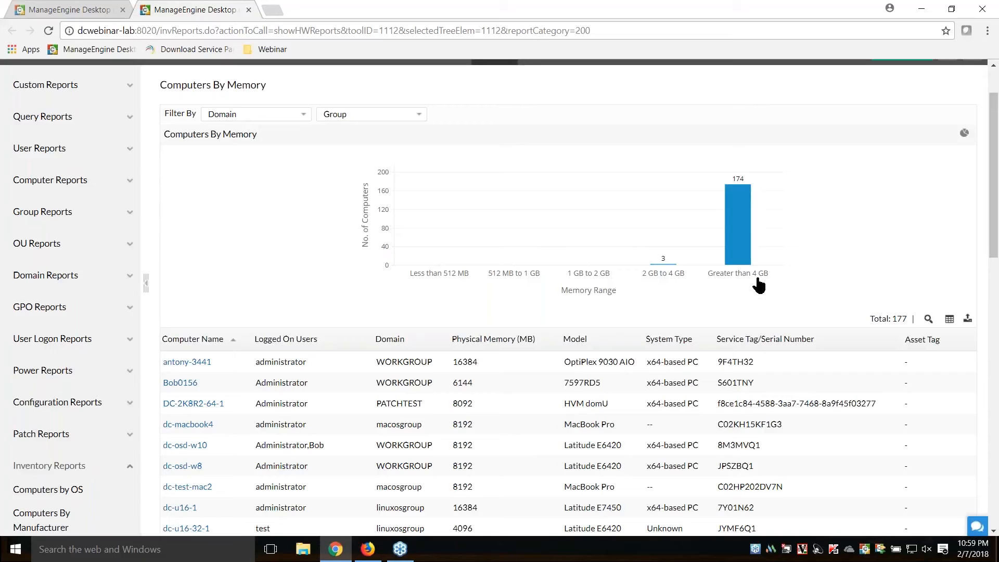
left_click(247, 9)
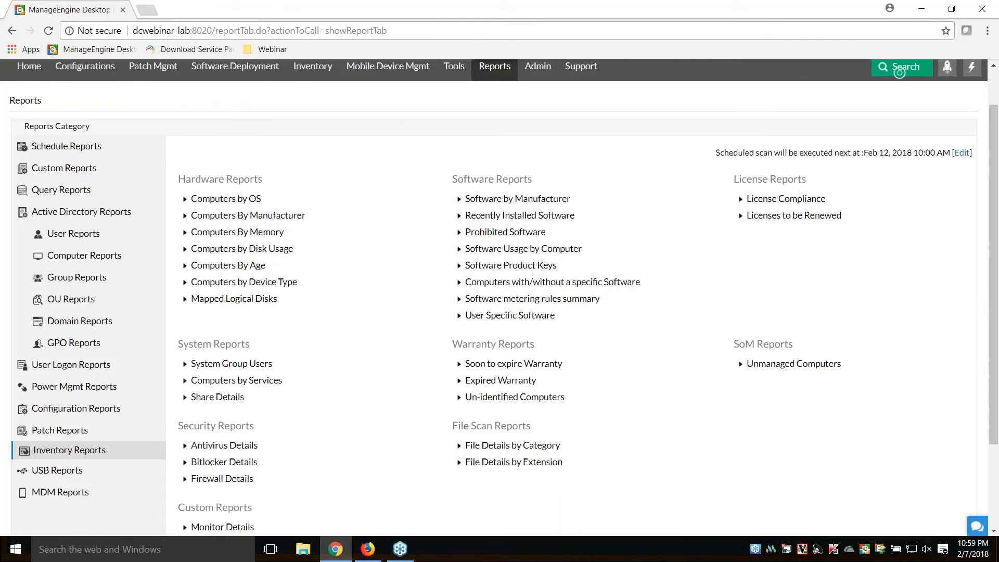
View the Computers By Age report with its installation years in a separate tab, and close it
right_click(249, 268)
left_click(262, 272)
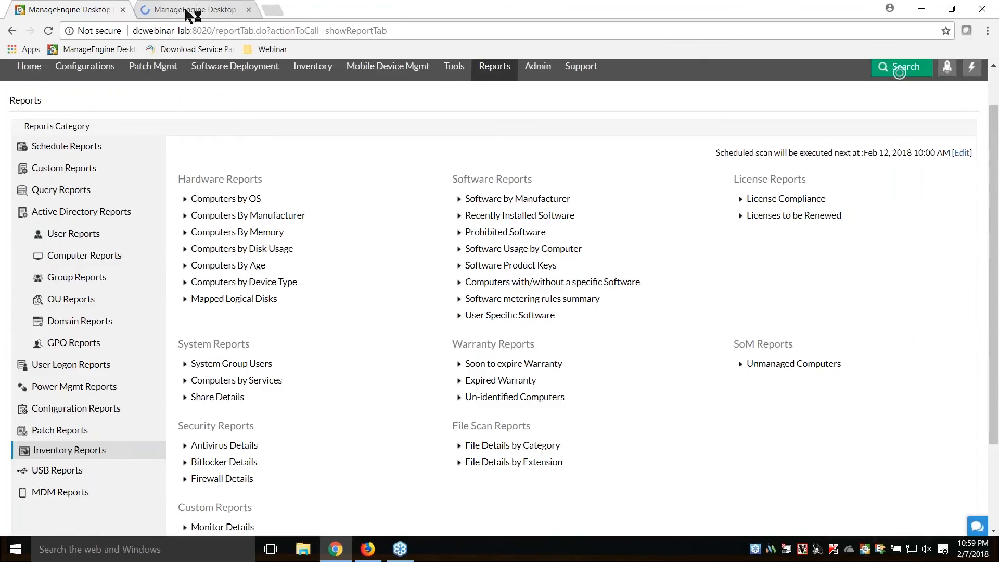
left_click(188, 11)
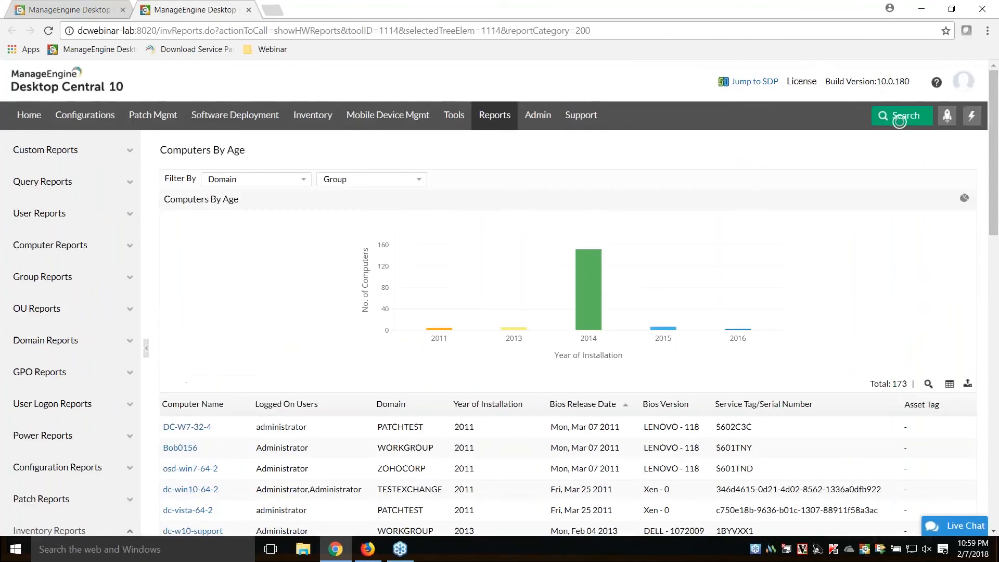
scroll(641, 225, "down", 3)
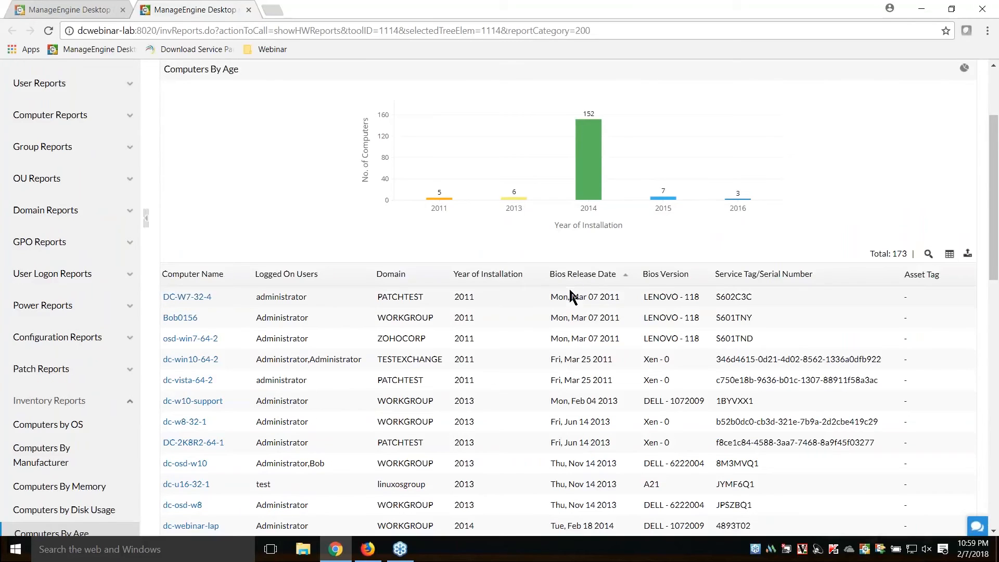
left_click(249, 10)
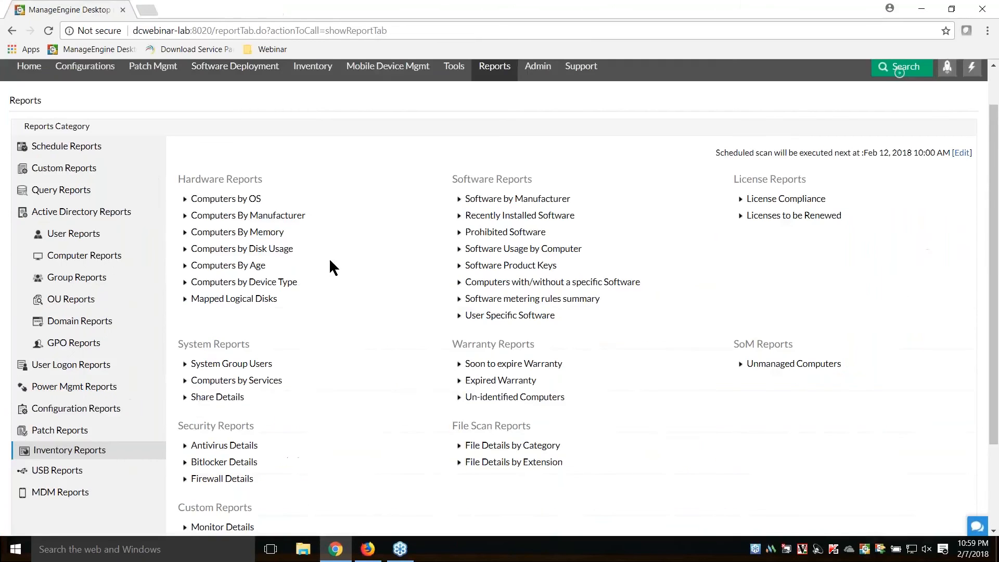
View the Computers by Device Type report in a separate tab, examine the computer types, and close it
right_click(239, 287)
left_click(259, 291)
left_click(180, 8)
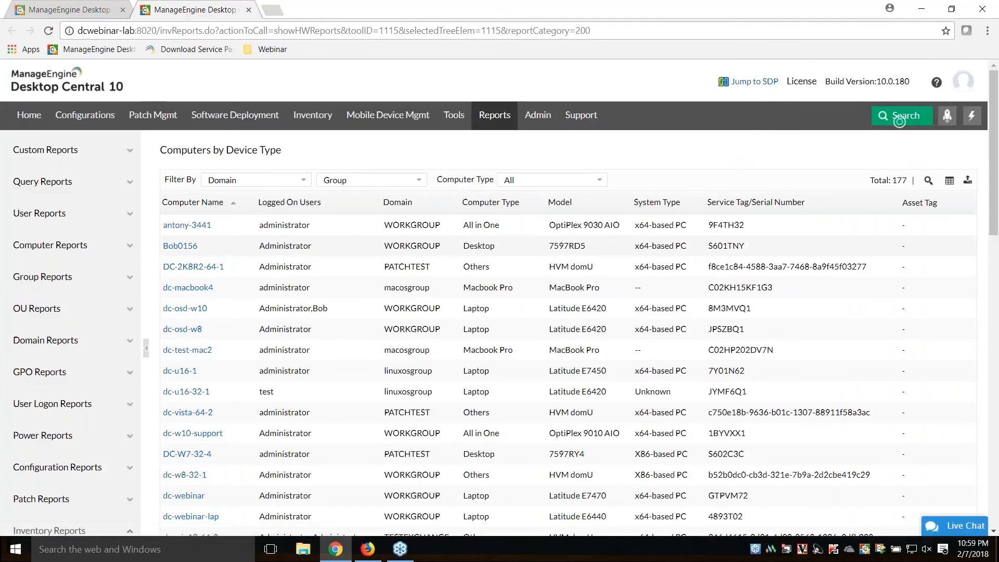
left_click_drag(484, 224, 495, 271)
left_click(502, 300)
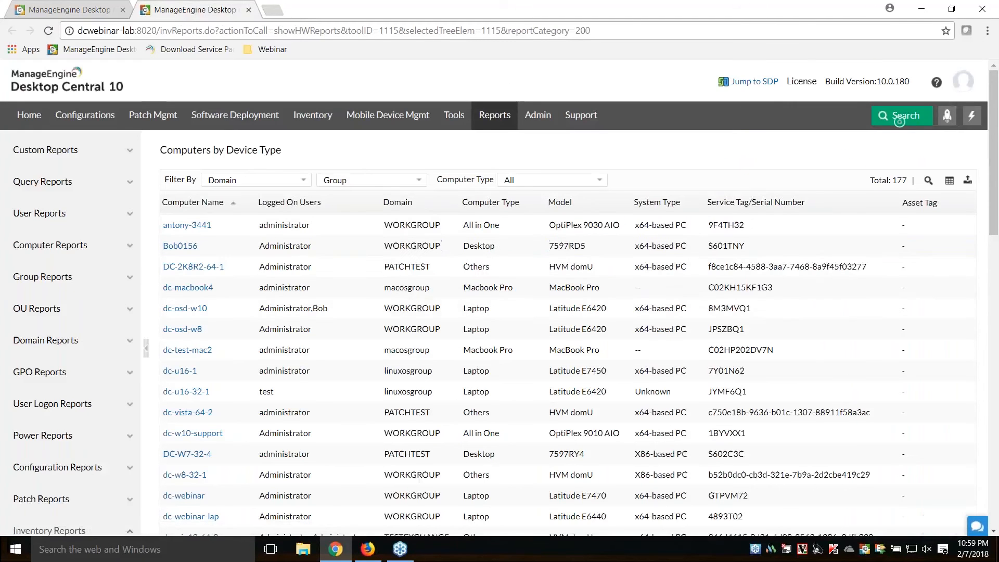
left_click(248, 10)
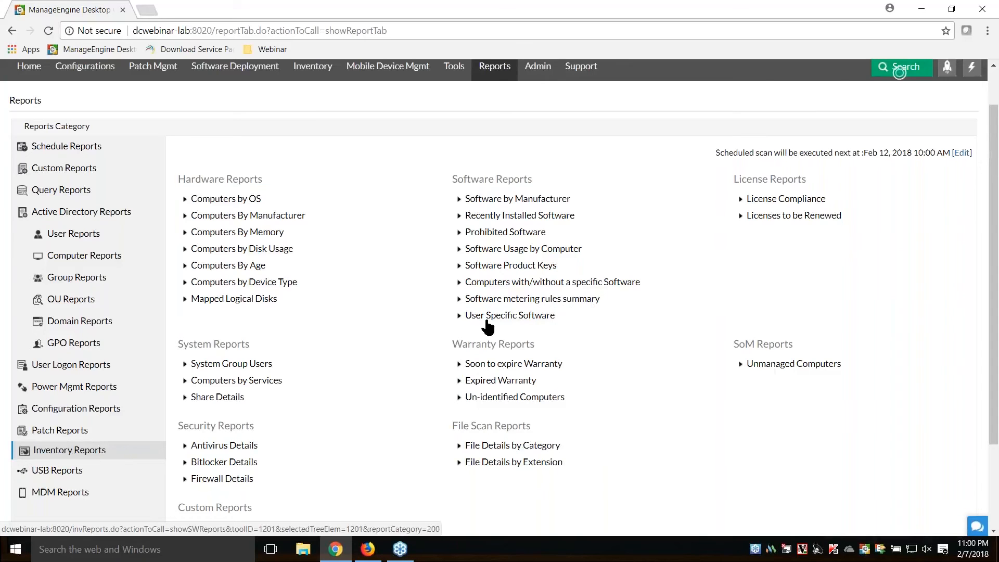
Open the Licenses to be Renewed report in Details View and filter it to licenses expiring within 5 Days
left_click(806, 225)
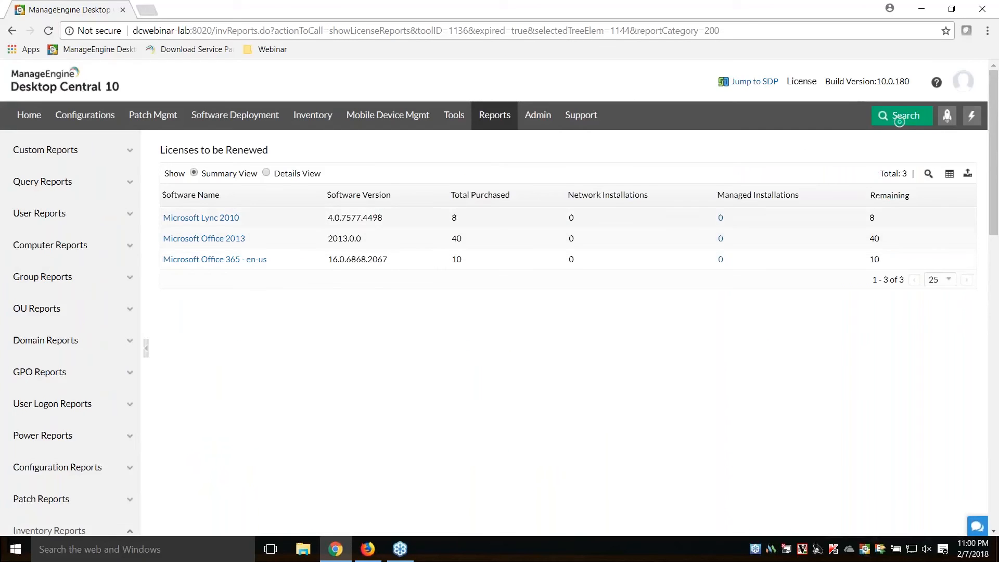
left_click(266, 173)
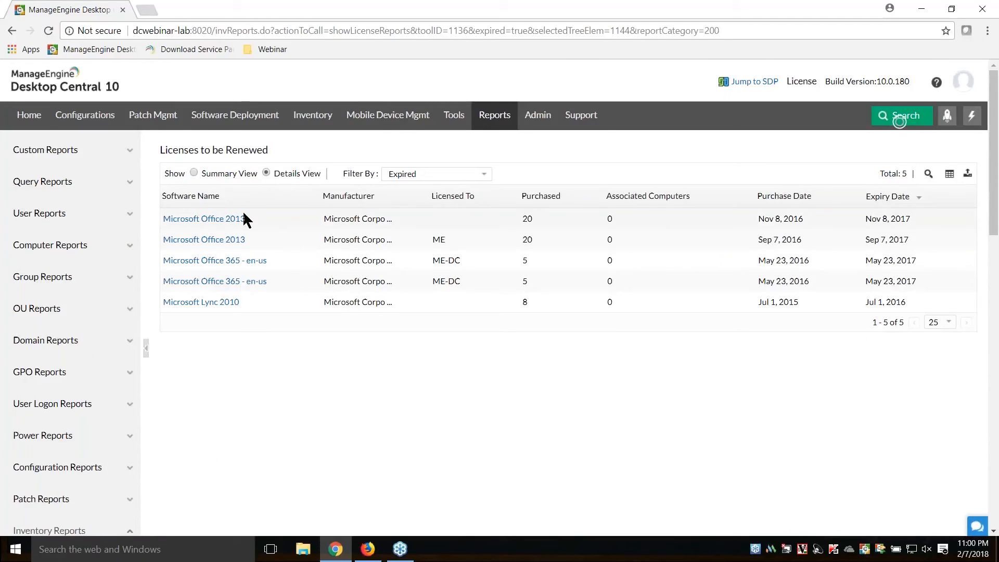
left_click(484, 174)
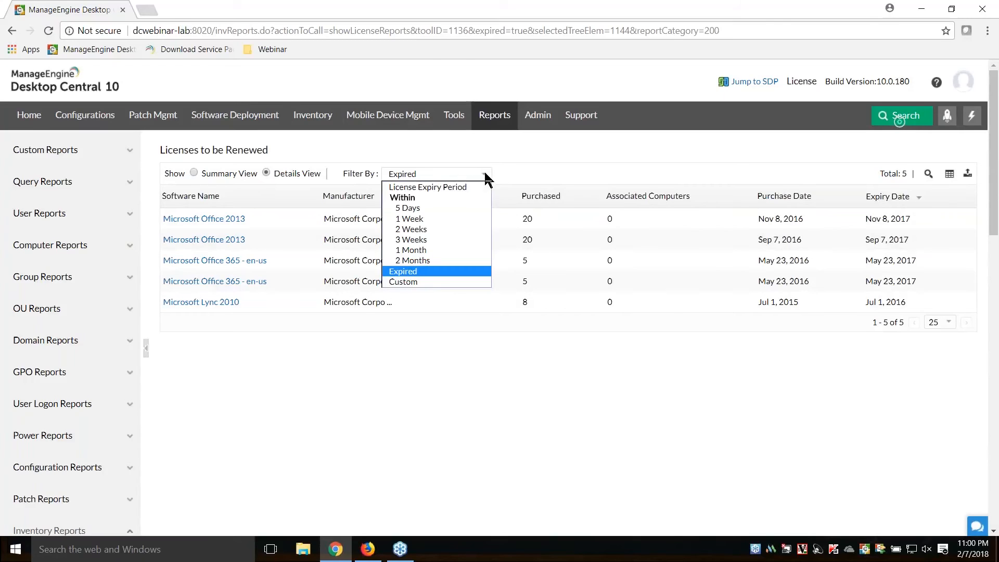
left_click(404, 204)
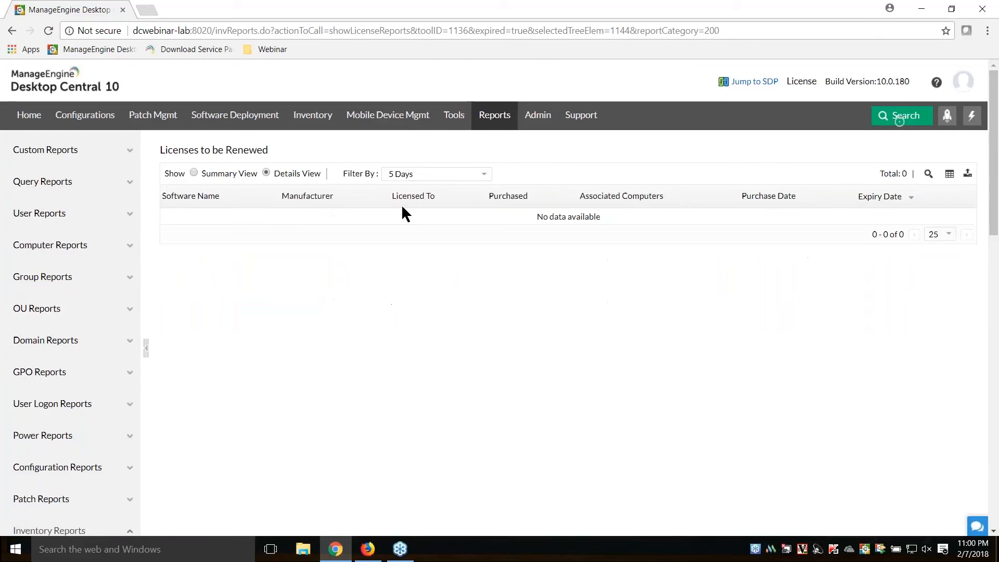
Filter the license list to 2 Months, and look at the Custom expiry period option without generating a report
left_click(474, 174)
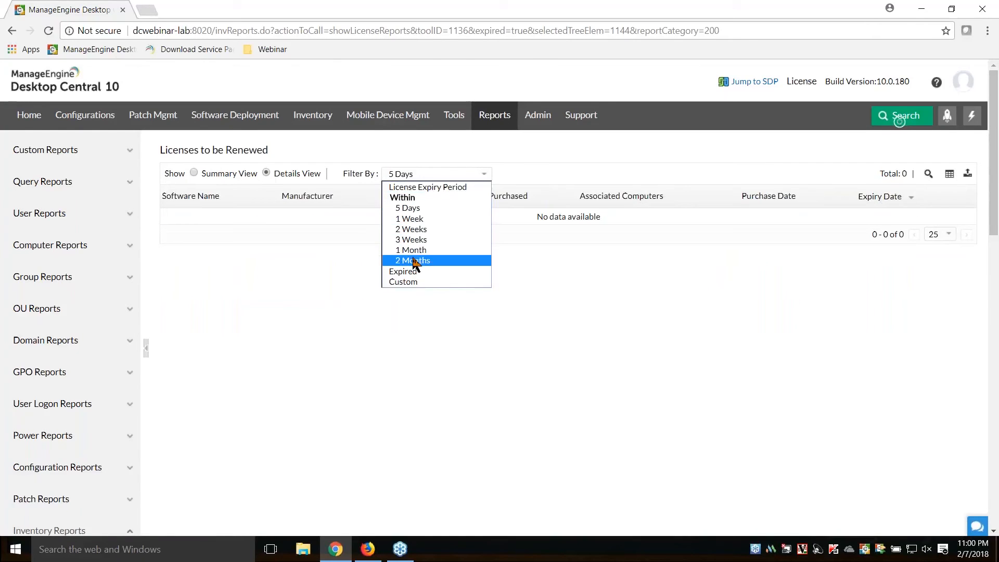
left_click(416, 263)
left_click(460, 173)
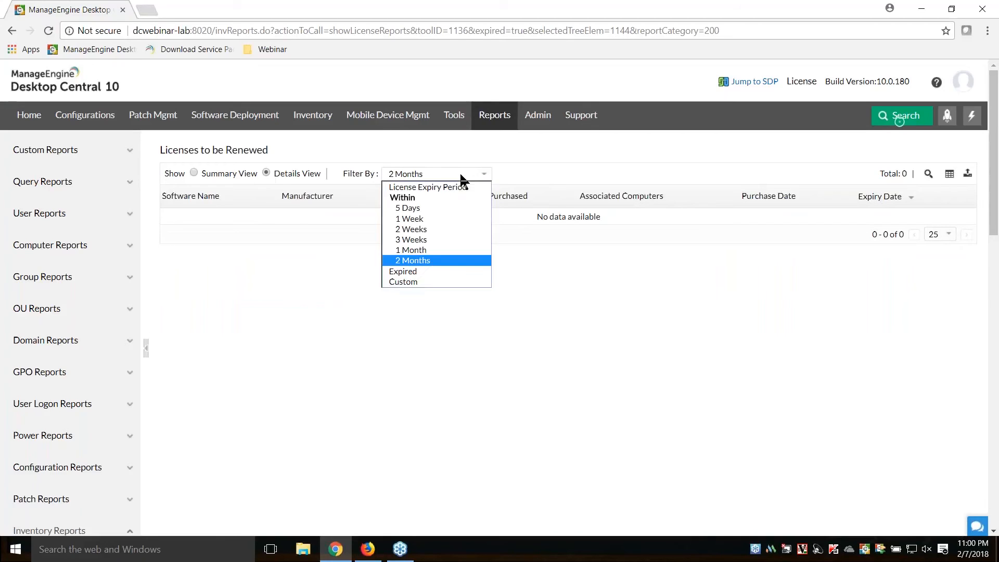
left_click(411, 282)
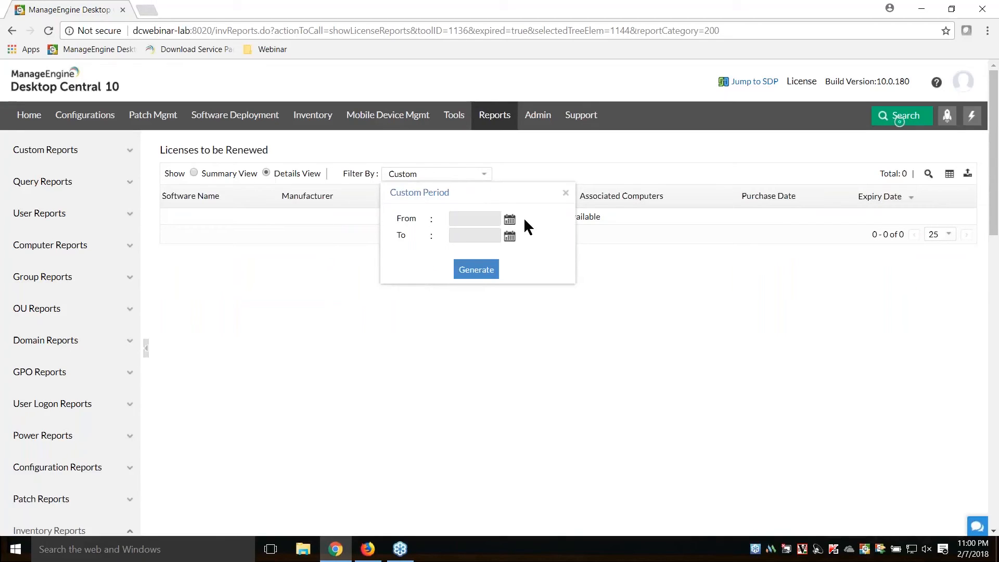
left_click(566, 193)
Return to the main Reports page and show the Inventory Reports category
left_click(492, 120)
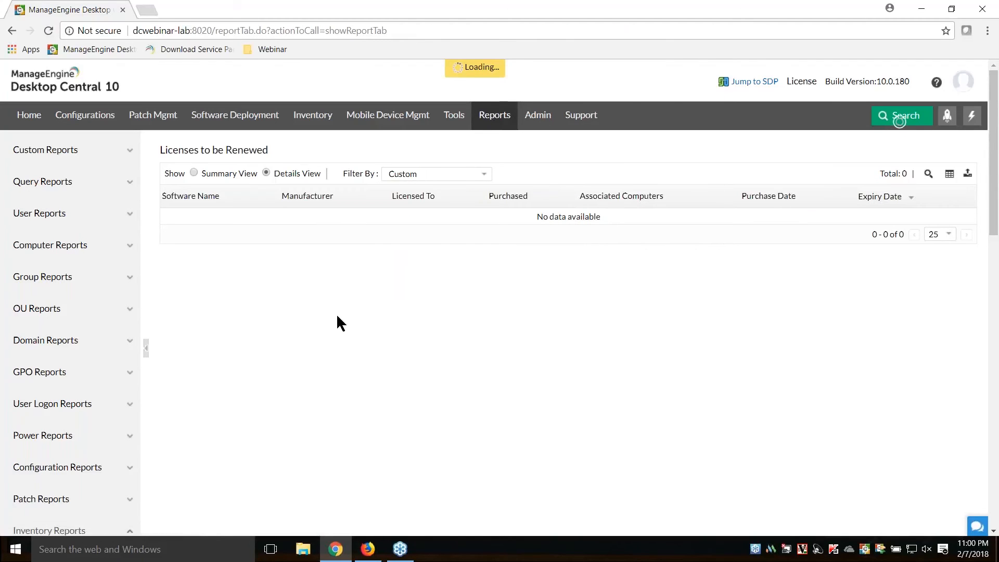
scroll(337, 316, "down", 1)
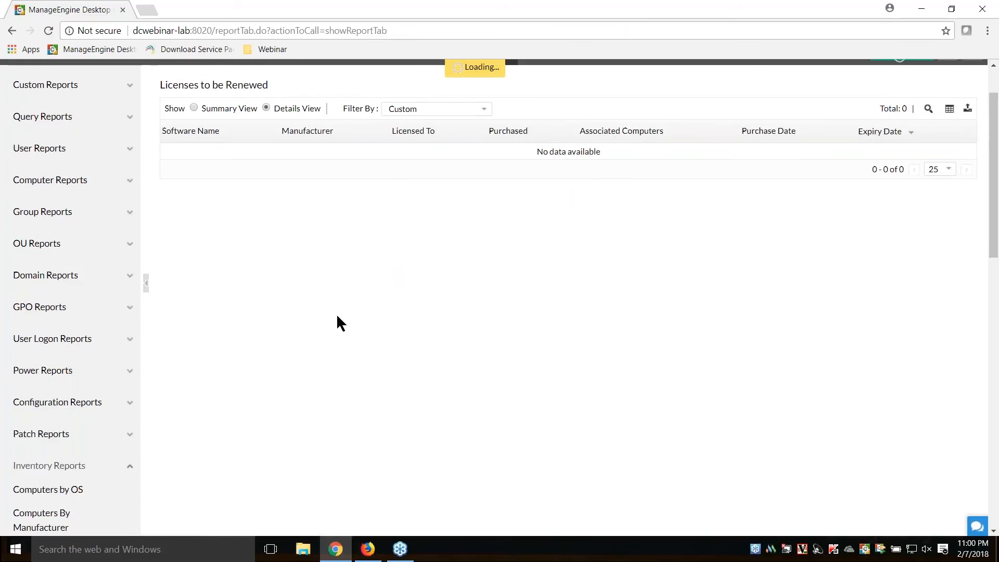
scroll(208, 385, "down", 1)
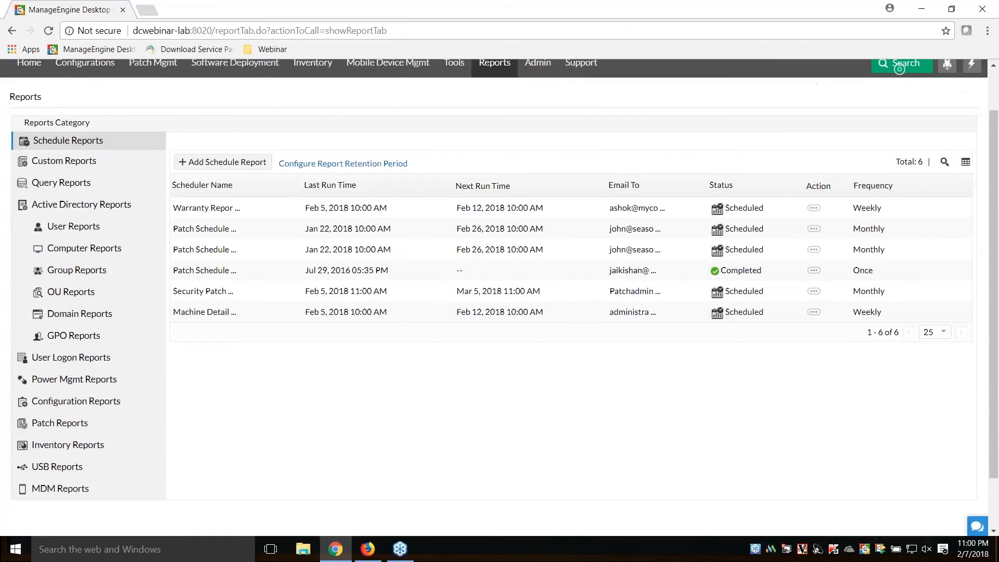
left_click(73, 434)
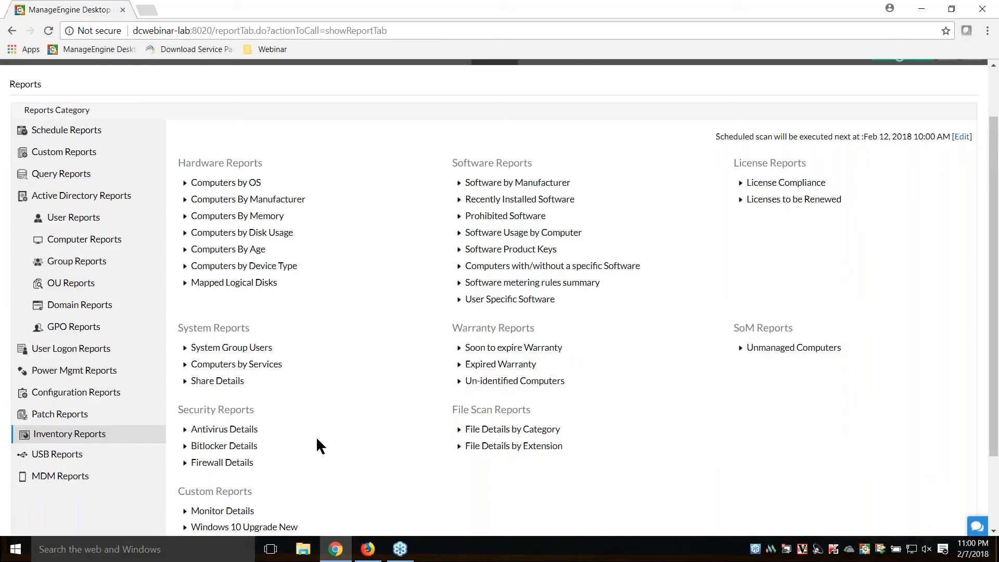
Open the Custom Reports category and start a new custom report
scroll(316, 440, "up", 1)
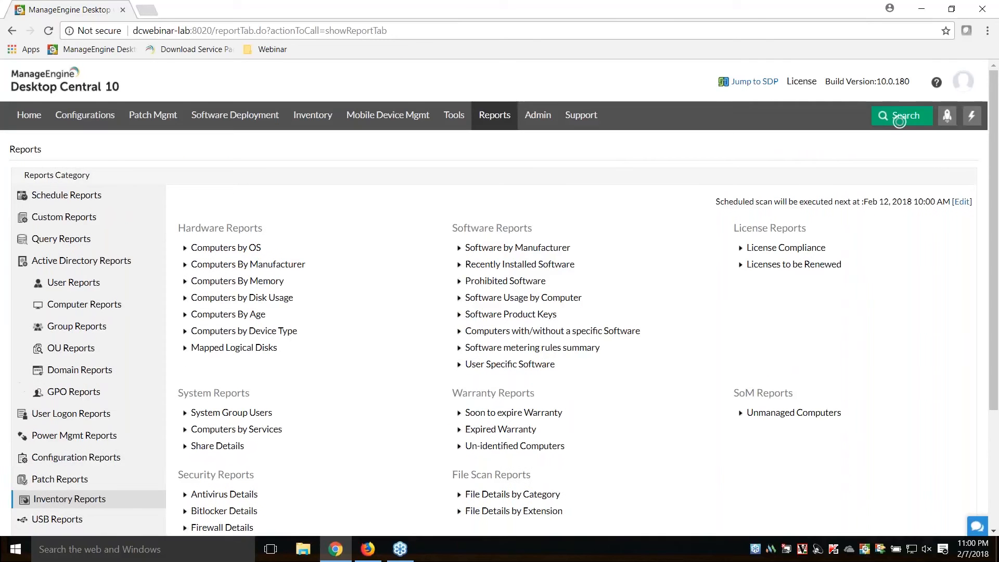
left_click(63, 217)
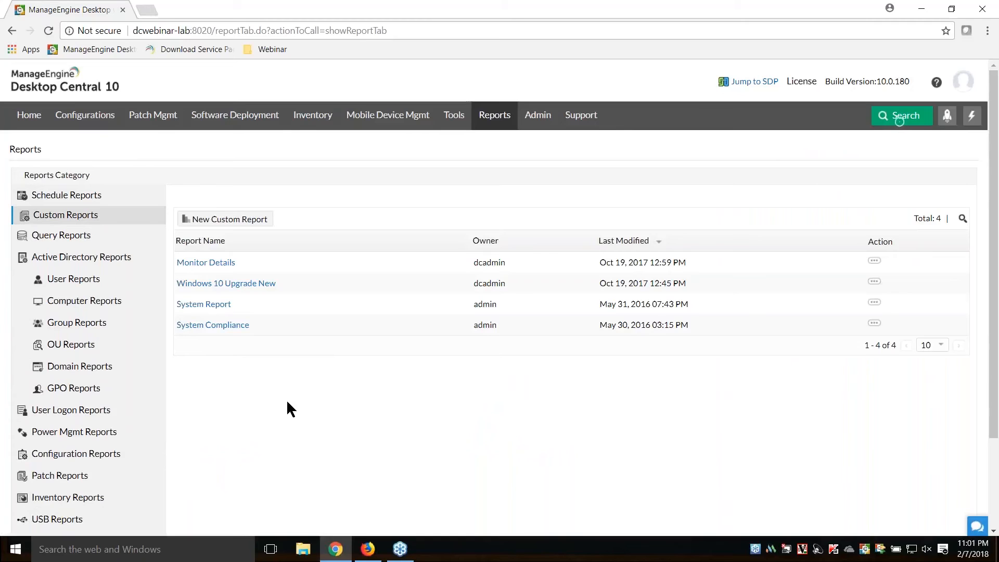
left_click(225, 219)
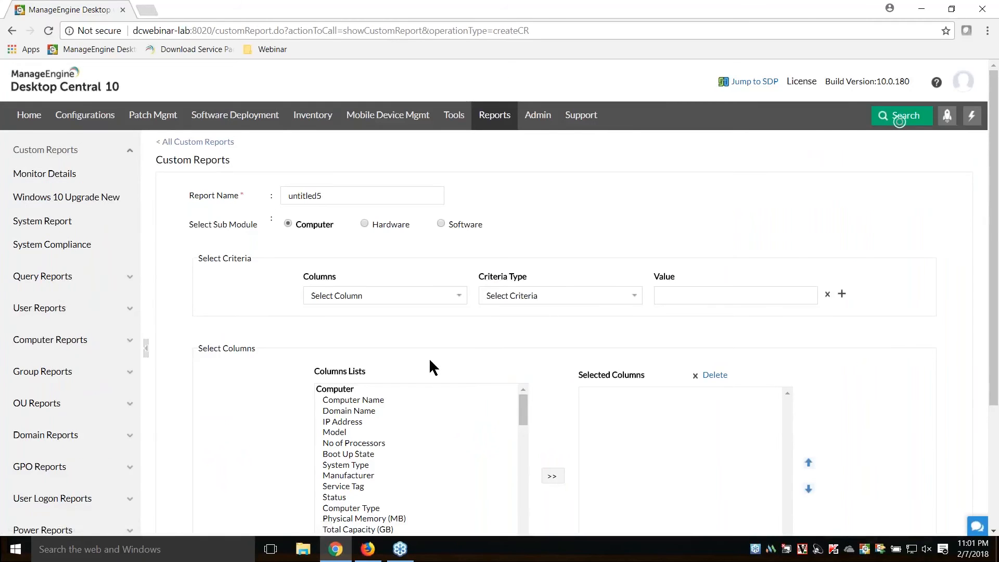
Review the criteria and available columns for the Computer, Hardware and Software sub modules, then leave the new custom report unsaved
scroll(430, 361, "down", 1)
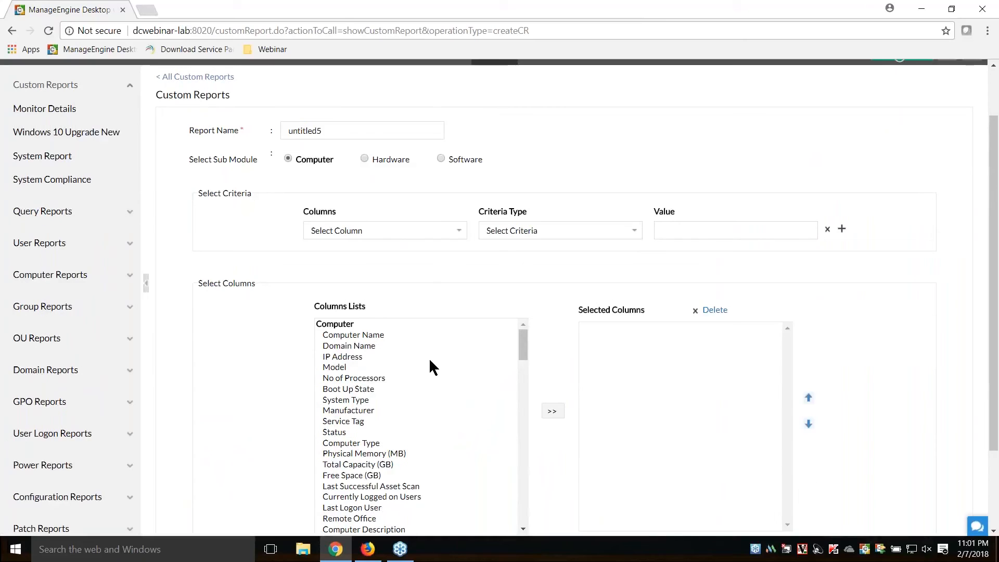
left_click(429, 224)
left_click(429, 223)
scroll(426, 394, "up", 1)
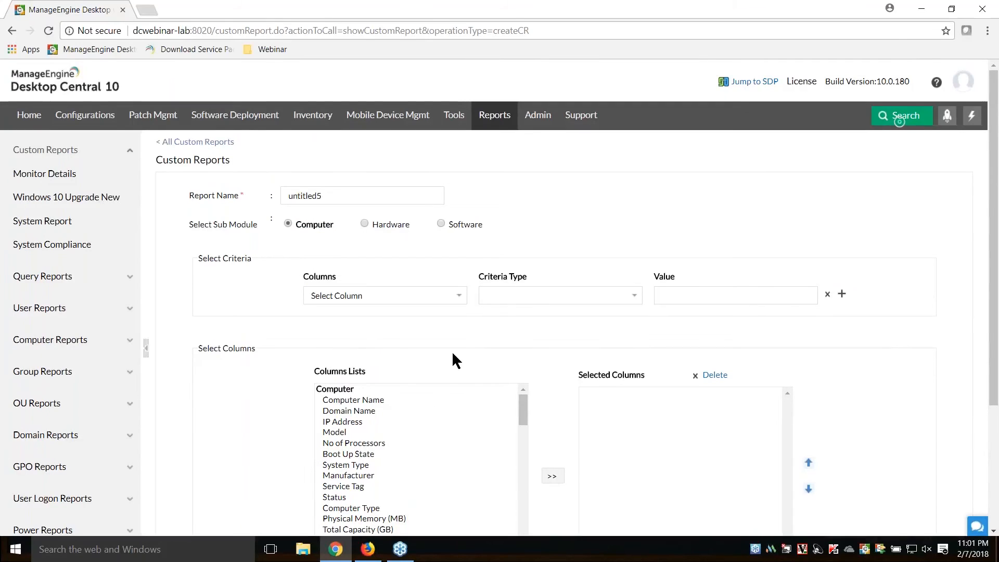
left_click(365, 224)
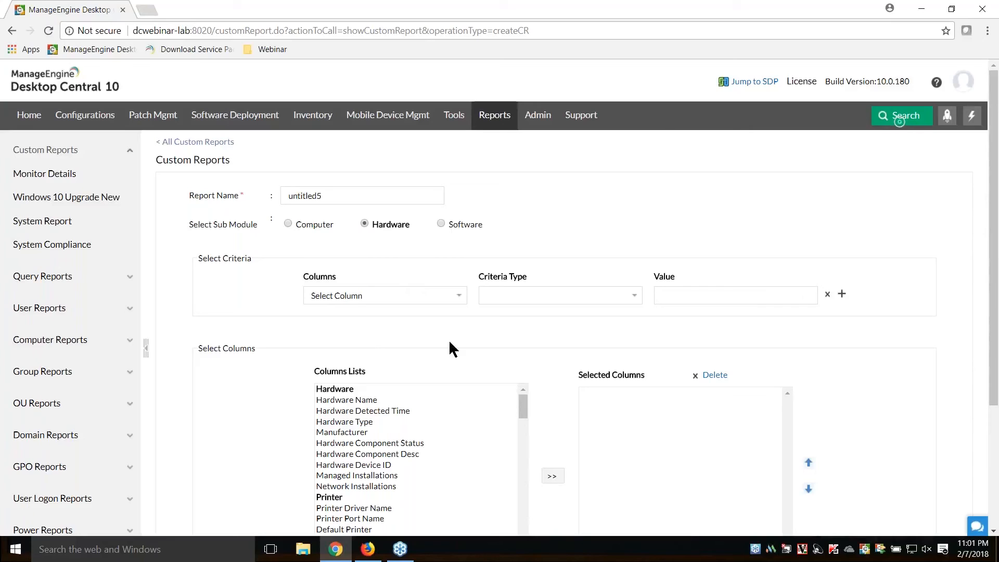
left_click(440, 223)
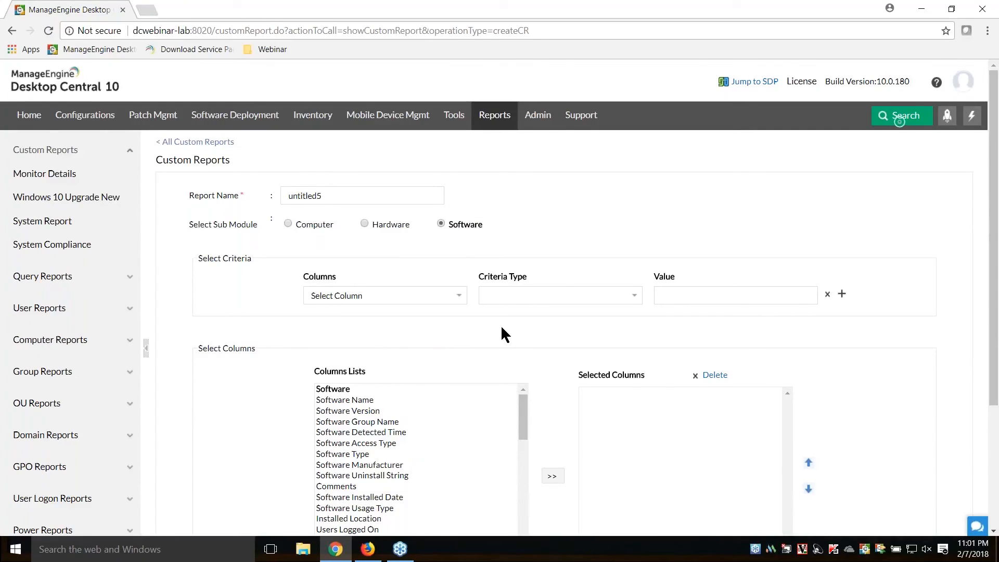
left_click(11, 30)
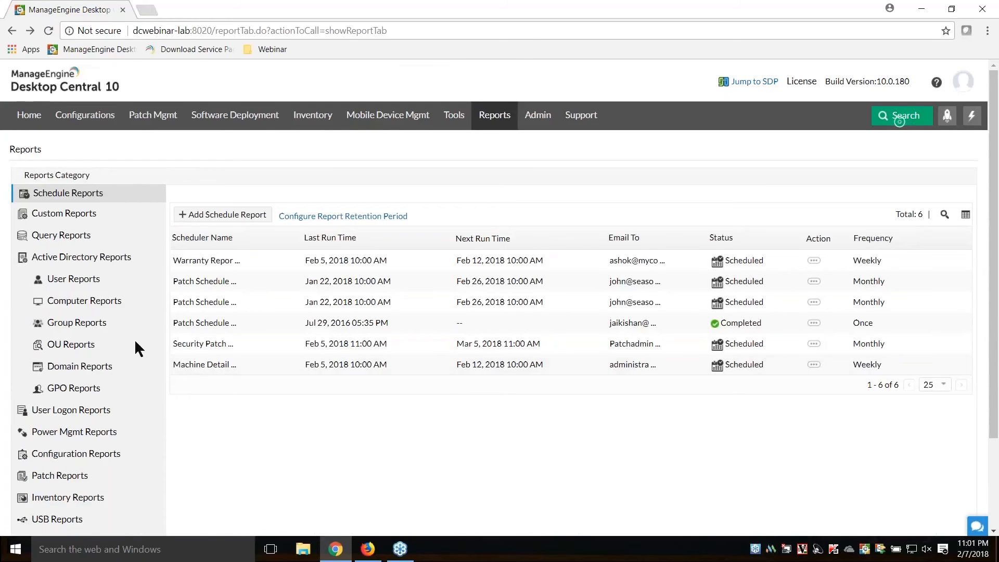
Open the Windows 10 Upgrade New custom report for modification
left_click(70, 217)
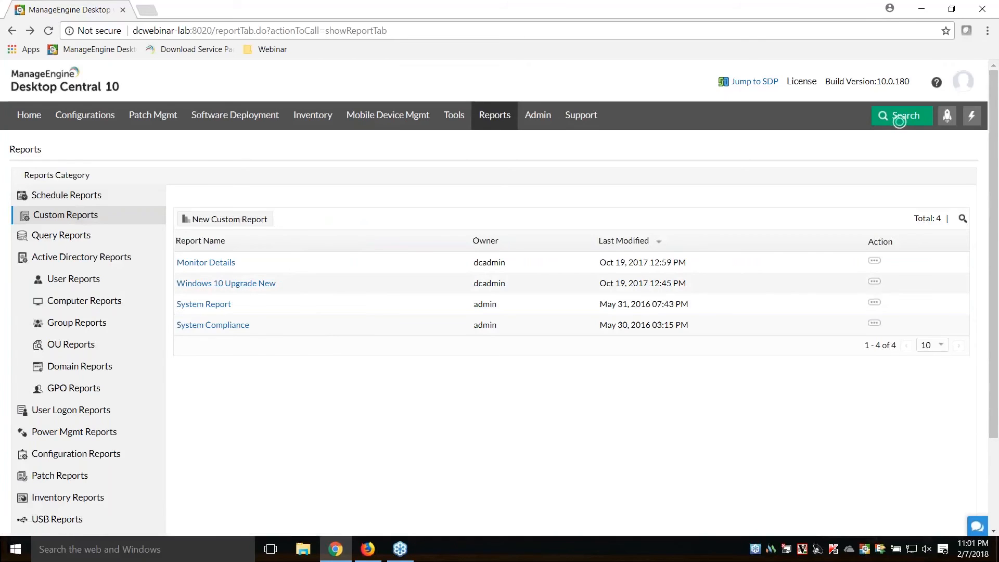
left_click(874, 281)
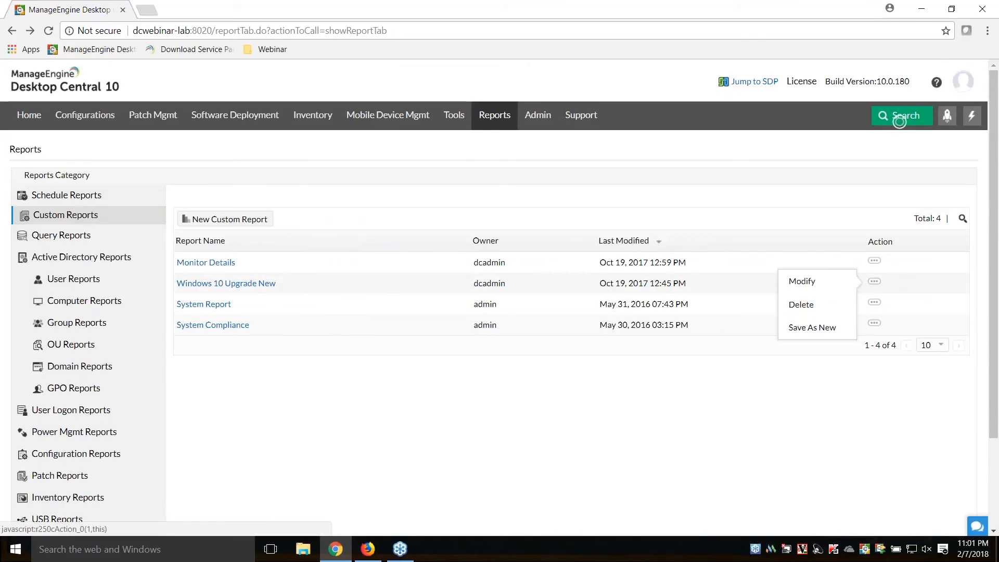
left_click(812, 284)
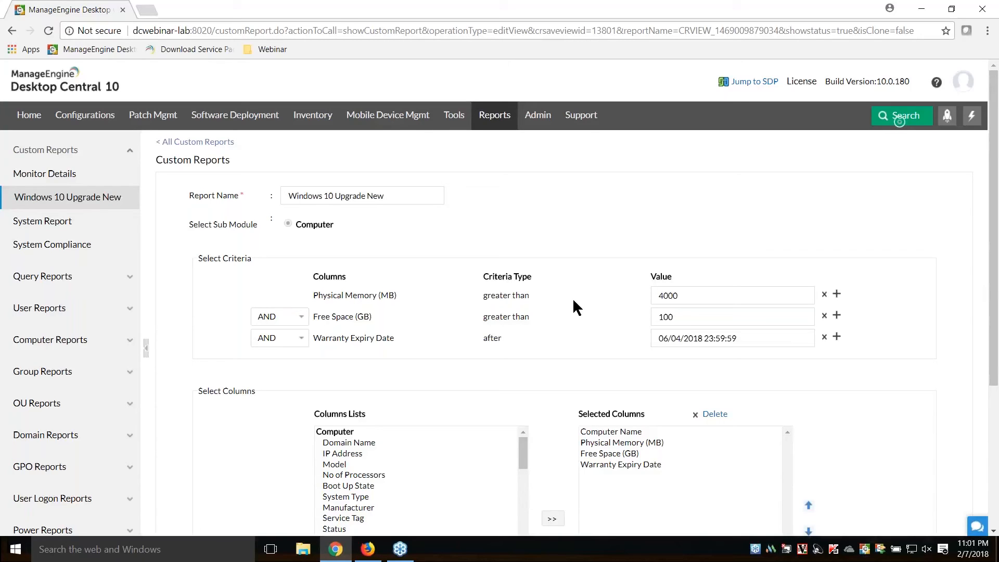
Examine the report's memory, free space and warranty expiry criteria values and its four selected columns
double_click(681, 297)
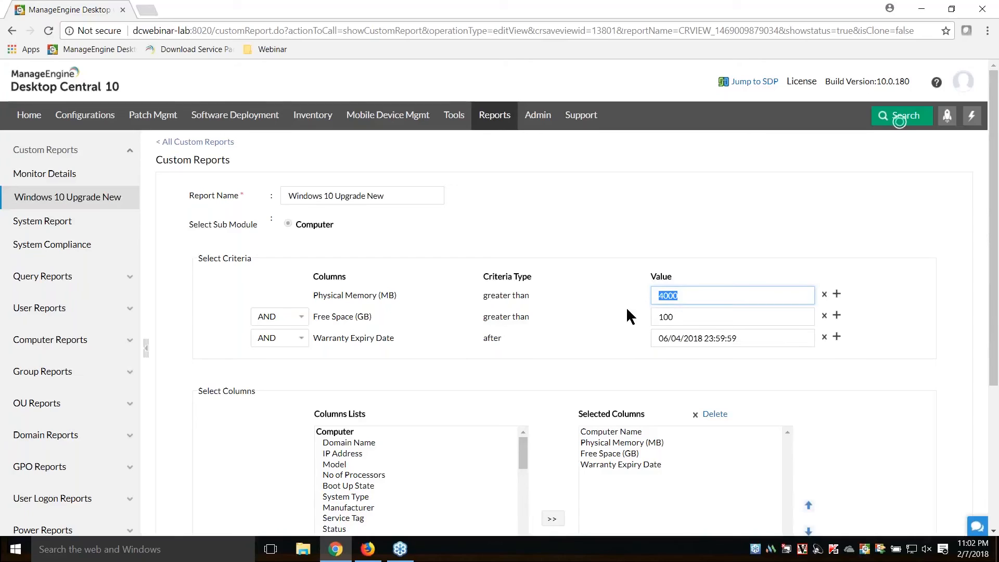
left_click_drag(689, 318, 654, 319)
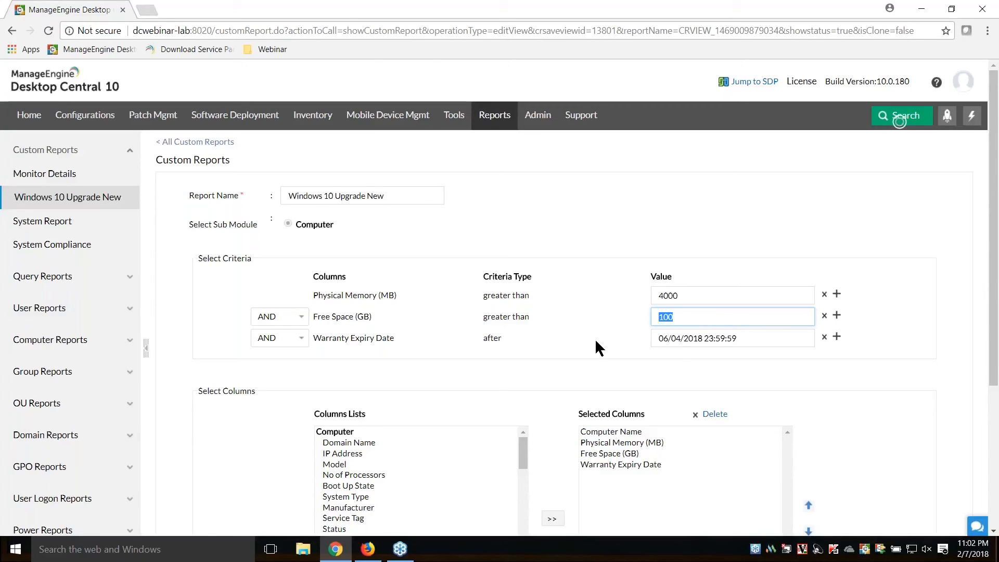
left_click(753, 338)
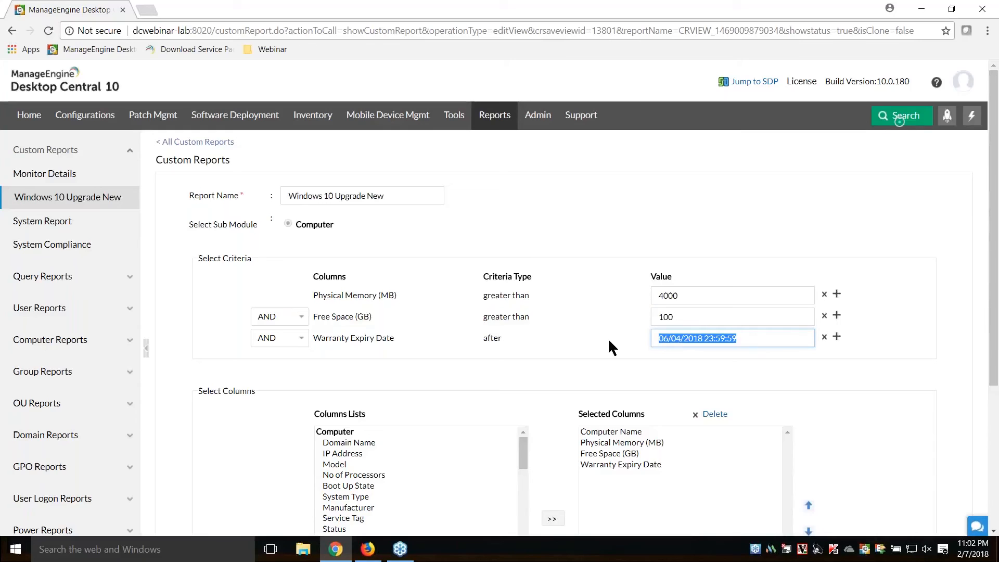
scroll(608, 339, "down", 4)
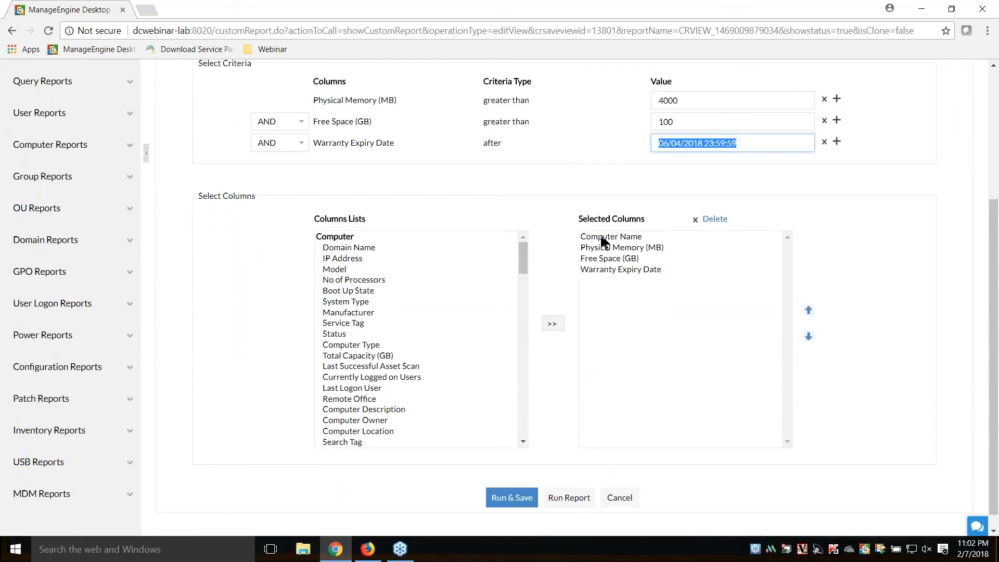
left_click(604, 239)
left_click(605, 249)
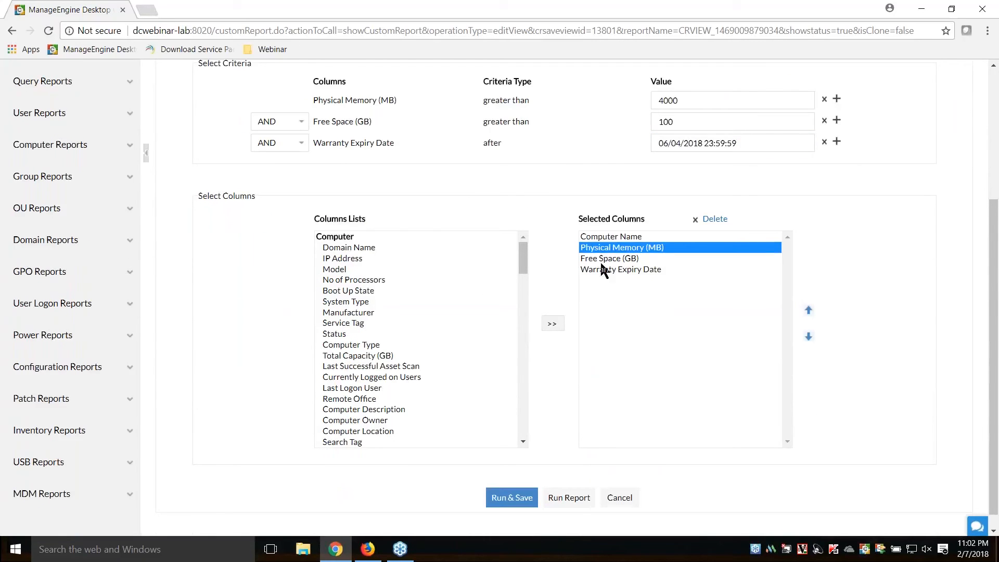
left_click(607, 259)
left_click(601, 269)
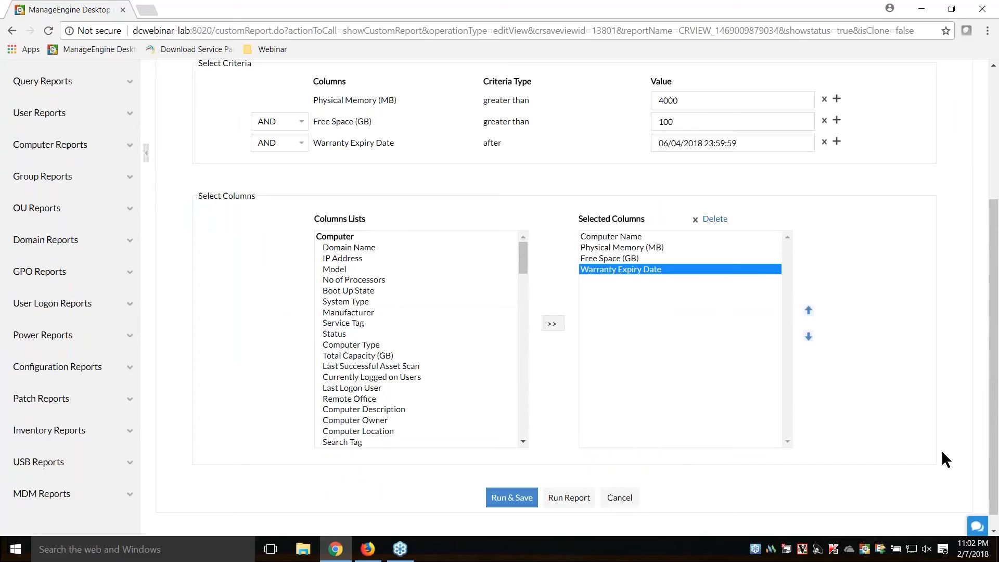
Run the Windows 10 Upgrade New report without saving and review the listed computers
left_click(563, 501)
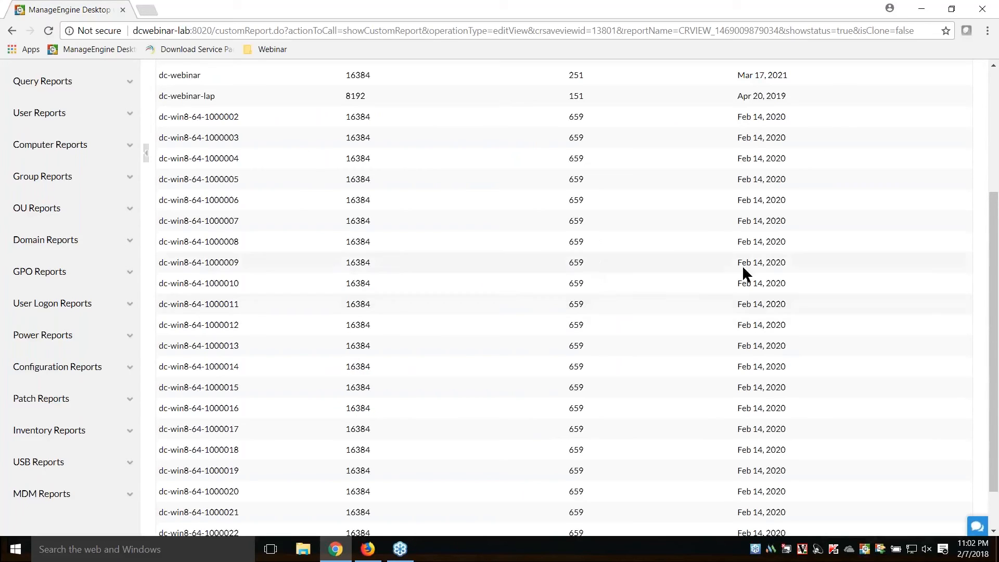
scroll(742, 268, "up", 5)
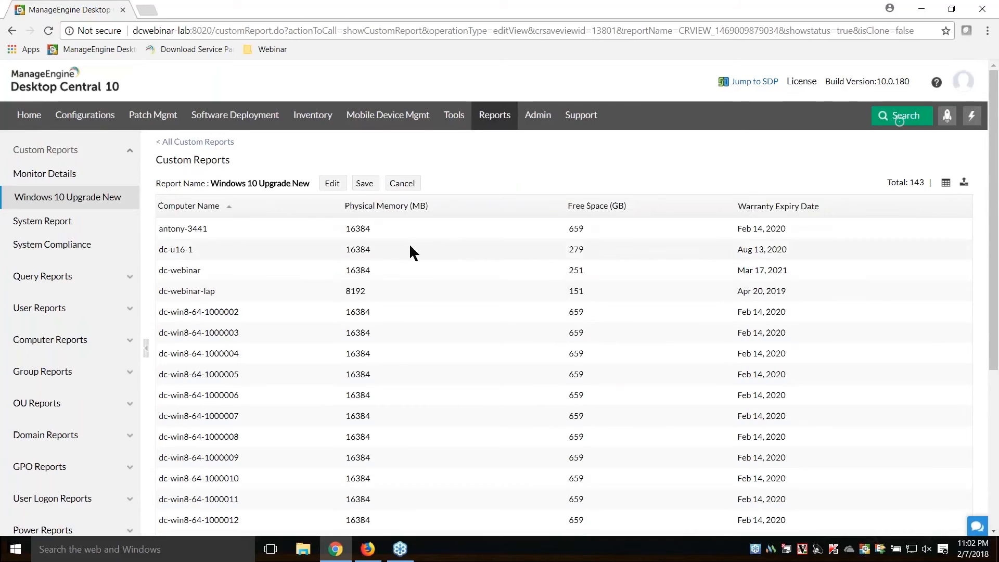
left_click_drag(933, 185, 908, 184)
left_click(750, 179)
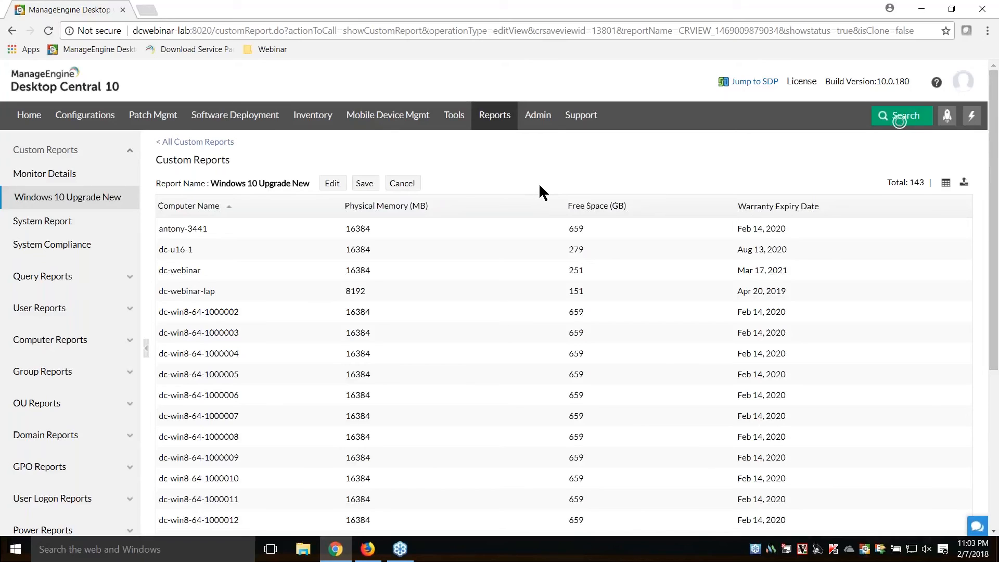
Return to the main Reports page and browse the OU, User, Computer, Domain and Group report categories
left_click(495, 127)
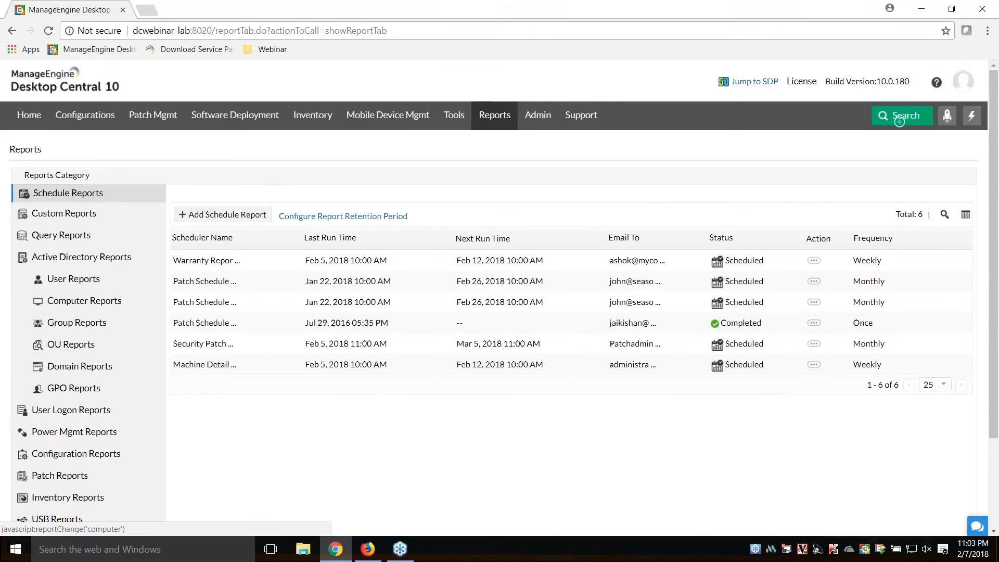
left_click(74, 345)
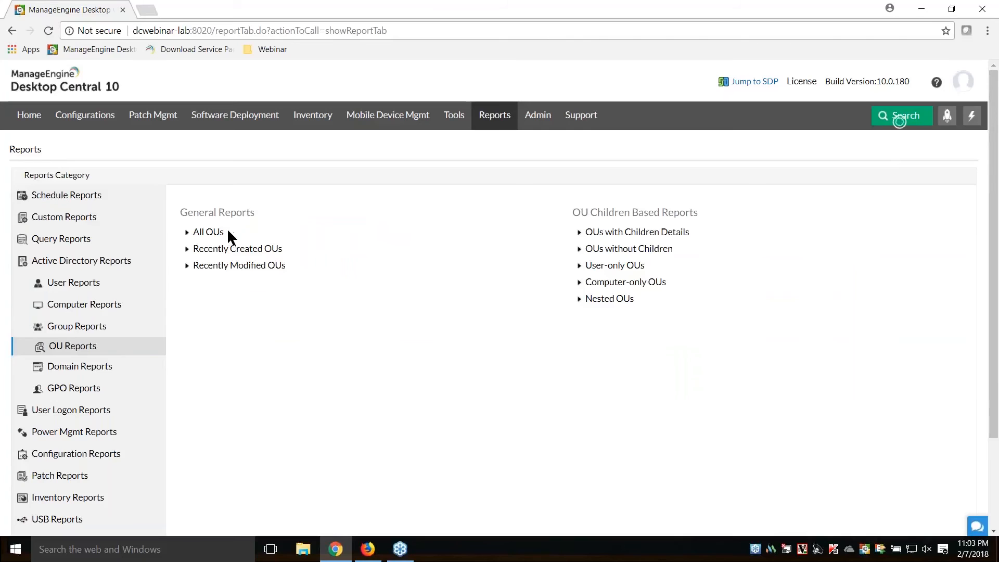
left_click(74, 284)
left_click(74, 307)
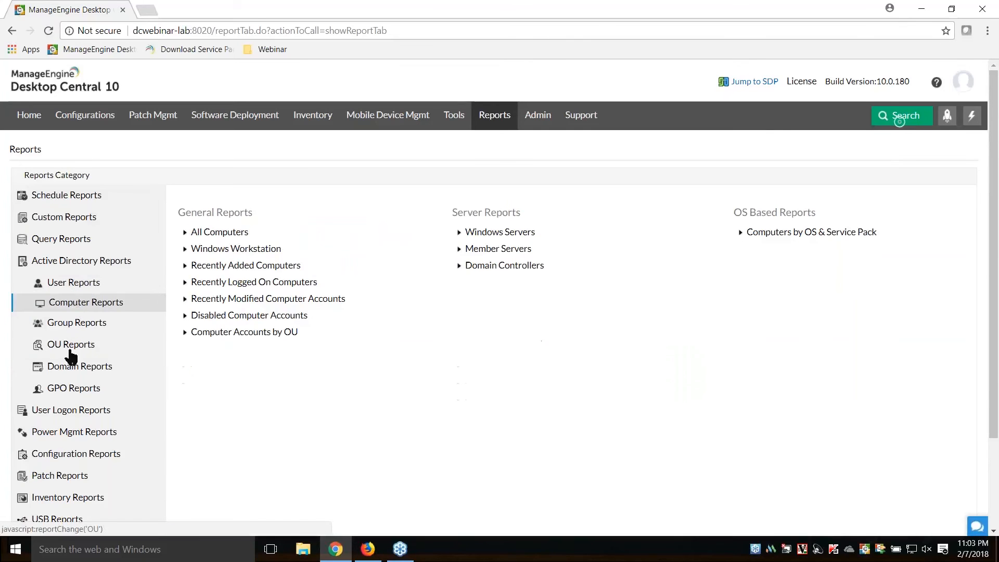
left_click(71, 367)
left_click(71, 333)
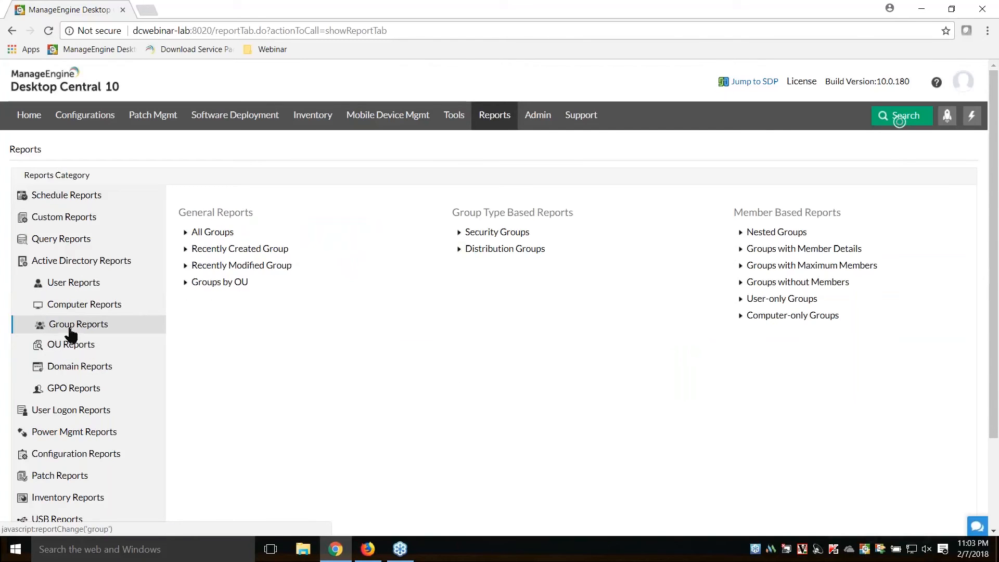
From Active Directory Reports, edit the AD Update Scheduler: enable it for the ZOHOCORP domain and turn on Send Reports By Email
left_click(85, 263)
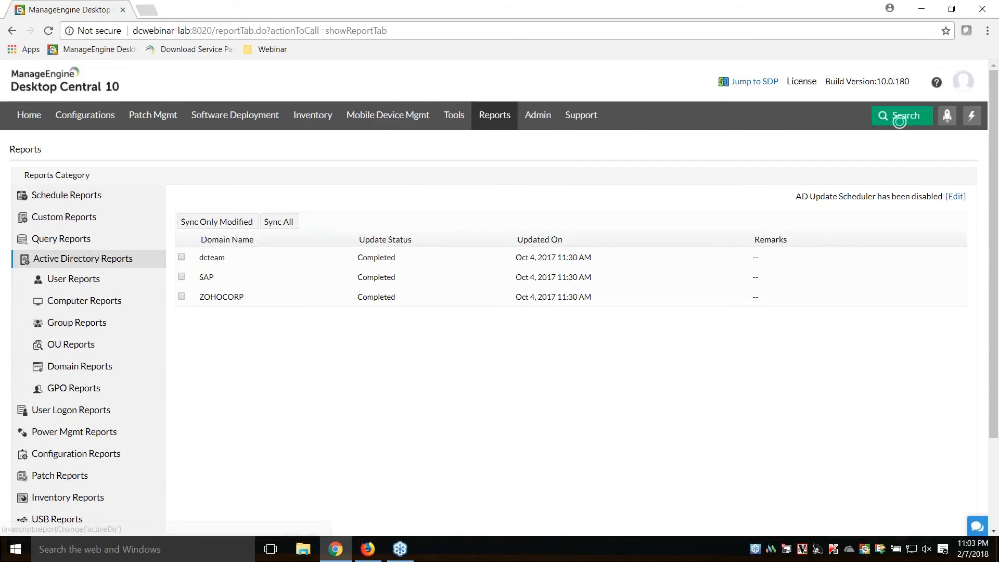
left_click(956, 197)
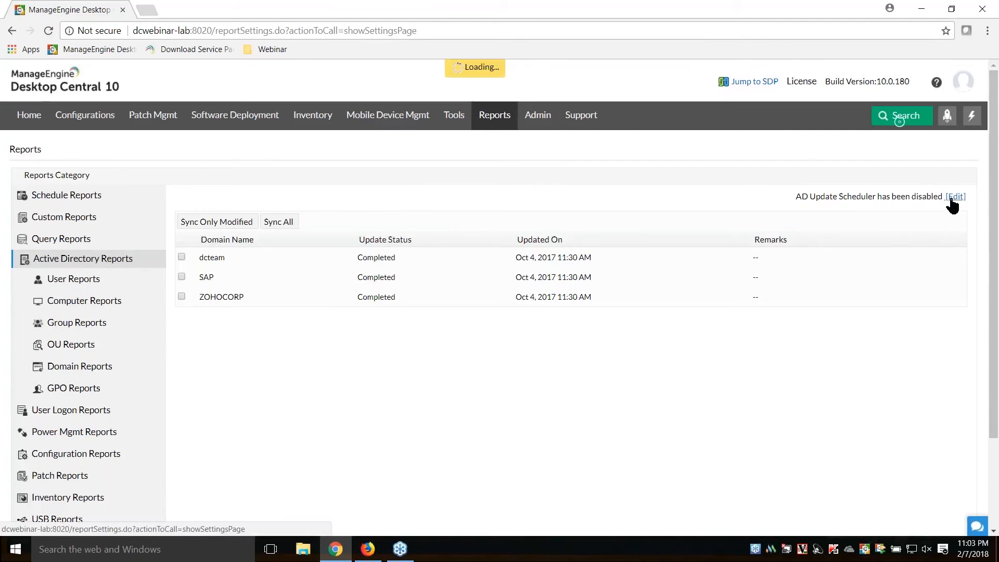
left_click(169, 195)
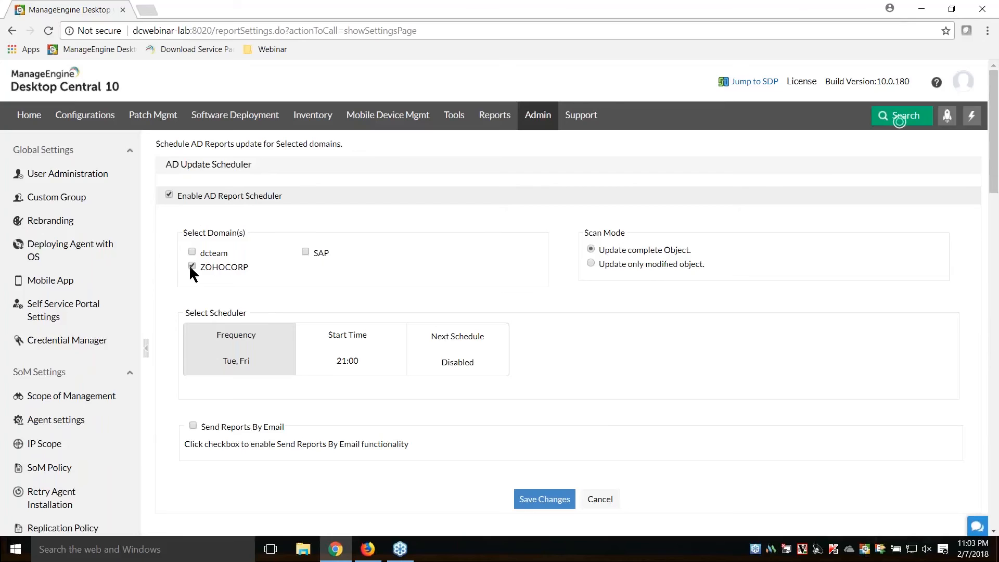
scroll(612, 404, "down", 2)
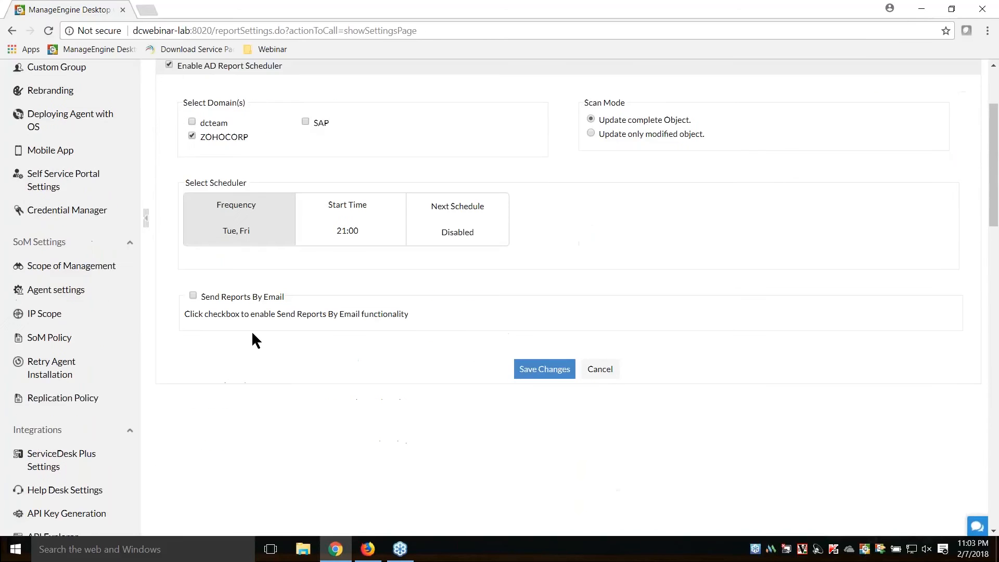
left_click(193, 296)
left_click(328, 324)
left_click(288, 349)
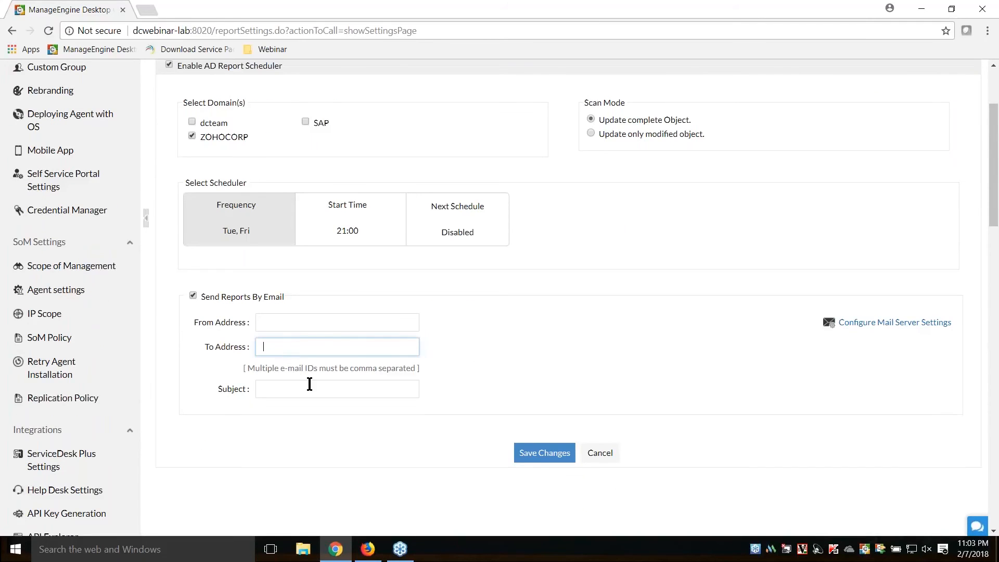
View the AD scheduler's frequency, start time and weekday options, and cancel without changing them
scroll(535, 394, "up", 3)
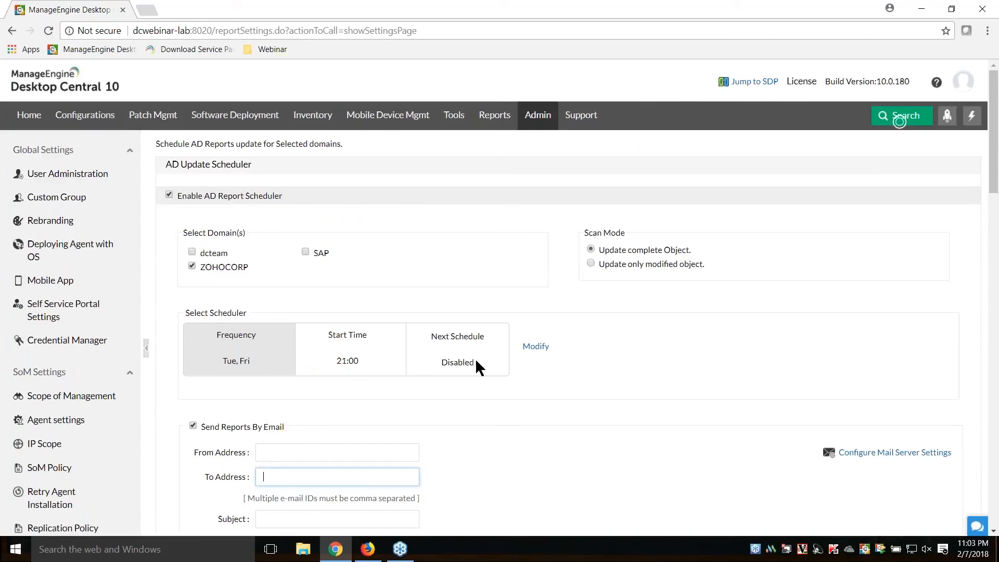
left_click(535, 346)
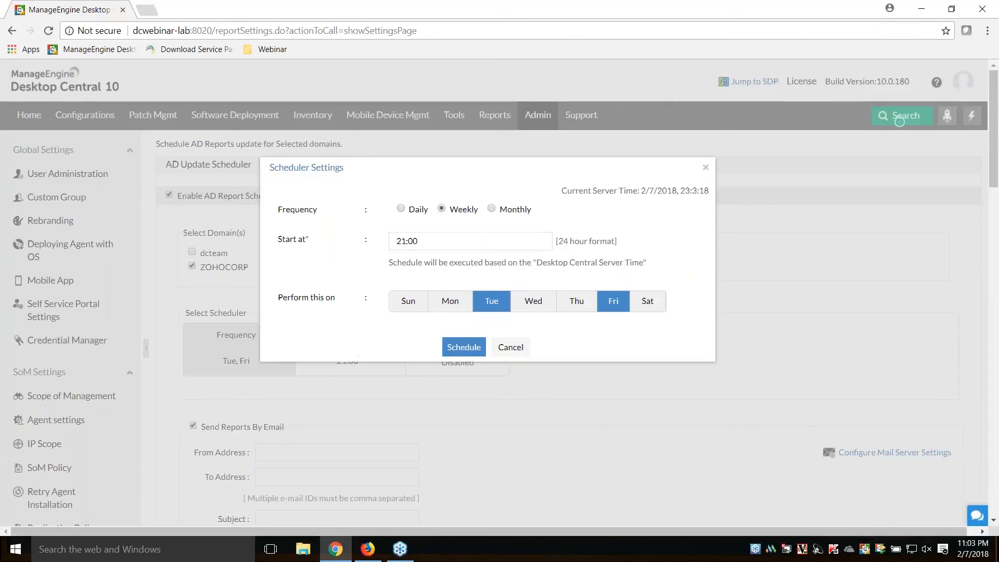
left_click(510, 347)
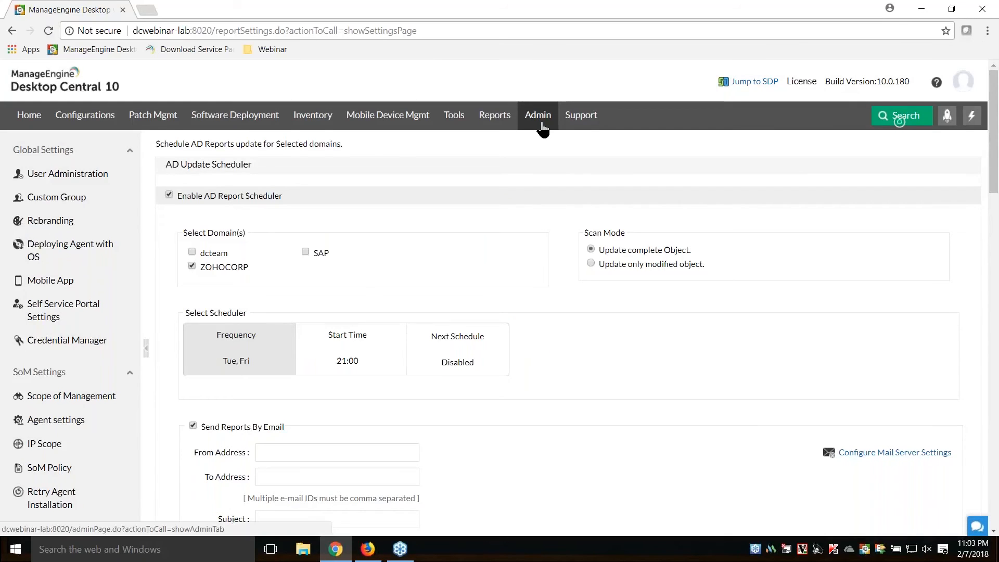
Return to Reports and open the Department Wise Window 10 Upgrade Cost query report for modification
left_click(491, 123)
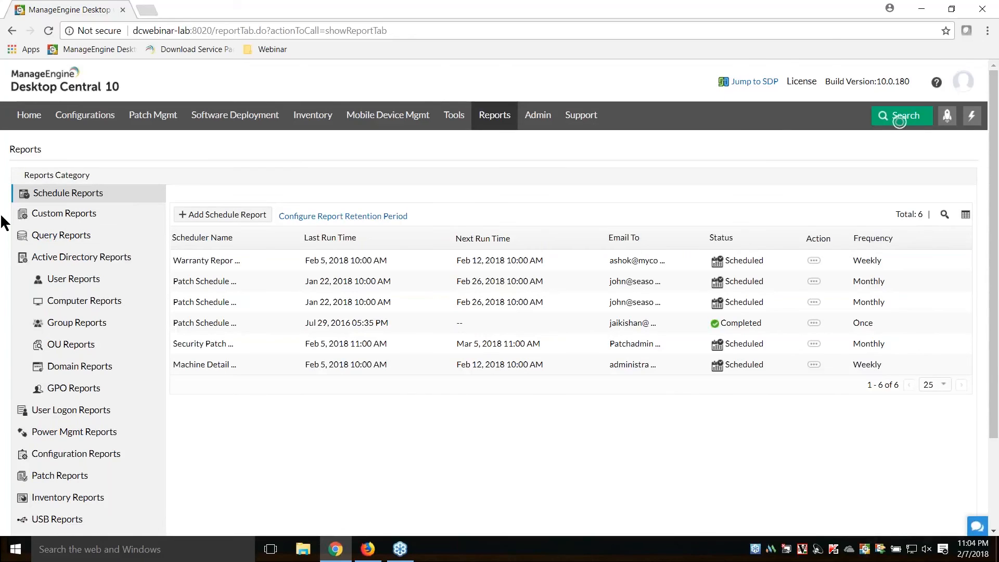
left_click(61, 236)
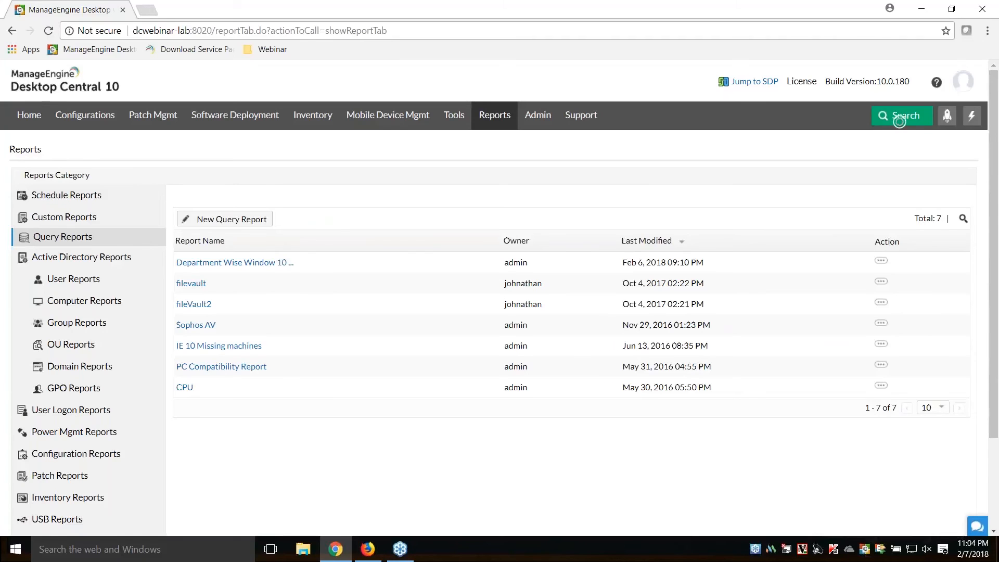
left_click(881, 260)
left_click(811, 268)
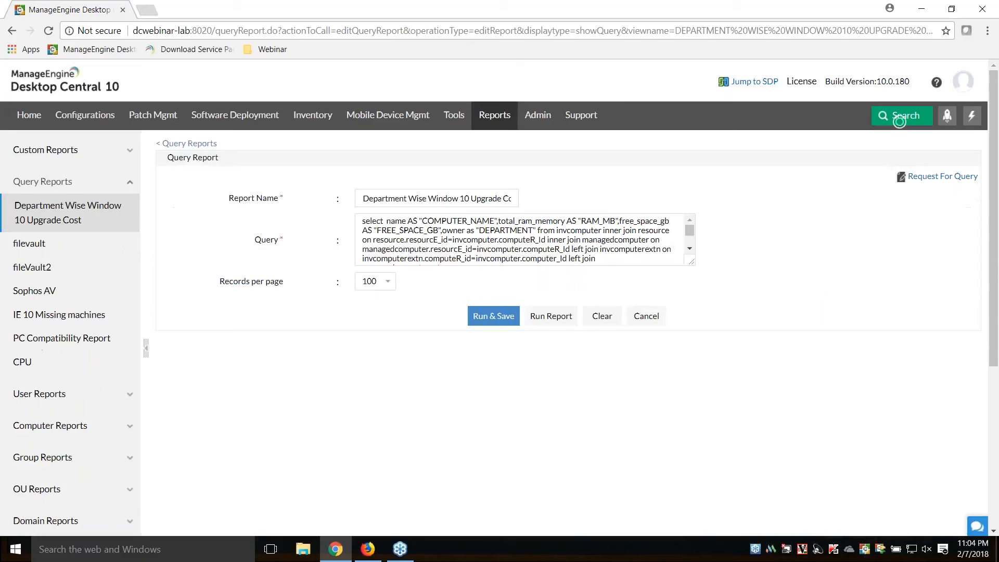
Highlight the report's SQL query, run the report without saving, and review the computers by department
left_click_drag(610, 258, 362, 219)
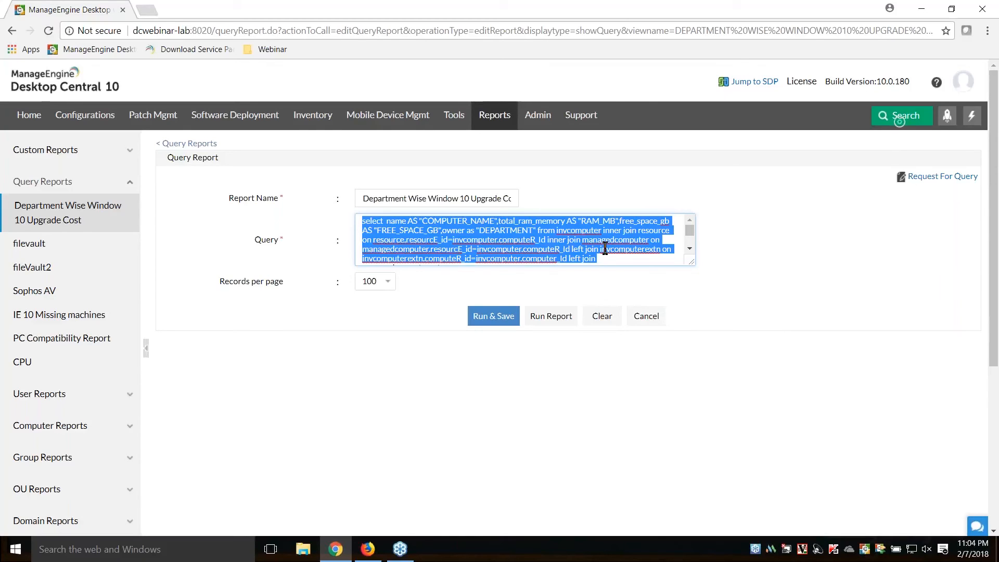
left_click(552, 317)
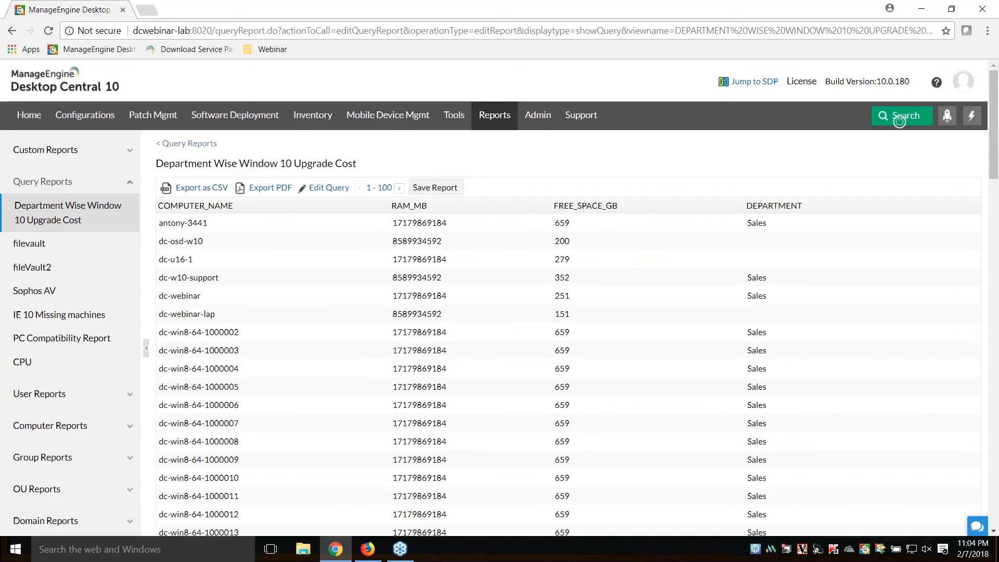
scroll(765, 337, "down", 5)
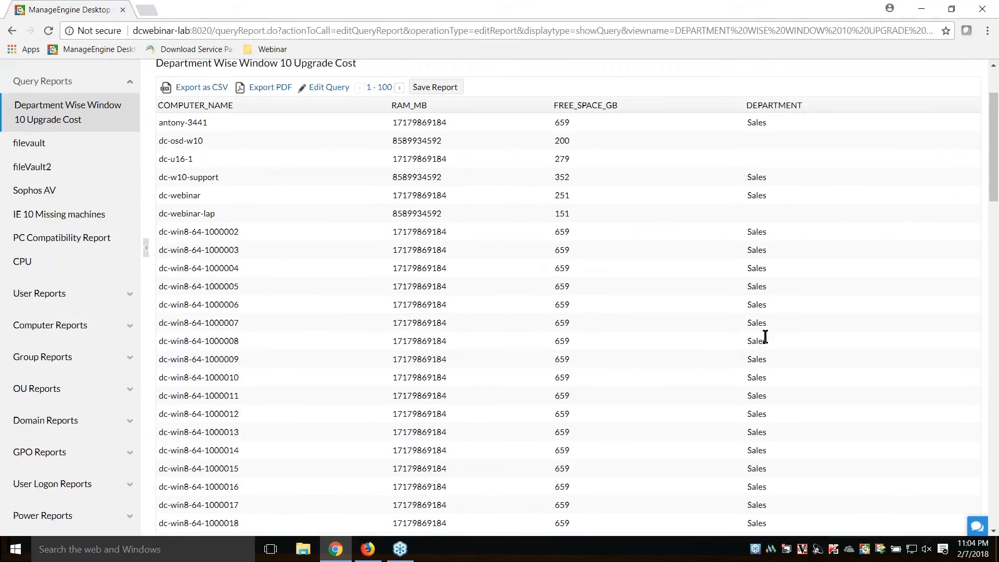
Return to the Reports page and start a new scheduled report named "Weekly Asset Report"
scroll(748, 280, "up", 4)
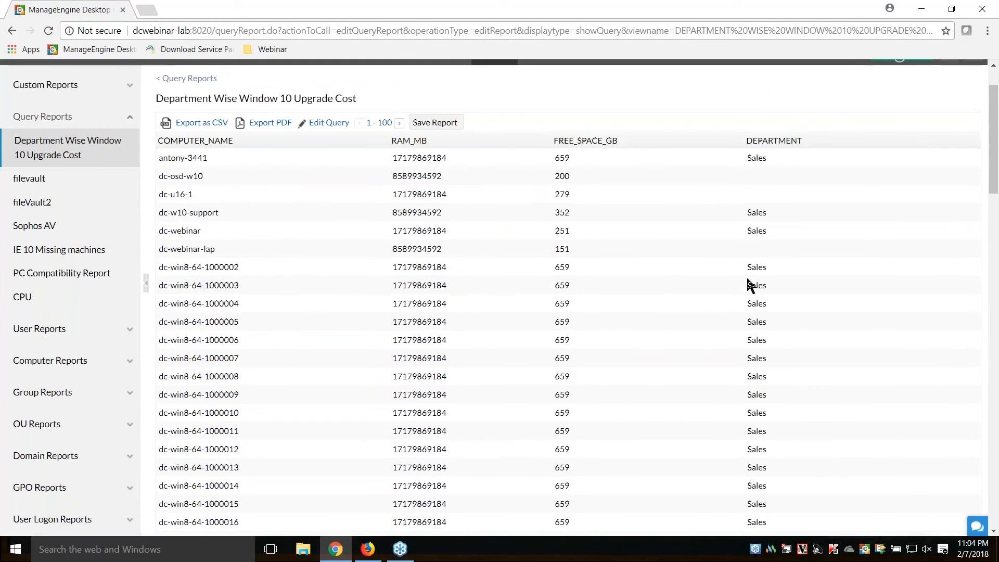
scroll(786, 262, "up", 1)
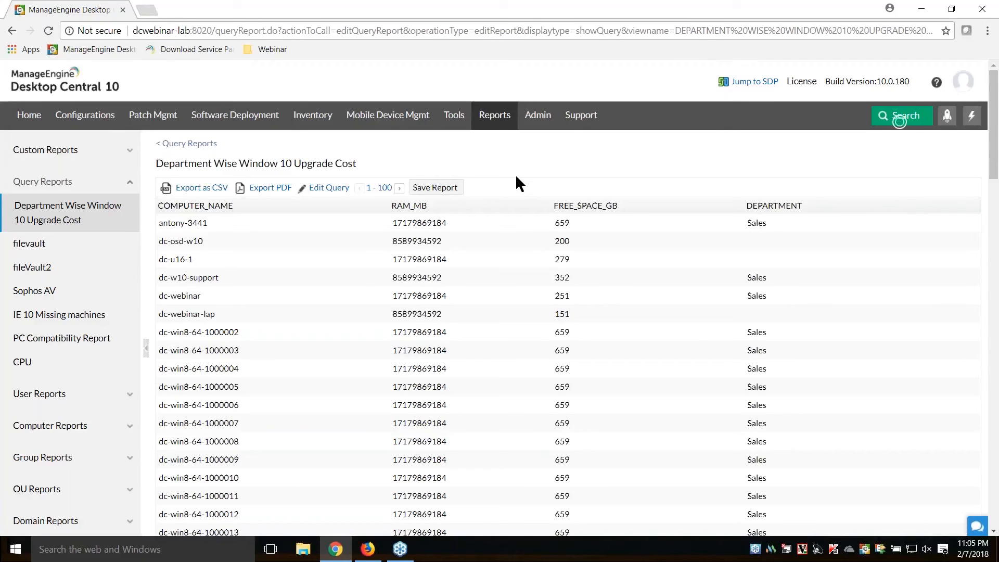
left_click(495, 119)
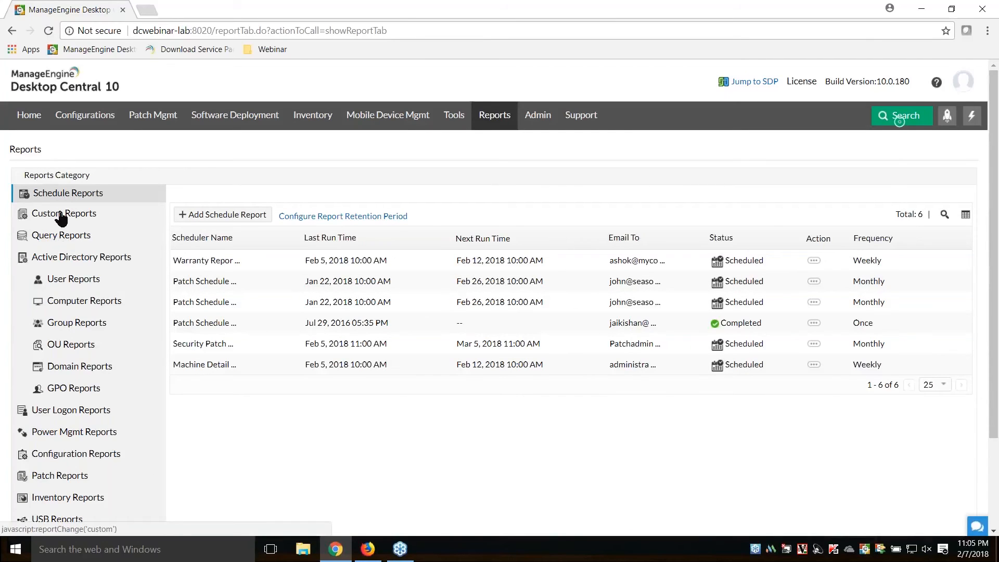
left_click(198, 215)
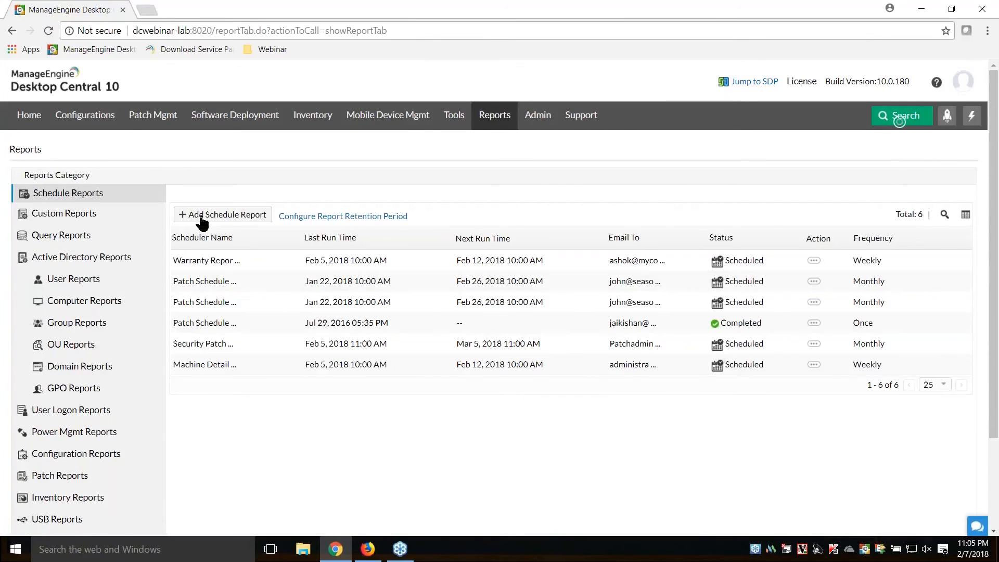
scroll(479, 231, "down", 1)
left_click(252, 154)
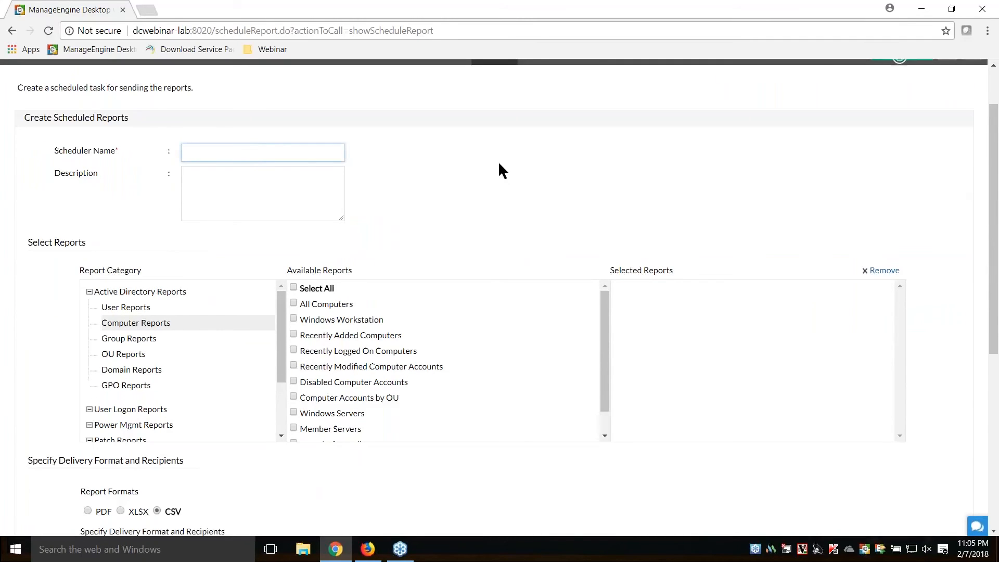
type("Weekly Asset Report")
Add the Prohibited Software and Soon to expire Warranty inventory reports to the schedule
scroll(519, 267, "down", 3)
left_click_drag(279, 211, 270, 277)
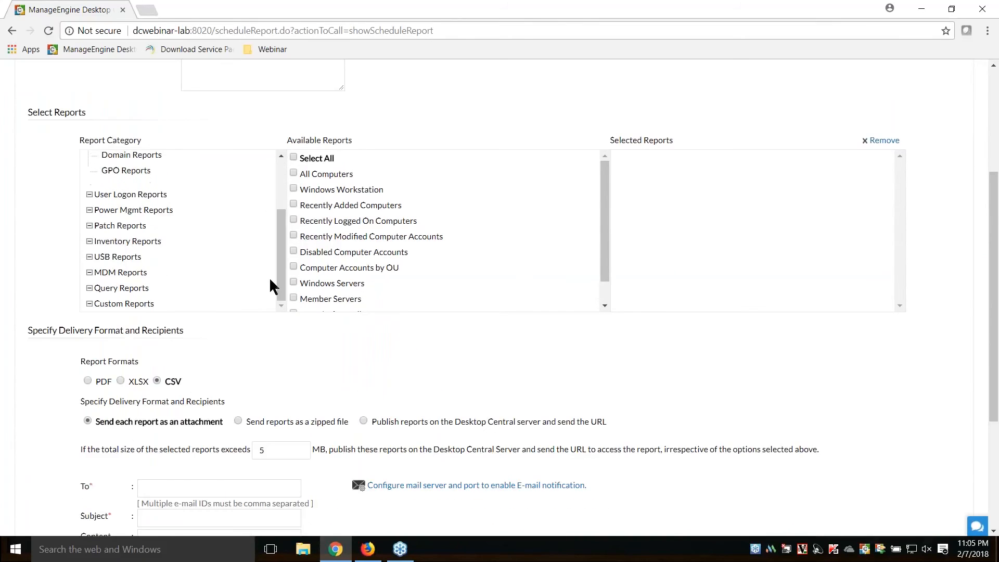
left_click(134, 240)
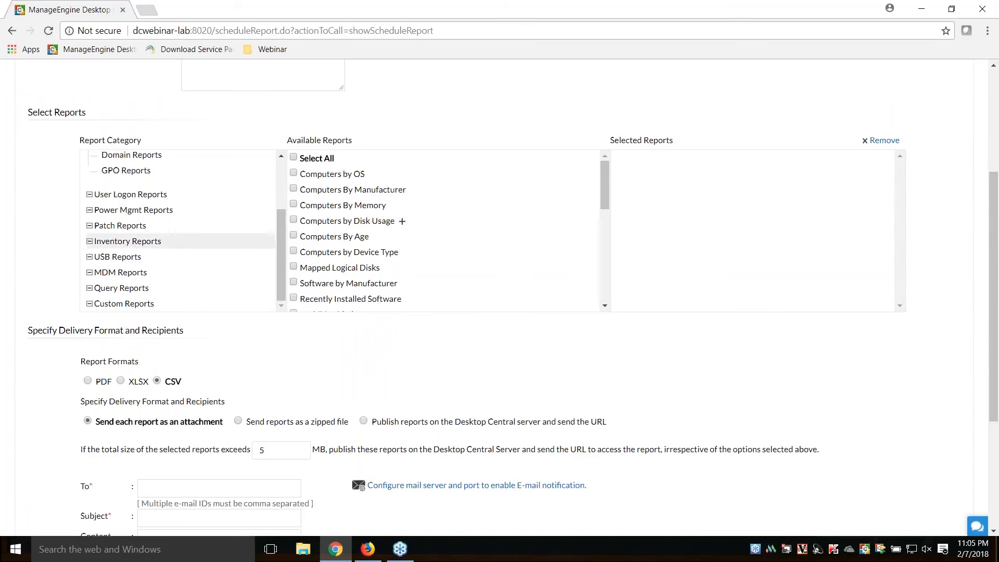
scroll(469, 229, "down", 5)
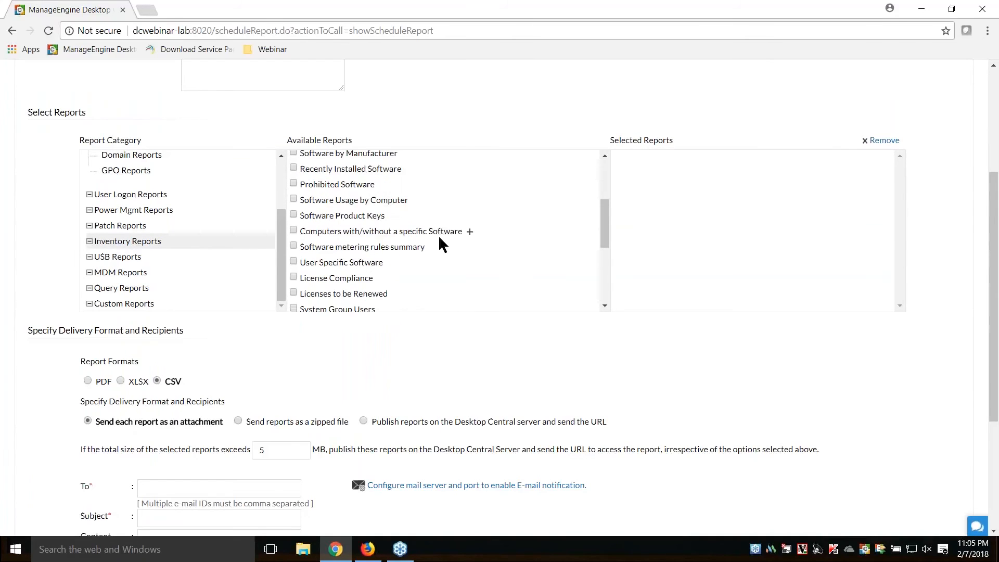
left_click(293, 184)
scroll(404, 258, "down", 5)
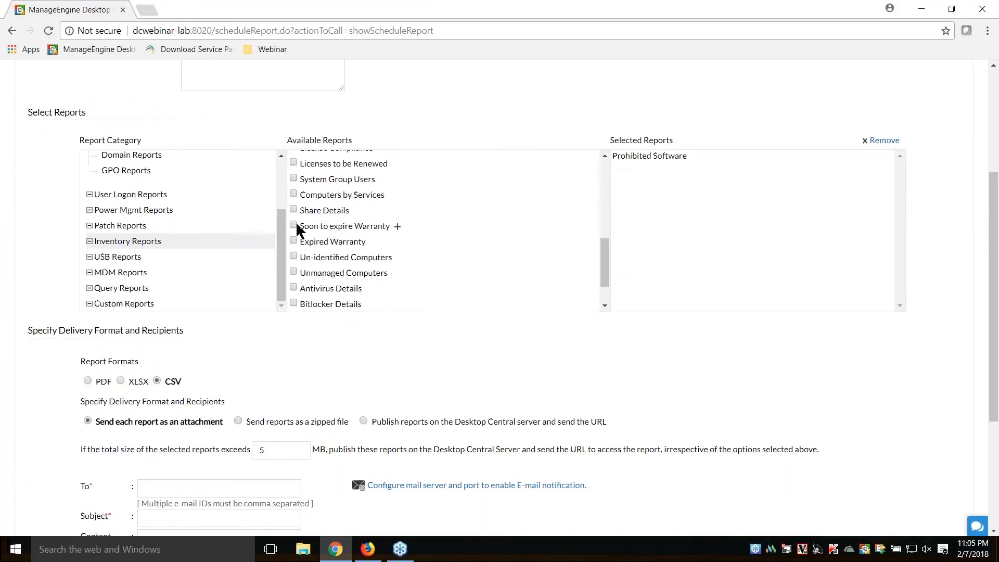
left_click(294, 225)
Add the Computers By Memory report with the criterion Physical Memory (MB) greater than 4000
scroll(408, 257, "up", 10)
scroll(408, 257, "up", 2)
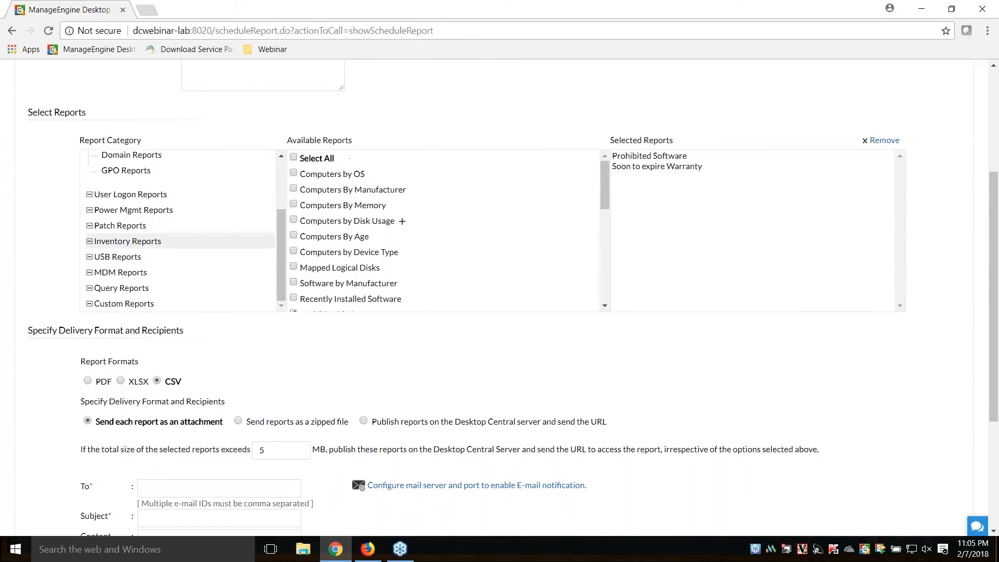
left_click(394, 205)
left_click(386, 294)
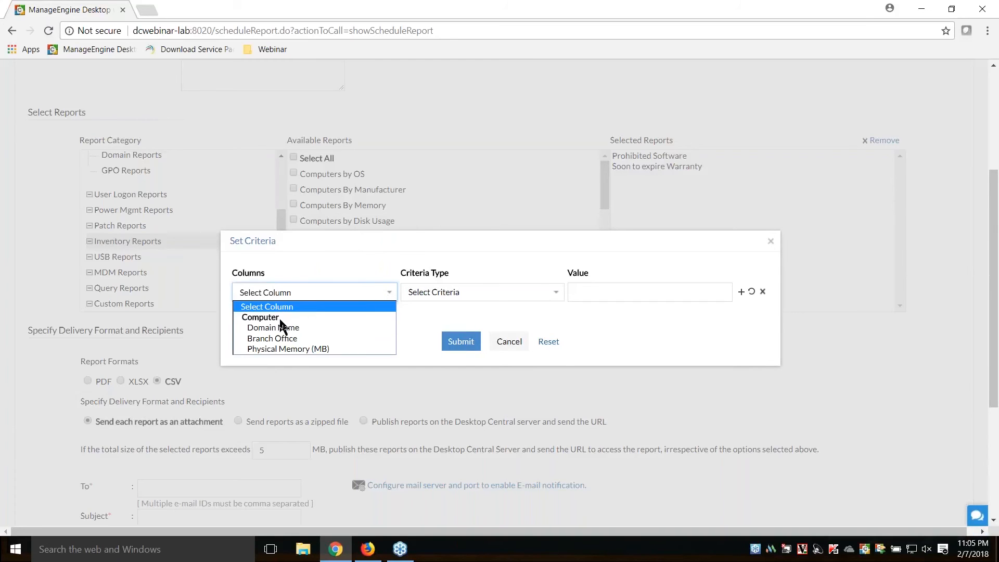
left_click(281, 349)
left_click(447, 296)
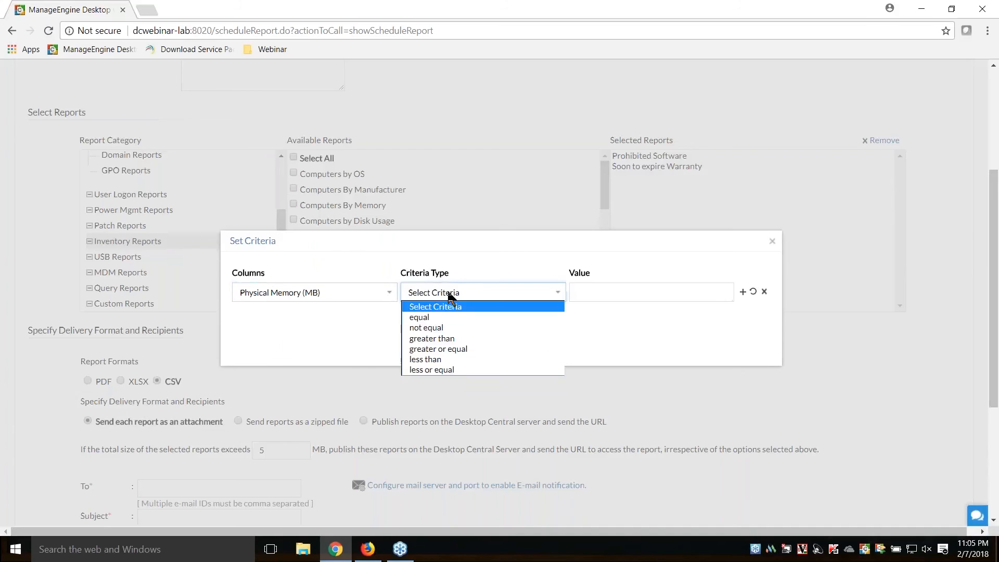
left_click(432, 338)
left_click(646, 291)
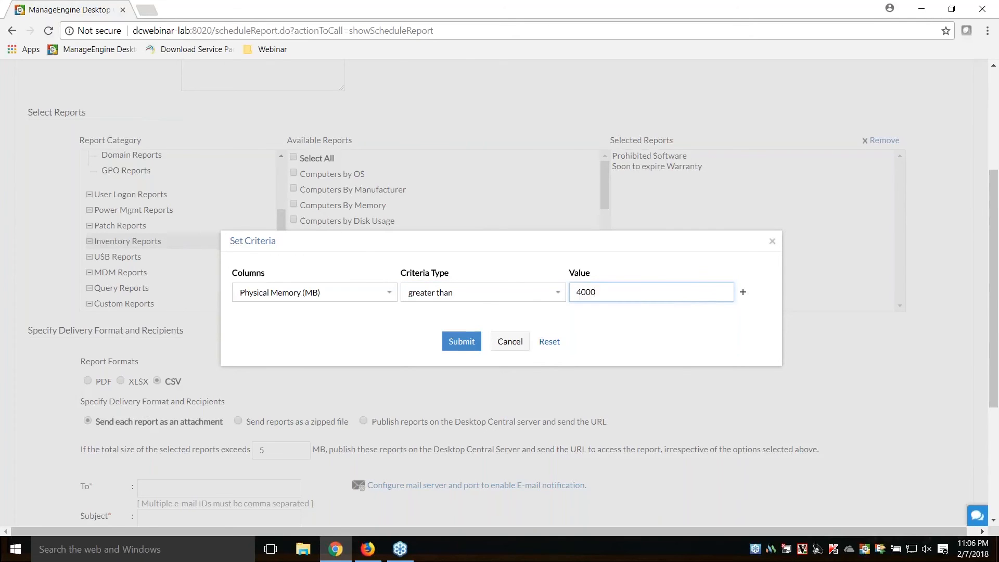
left_click(462, 342)
Add the patch reports Applicable Patches by Computer, Installed Patches by Computer and Detailed Missing Patch Summary to the schedule
scroll(449, 308, "down", 5)
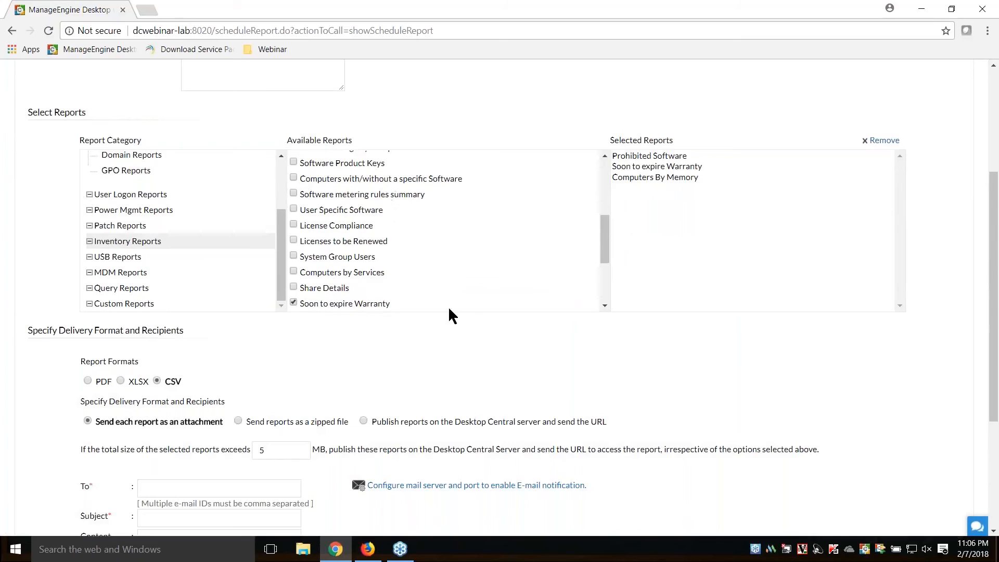
scroll(320, 372, "down", 4)
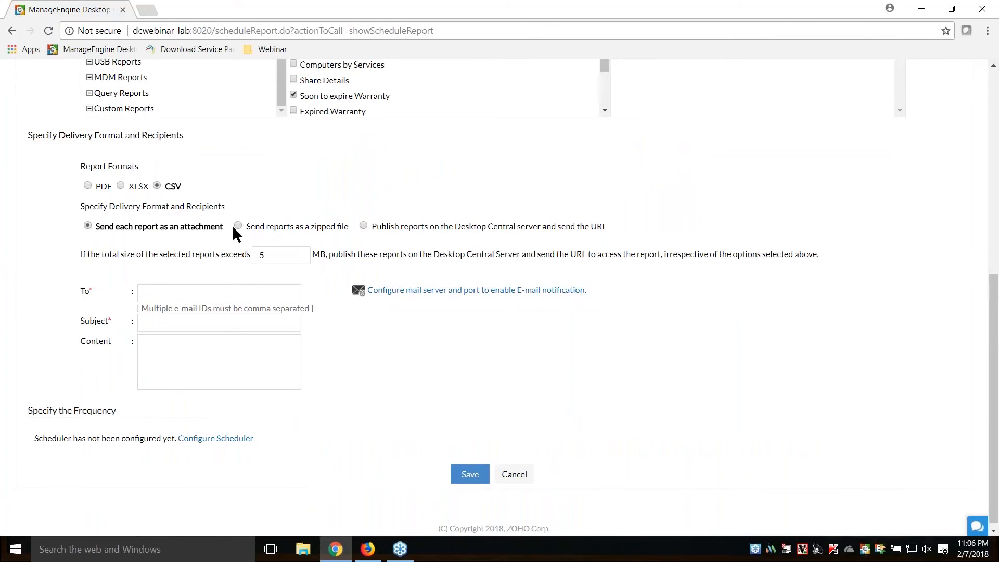
scroll(294, 285, "up", 5)
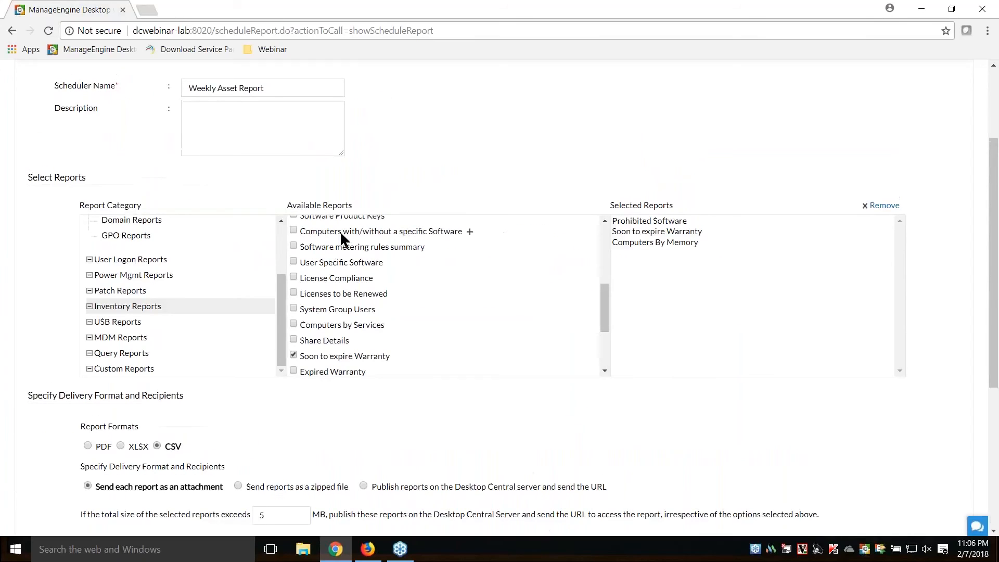
scroll(387, 445, "down", 2)
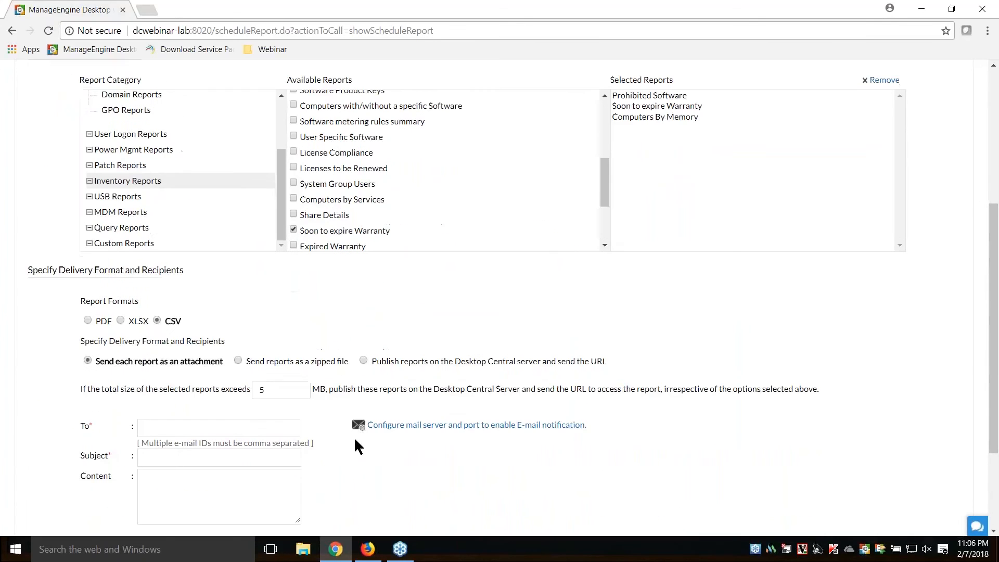
scroll(163, 345, "up", 2)
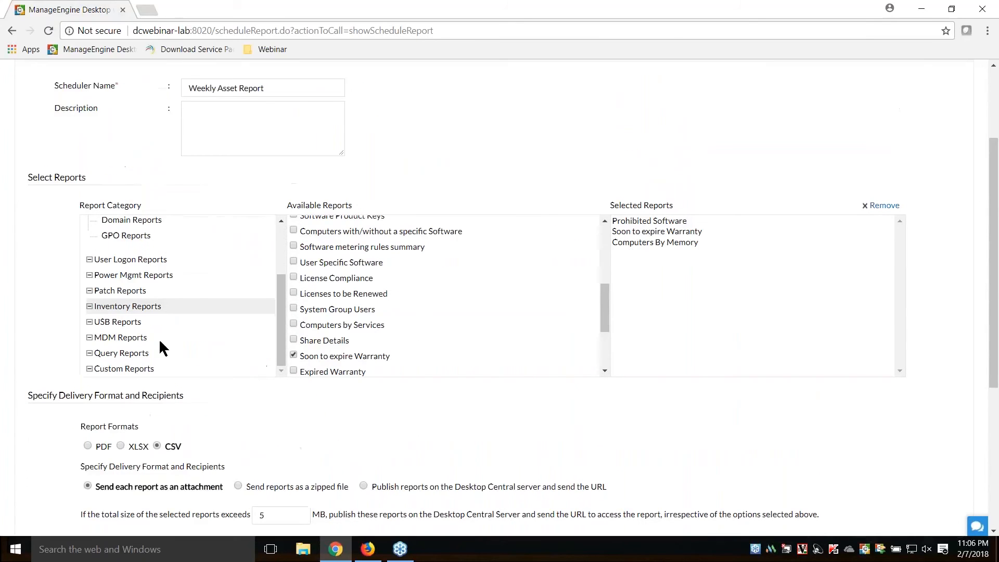
left_click(121, 290)
left_click(294, 261)
left_click(293, 246)
left_click(294, 293)
Add the Active Directory Domains and Active Directory Printers domain reports to the schedule
left_click(130, 222)
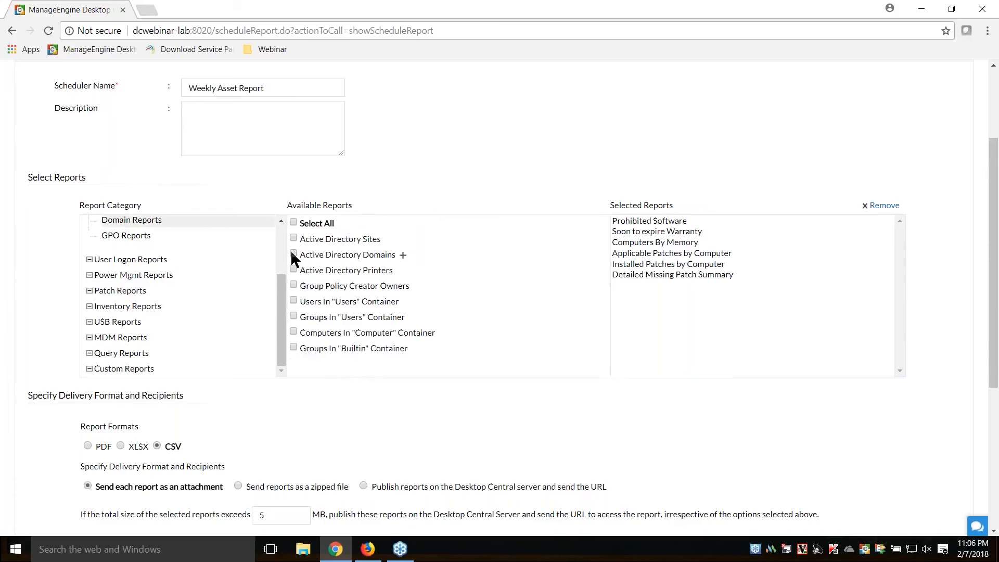
left_click(293, 254)
left_click(294, 271)
Highlight the report size limit and set the delivery option to send reports as a zipped file
scroll(423, 388, "down", 2)
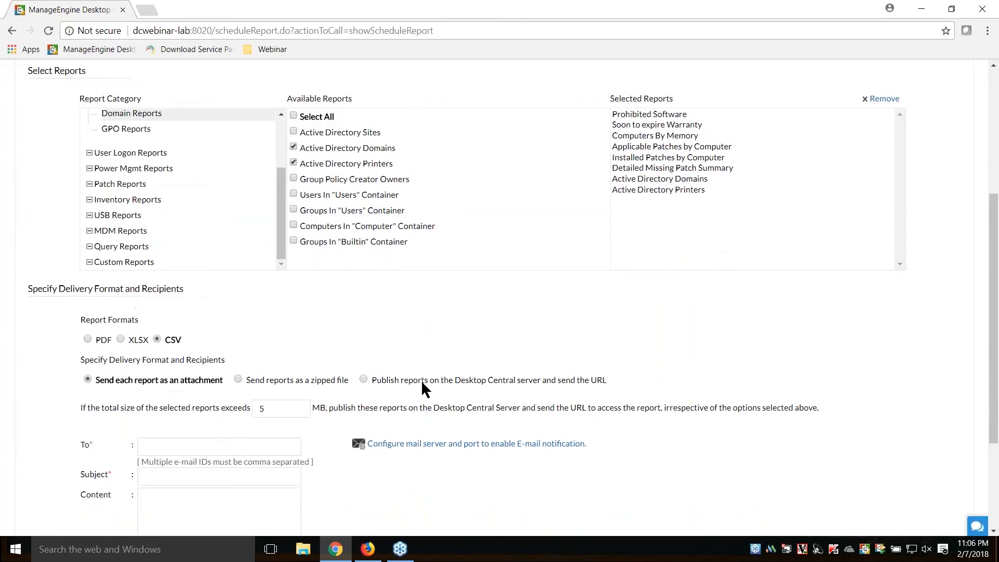
left_click_drag(284, 387, 257, 390)
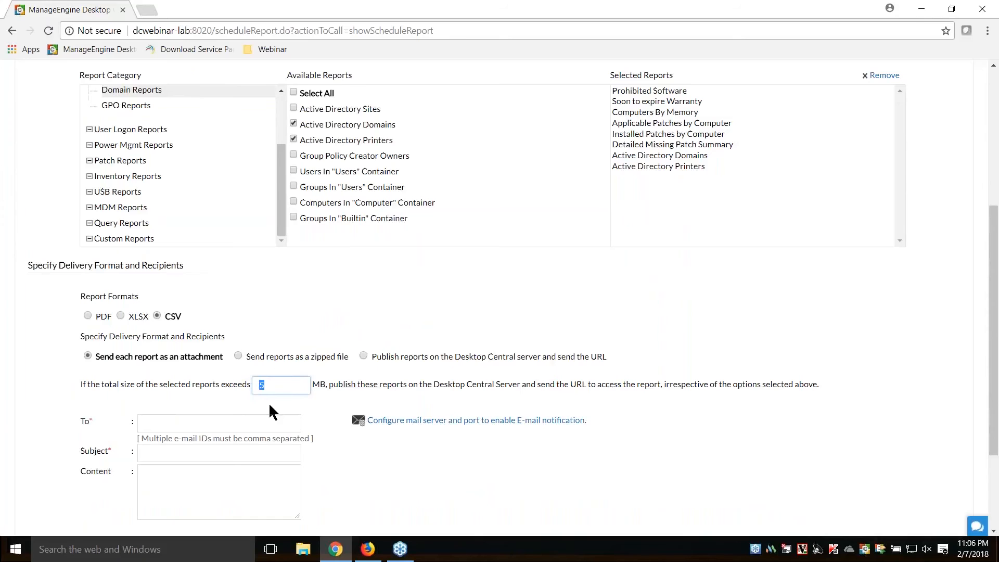
left_click(237, 354)
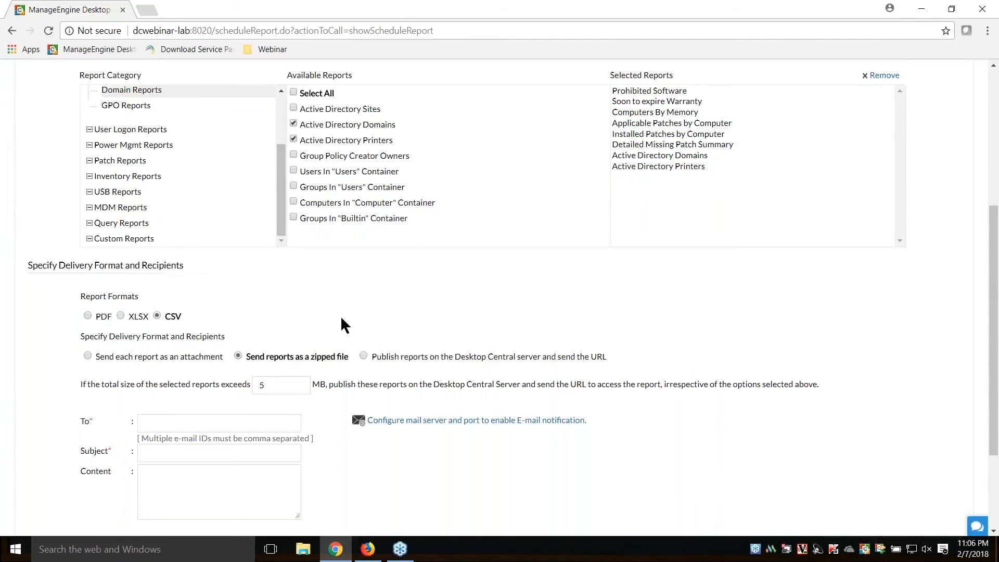
Add all Active Directory user reports to the schedule
scroll(312, 323, "up", 3)
scroll(290, 334, "up", 1)
scroll(142, 311, "up", 2)
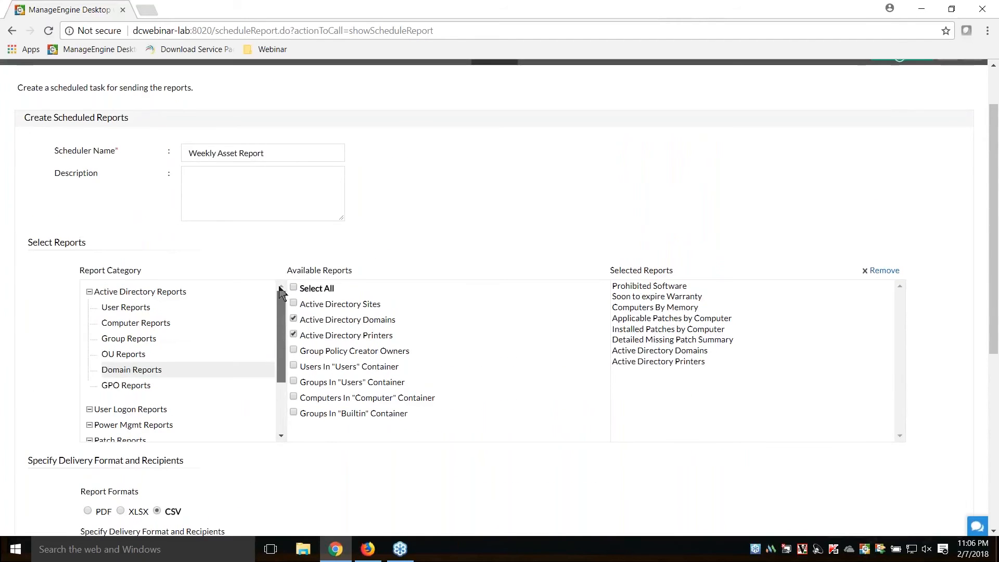
left_click(143, 311)
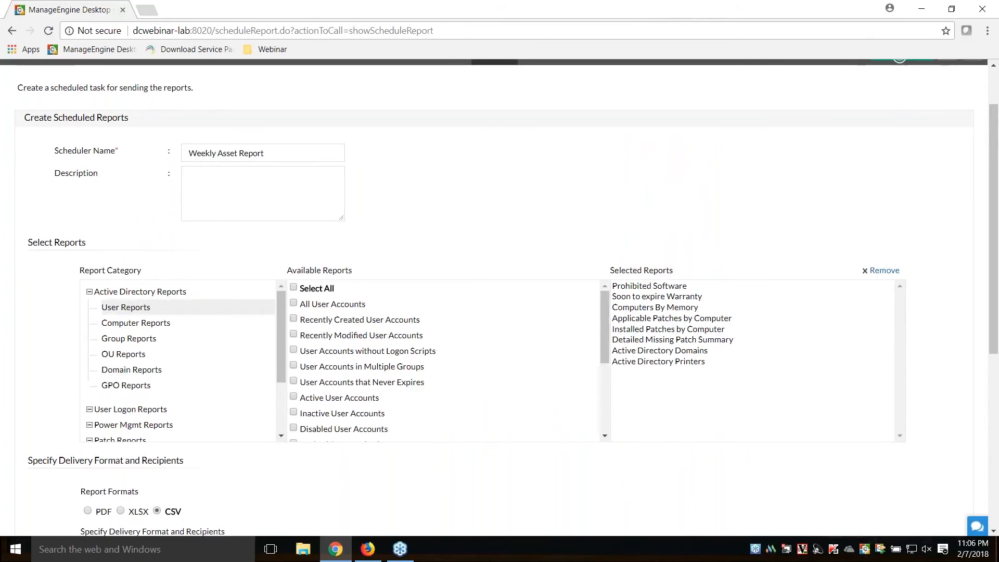
left_click(294, 288)
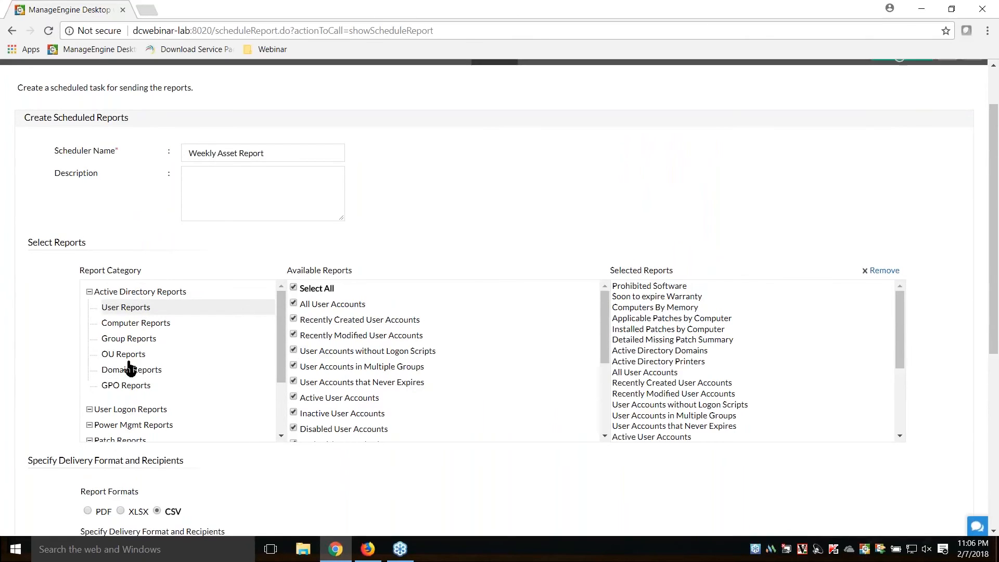
Add all patch reports to the schedule and look through the list of selected reports
scroll(128, 388, "down", 1)
scroll(128, 390, "down", 1)
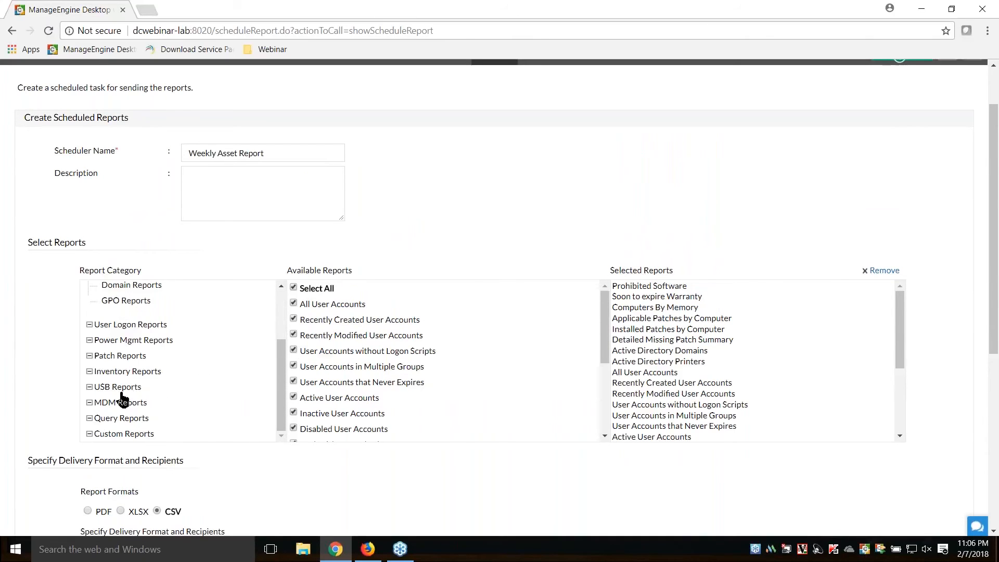
left_click(117, 355)
left_click(293, 288)
left_click_drag(902, 316, 907, 415)
scroll(607, 347, "down", 3)
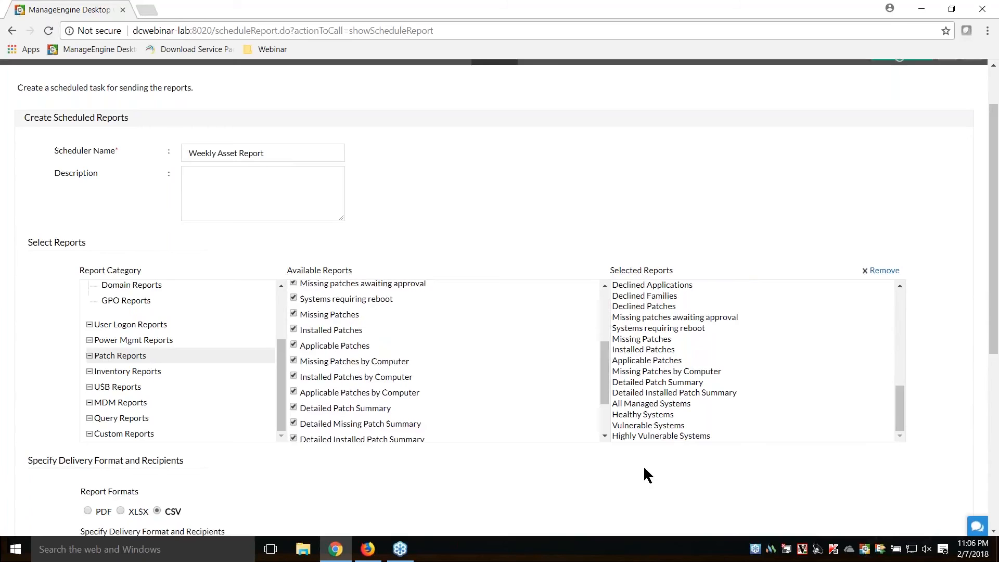
Set delivery to publish the reports on the Desktop Central server and send the URL, leaving recipient, subject and content empty
scroll(644, 465, "down", 4)
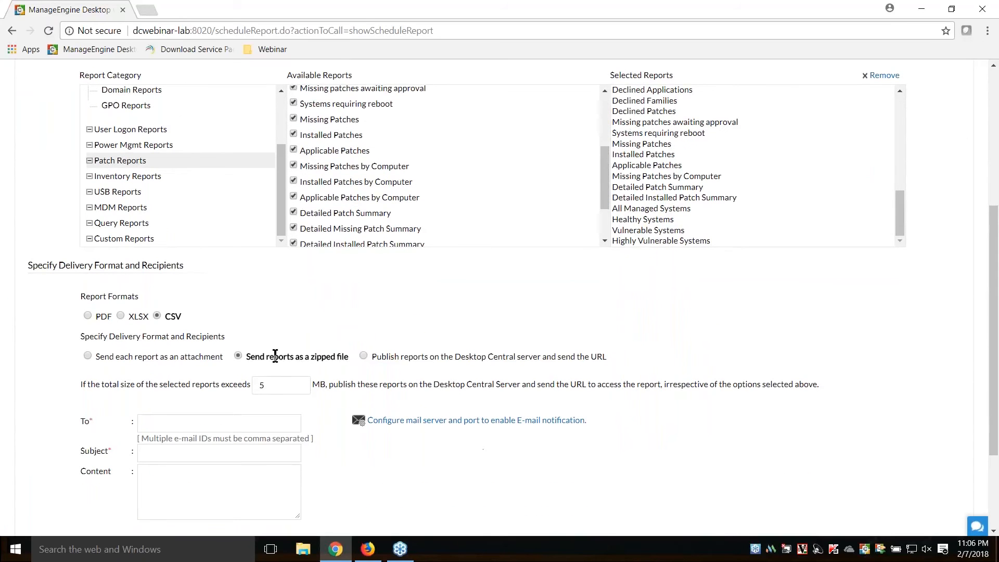
left_click(366, 356)
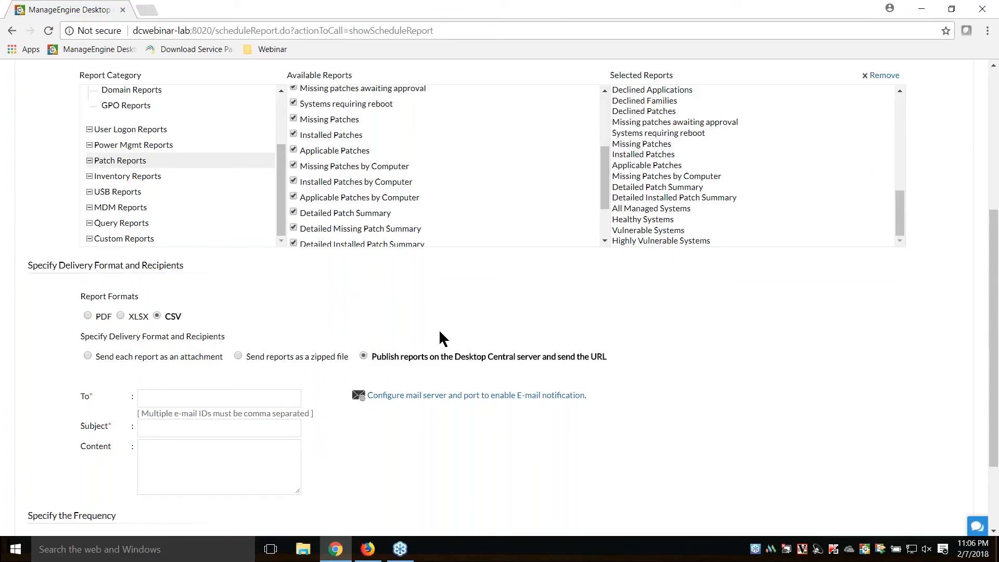
left_click(200, 398)
left_click(191, 426)
left_click(190, 448)
scroll(457, 437, "down", 2)
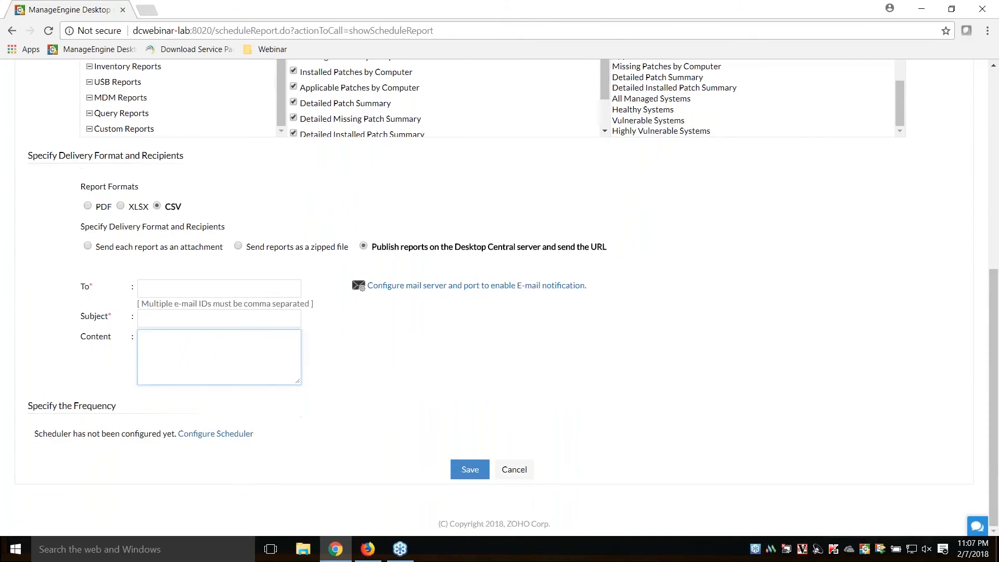
Configure the scheduler to run weekly on Monday at 08:00
left_click(230, 434)
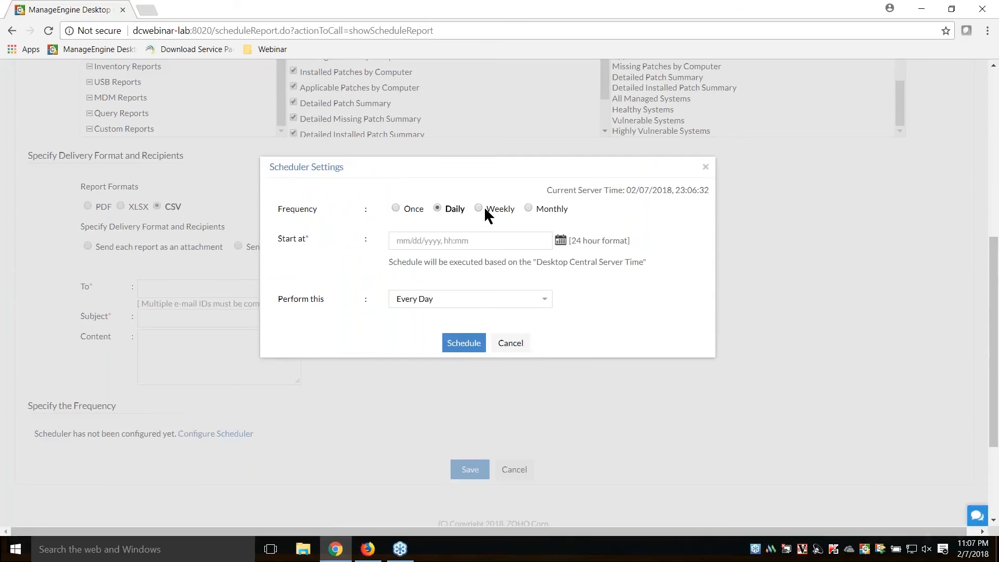
left_click(481, 207)
left_click(450, 301)
left_click(438, 242)
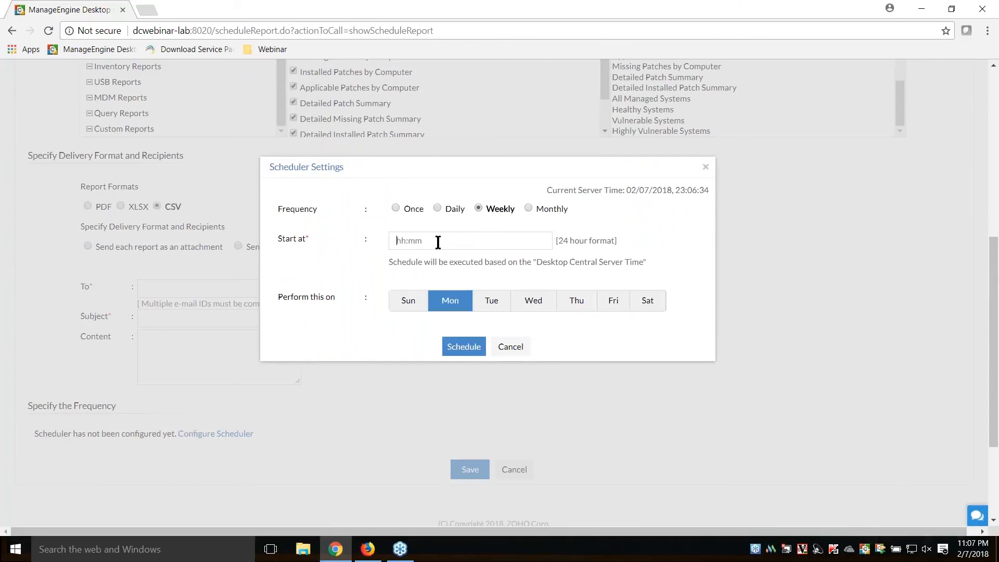
type("08:00")
left_click(465, 347)
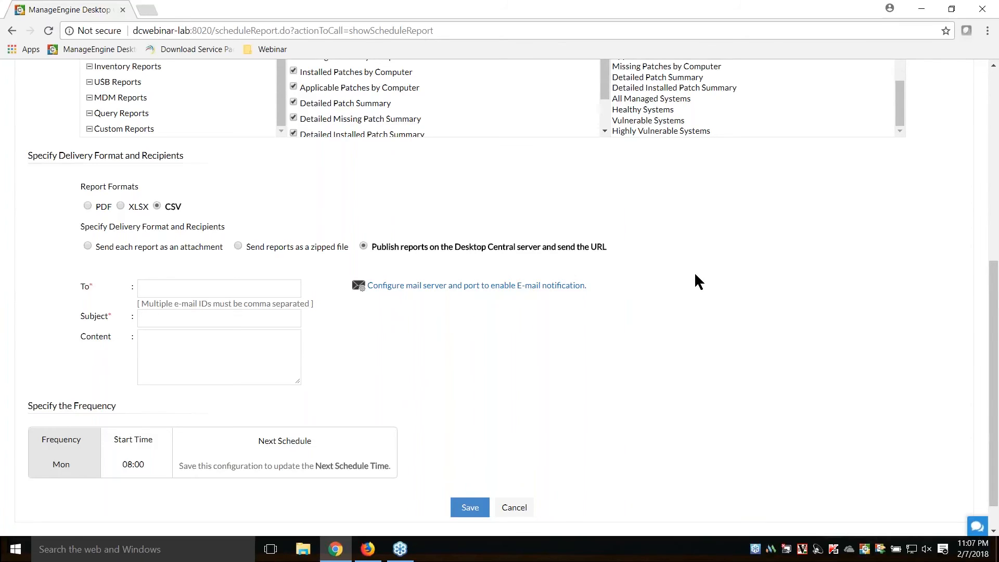
Leave the scheduled report form for the Reports page without saving, and switch to the presentation's Scenarios & Solutions slide
scroll(695, 272, "up", 5)
scroll(695, 272, "up", 5)
scroll(670, 432, "up", 2)
left_click(489, 120)
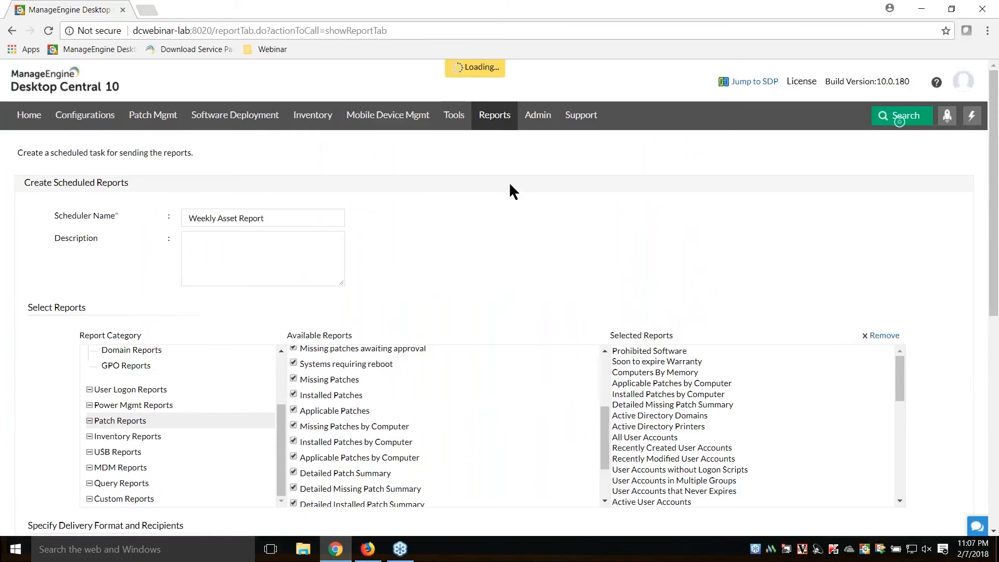
key("alt+Tab")
key("Right")
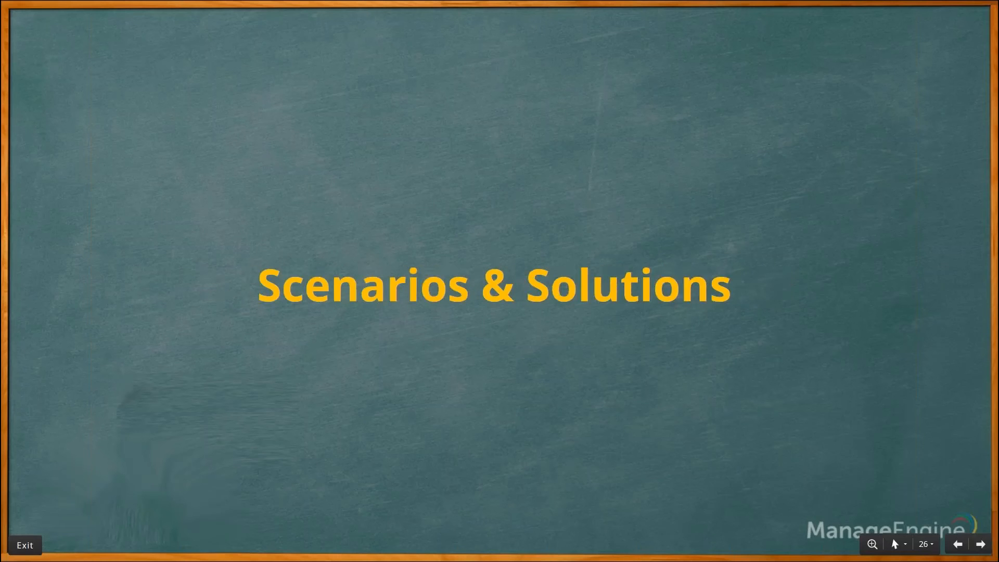
Advance the presentation to the Scenario 1 slide, and switch to the Inventory home page in Desktop Central
key("Right")
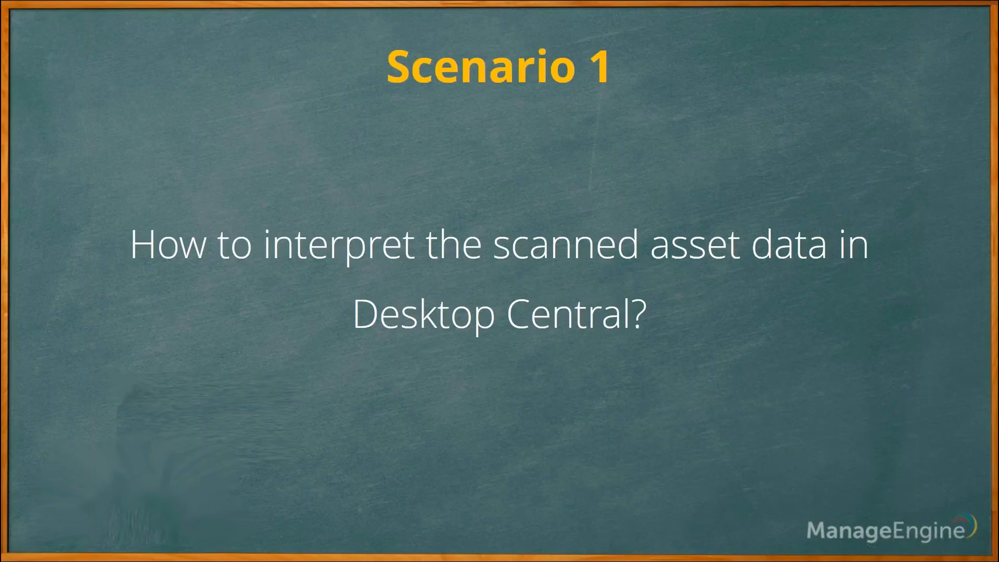
key("alt+Tab")
left_click(322, 121)
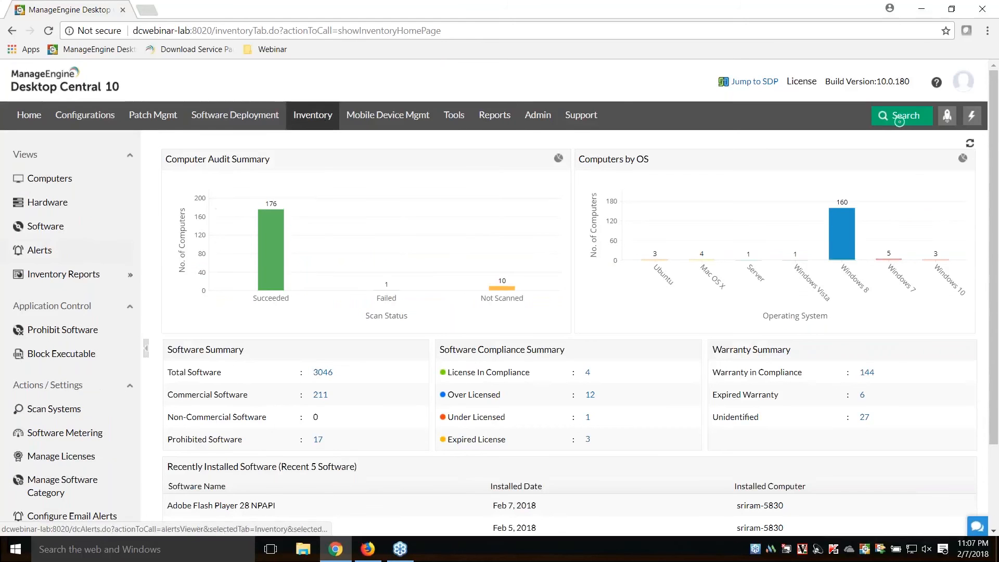
Browse the list of scanned computers in the inventory and open the details of DCwebinar-lab
left_click(45, 178)
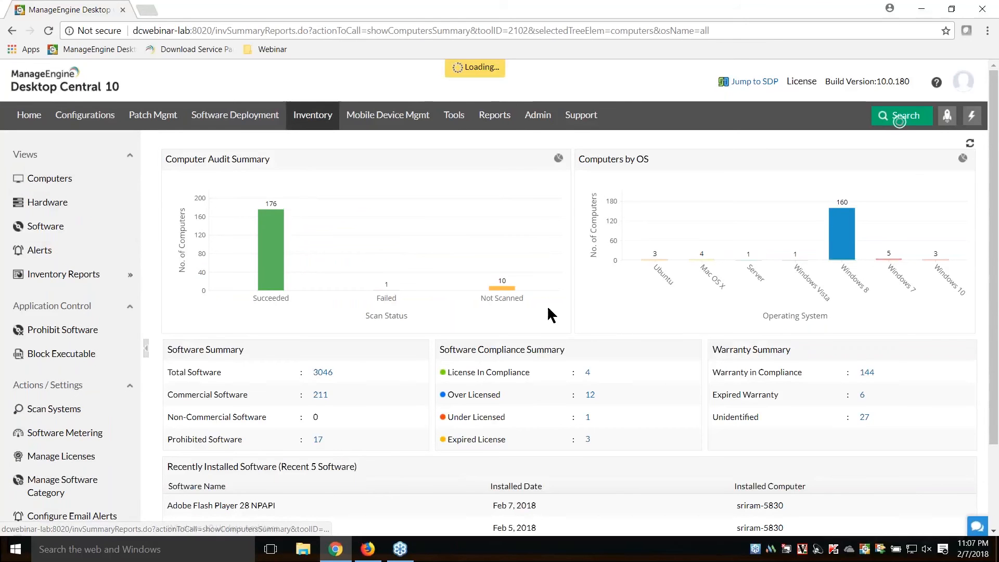
scroll(550, 308, "down", 1)
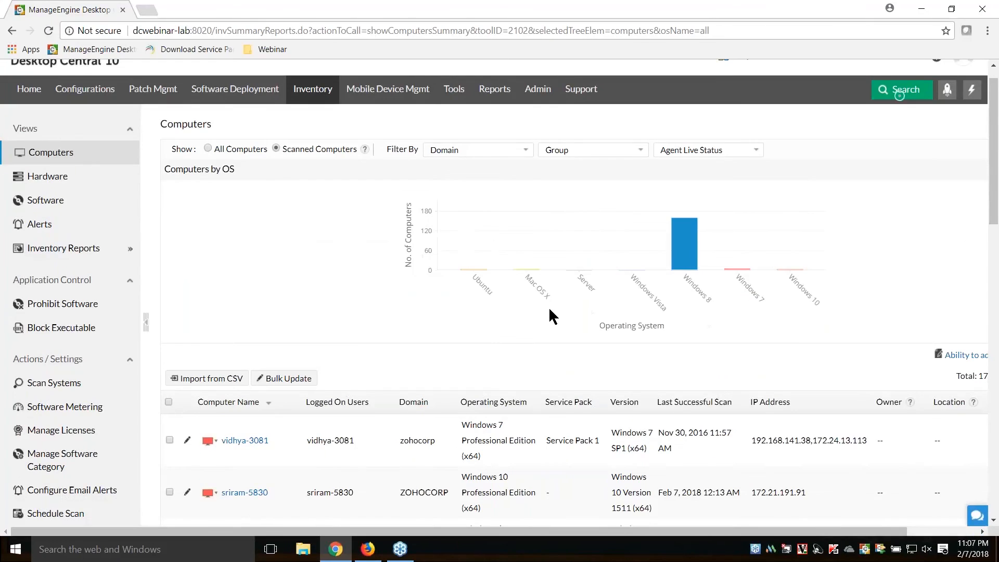
scroll(550, 311, "down", 8)
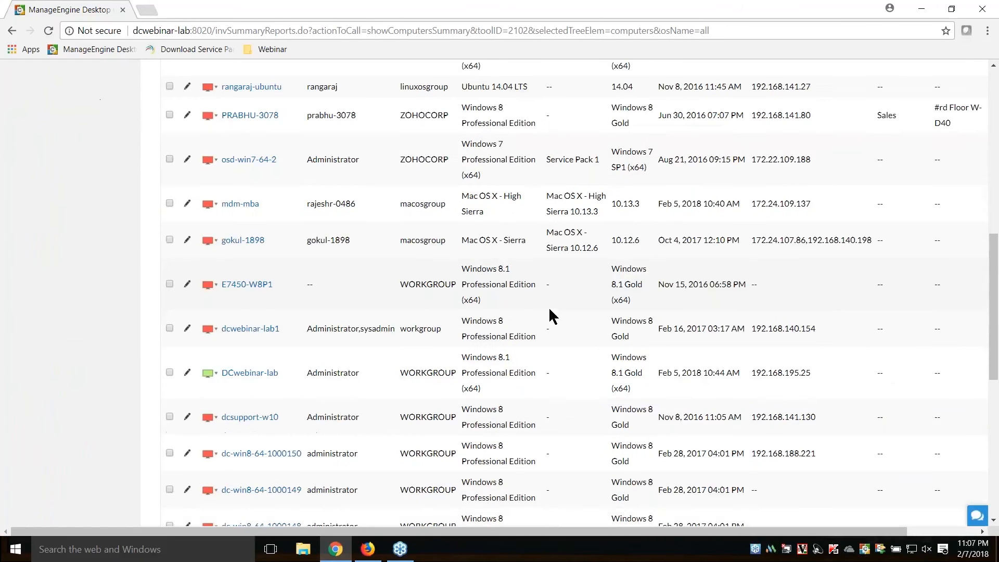
scroll(551, 310, "down", 5)
left_click(250, 113)
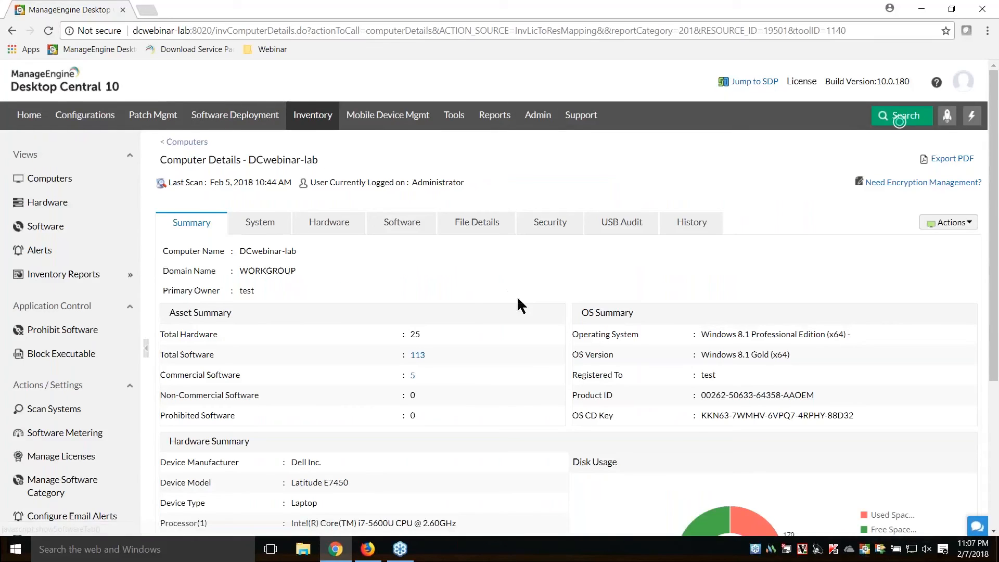
Examine DCwebinar-lab's asset, OS, hardware and network adapter summaries, and highlight its OS CD key
scroll(517, 295, "down", 3)
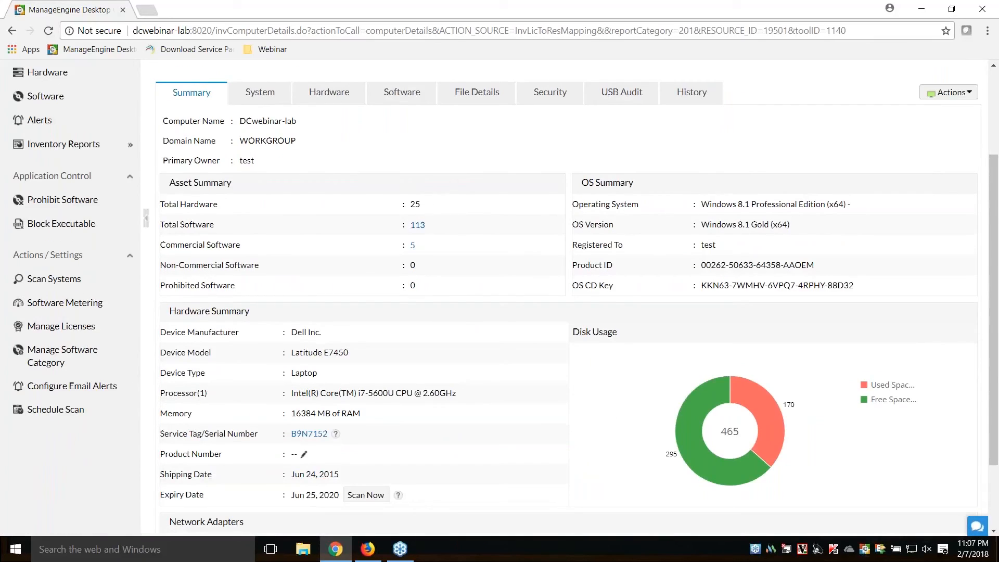
scroll(472, 278, "down", 2)
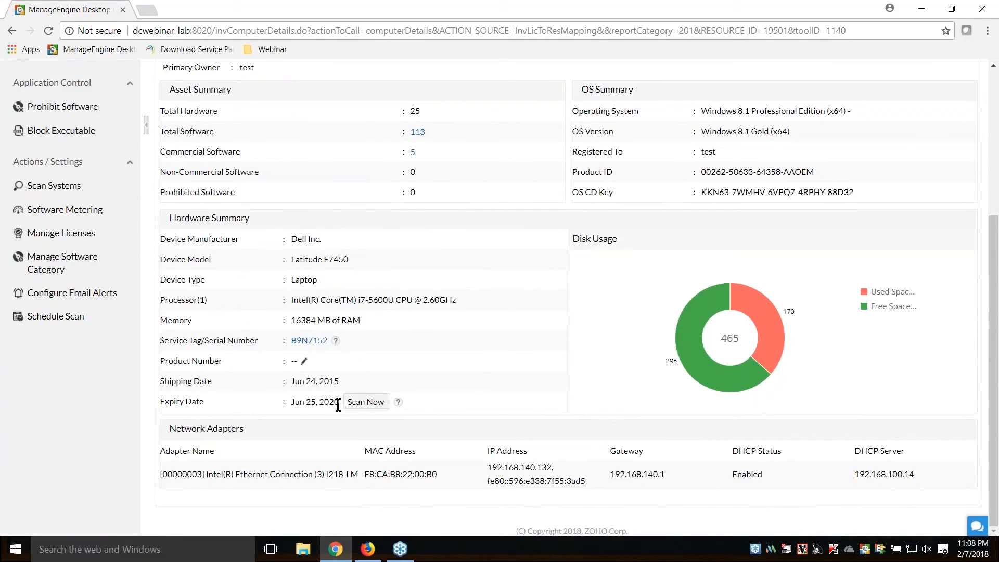
mouse_move(682, 317)
scroll(511, 455, "up", 1)
scroll(510, 455, "up", 1)
left_click_drag(857, 322, 697, 322)
Review the system details of DCwebinar-lab: its services, users, groups and shares
left_click(259, 129)
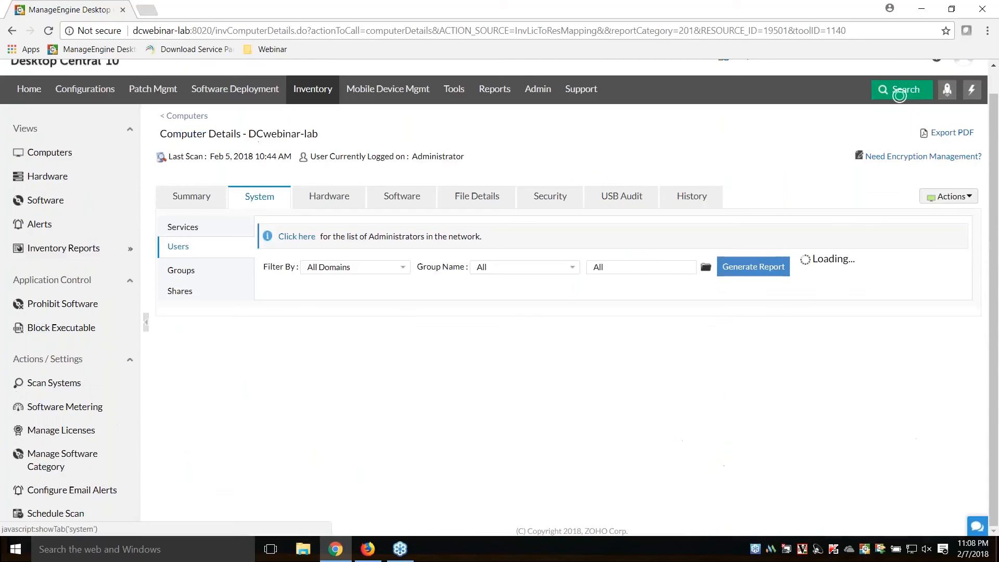
left_click(189, 207)
scroll(180, 200, "down", 1)
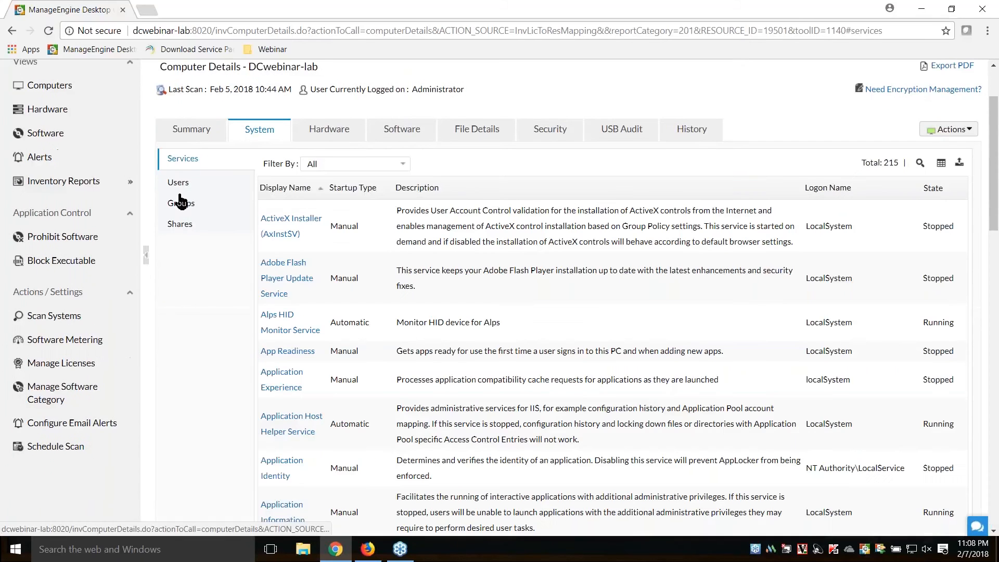
left_click(178, 185)
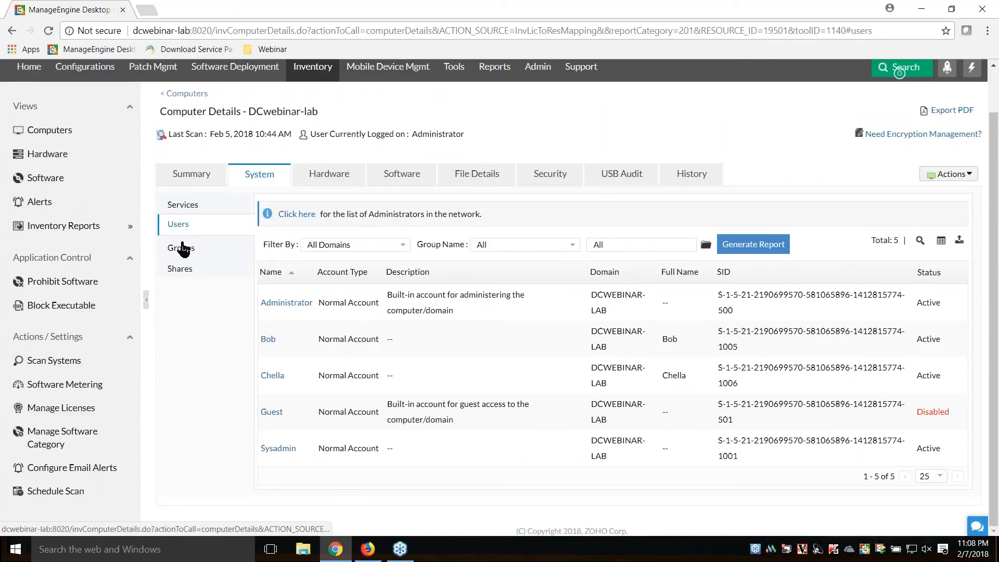
left_click(182, 249)
left_click(177, 288)
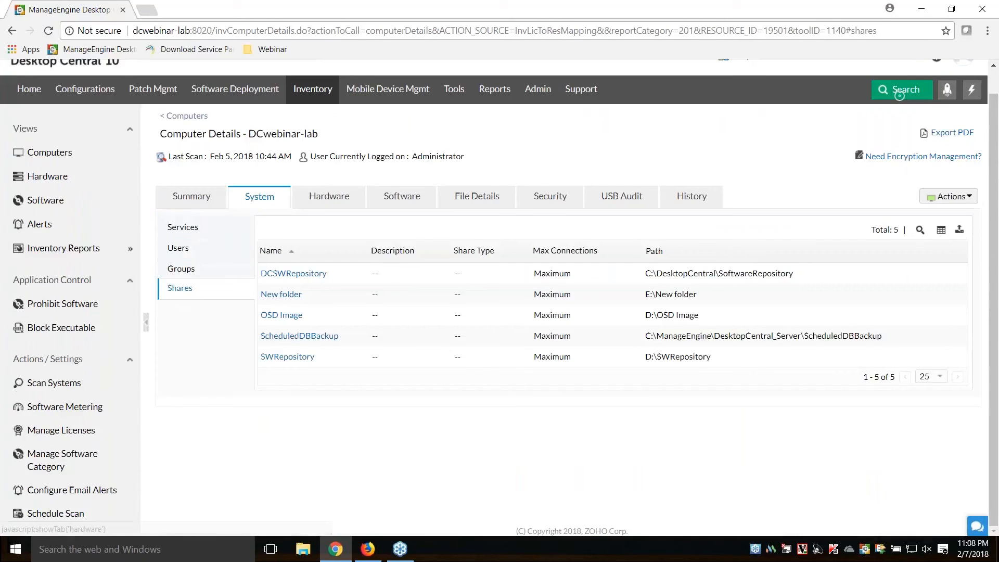
Review DCwebinar-lab's physical memory details, desktop and Microsoft Store apps, and file details
left_click(327, 202)
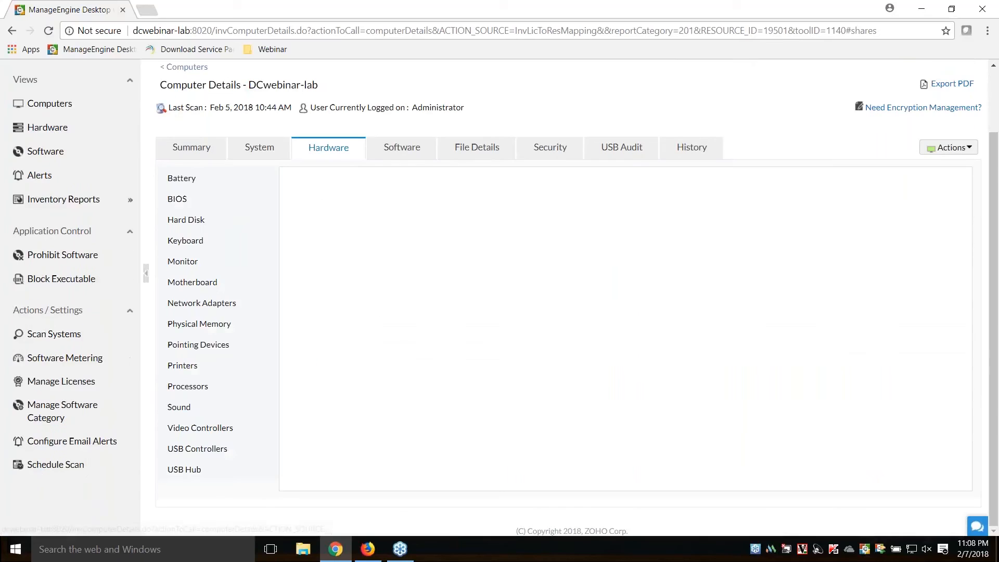
left_click(193, 328)
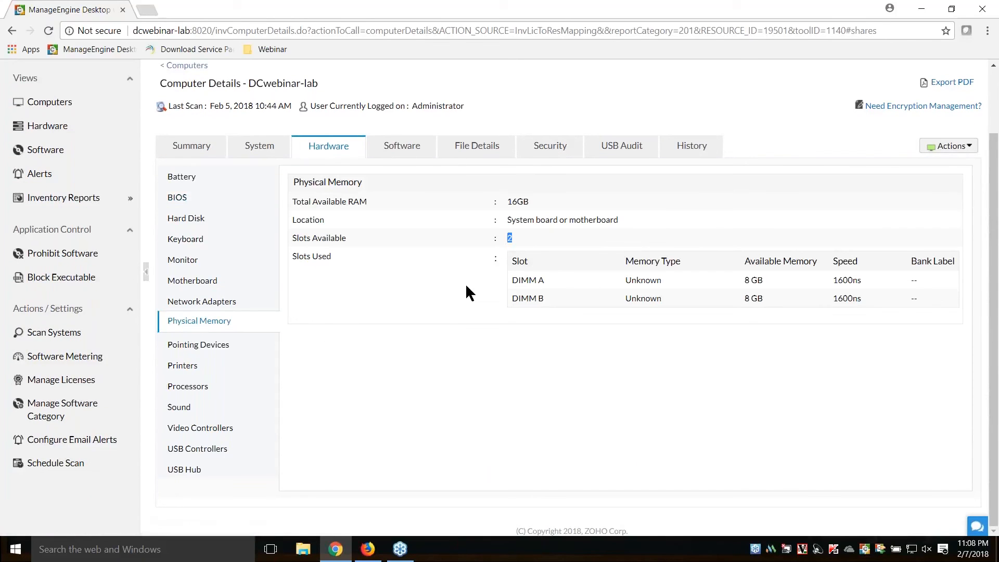
left_click(408, 147)
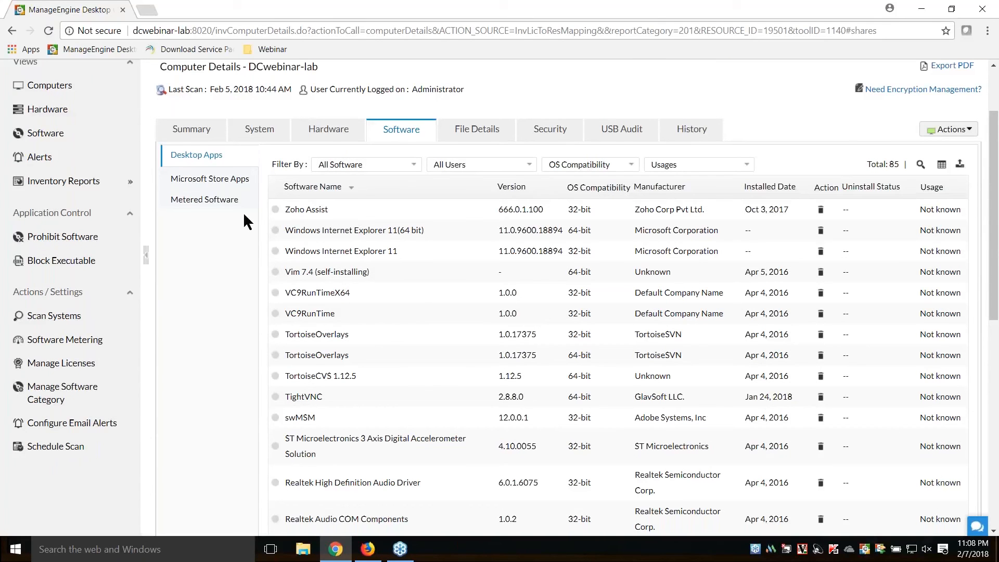
left_click(222, 185)
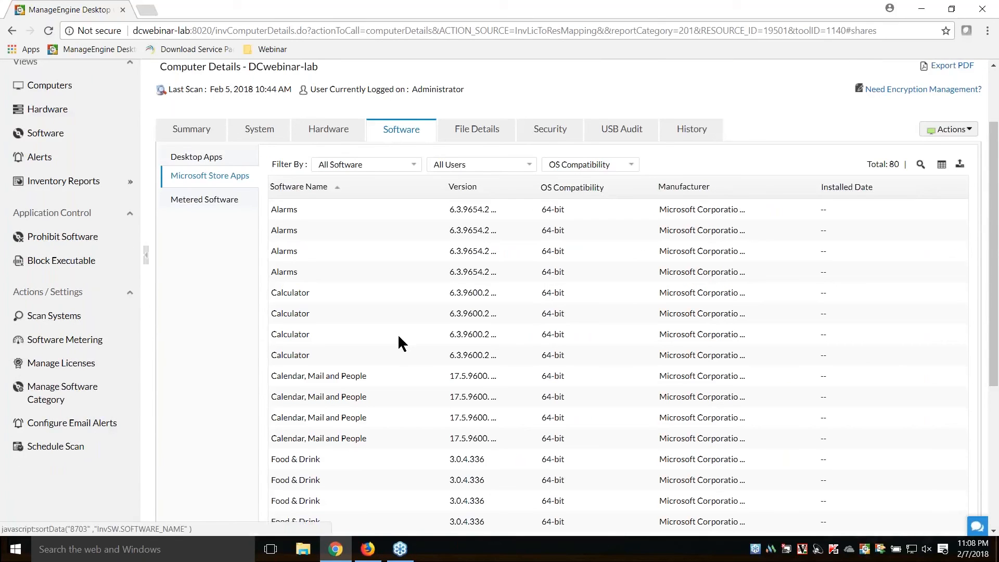
left_click(465, 135)
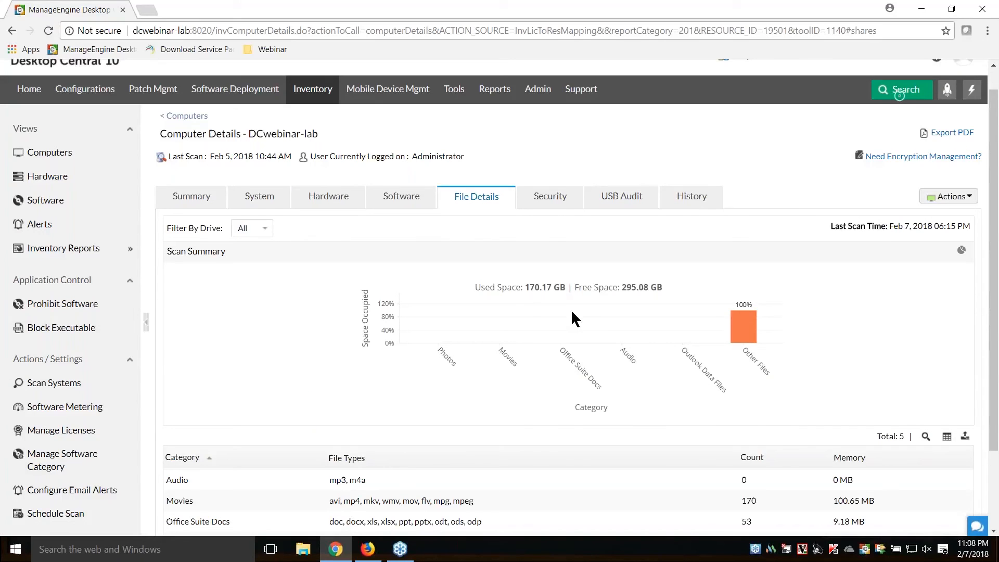
Check DCwebinar-lab's security data for BitLocker, antivirus, firewall and missing patches, and view its USB audit
left_click(552, 198)
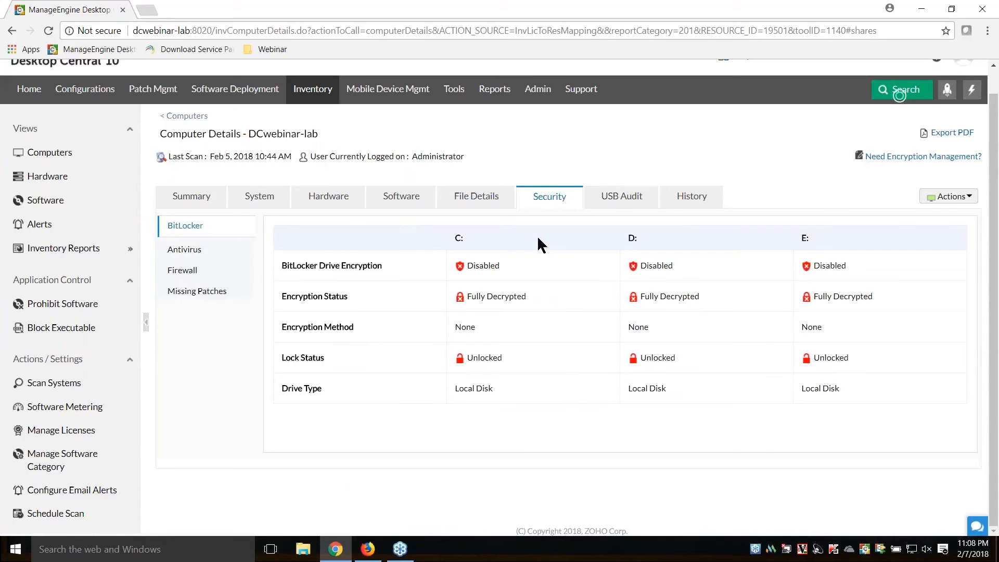
left_click(185, 253)
left_click(183, 274)
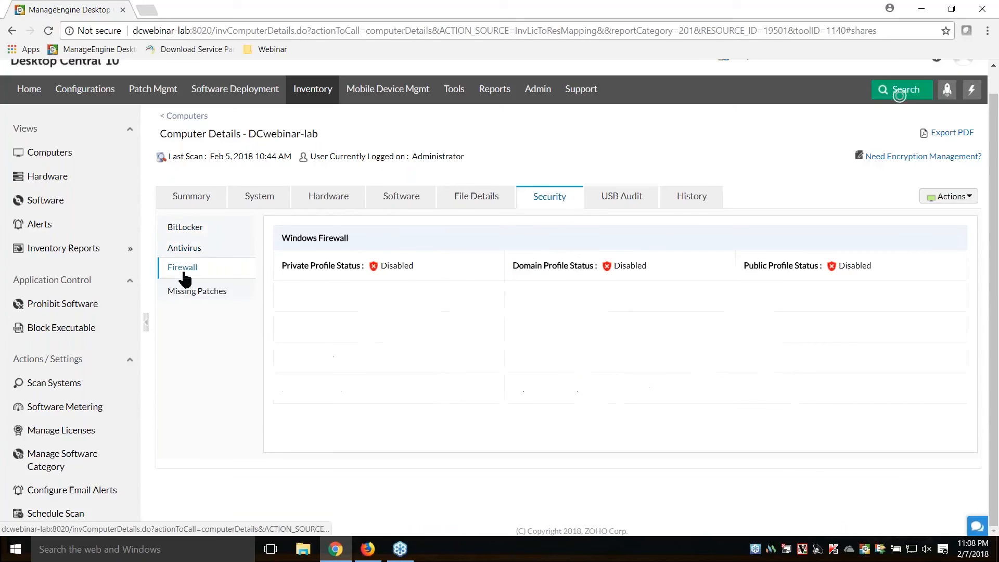
left_click(208, 295)
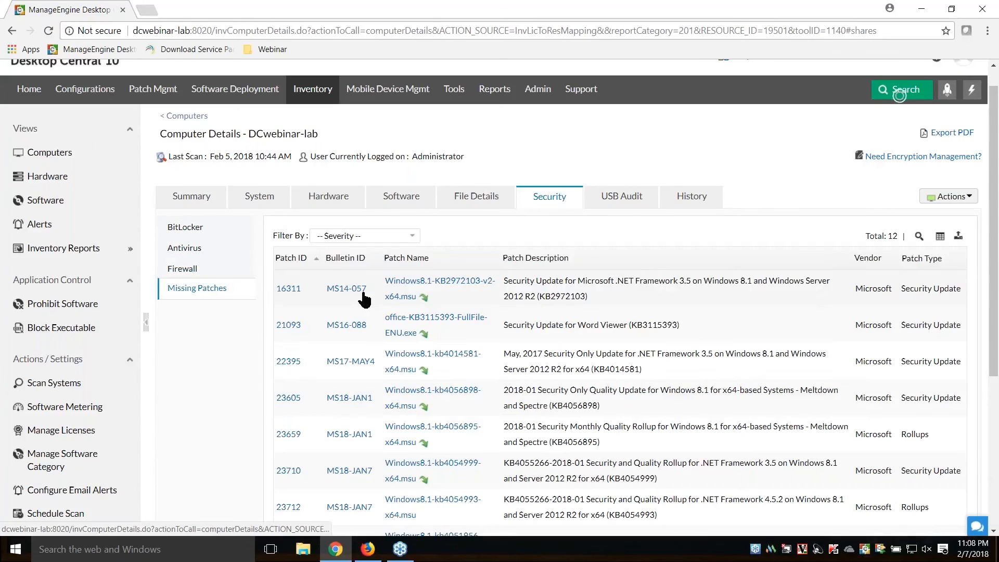
left_click(612, 203)
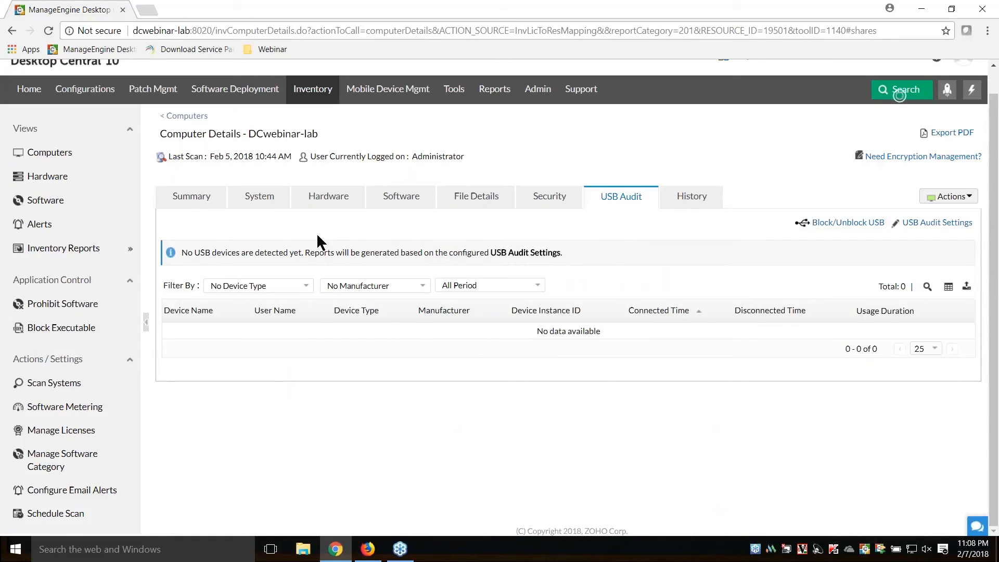
Return to the computers list and view the USB audit of the first listed computer, running Windows 7 Professional
left_click(39, 155)
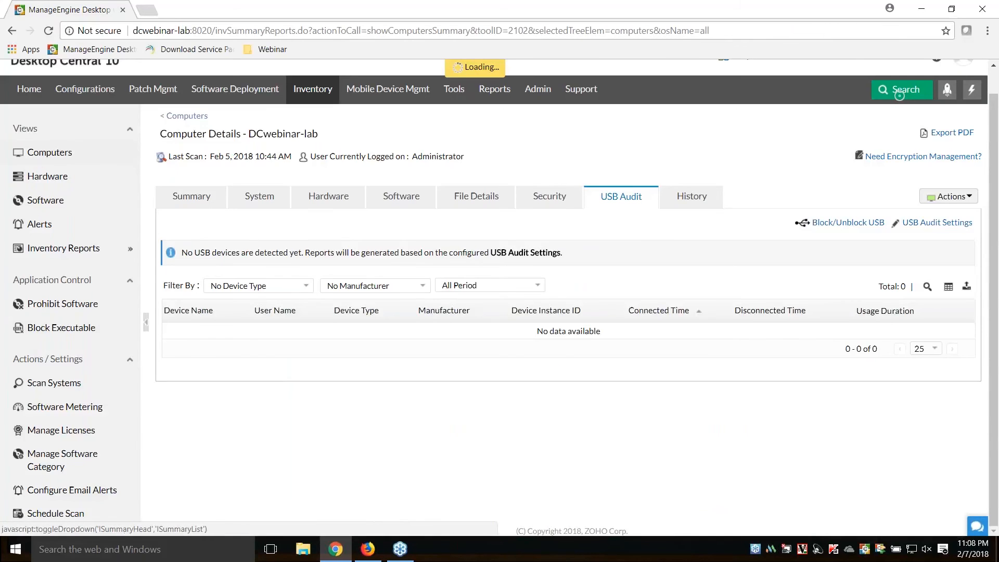
scroll(574, 316, "down", 1)
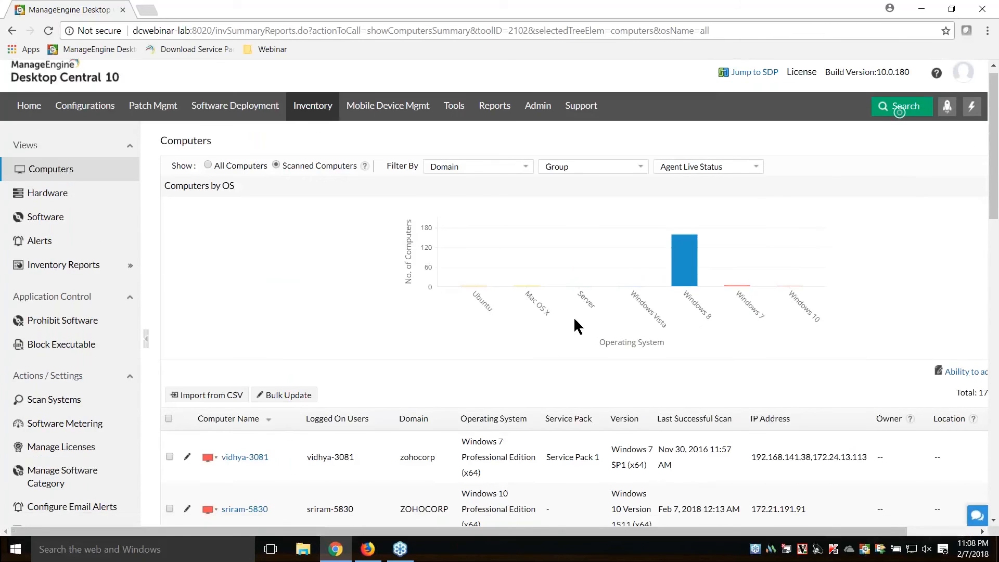
scroll(573, 317, "down", 2)
left_click(250, 342)
left_click(623, 230)
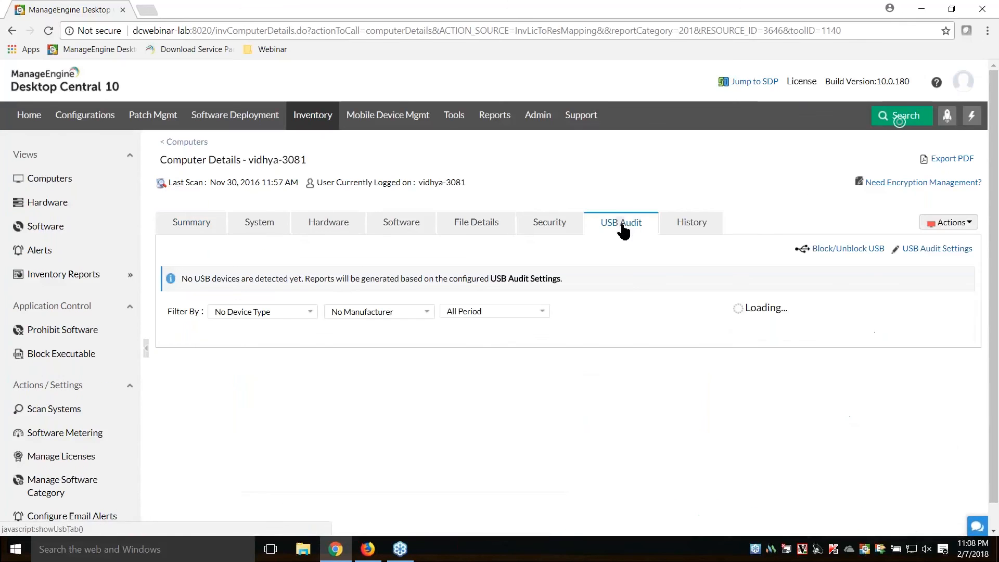
Return to the computers list and view the USB audit of the second listed computer, running Windows 10 Professional
left_click(50, 182)
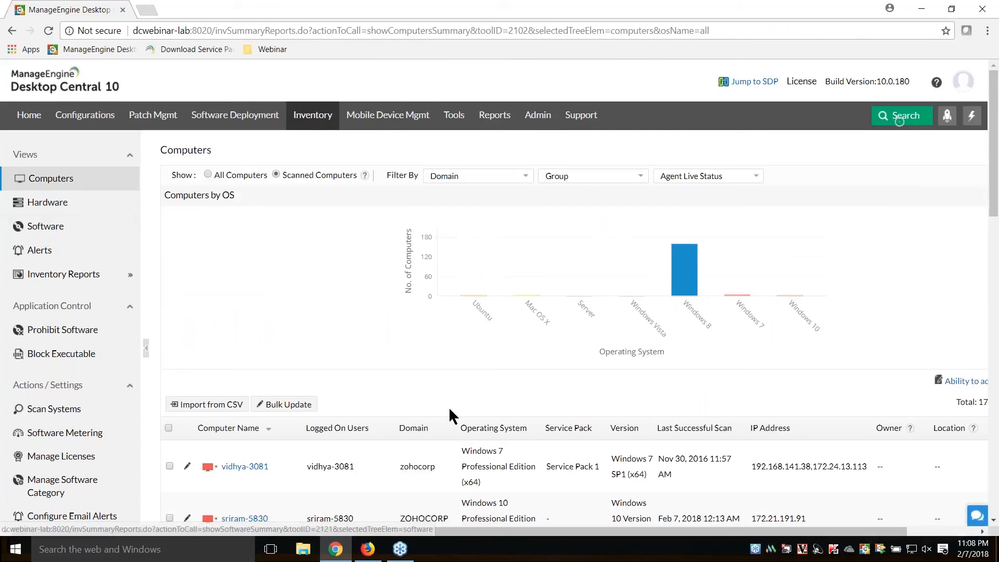
scroll(450, 415, "down", 1)
scroll(449, 407, "down", 2)
left_click(232, 391)
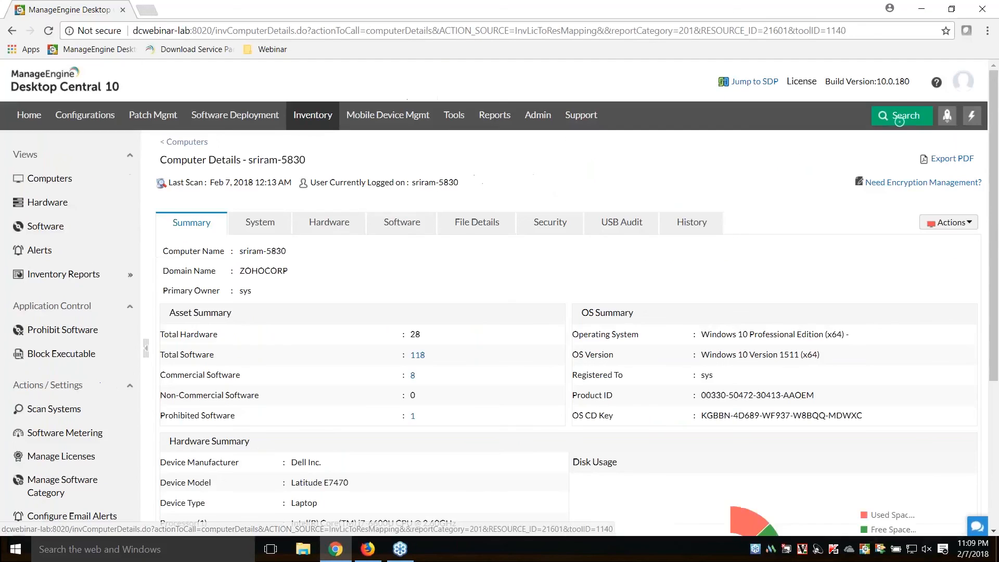
left_click(625, 229)
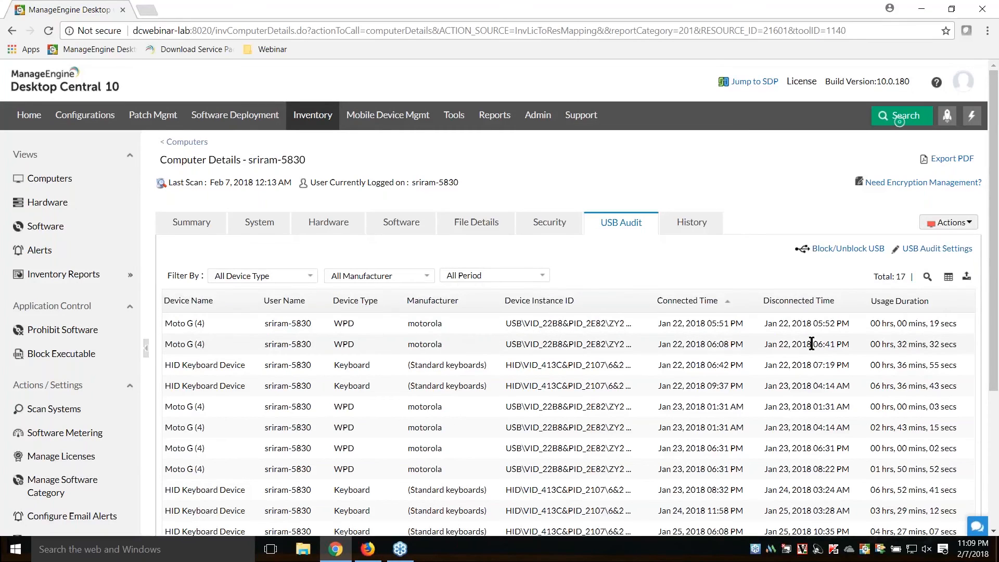
Review the Windows 10 computer's audit history, including the Jan 30, 2018 06:09 PM hardware changes, and its user logon history
left_click(692, 222)
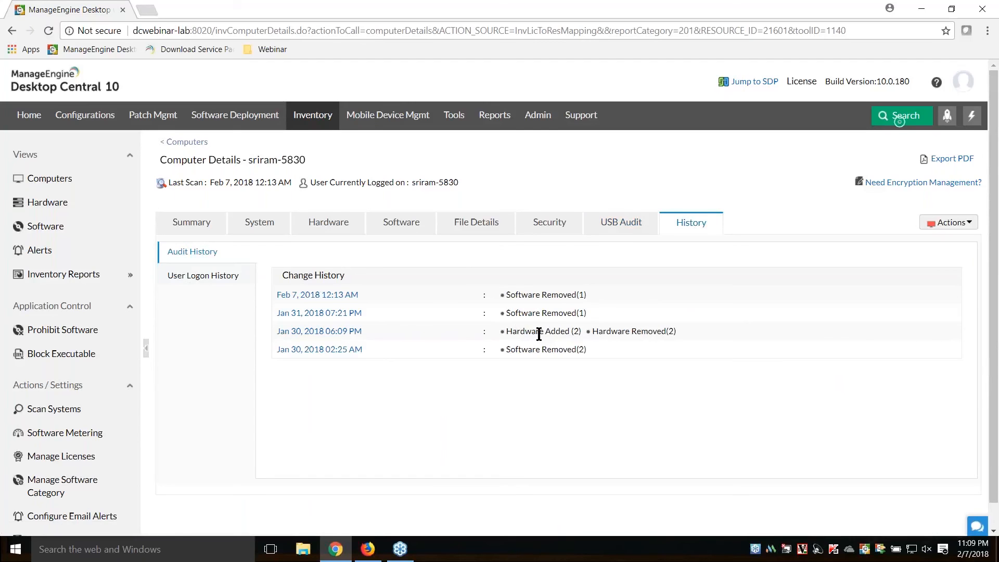
left_click(346, 332)
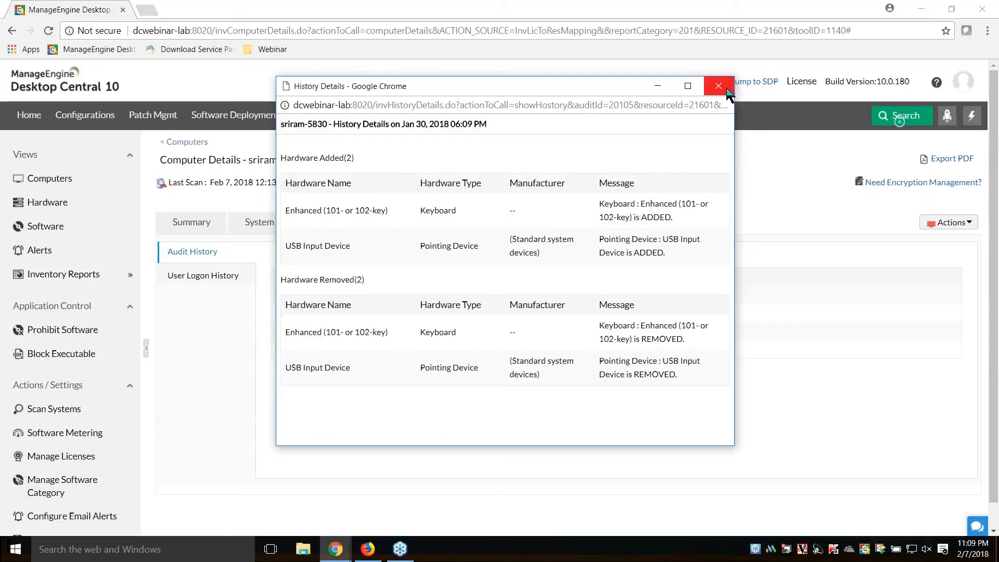
left_click(719, 86)
left_click(222, 276)
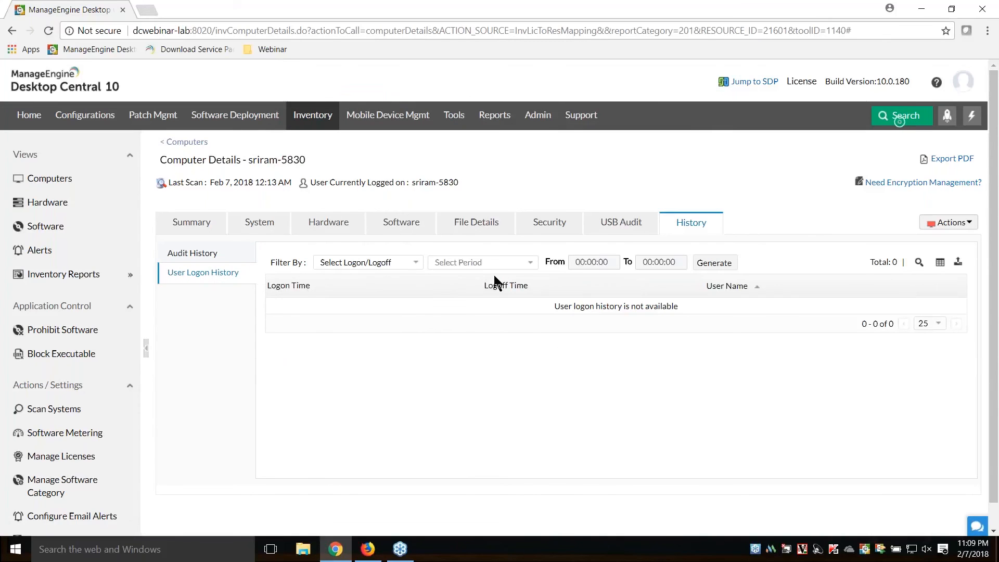
Go back to the inventory's computers list, and switch to the presentation's Scenario 2 slide
left_click(46, 179)
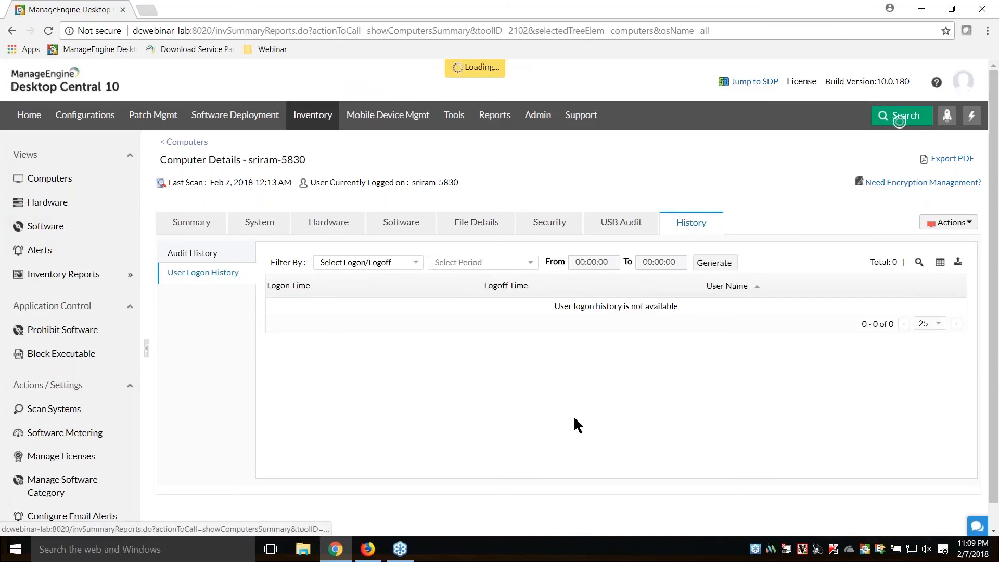
key("alt+Tab")
key("Right")
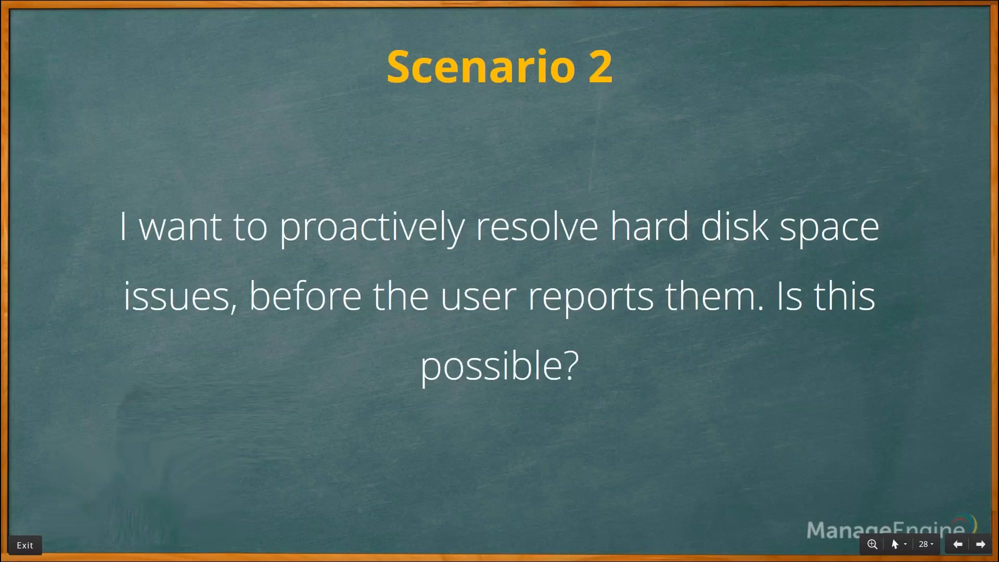
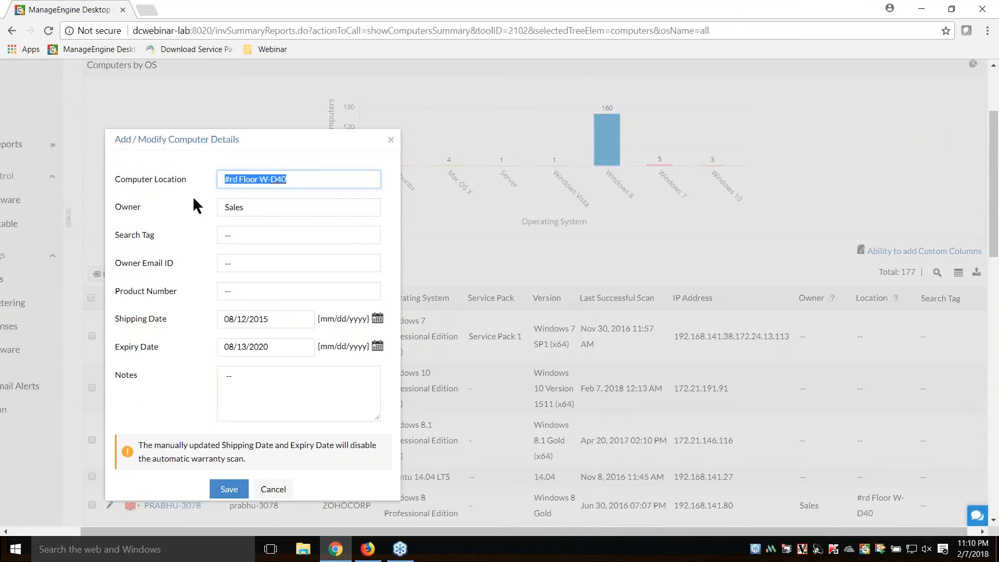
Select the Search Tag field in the computer details form, and cancel the form without saving
left_click(241, 234)
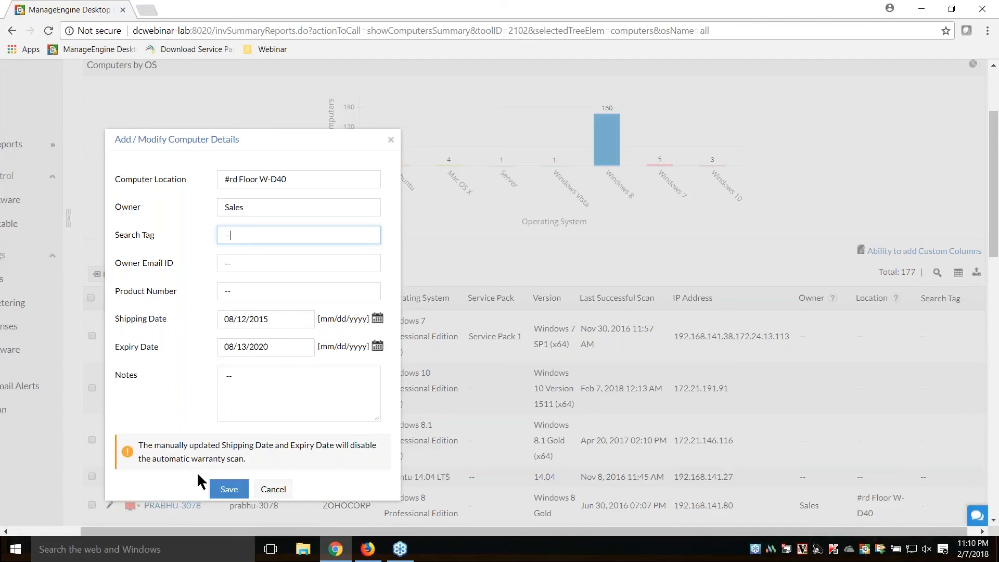
left_click(280, 495)
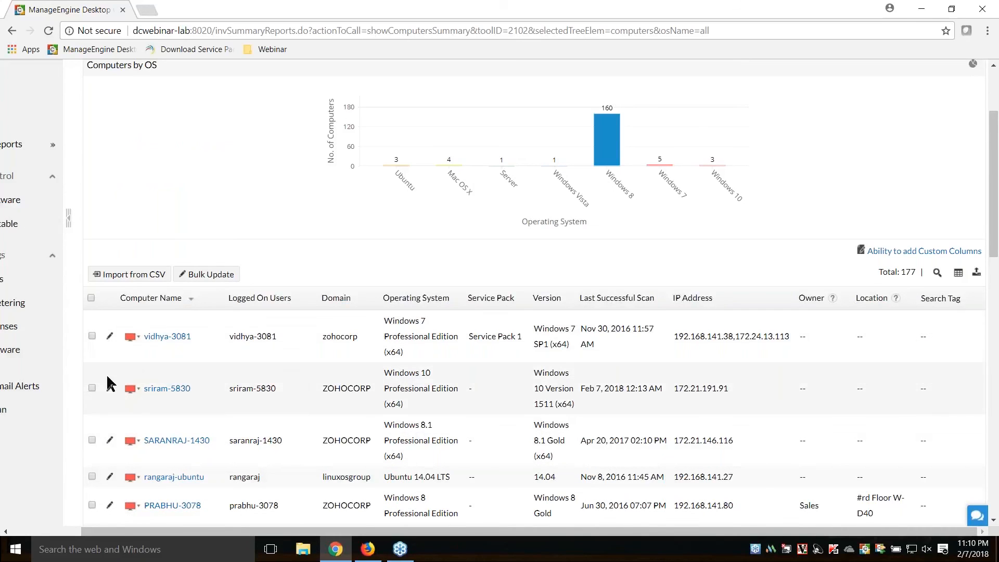
View the example CSV format for importing computer details, and cancel the import without choosing a file
left_click(138, 280)
left_click(256, 371)
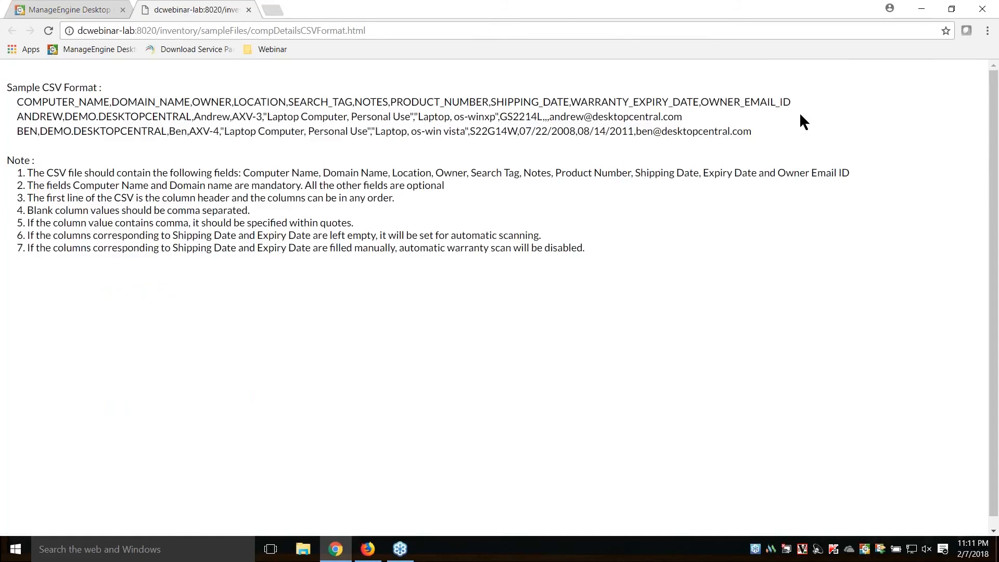
left_click(249, 10)
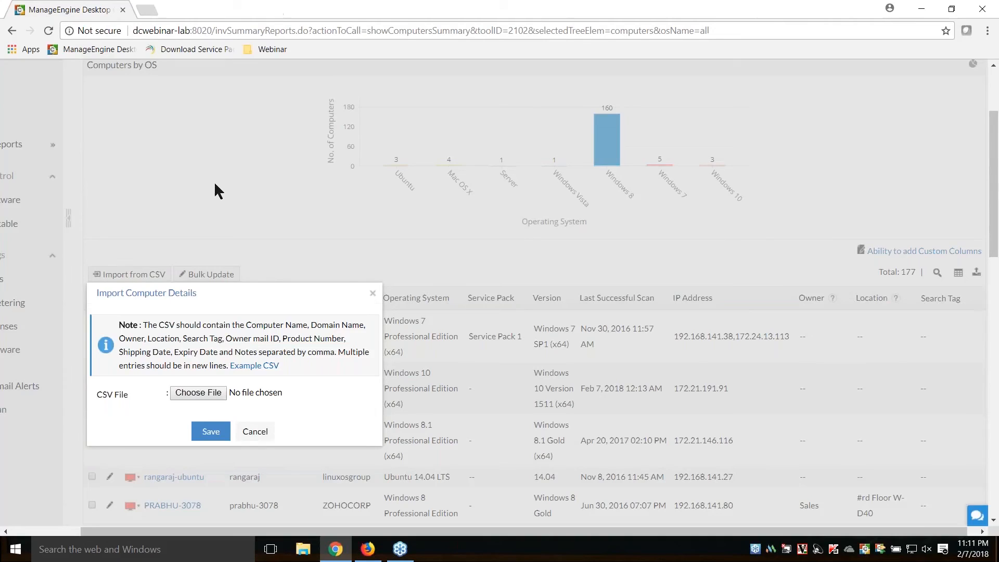
left_click(255, 431)
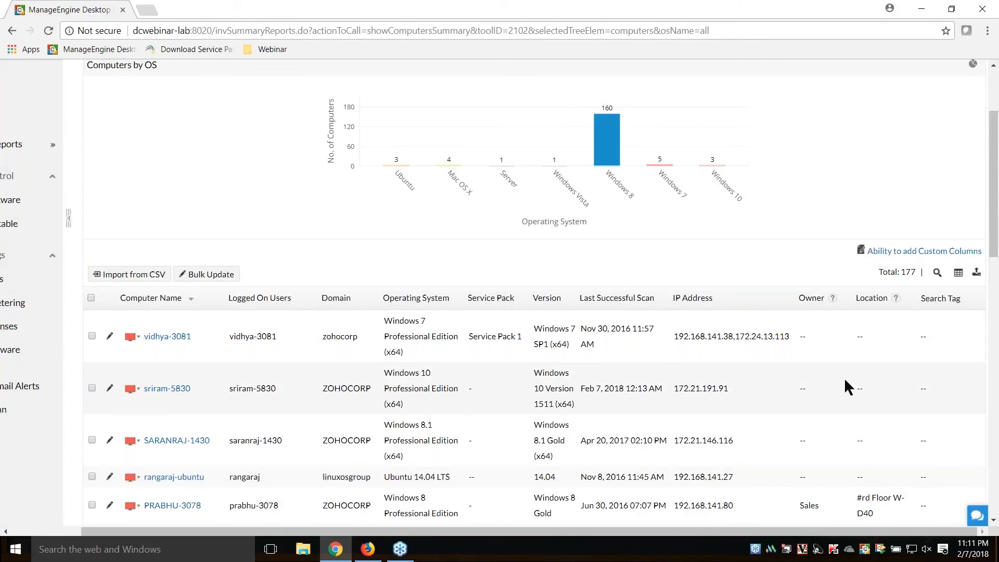
Switch to the Zoho Show presentation, advance it to the Scenario 4 slide, and return to Desktop Central
key("alt+Tab")
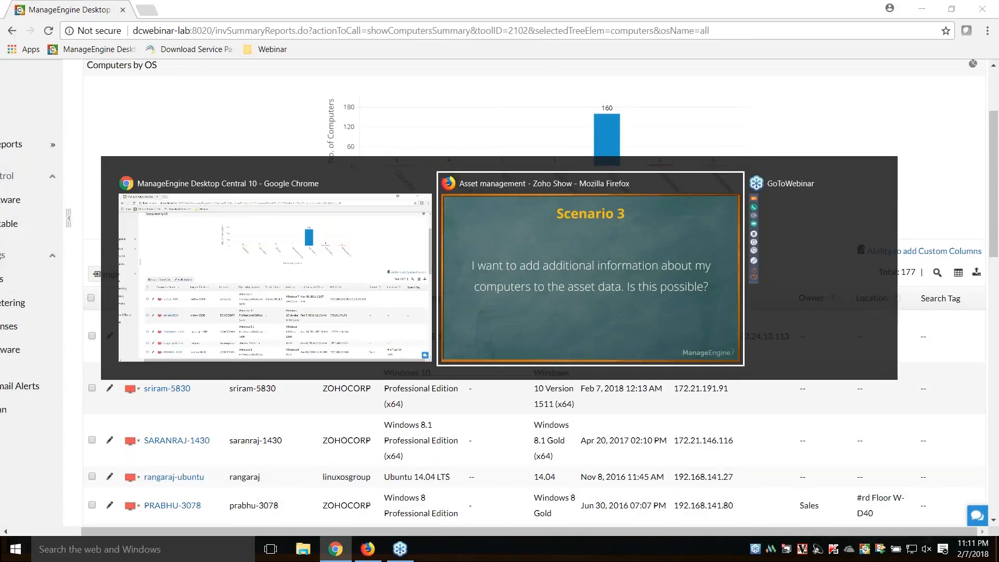
key("Right")
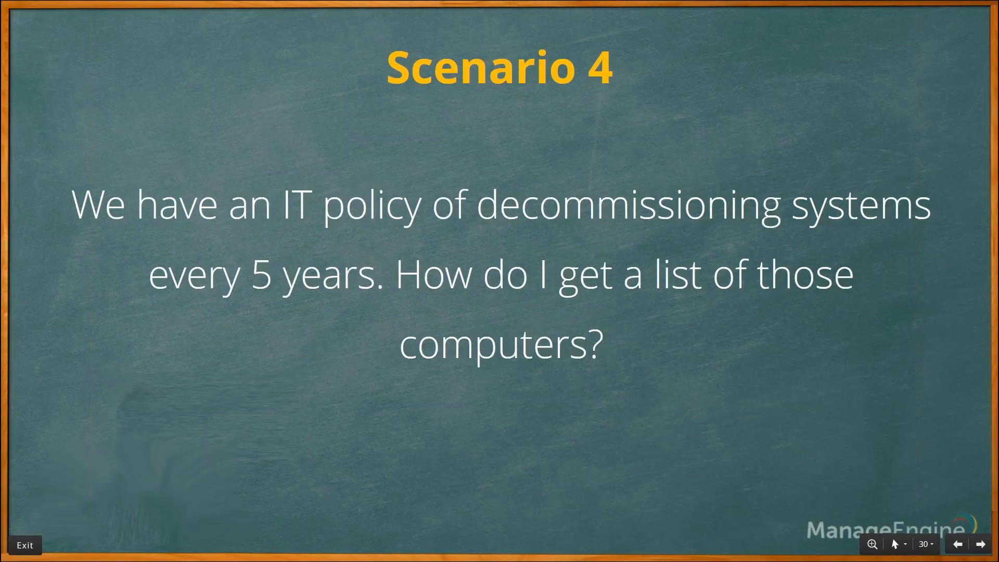
key("alt+Tab")
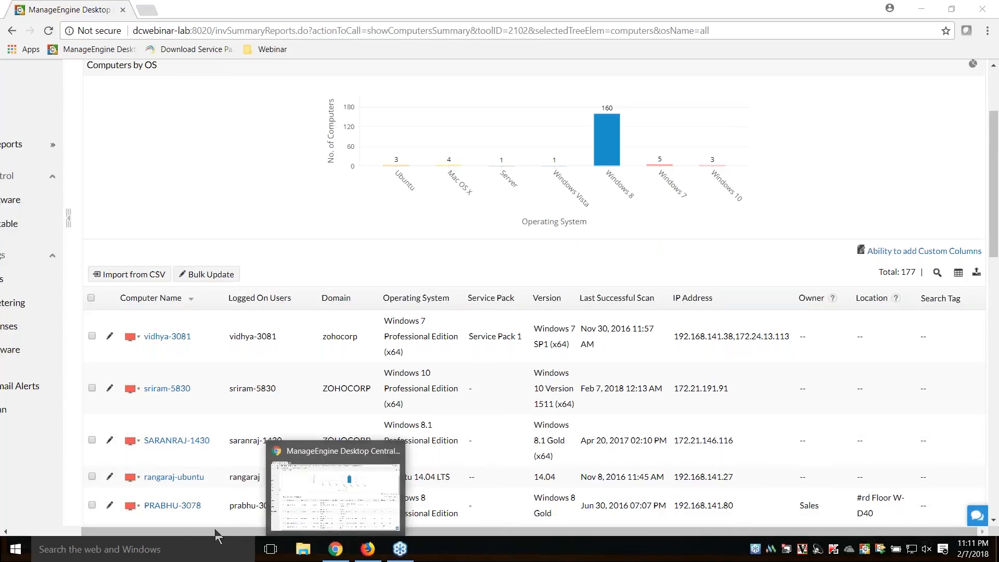
Open the Computers By Age inventory report and highlight the first listed computer's year of installation
left_click_drag(125, 531, 44, 527)
scroll(73, 256, "up", 3)
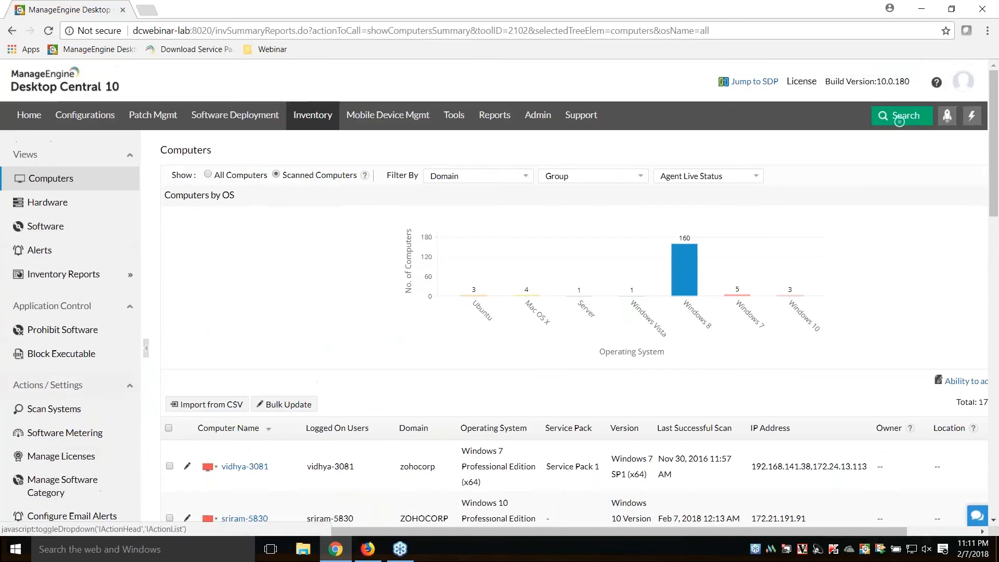
mouse_move(107, 273)
left_click(192, 365)
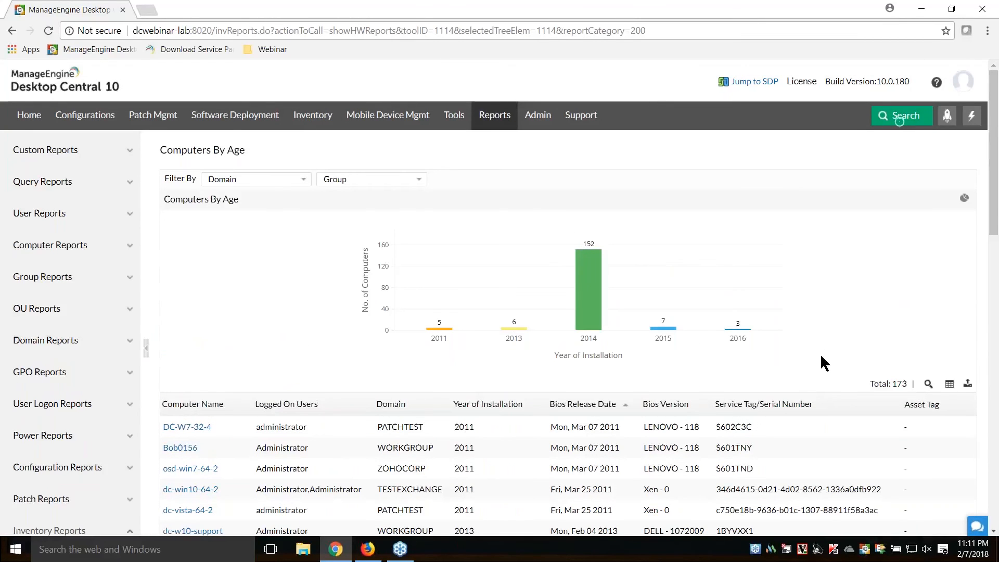
scroll(820, 354, "down", 1)
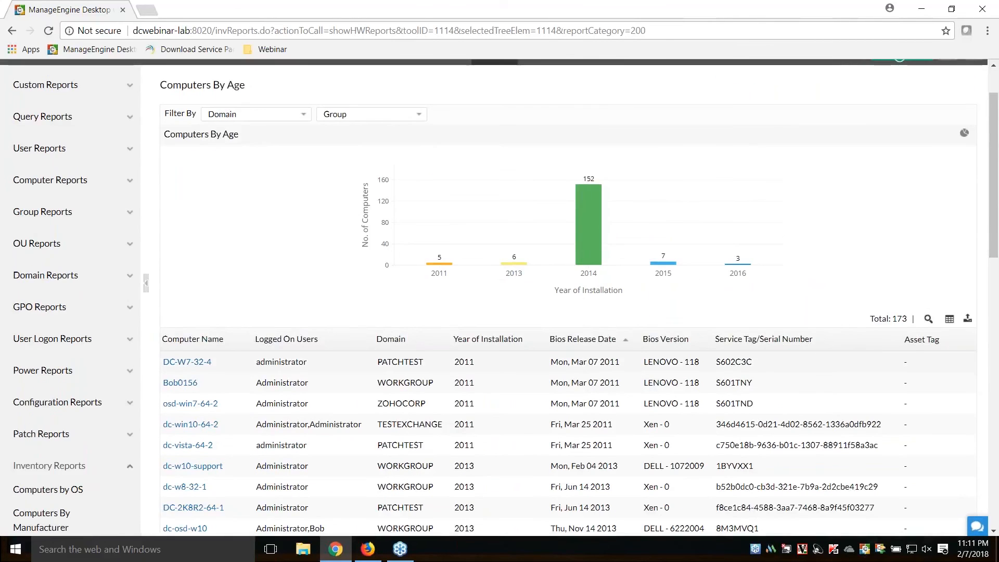
left_click_drag(456, 361, 476, 360)
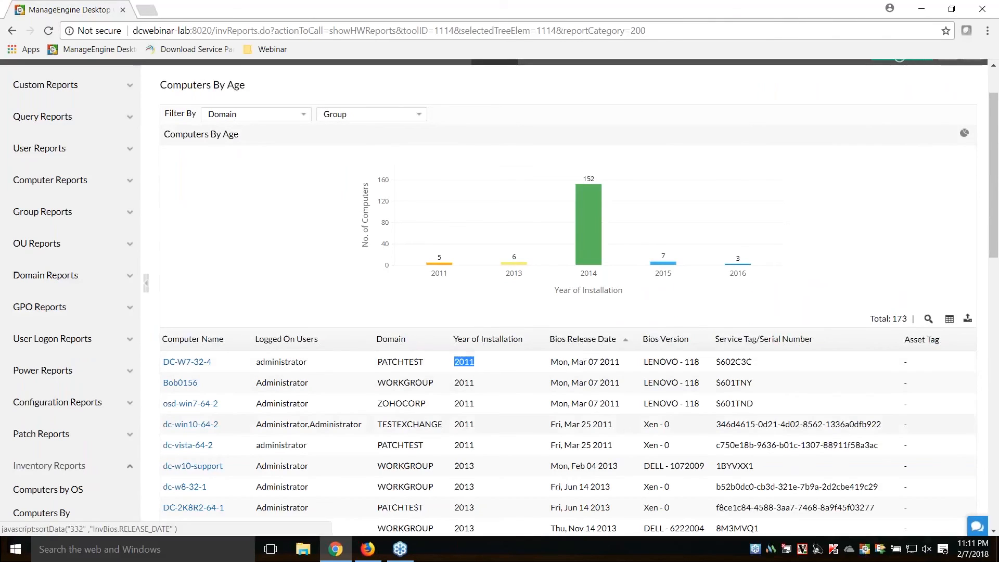
scroll(542, 448, "up", 1)
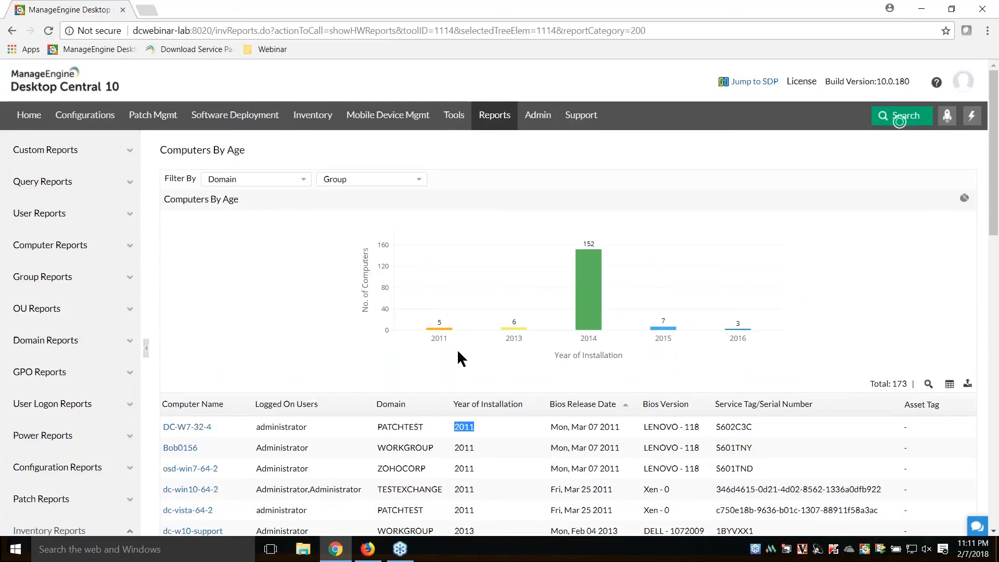
Filter the Computers By Age list through its chart to the computers installed in 2013, and to those from 2011
mouse_move(583, 327)
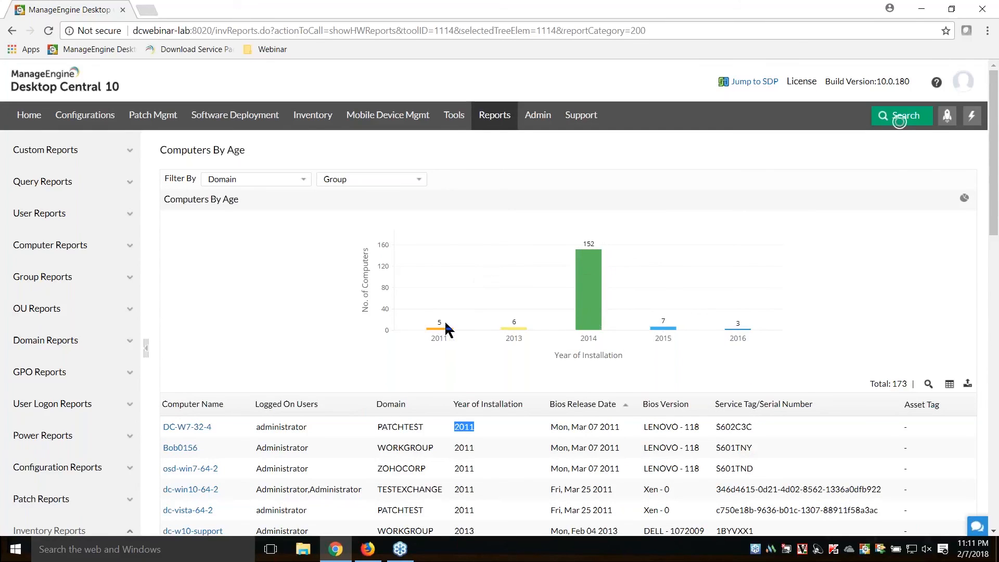
left_click(514, 328)
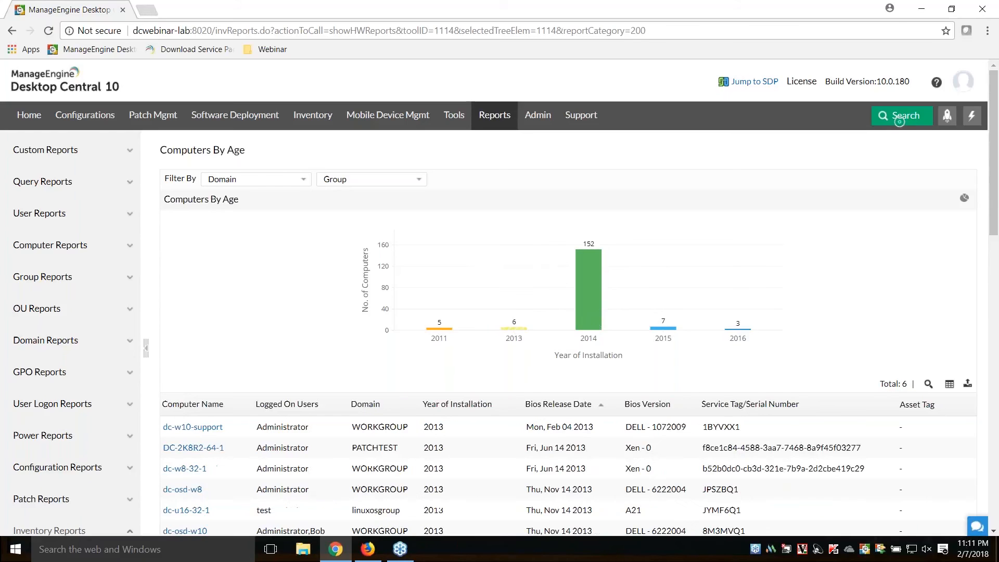
scroll(437, 297, "down", 2)
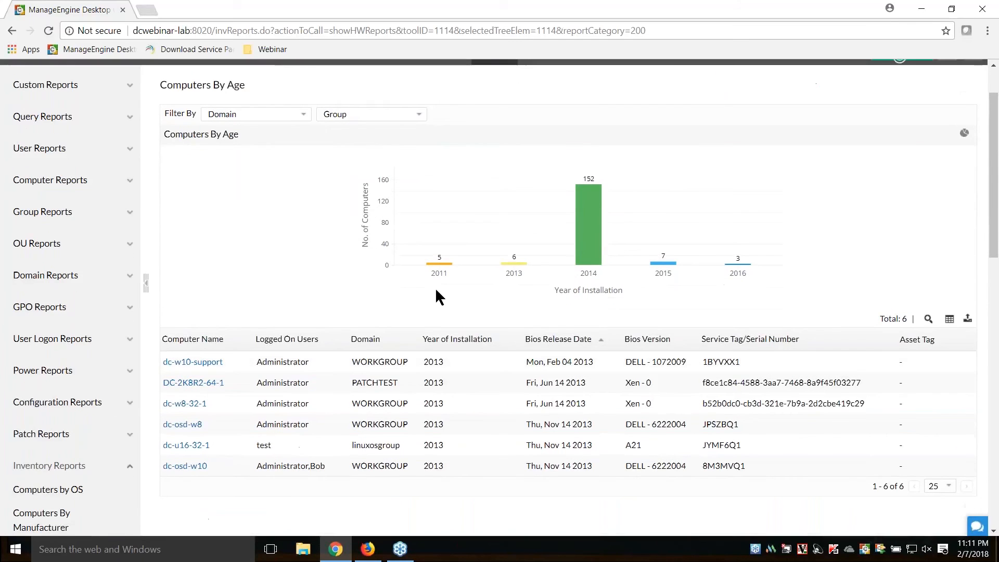
left_click(438, 266)
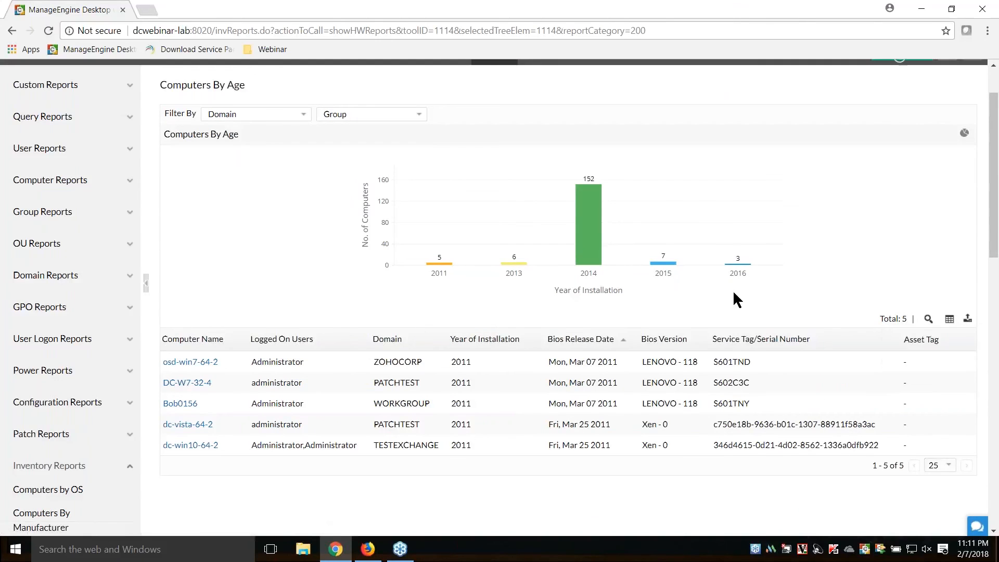
Advance the Zoho Show presentation to the Scenario 5 slide on shared directories, and return to Desktop Central
key("alt+Tab")
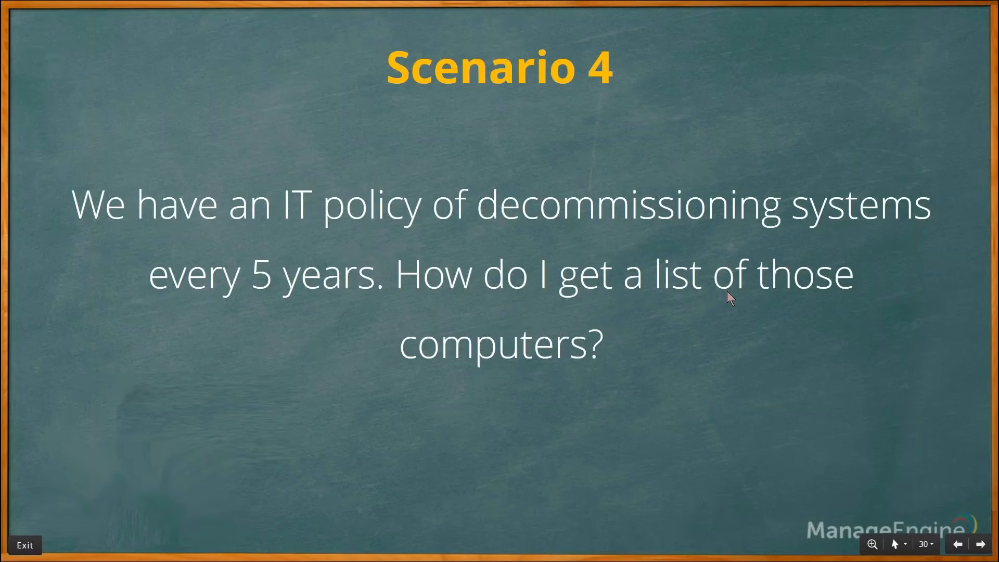
key("Right")
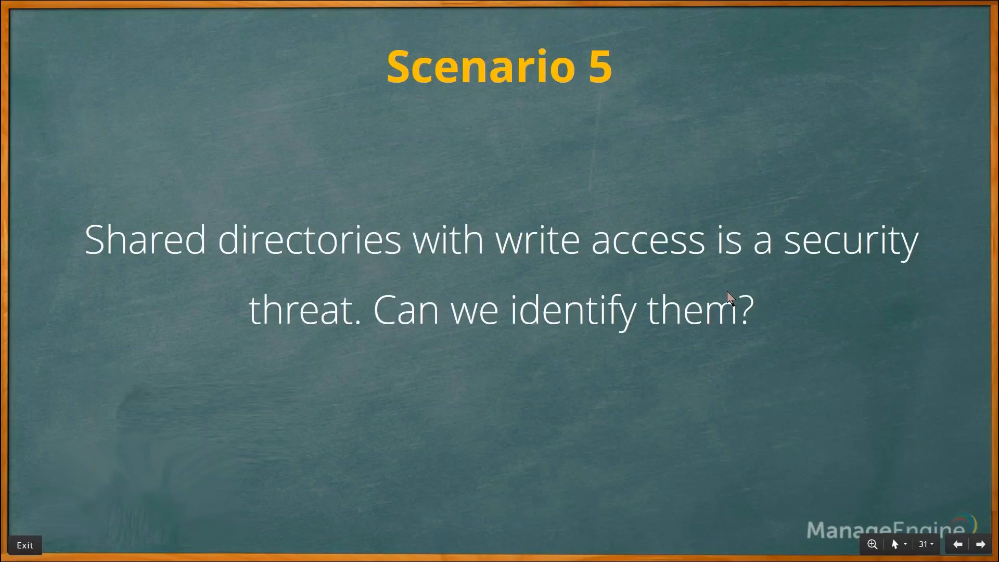
key("alt+Tab")
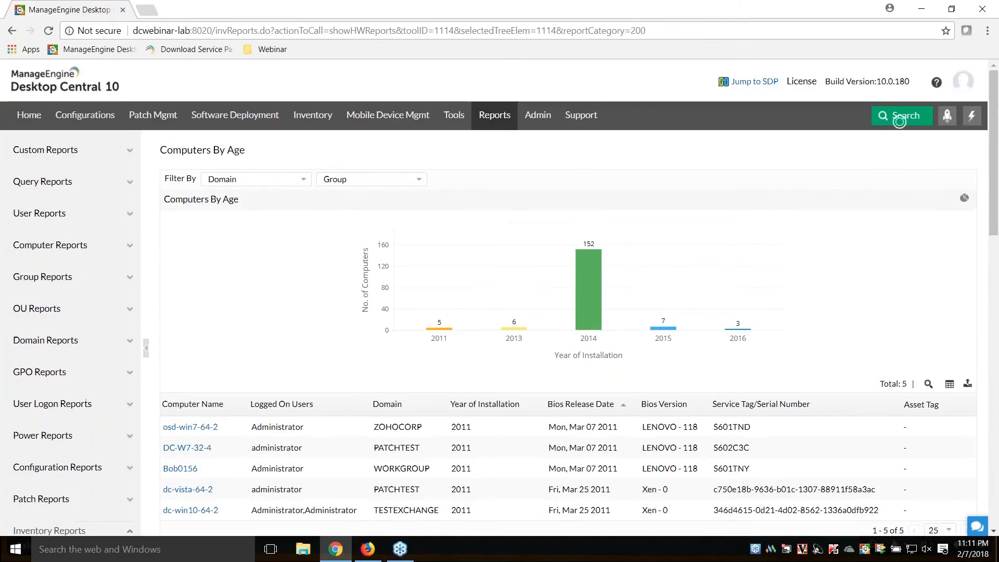
Open the Share Details inventory report, and highlight the permissions of the first share and the administrators' print$ share
left_click(494, 117)
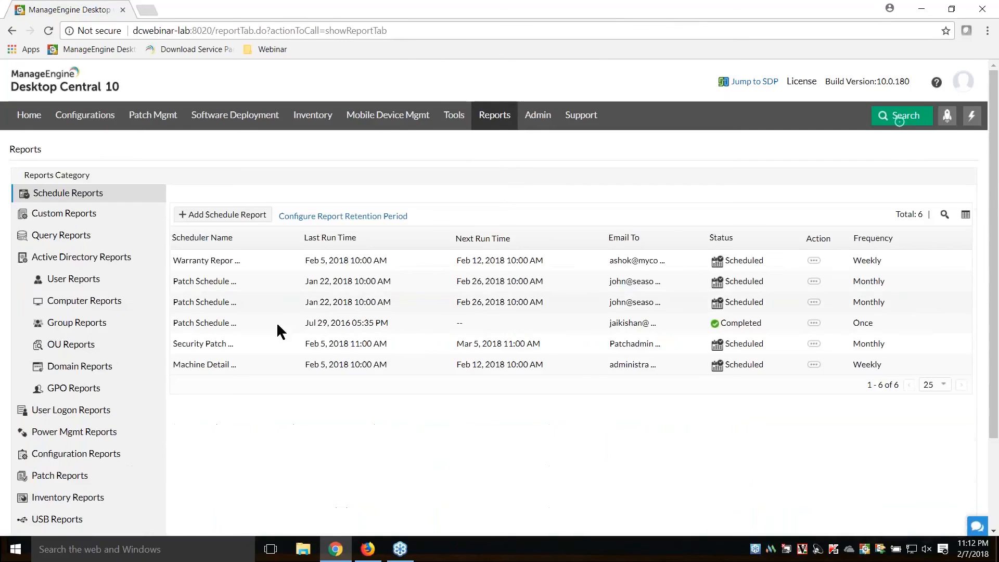
left_click(73, 500)
scroll(291, 395, "down", 2)
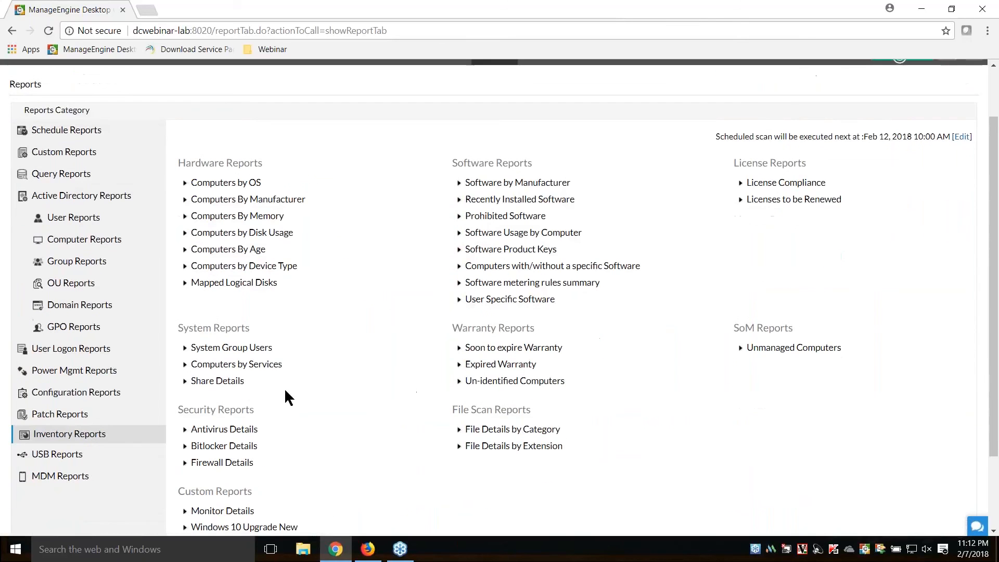
left_click(216, 382)
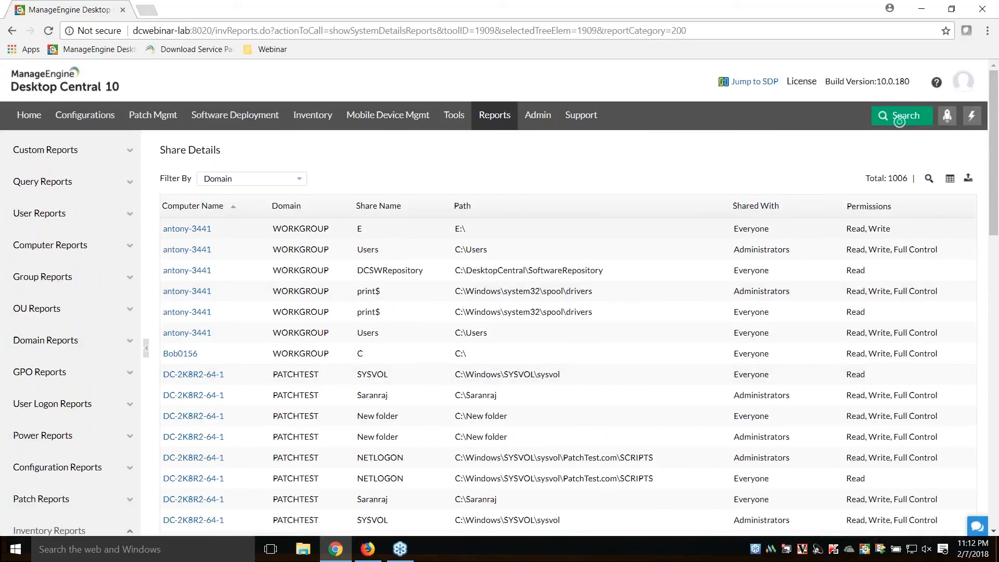
left_click_drag(848, 228, 891, 229)
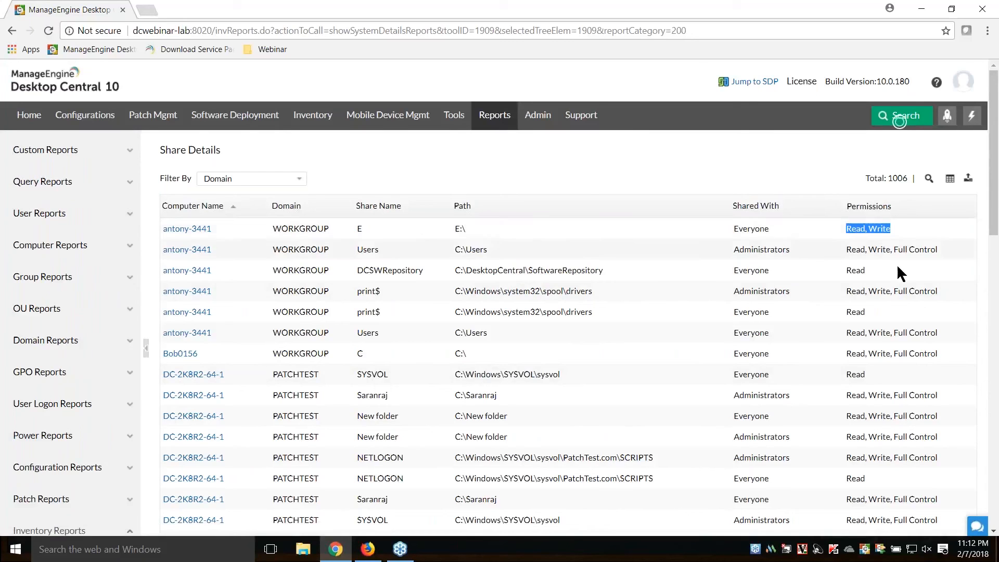
left_click_drag(846, 291, 939, 289)
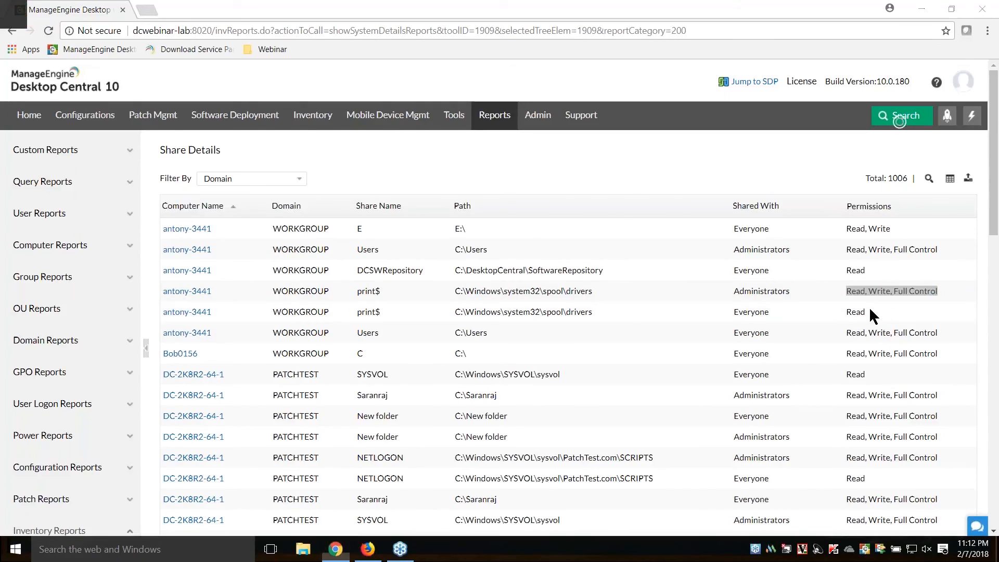
Advance the Zoho Show presentation to the Scenario 6 slide on user-level Dropbox installations, and return to Desktop Central
key("alt+Tab")
key("Right")
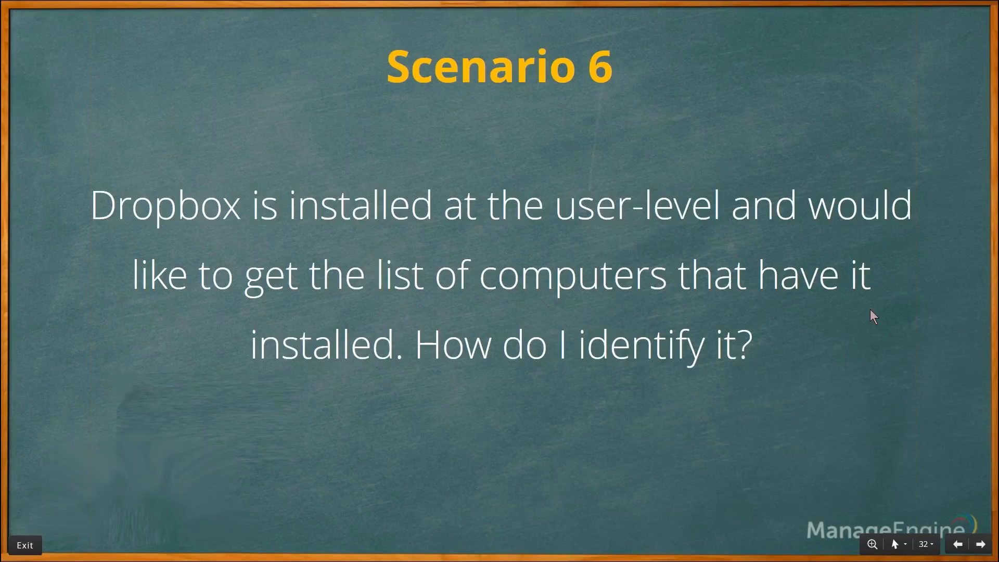
key("alt+Tab")
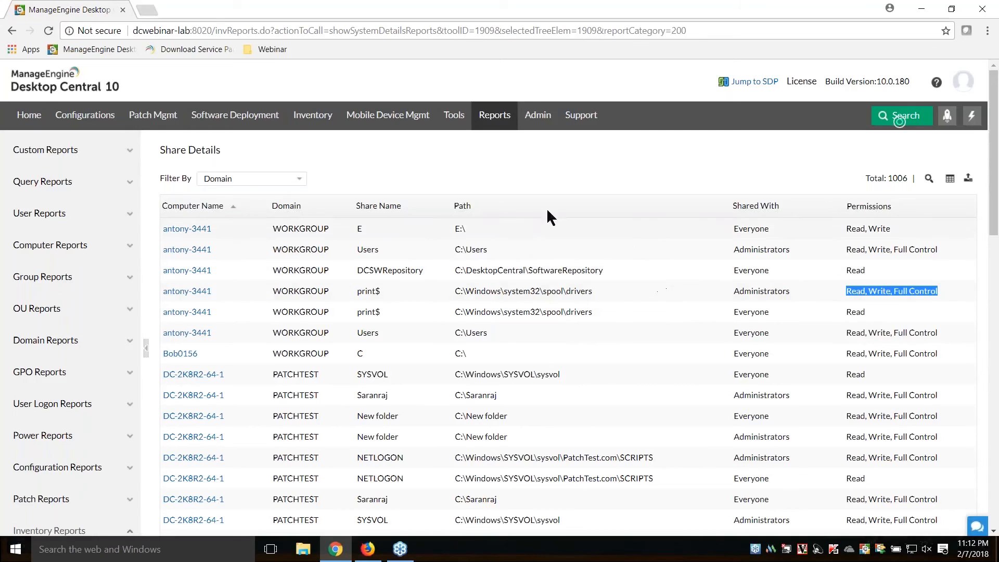
Open the User Specific Software report from the inventory reports
left_click(301, 123)
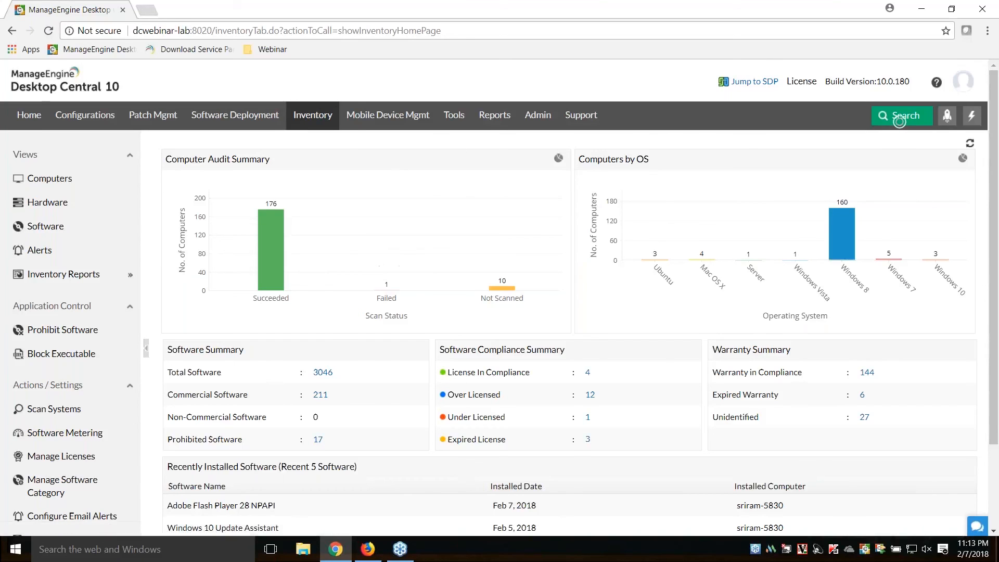
mouse_move(99, 276)
left_click(313, 369)
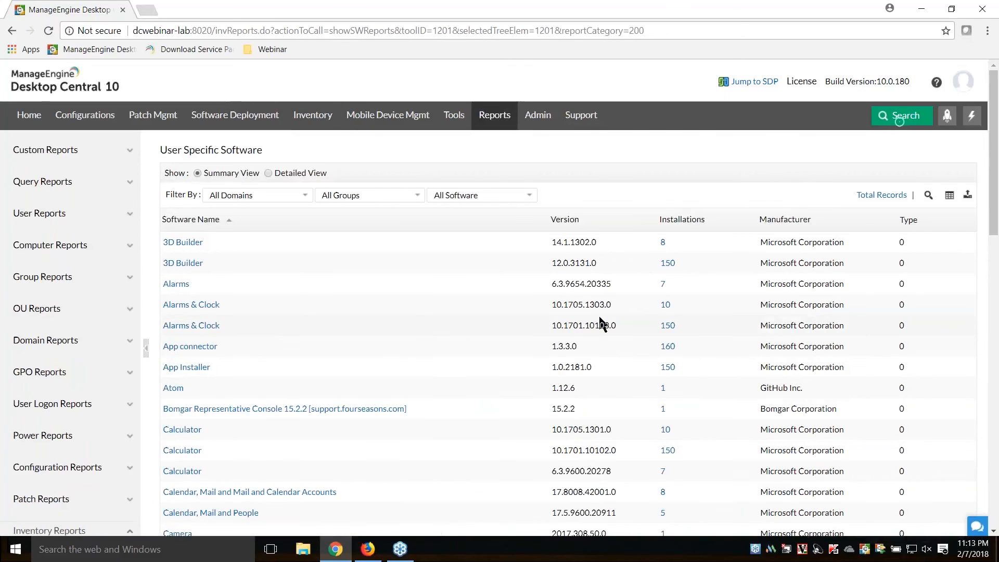
Look through the user-specific software summary list, and show the report in Detailed View
scroll(601, 323, "down", 6)
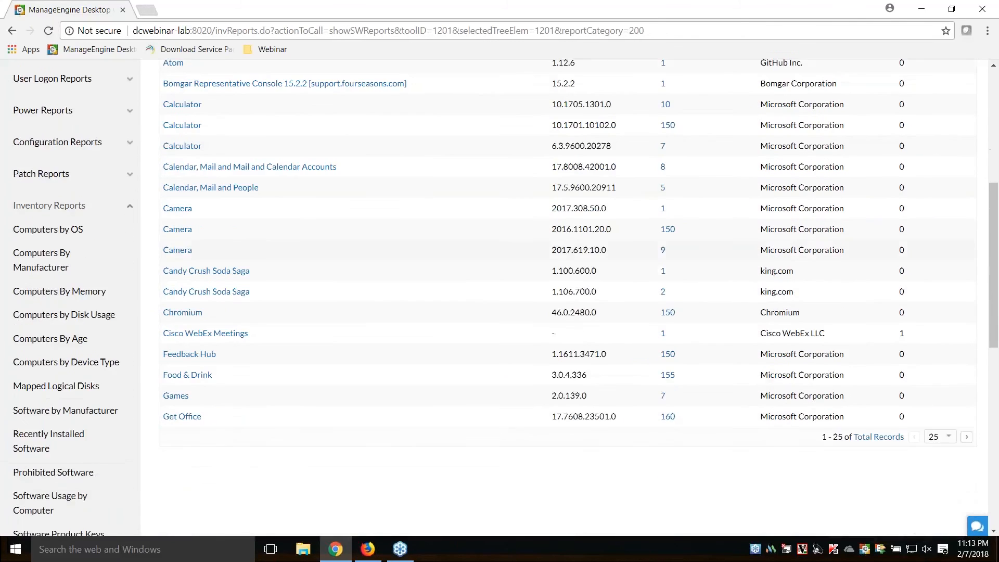
scroll(528, 350, "down", 2)
scroll(528, 350, "up", 1)
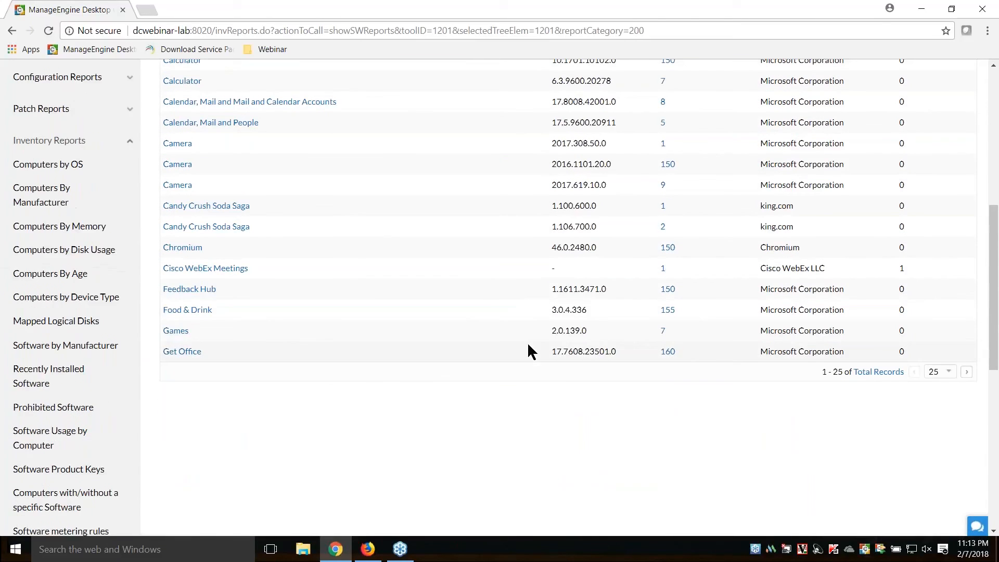
scroll(527, 342, "up", 6)
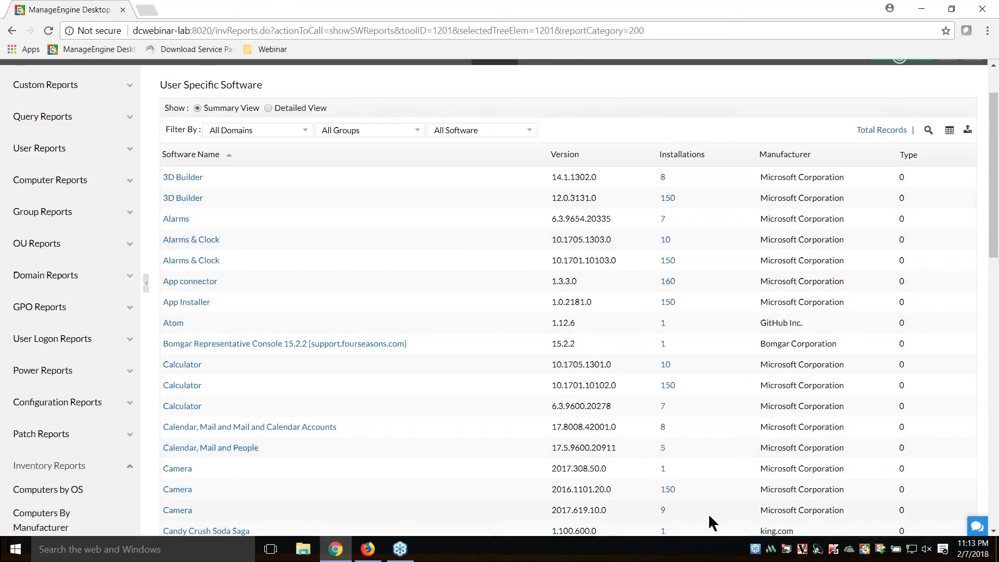
left_click(269, 108)
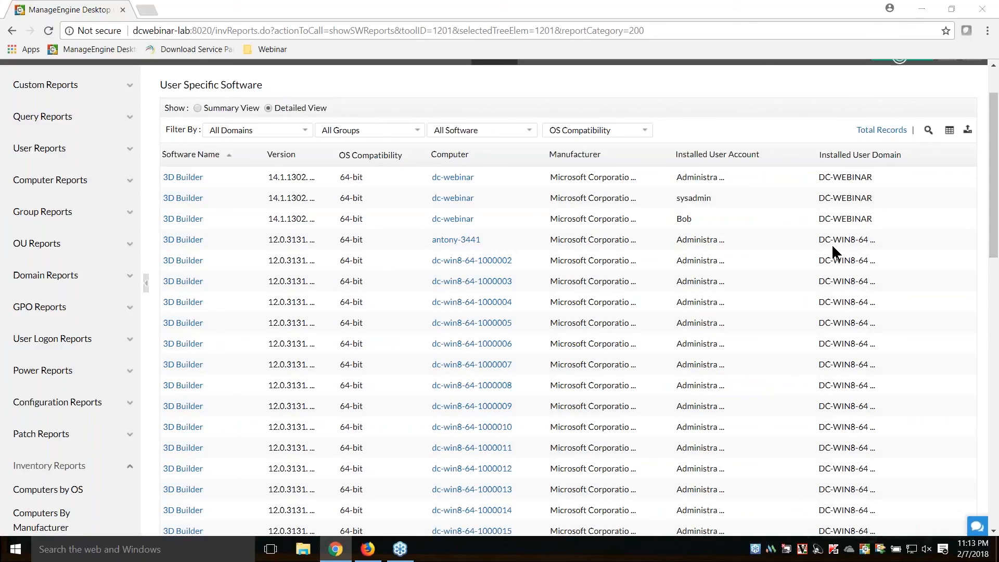
Advance the Zoho Show presentation to the Scenario 7 slide on local administrator accounts, and return to Desktop Central
key("alt+Tab")
key("Right")
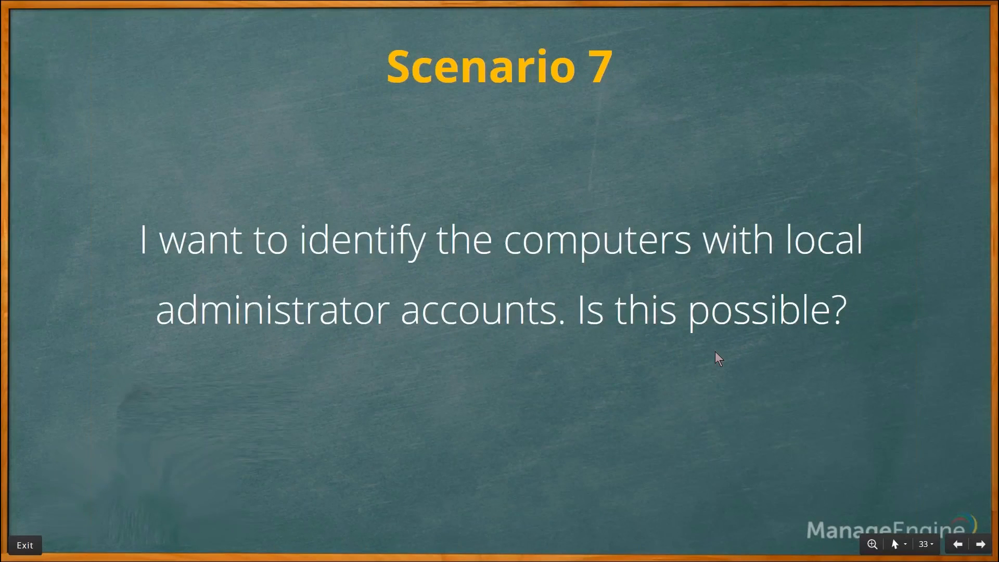
key("alt+Tab")
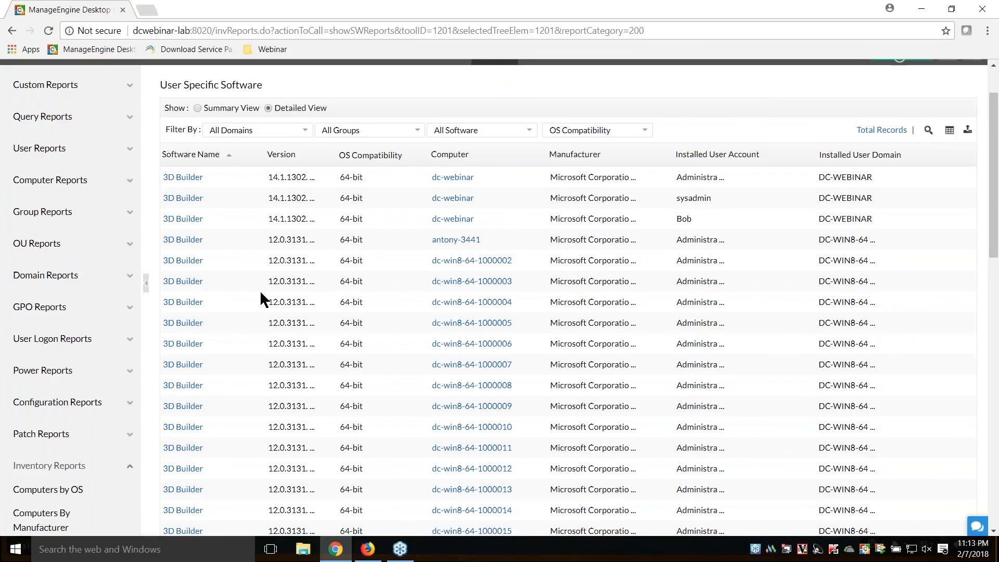
Open the System Group Users report from the inventory reports to view the members of the Administrators group
scroll(260, 293, "up", 2)
left_click(496, 125)
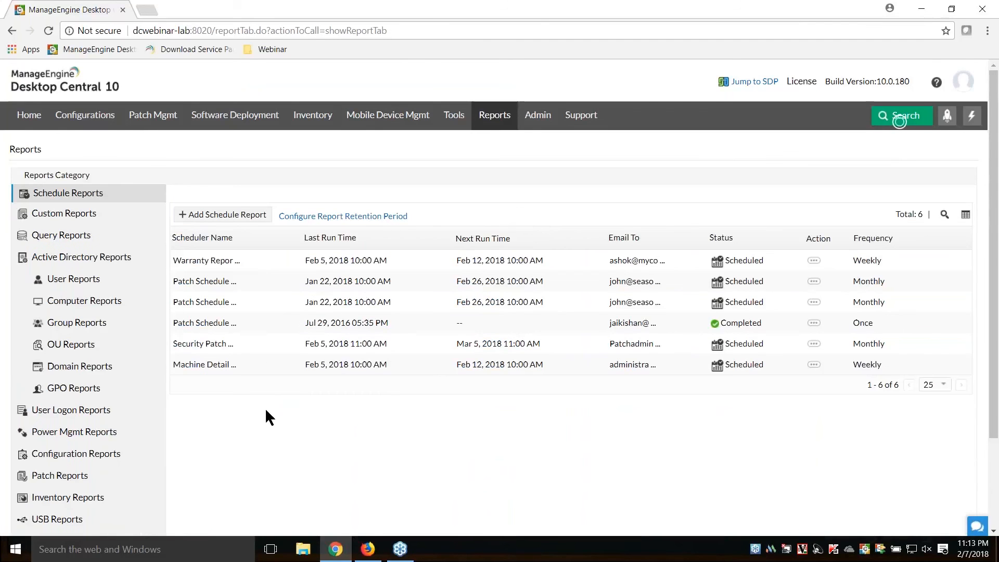
scroll(264, 408, "down", 2)
left_click(67, 434)
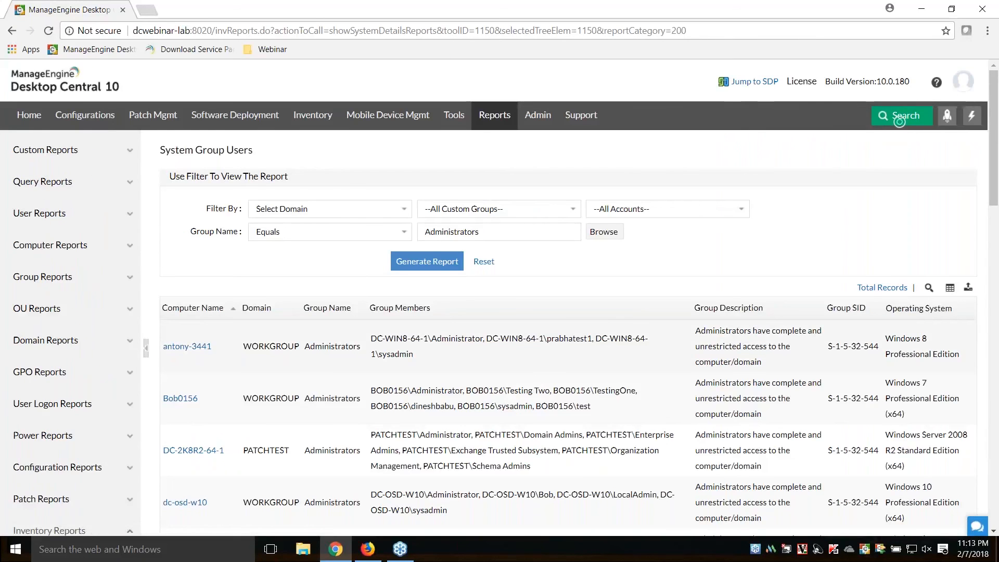
Look through the Administrators group entries and their members in the System Group Users report
left_click_drag(304, 346, 361, 347)
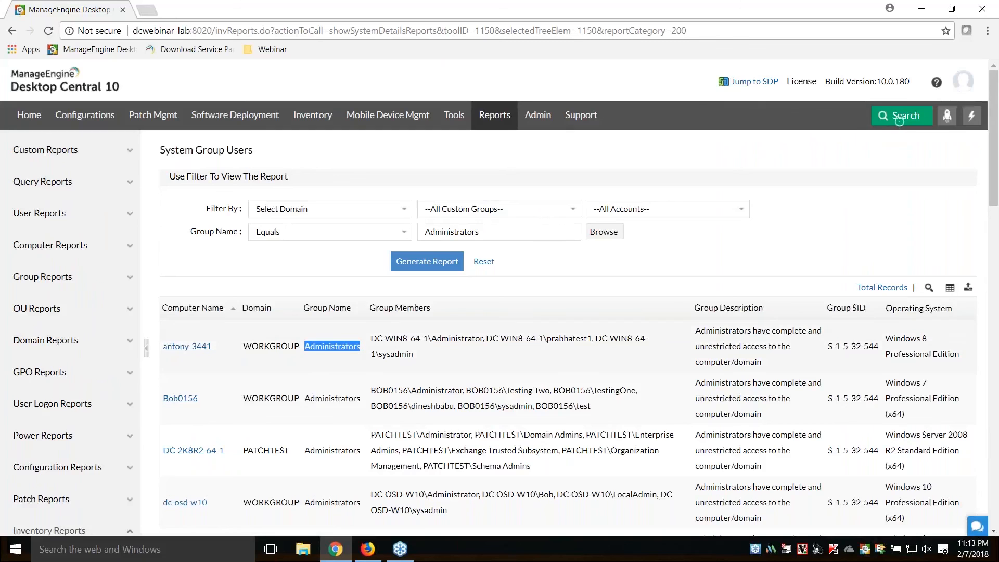
scroll(331, 341, "down", 1)
scroll(331, 341, "down", 3)
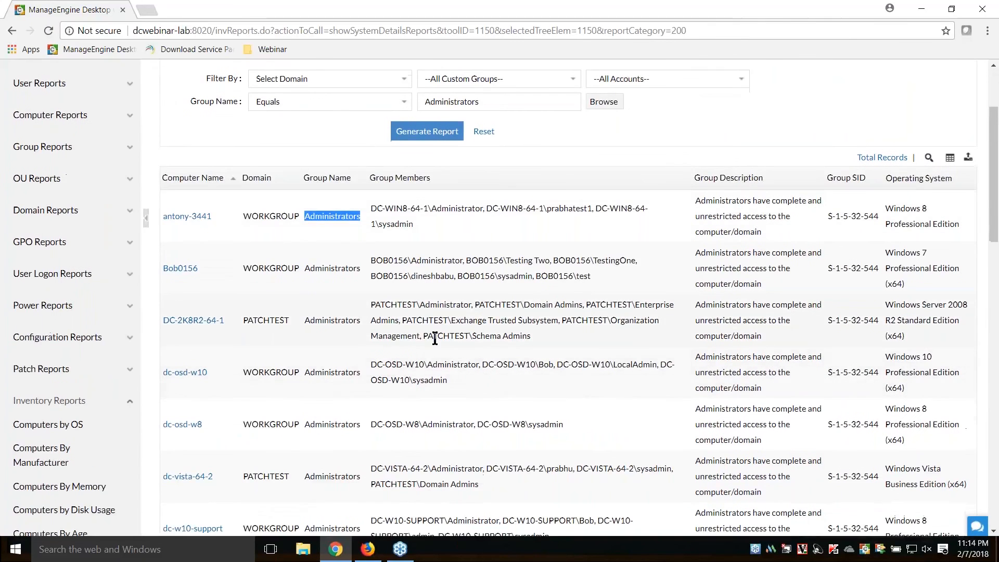
Advance the Zoho Show presentation to the Scenario 8 slide on Mac applications, and return to Desktop Central
key("alt+Tab")
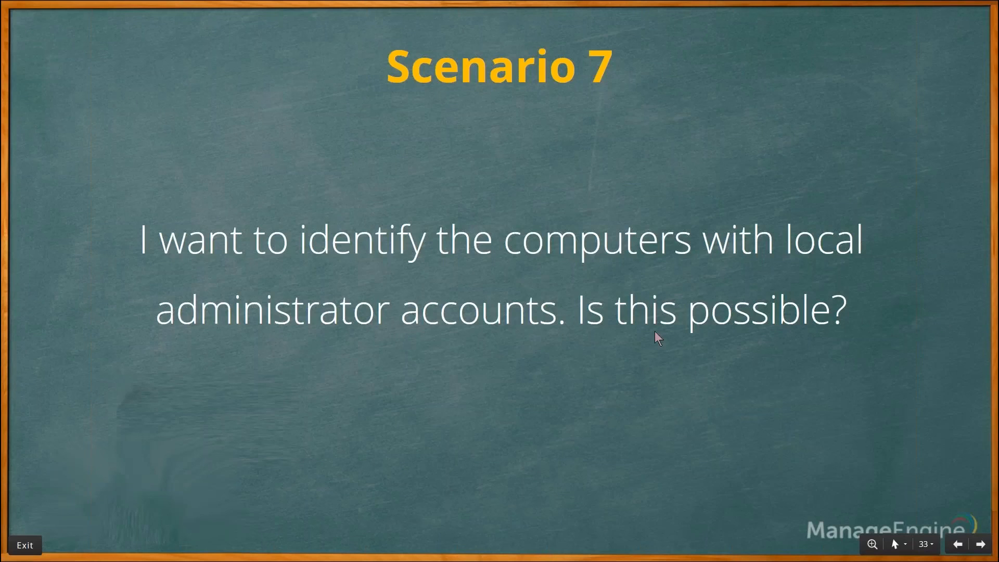
left_click(655, 331)
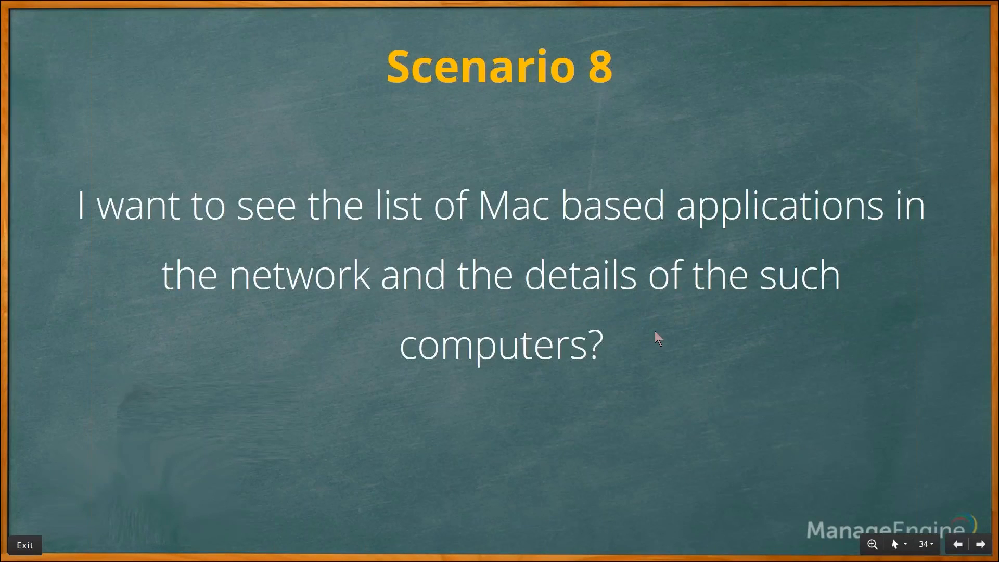
key("alt+Tab")
scroll(536, 327, "up", 3)
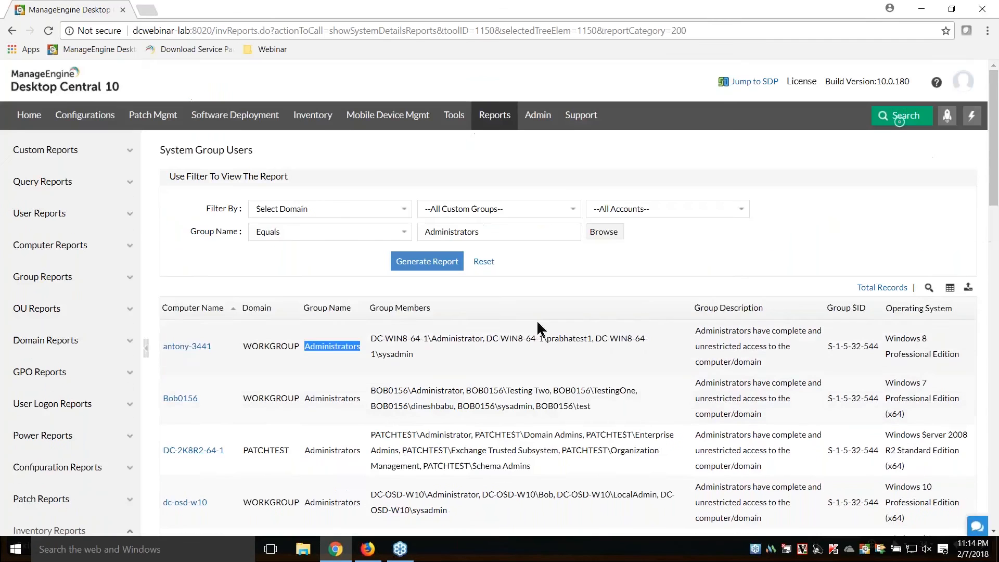
List the Mac OS X computers in the Computers by OS report, and advance the presentation past the Scenario 8 slide
left_click(313, 122)
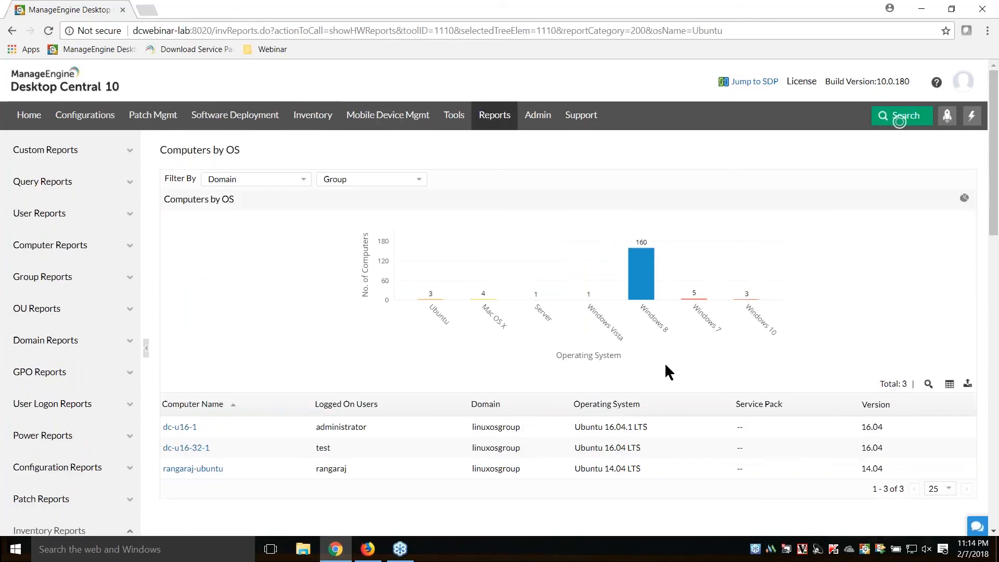
scroll(664, 363, "down", 1)
left_click(482, 247)
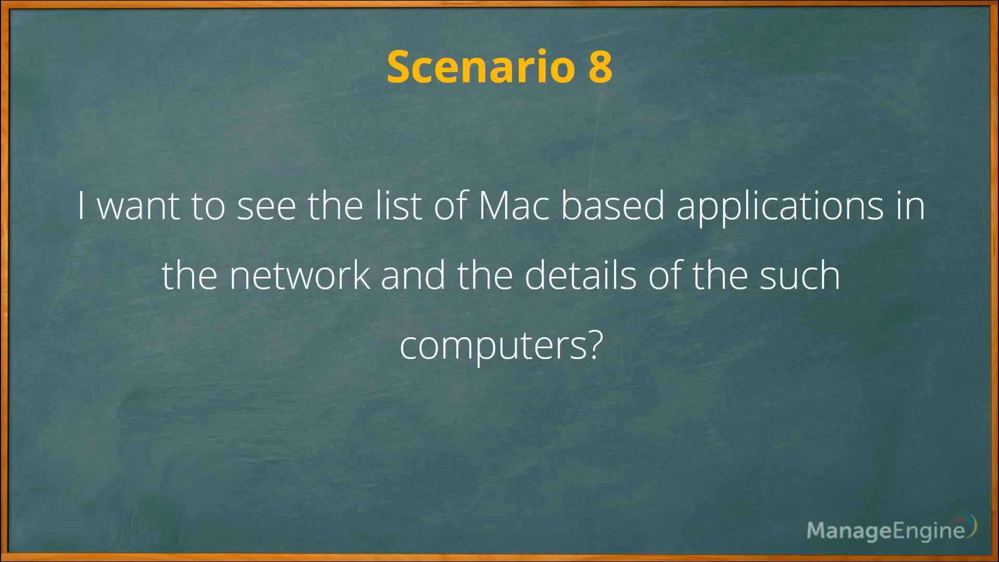
key("Right")
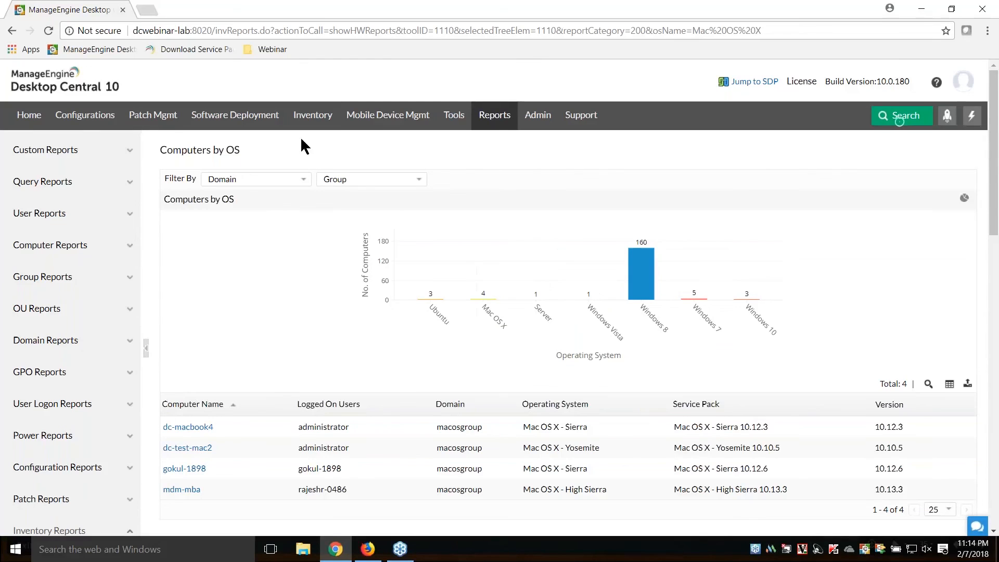
Review the weekly file scan schedule's configuration in the inventory scan schedule settings, and close it without saving
left_click(313, 118)
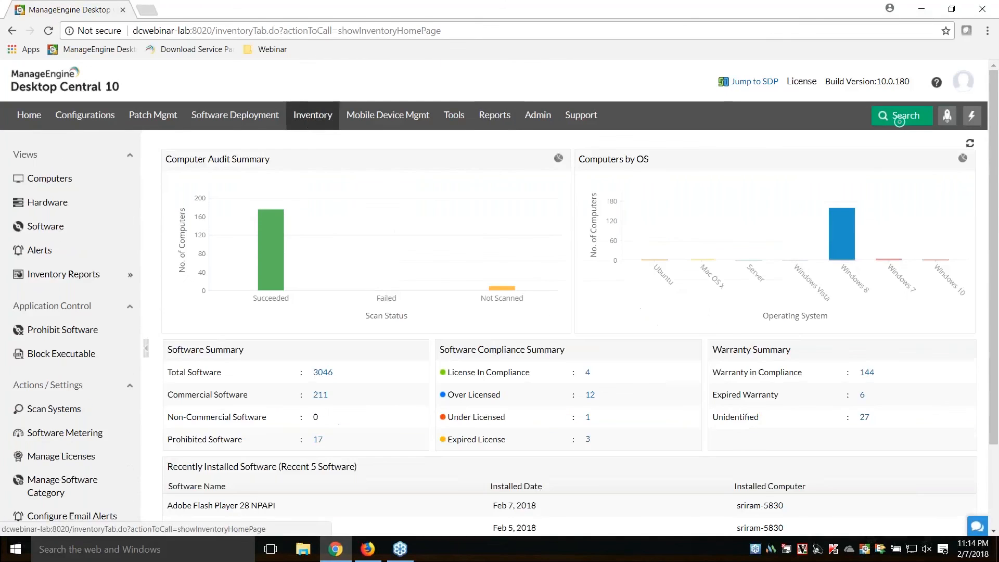
scroll(208, 328, "down", 2)
left_click(57, 435)
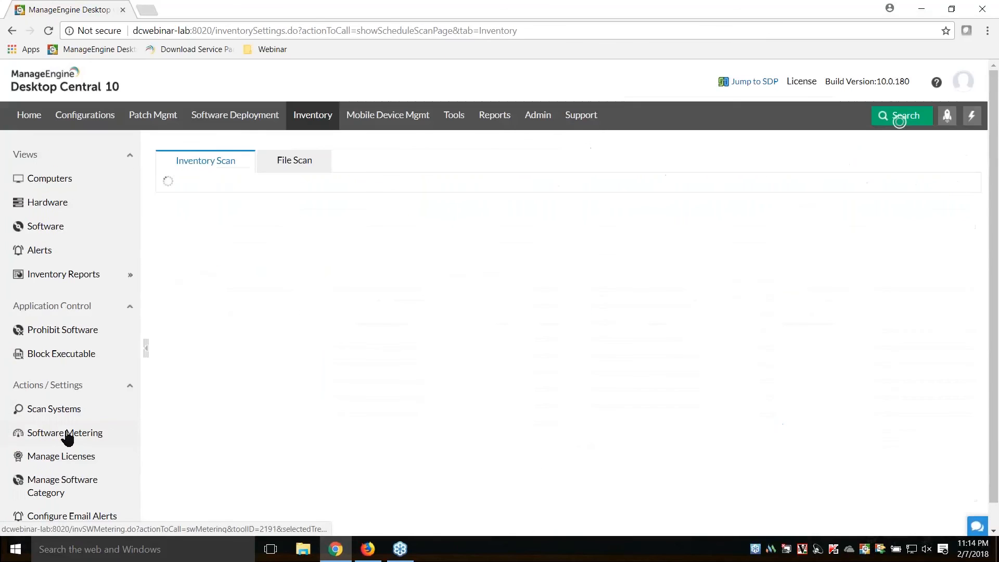
left_click(294, 161)
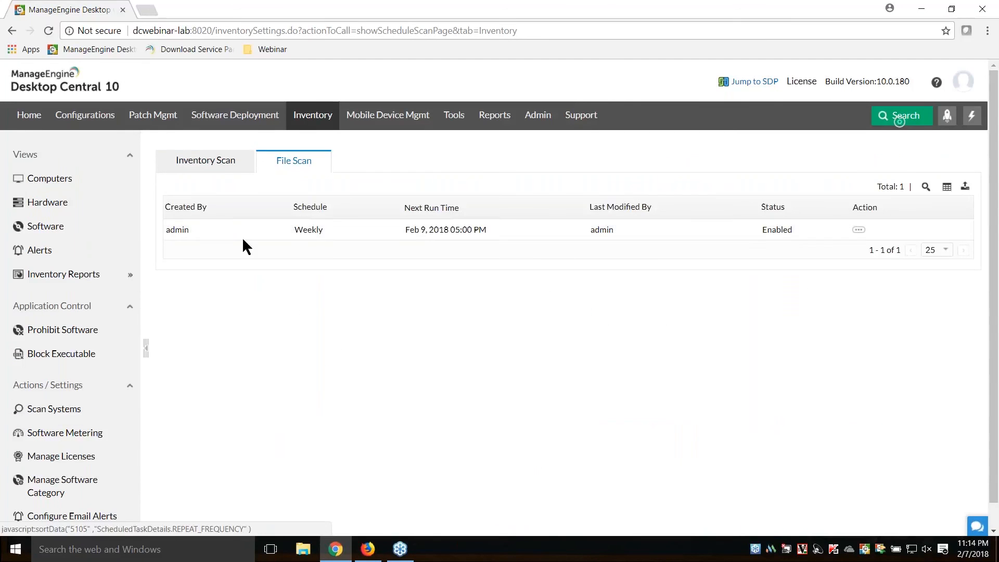
left_click(860, 230)
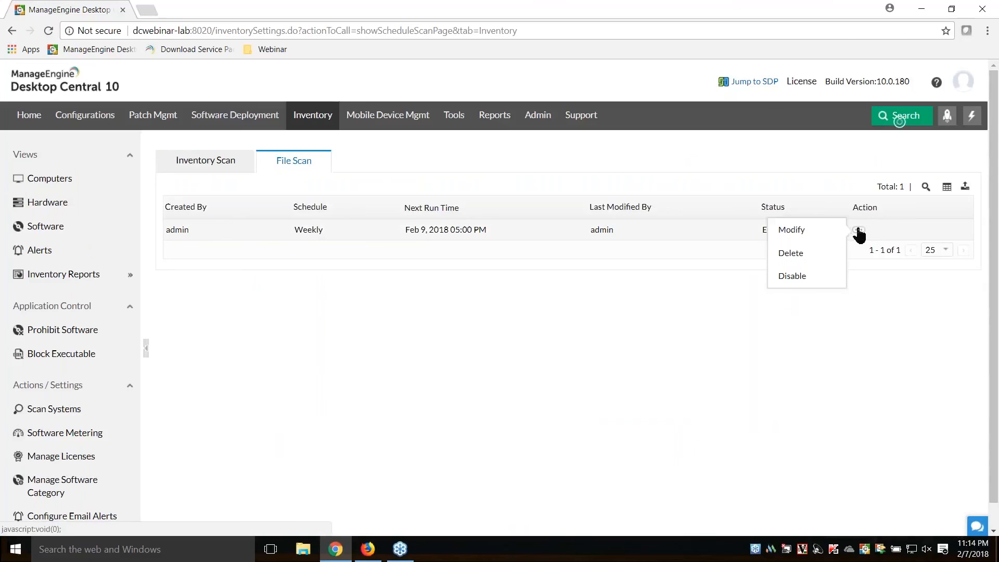
left_click(791, 231)
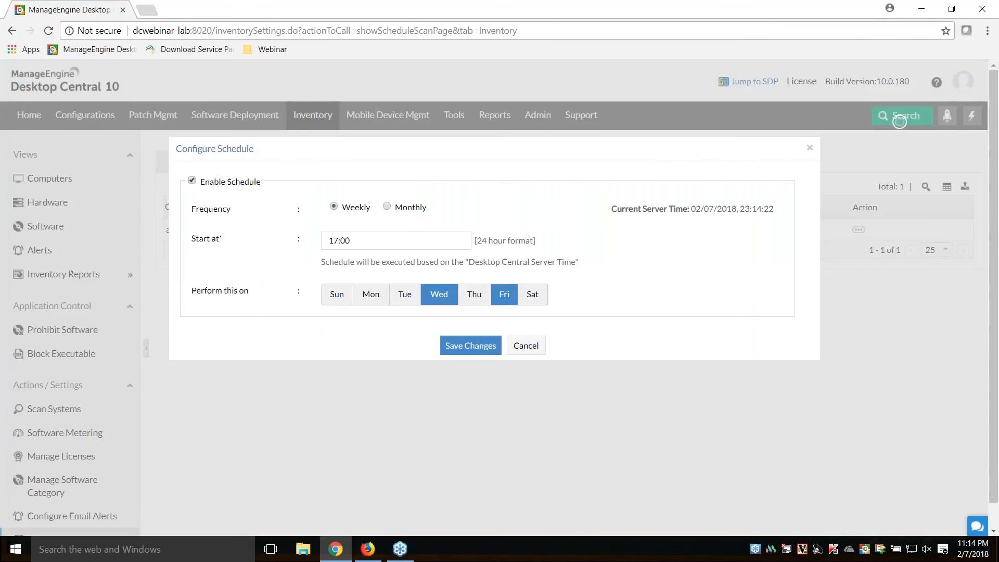
left_click(524, 350)
Show the file details of the Windows 8.1 computer from the inventory computers list
left_click(50, 180)
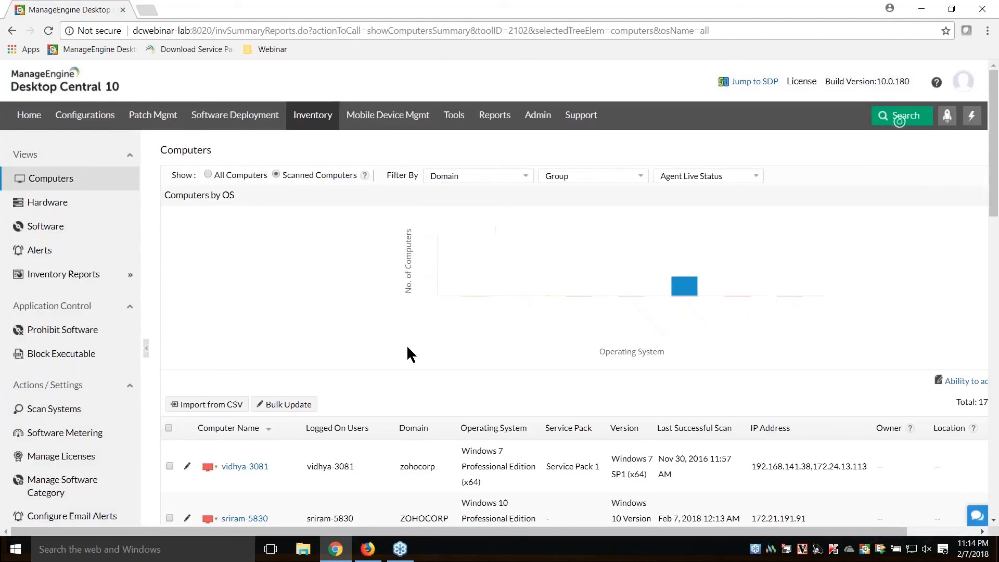
scroll(407, 348, "down", 5)
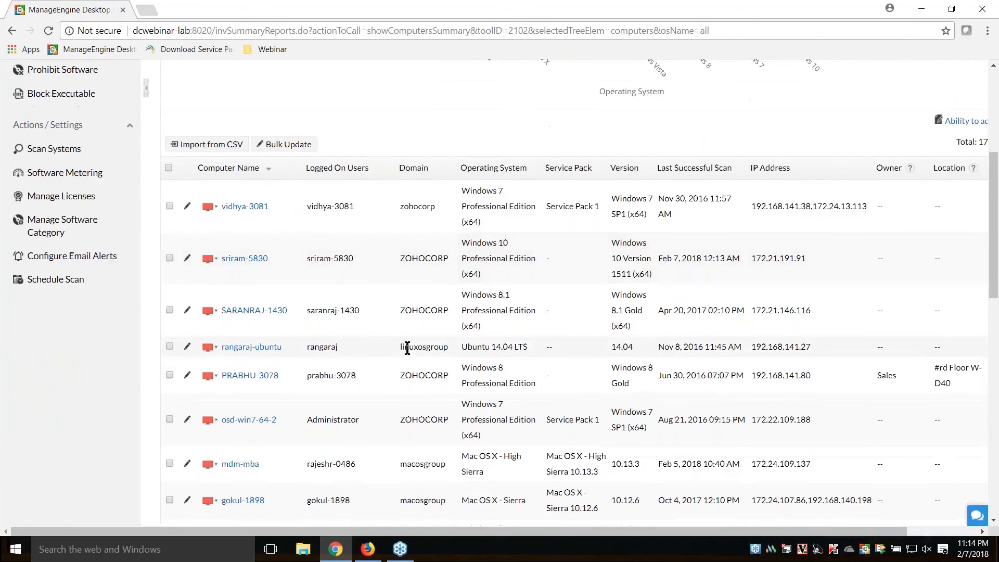
left_click(253, 312)
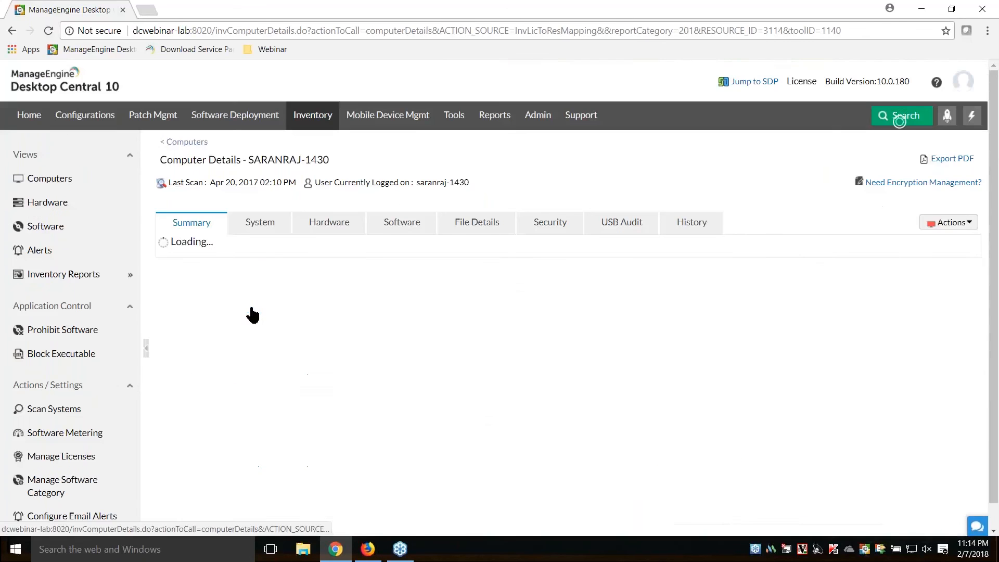
left_click(484, 228)
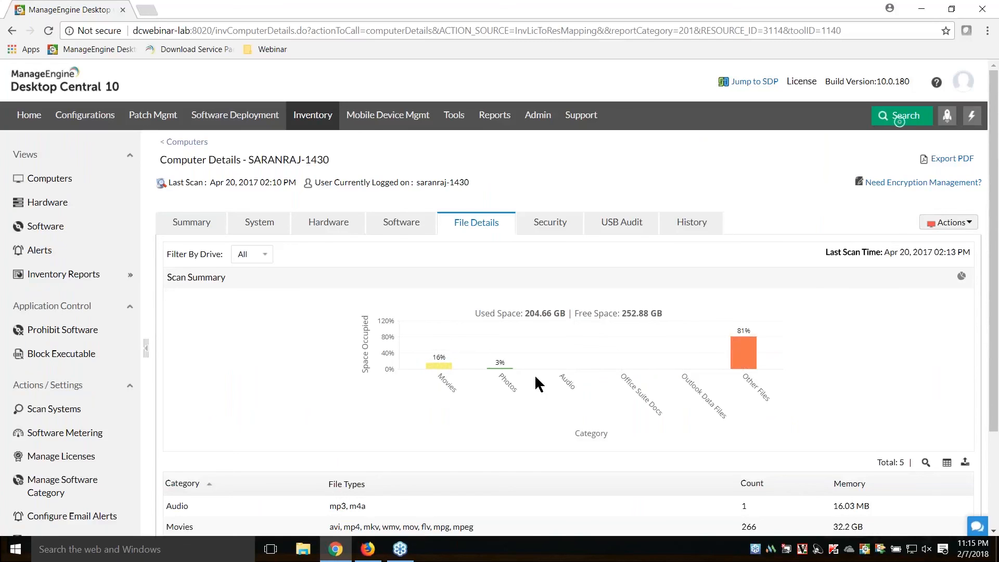
Switch to the presentation and advance it through the Questions slide to Question 1
key("alt+Tab")
key("Right")
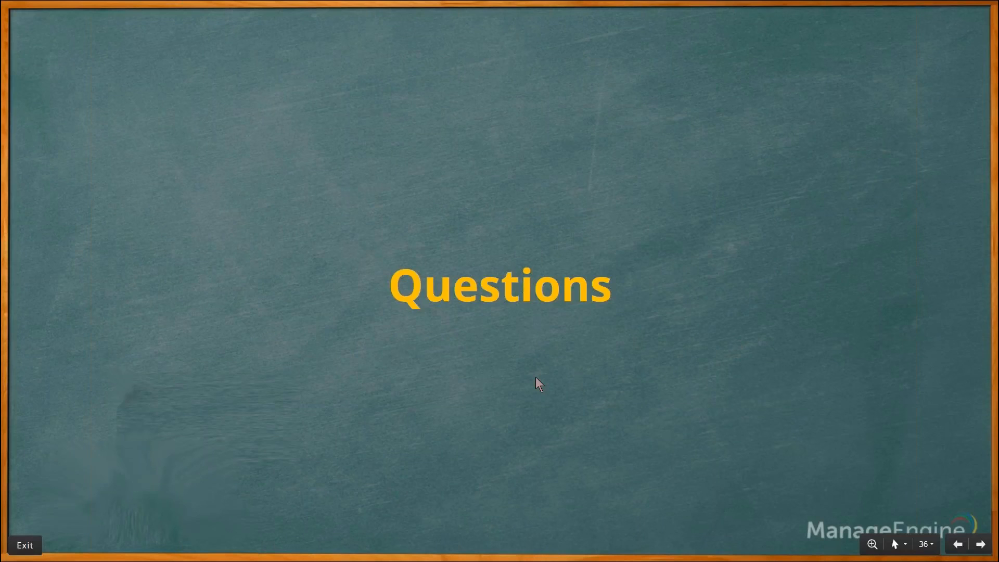
key("Right")
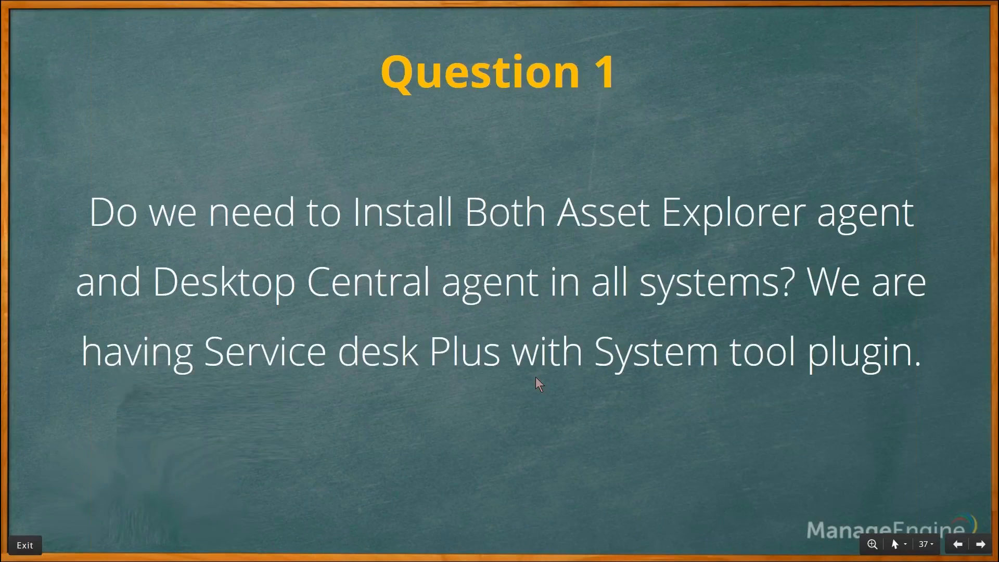
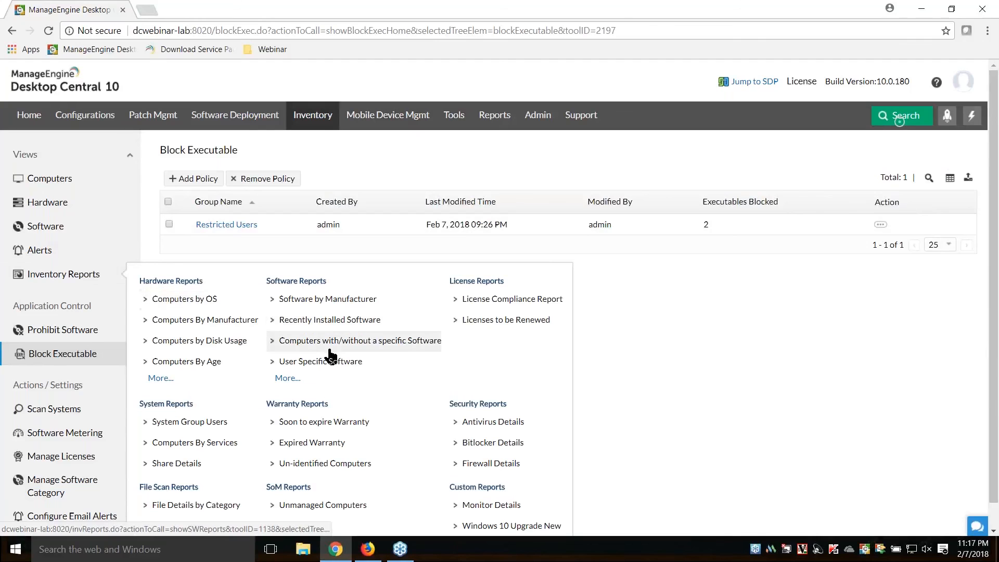
Open the Expired Warranty report from the inventory reports, and check its group filter without choosing a group
scroll(323, 385, "down", 1)
left_click(302, 419)
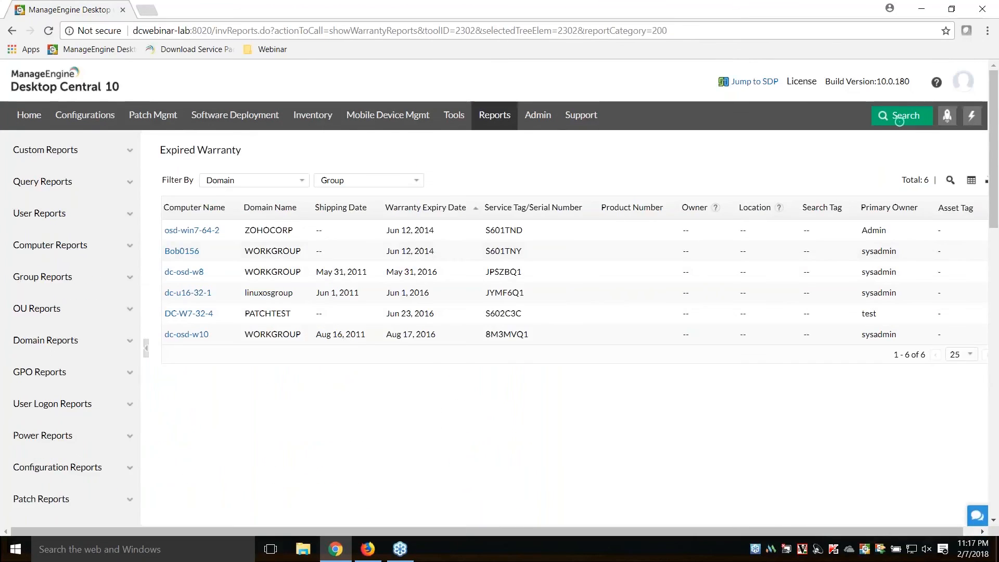
left_click(416, 180)
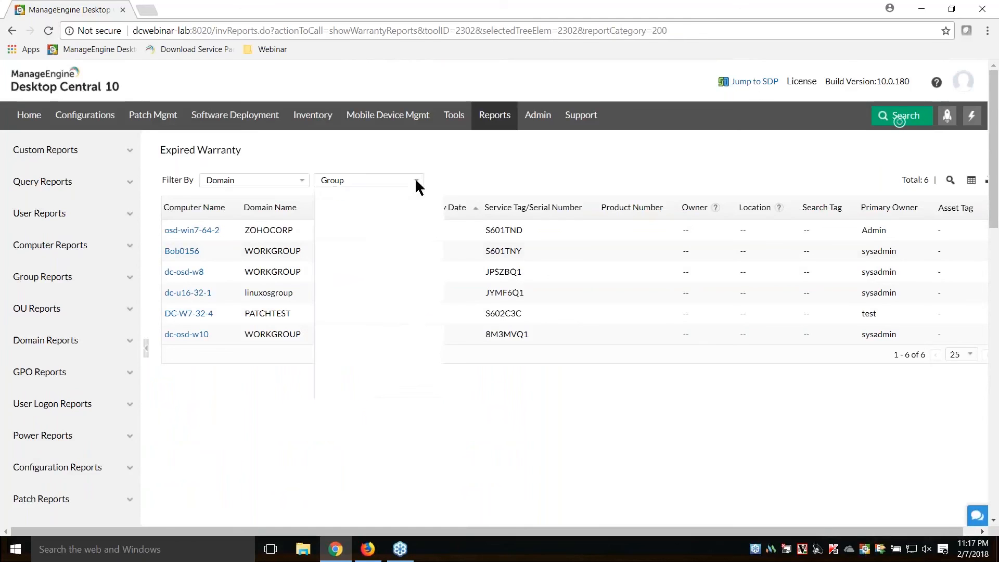
left_click(461, 443)
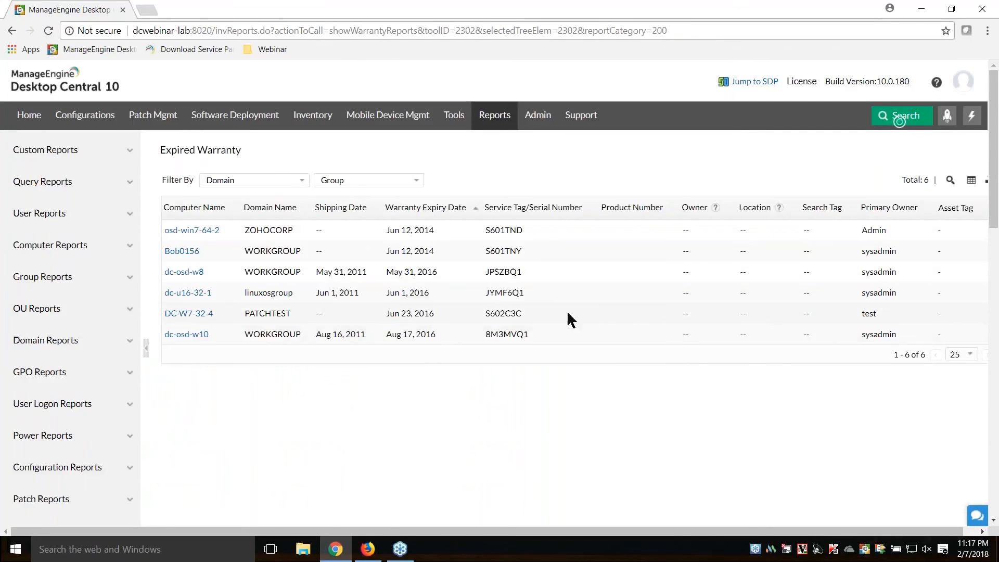
Return to the inventory section and open the Soon to expire Warranty report
left_click(12, 31)
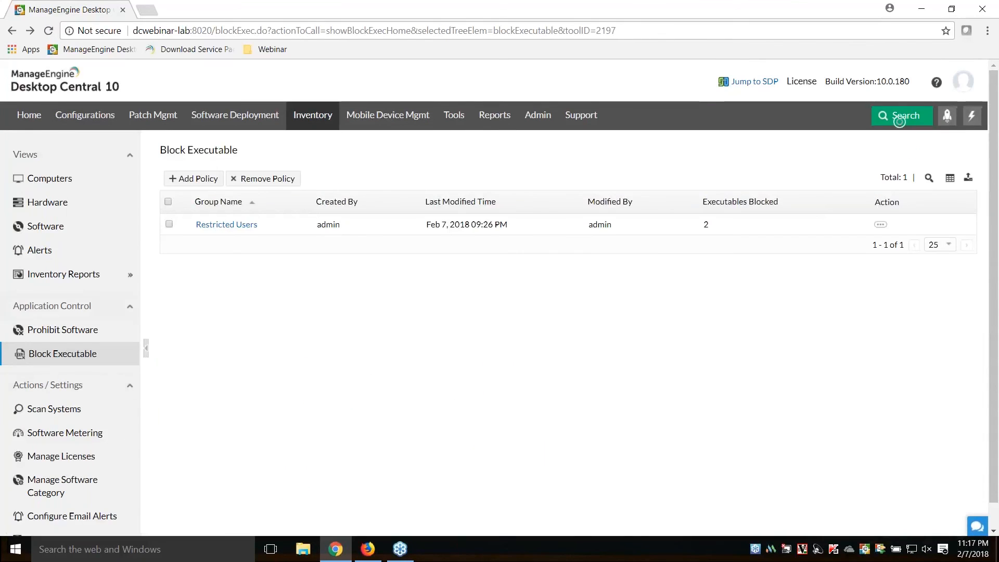
mouse_move(93, 275)
scroll(333, 416, "down", 1)
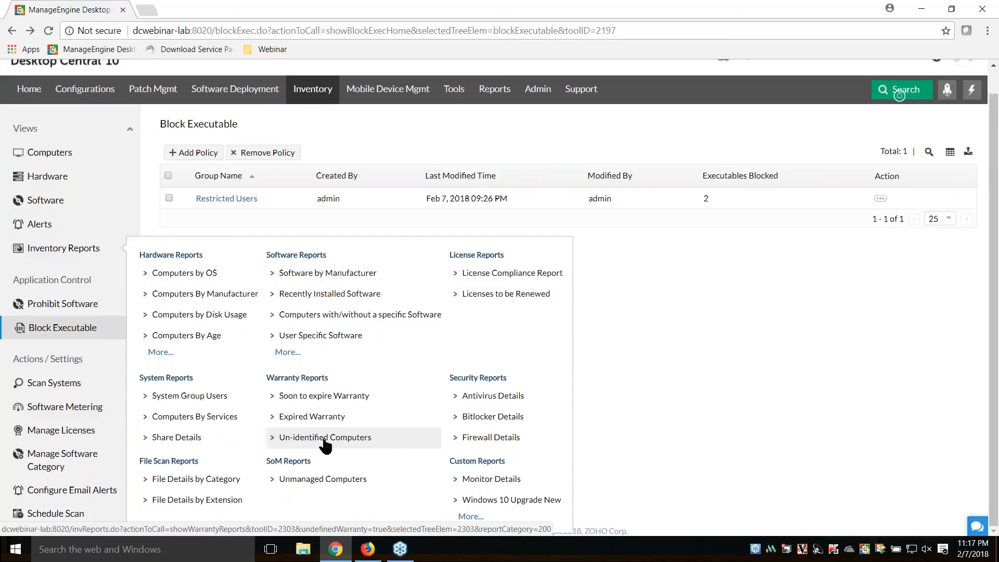
left_click(328, 398)
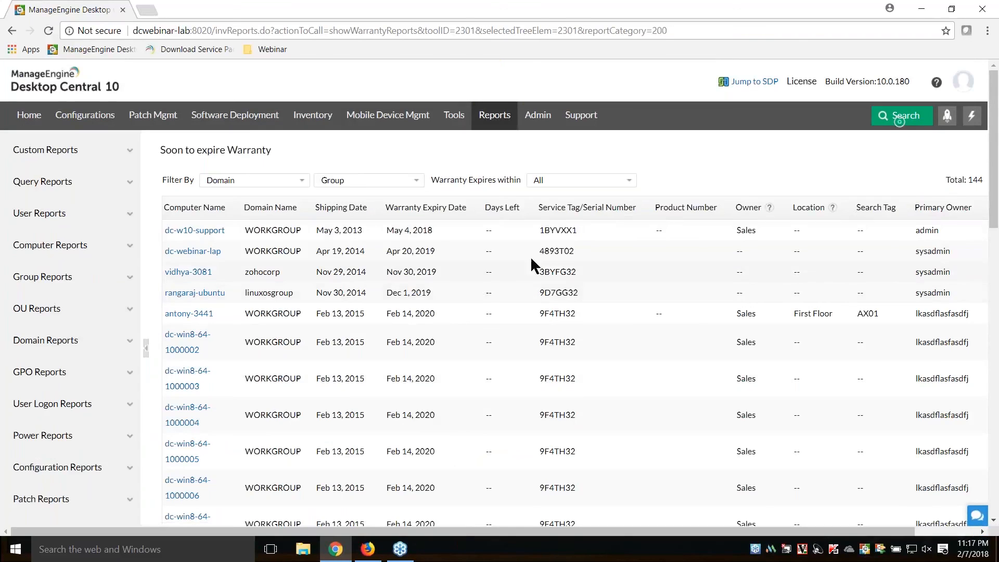
Set the warranty expiry period in the Soon to expire Warranty report to 5 Days, and change it to 2 Months
left_click(622, 178)
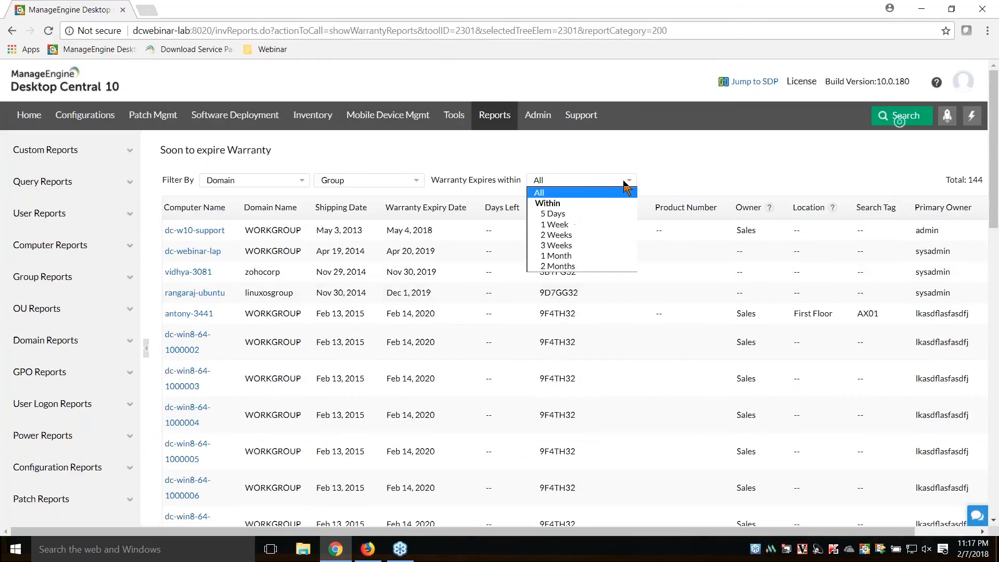
left_click(568, 214)
left_click(569, 177)
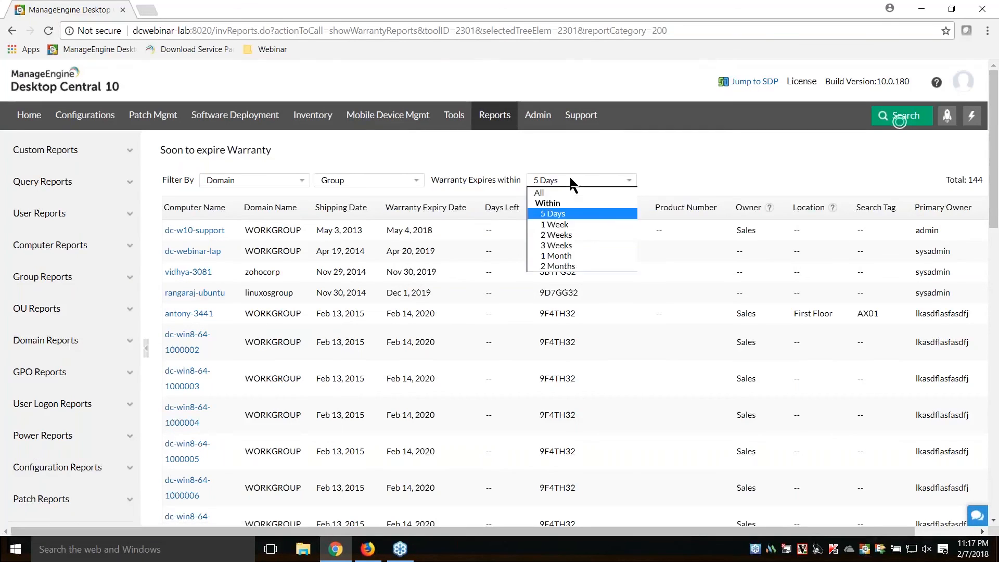
left_click(565, 263)
Advance the presentation to the Question 5 slide on filtering and scheduling reports, and return to Desktop Central
key("alt+Tab")
key("Right")
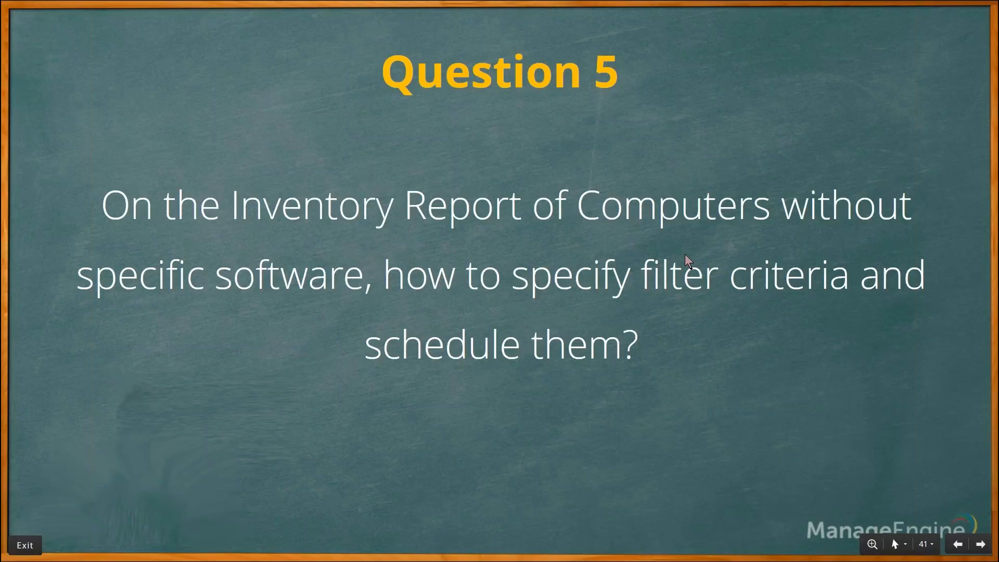
key("alt+Tab")
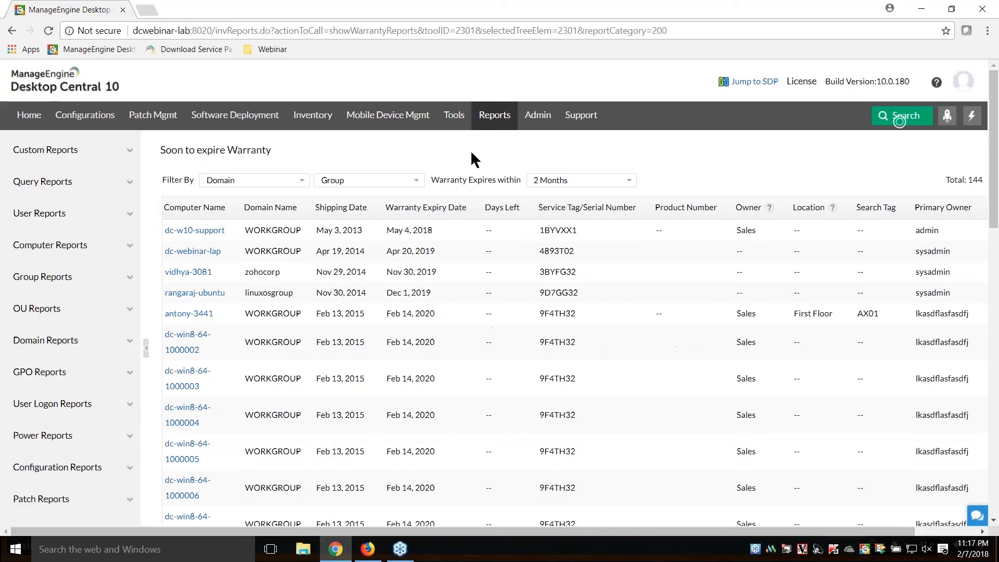
Start a new scheduled report and select Computers with/without a specific Software from the Inventory Reports category
left_click(494, 119)
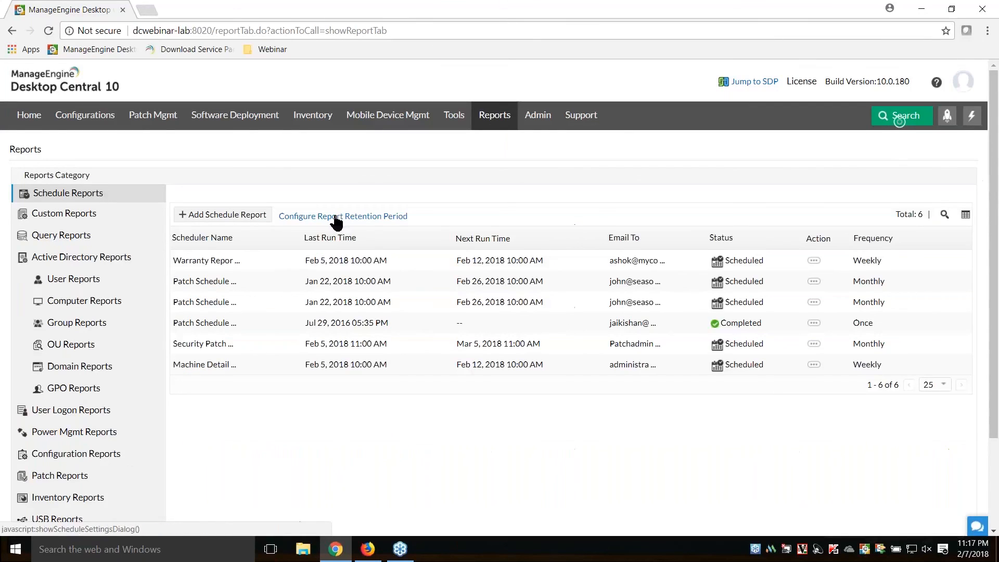
left_click(221, 215)
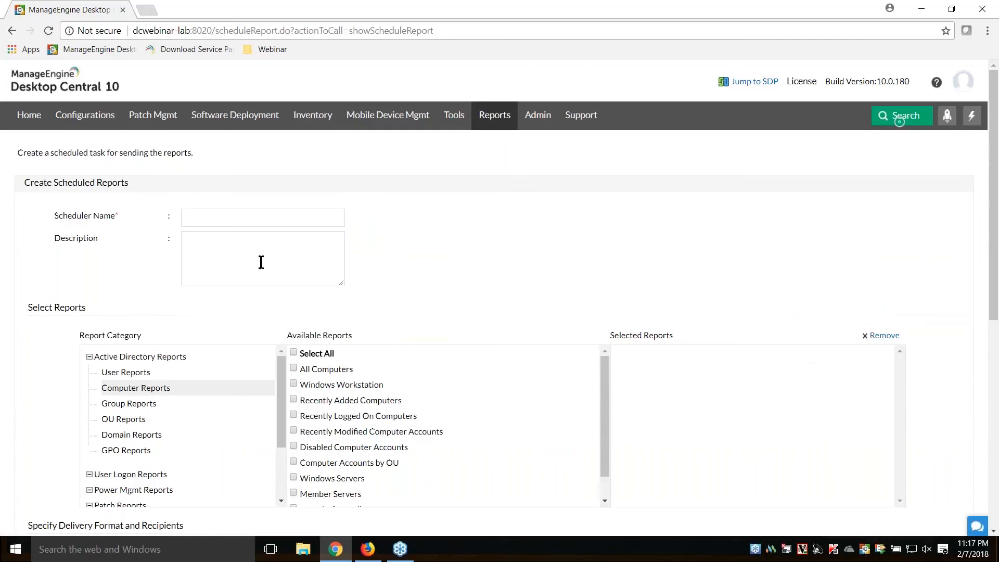
scroll(486, 311, "down", 2)
left_click_drag(281, 263, 281, 309)
left_click(138, 319)
scroll(416, 312, "down", 2)
scroll(420, 304, "down", 1)
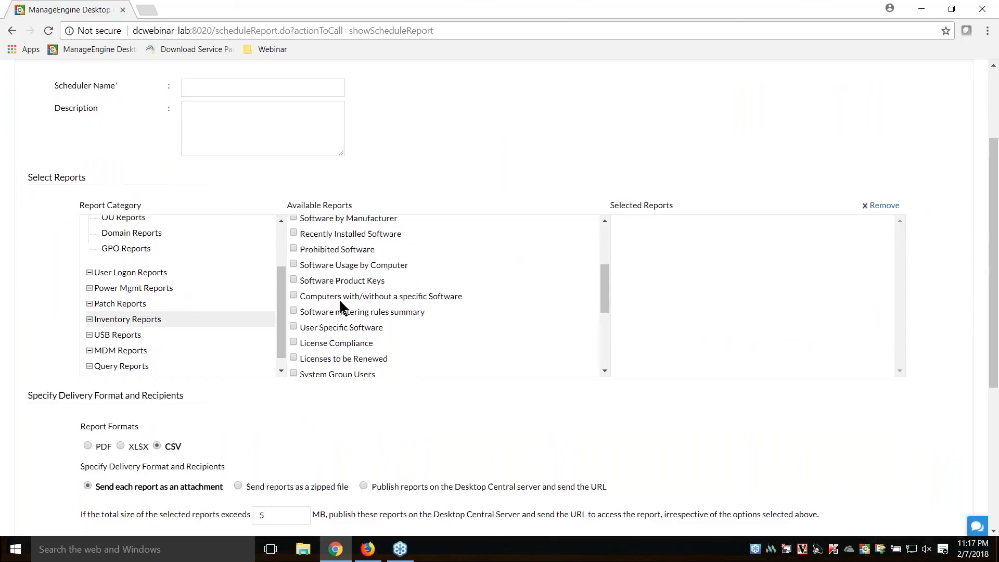
left_click(294, 295)
Start a filter criterion for Computers with/without a specific Software, using Software Name as the column and equal as the criteria type
left_click(470, 296)
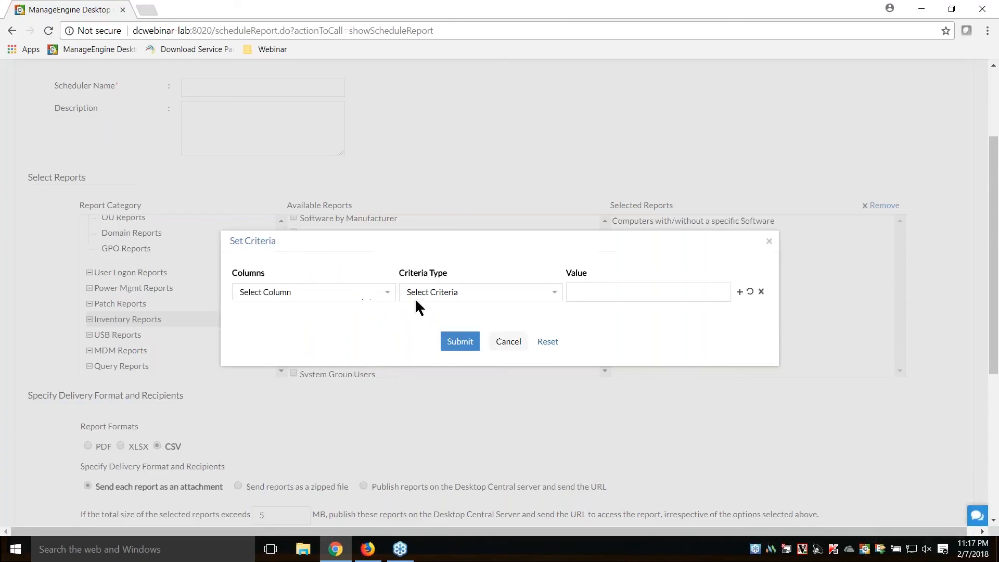
left_click(386, 293)
left_click(276, 327)
left_click(415, 292)
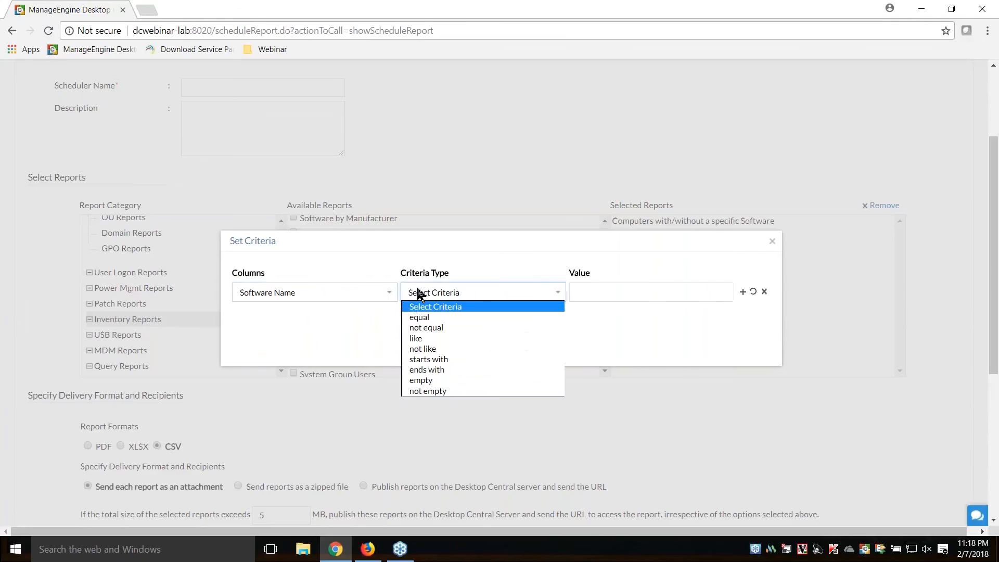
left_click(422, 319)
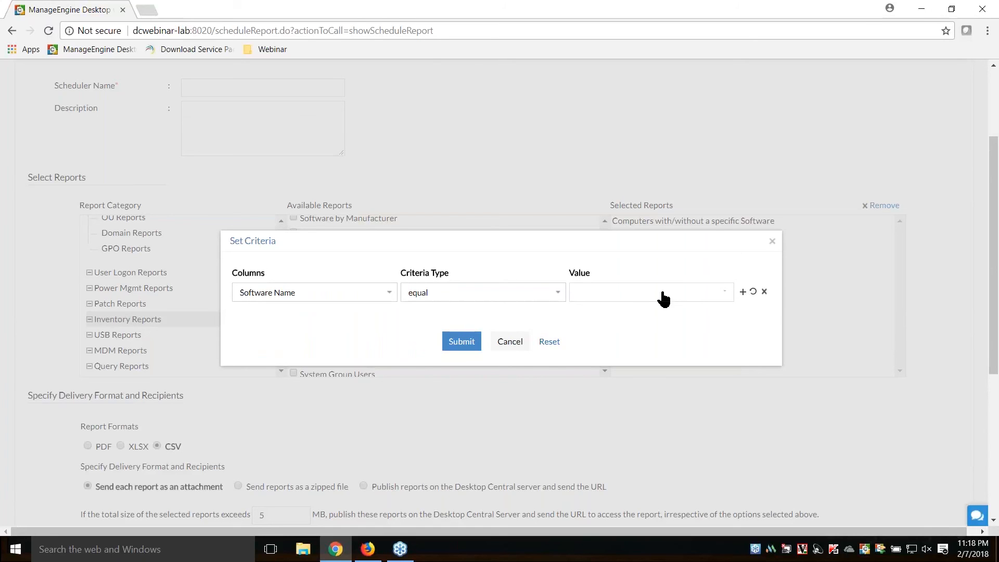
Switch to the presentation and advance it to the Question 6 slide on software licenses and product keys
key("alt+Tab")
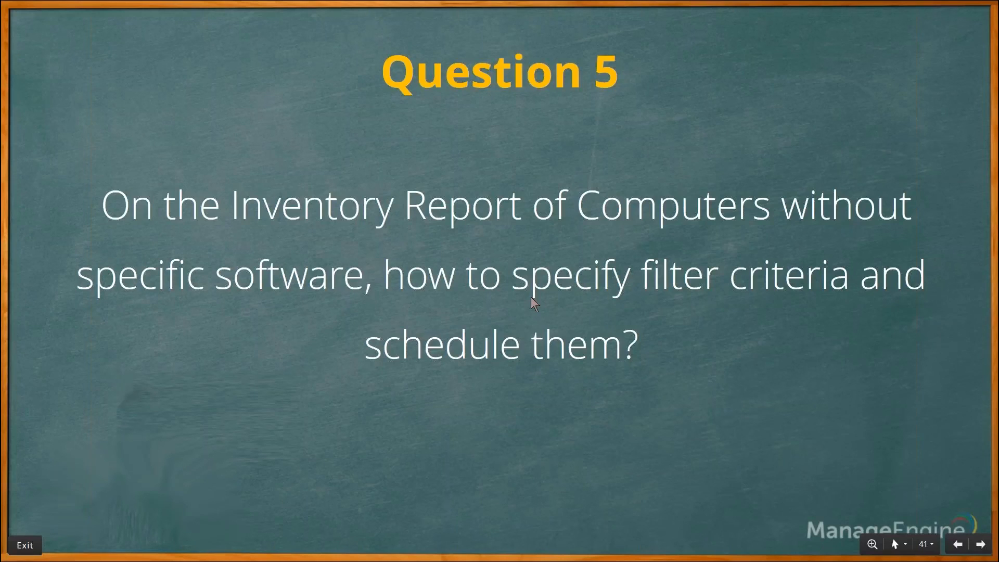
key("Right")
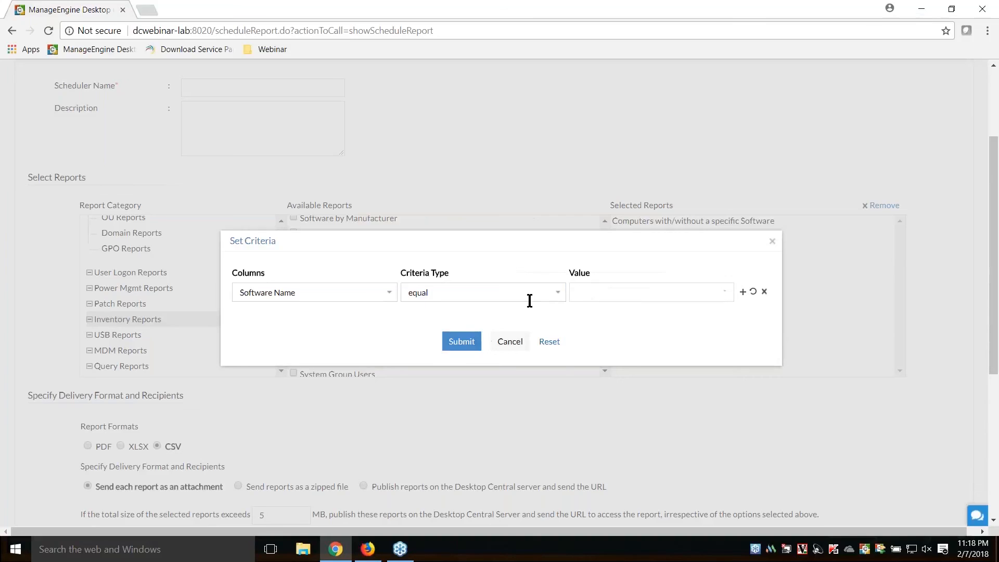
Back in Desktop Central, discard the report criteria and open the Software Product Keys report from the Inventory Reports category
left_click(514, 345)
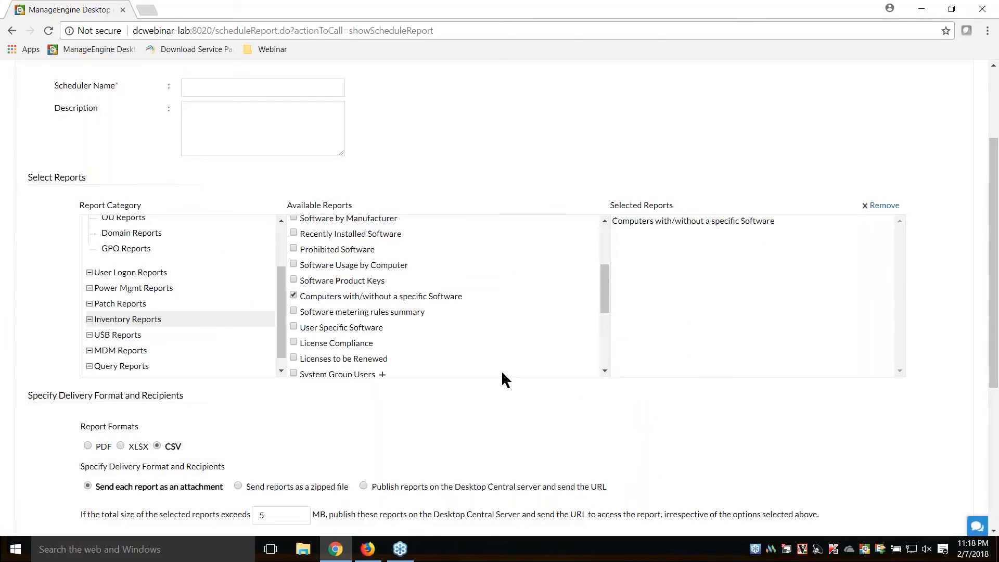
scroll(501, 370, "up", 5)
left_click(498, 125)
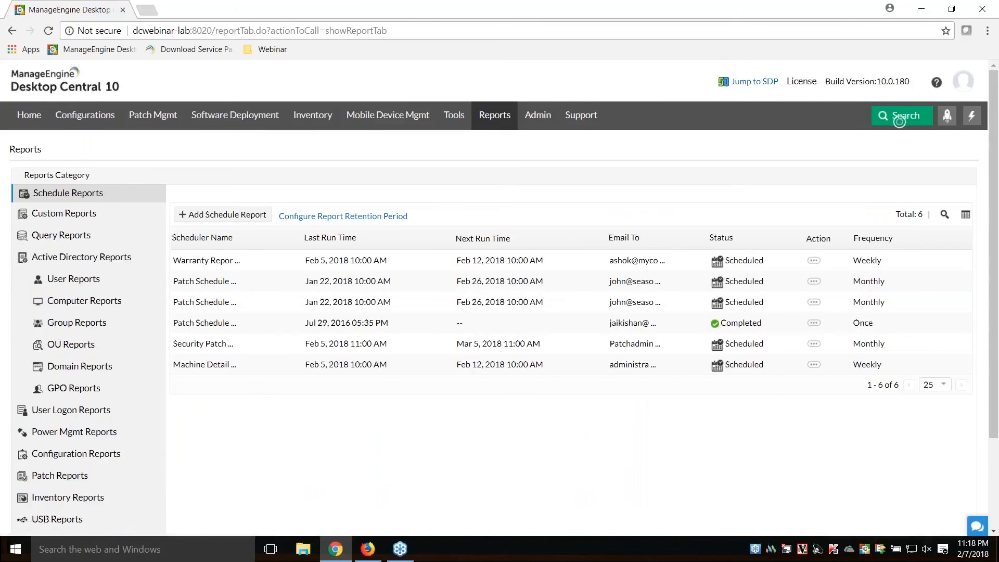
scroll(68, 432, "down", 3)
left_click(68, 432)
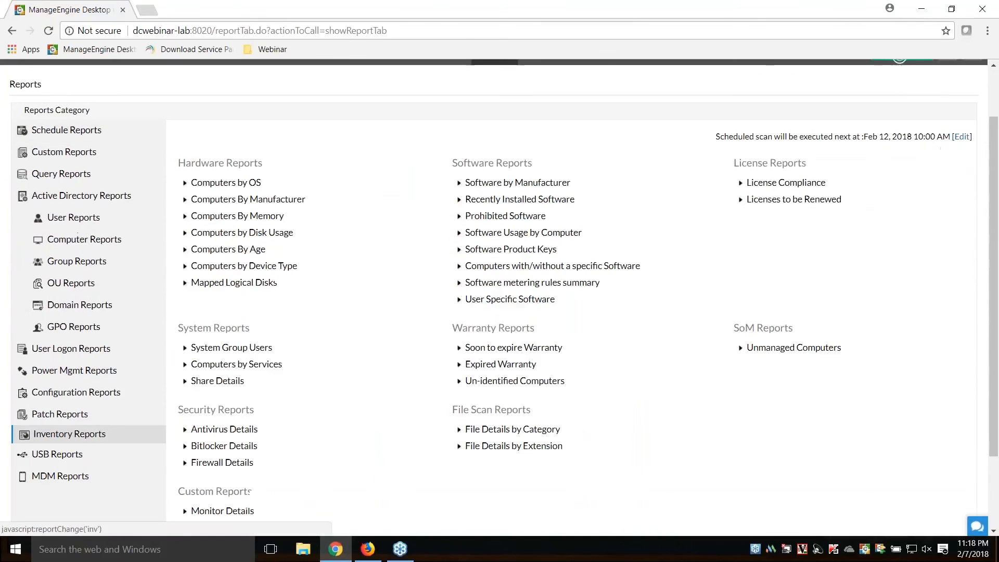
left_click(522, 253)
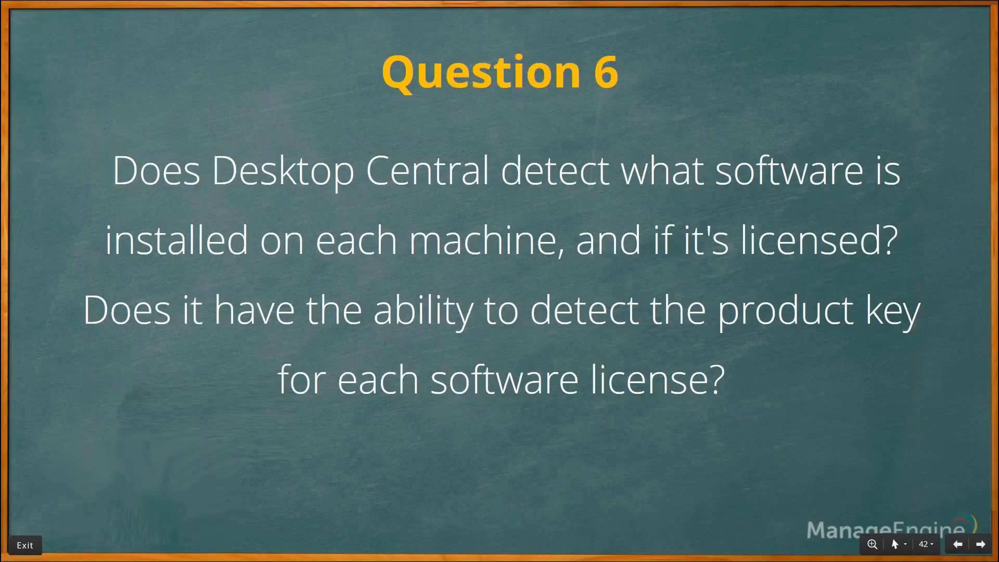
Advance the presentation to the Question 7 slide, and open the alert configuration for prohibited software in Desktop Central's inventory section
key("Right")
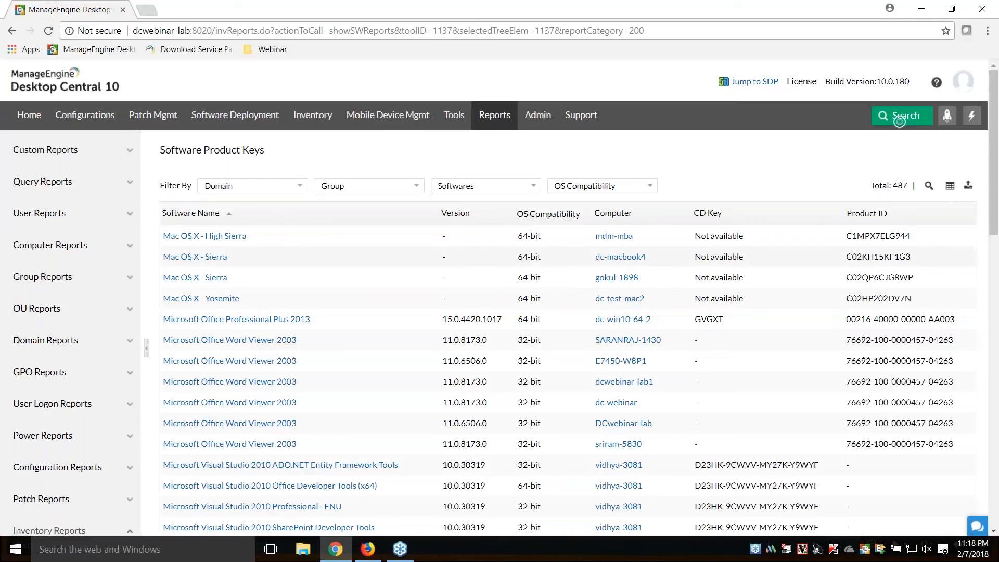
left_click(314, 119)
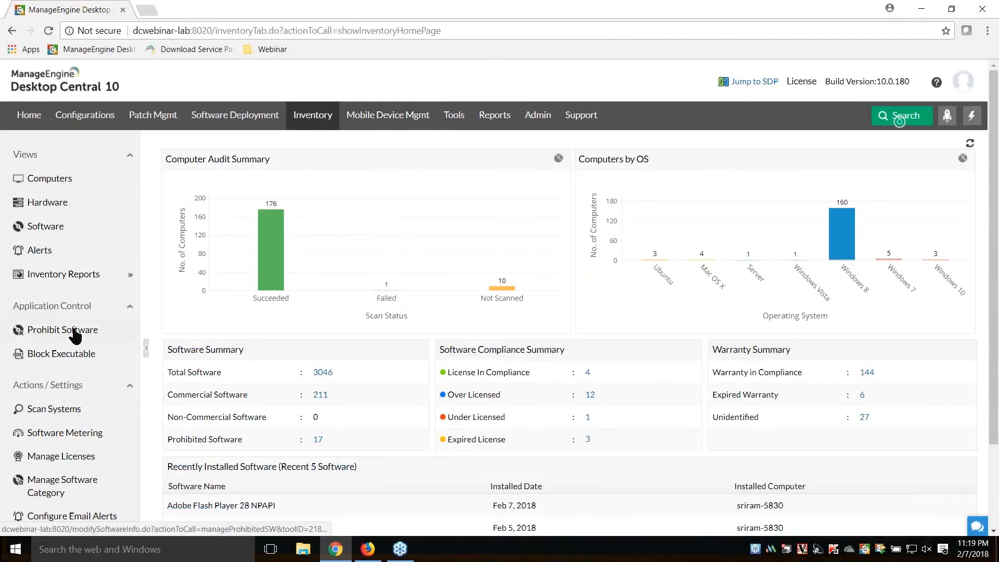
left_click(75, 336)
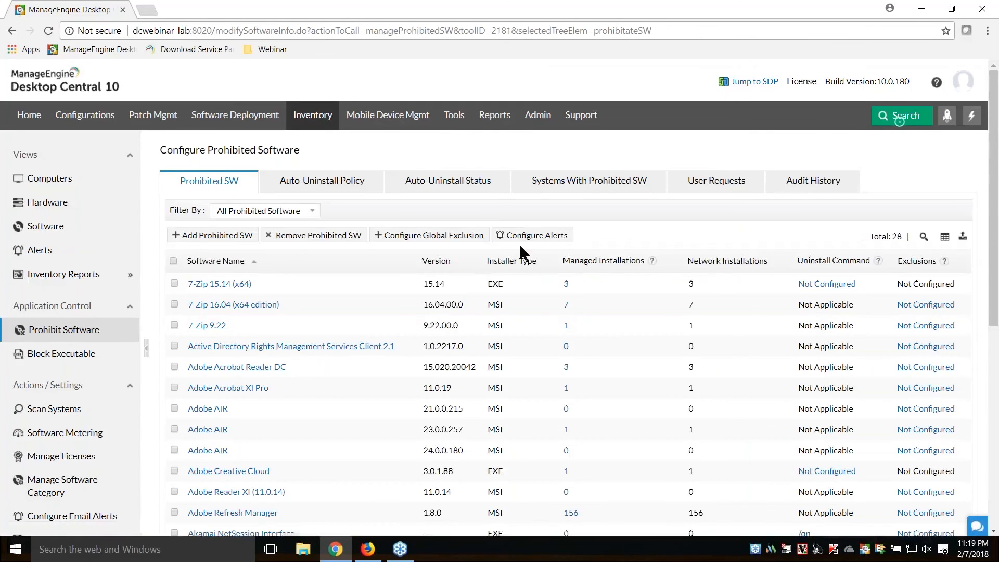
left_click(527, 237)
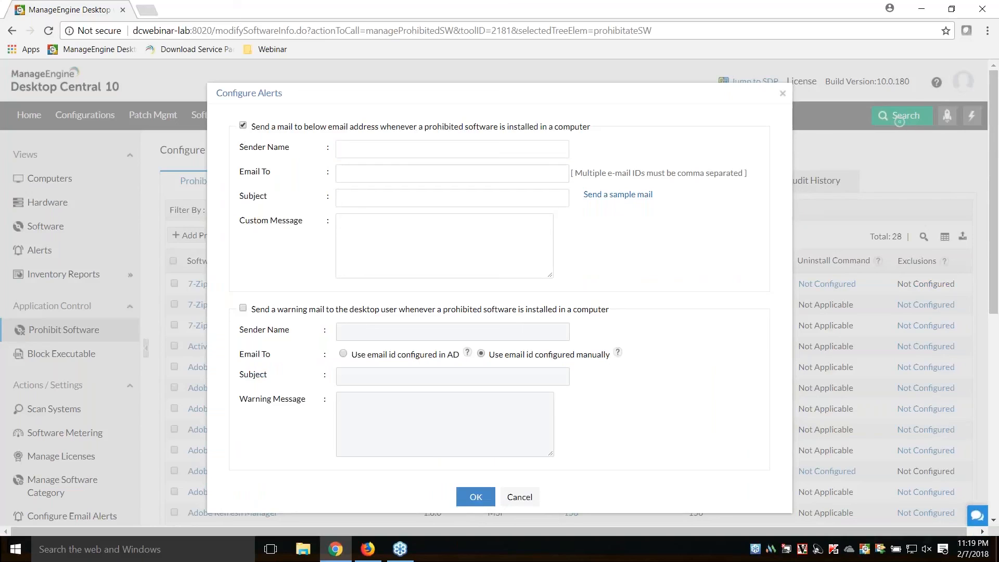
Try enabling the warning mail to desktop users with AD-configured and manually configured email ids, and close the alert settings without saving
left_click(243, 308)
left_click(343, 331)
left_click(373, 432)
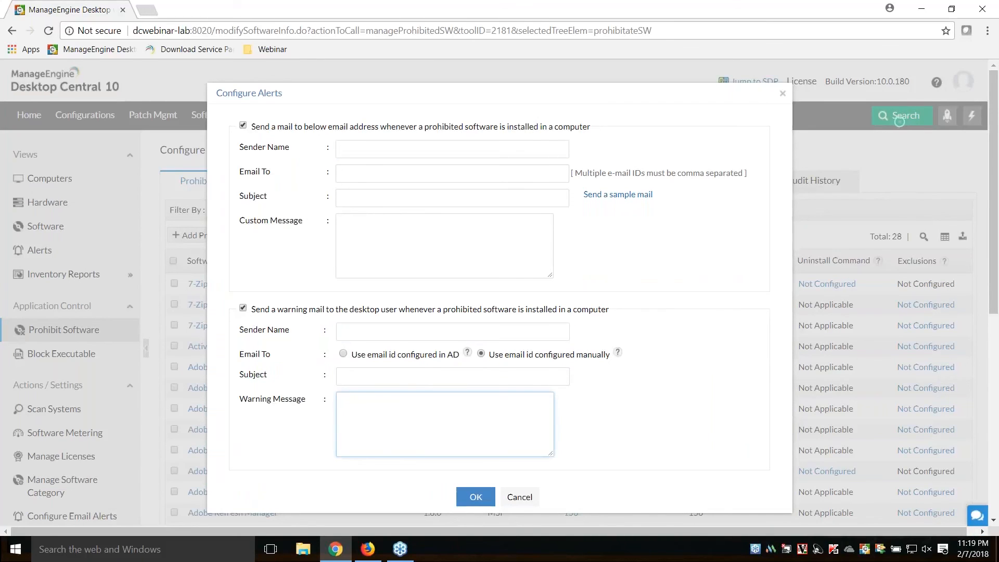
left_click(344, 355)
left_click(482, 354)
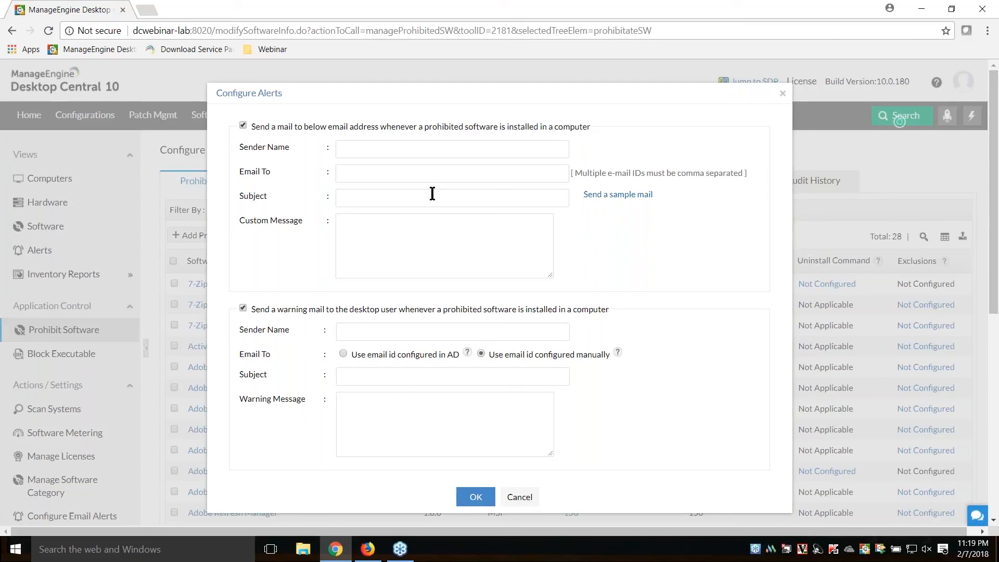
left_click(783, 98)
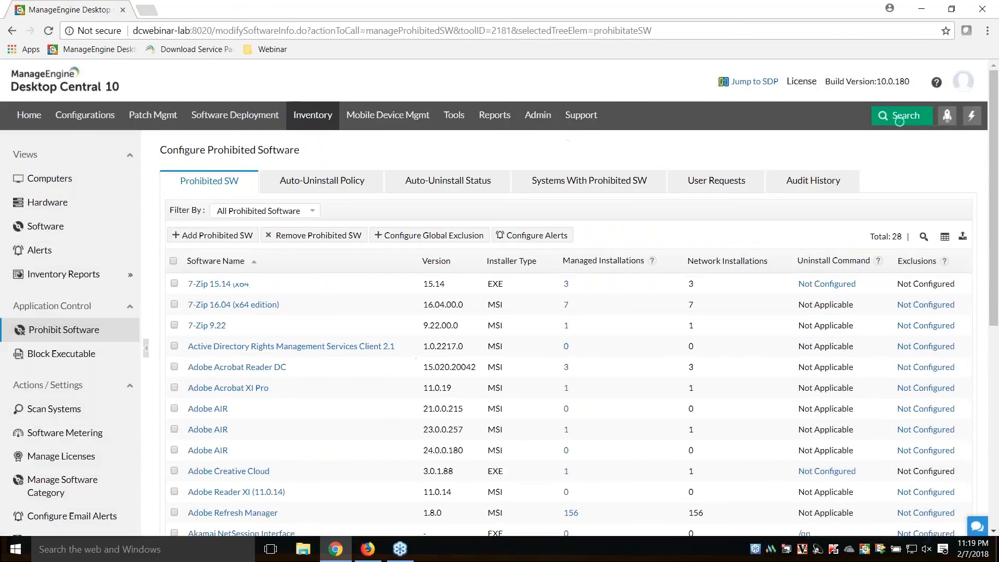
In the inventory email alert settings, enable notifications for all removed hardware and for software used after license expiry
scroll(65, 328, "down", 3)
left_click(65, 323)
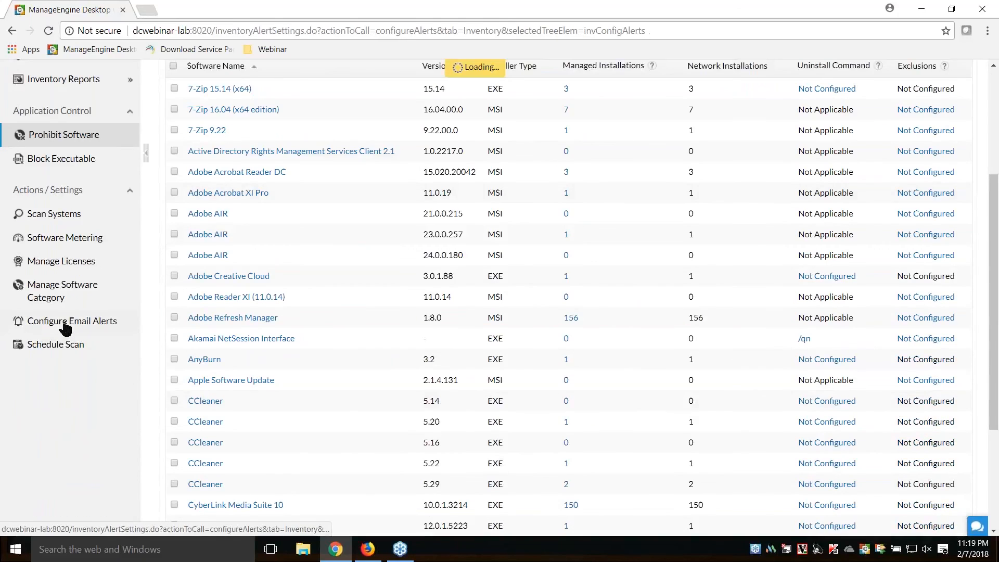
scroll(599, 415, "down", 3)
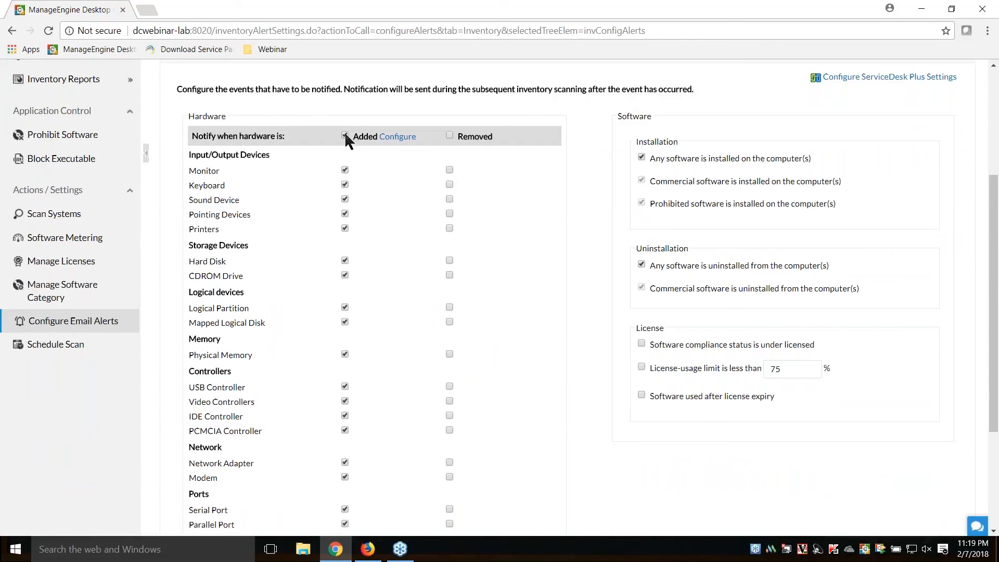
left_click(449, 134)
scroll(812, 243, "down", 2)
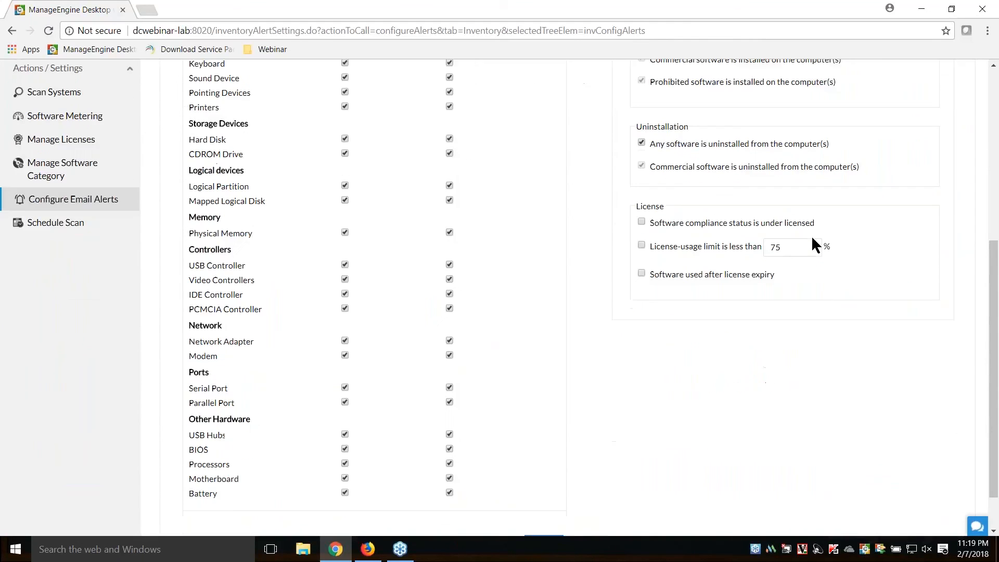
left_click(642, 265)
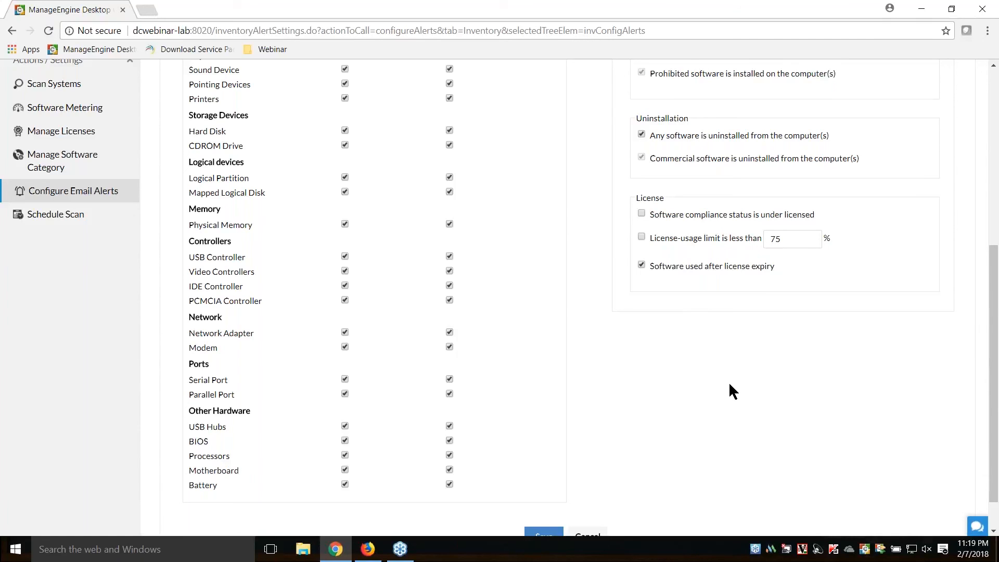
Return to the presentation and advance it from Question 7 to the Endpoint Security Seminar slide
scroll(729, 391, "up", 5)
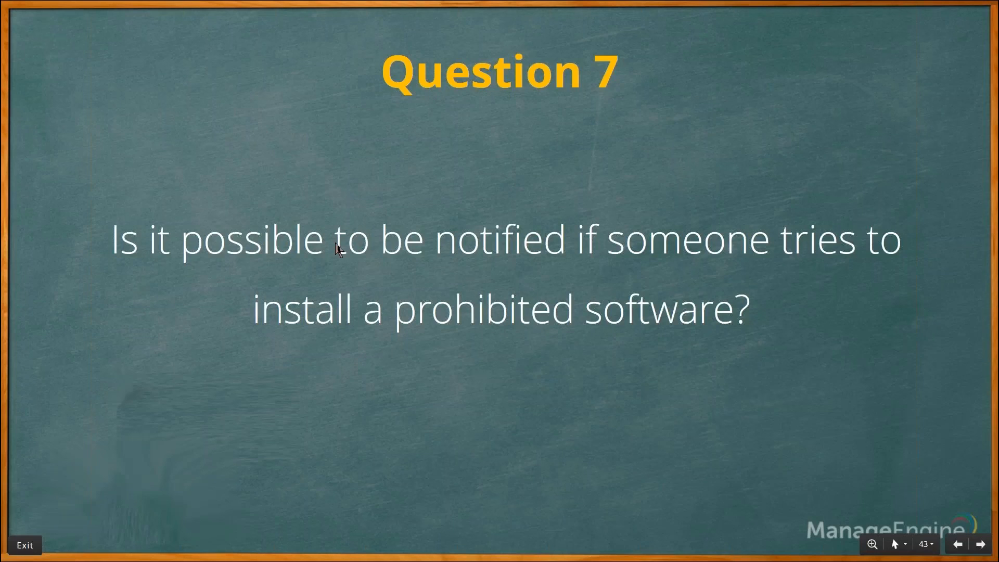
key("Right")
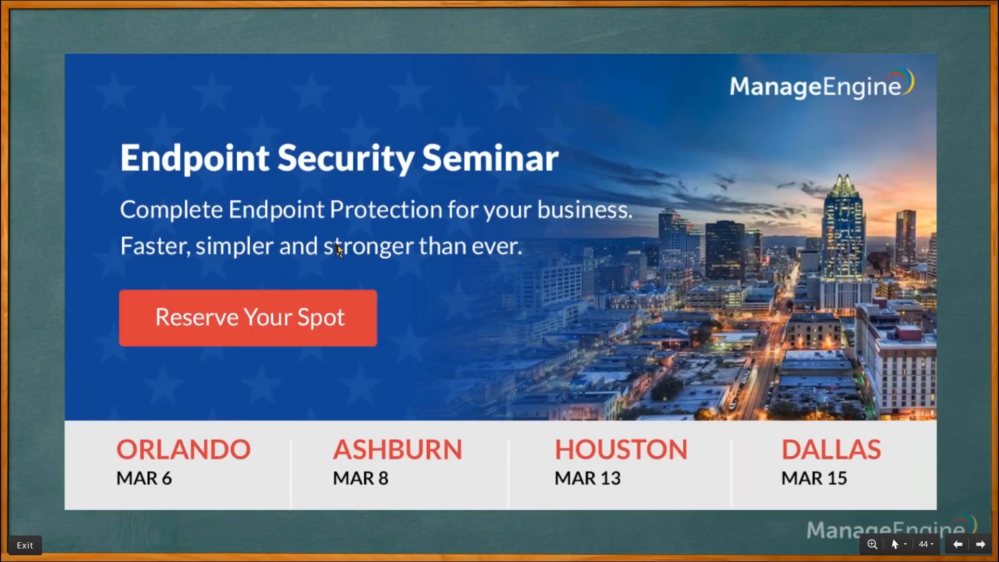